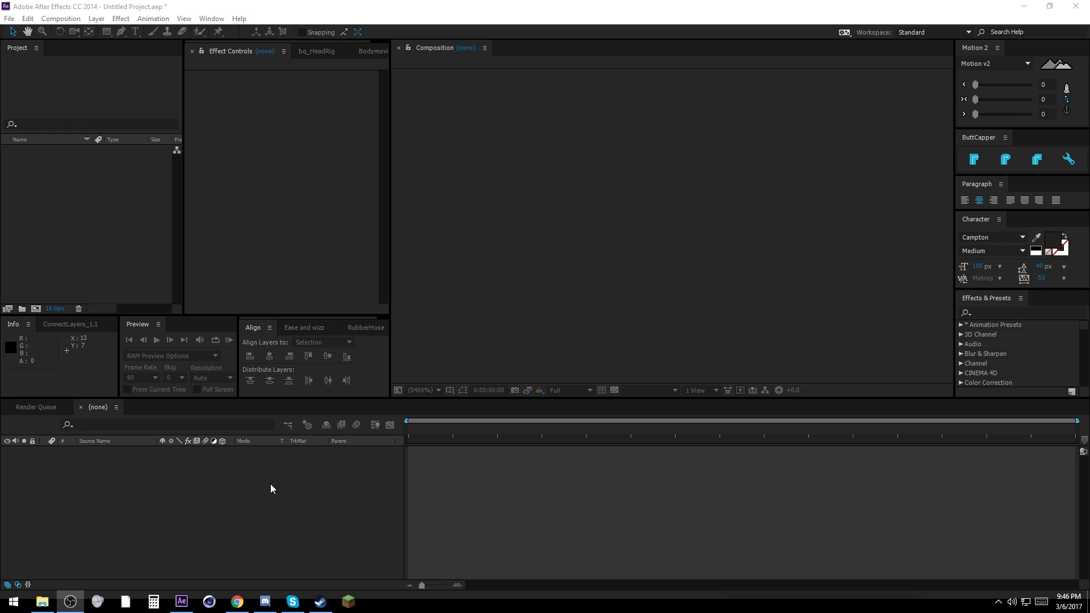
Bring the Chrome browser with the reference intro video to the front
{"action": "left_click", "coordinate": [230, 605]}
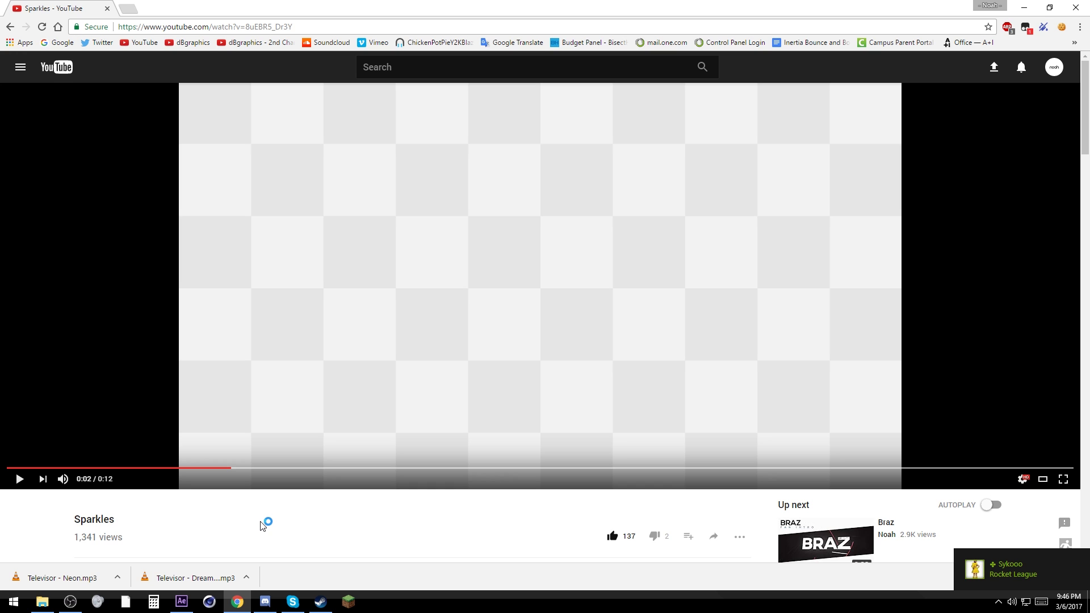
Watch the Sparkles reference video muted at 0.25 speed, then return to After Effects
{"action": "left_click", "coordinate": [19, 479]}
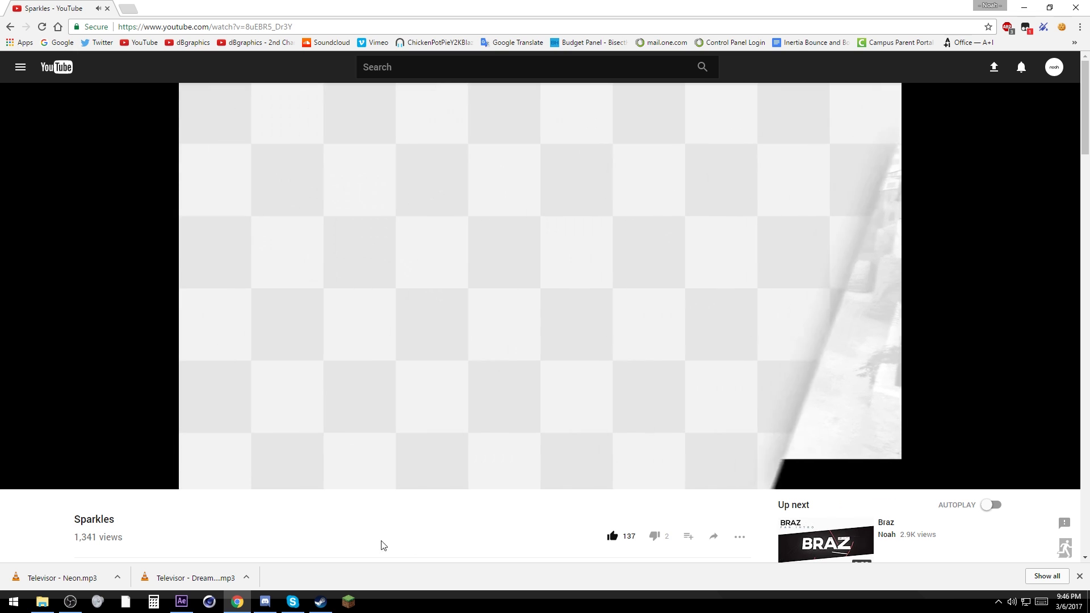
{"action": "left_click", "coordinate": [1079, 577]}
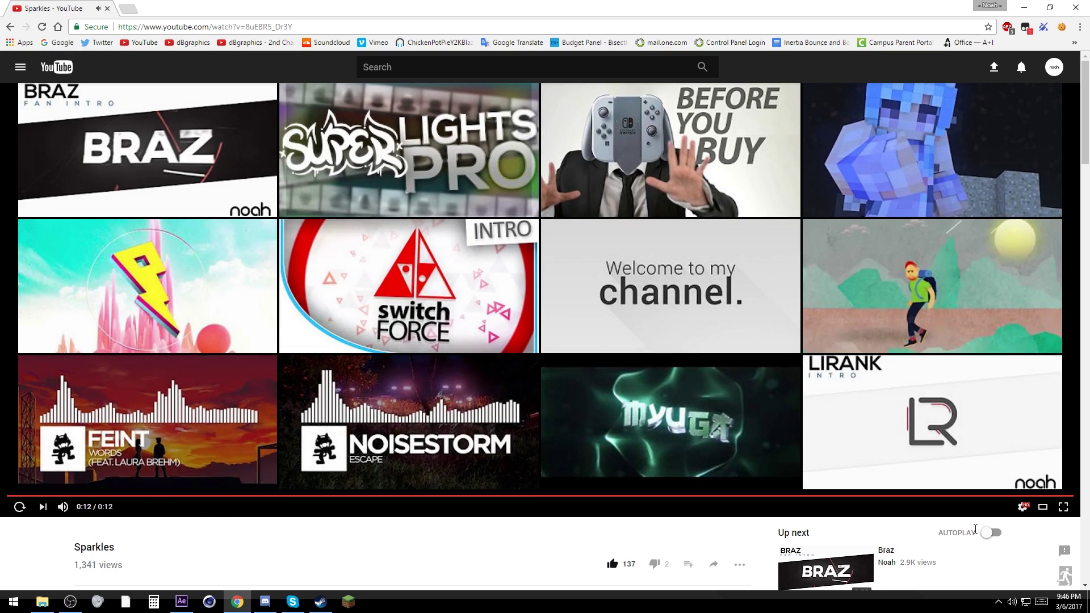
{"action": "left_click", "coordinate": [1023, 507]}
{"action": "left_click", "coordinate": [1026, 459]}
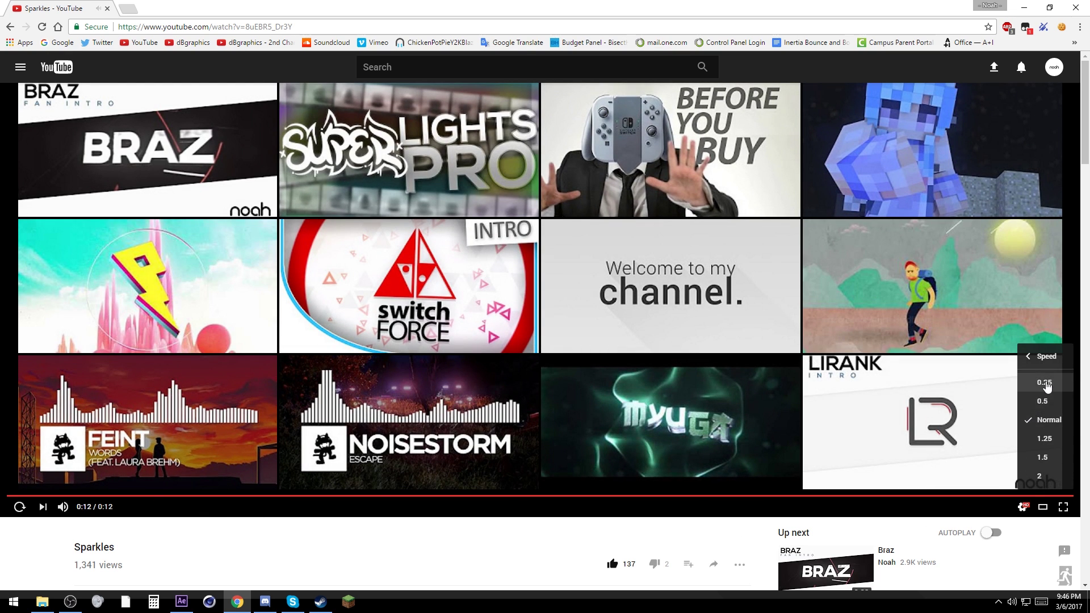
{"action": "left_click", "coordinate": [1045, 388]}
{"action": "left_click", "coordinate": [62, 507]}
{"action": "left_click", "coordinate": [19, 507]}
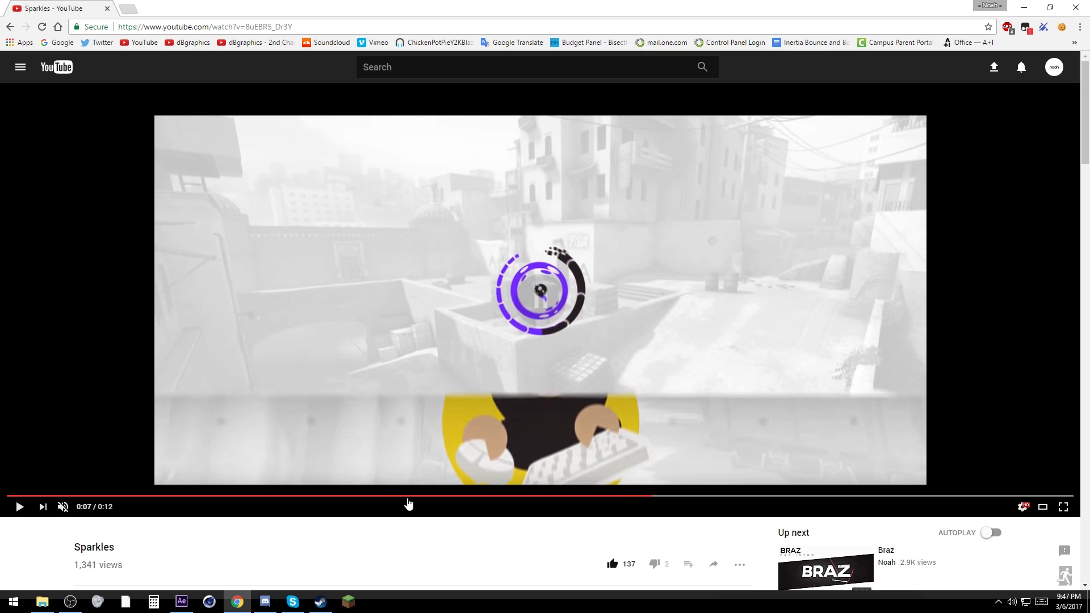
{"action": "left_click", "coordinate": [182, 601]}
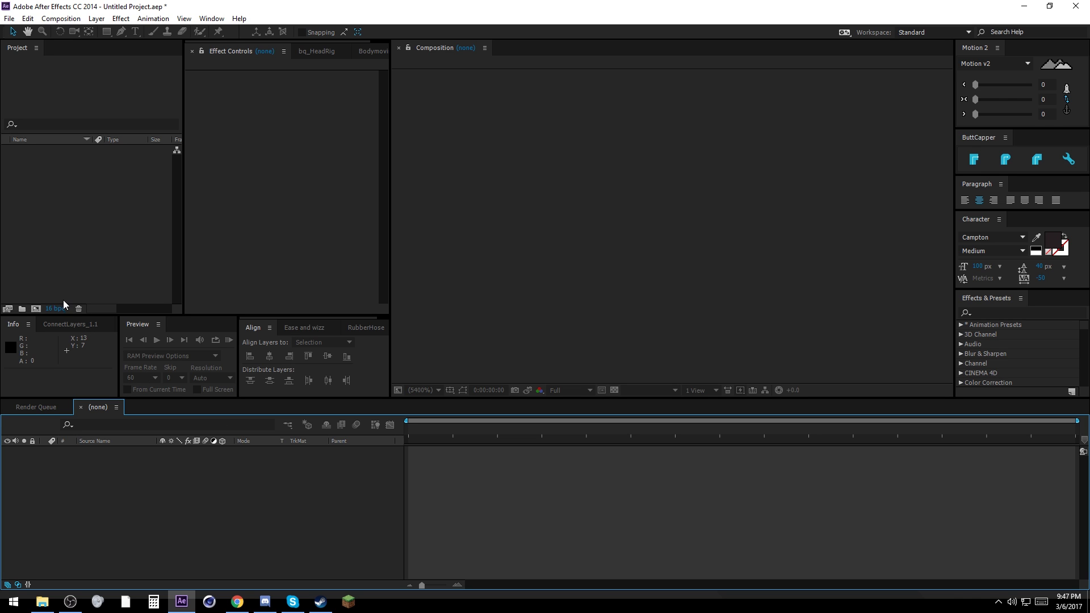
Create Comp 1 (1920×1080, 60 fps, 9 s) at Half resolution, with the transparency grid off
{"action": "left_click", "coordinate": [37, 309]}
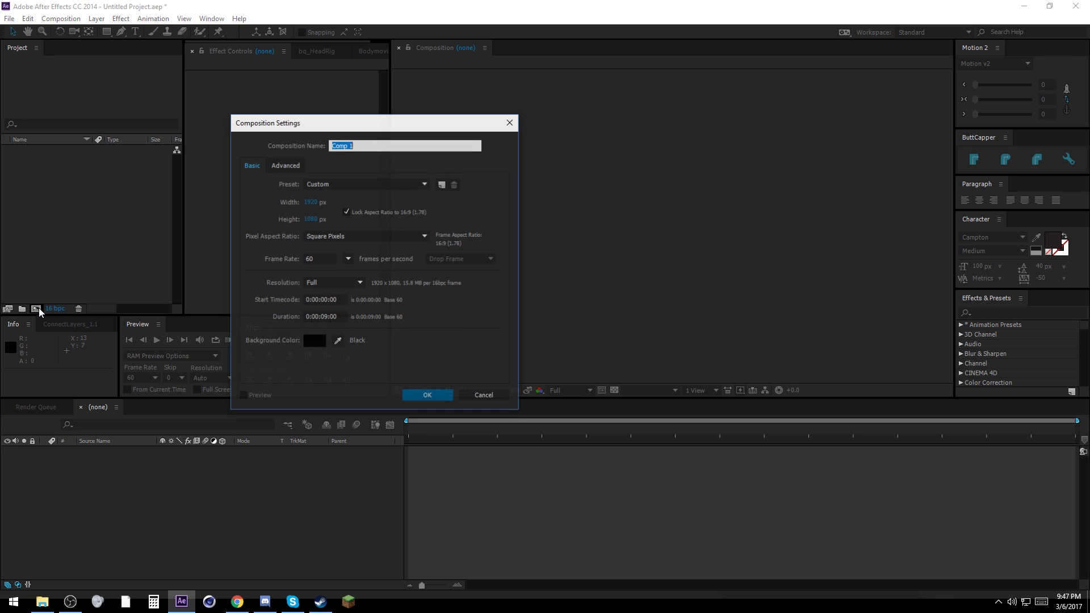
{"action": "left_click_drag", "start_coordinate": [319, 123], "coordinate": [379, 120]}
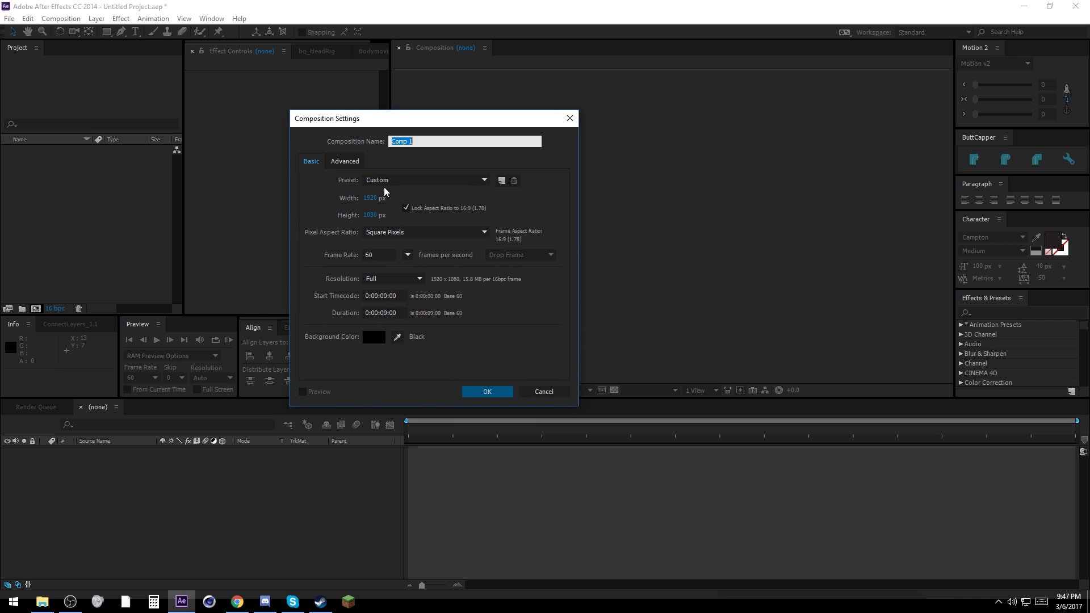
{"action": "left_click", "coordinate": [392, 278]}
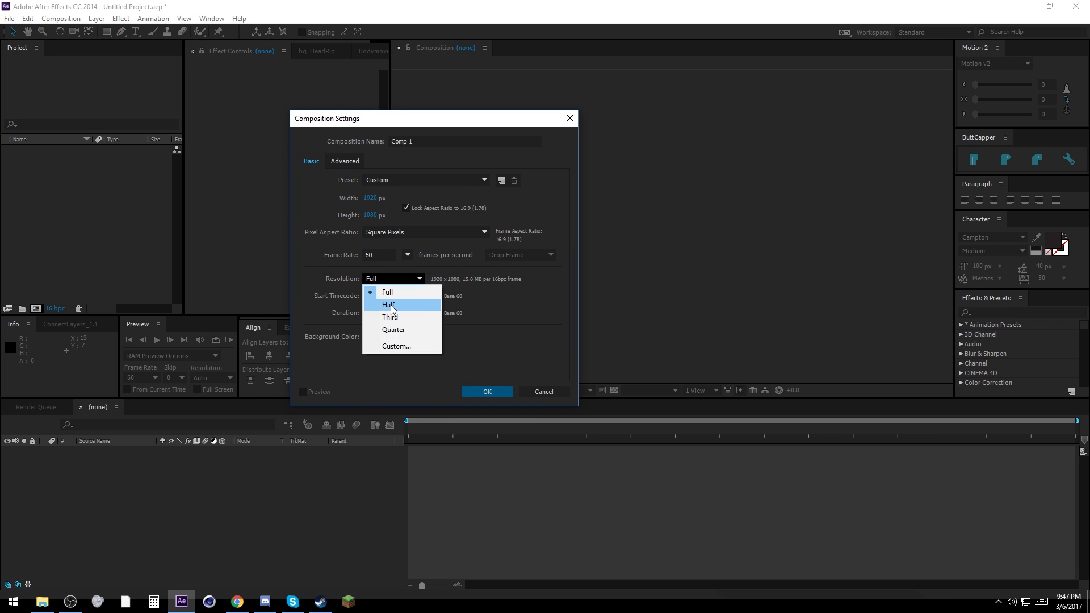
{"action": "left_click", "coordinate": [392, 303]}
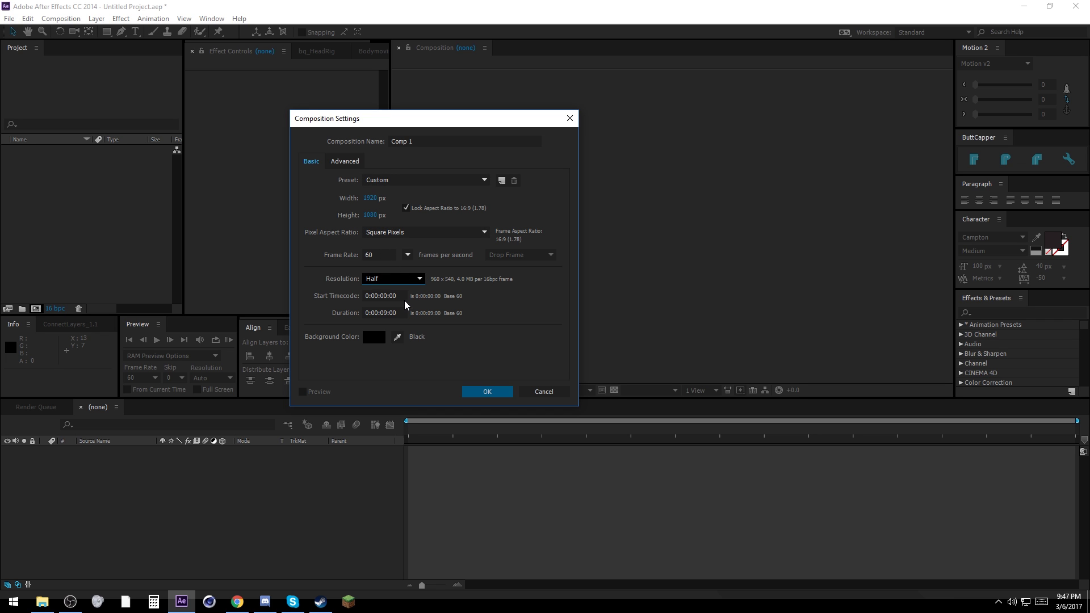
{"action": "left_click", "coordinate": [493, 393]}
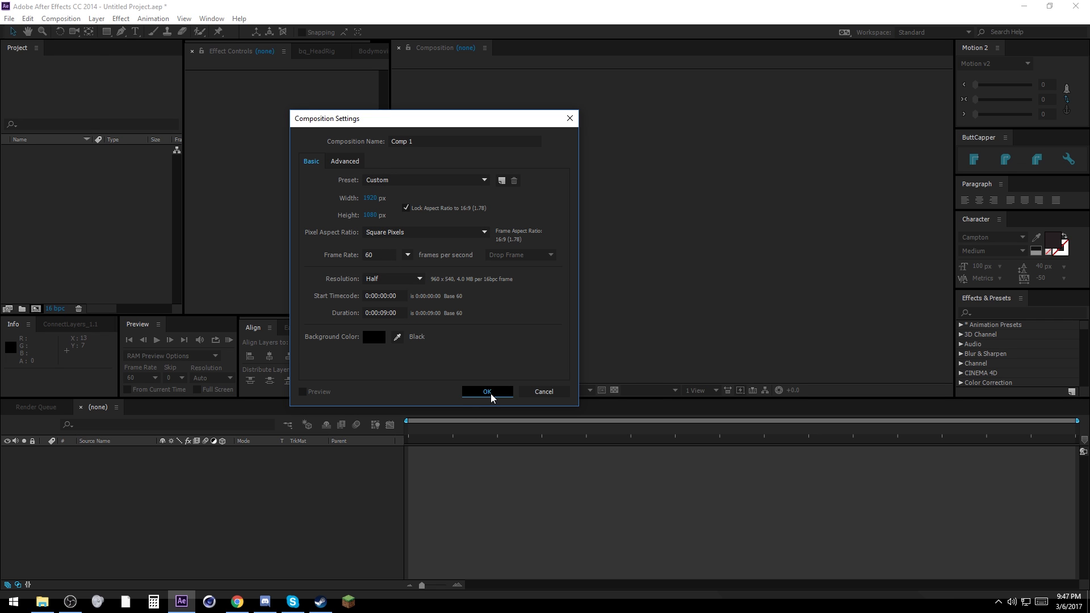
{"action": "left_click", "coordinate": [614, 390]}
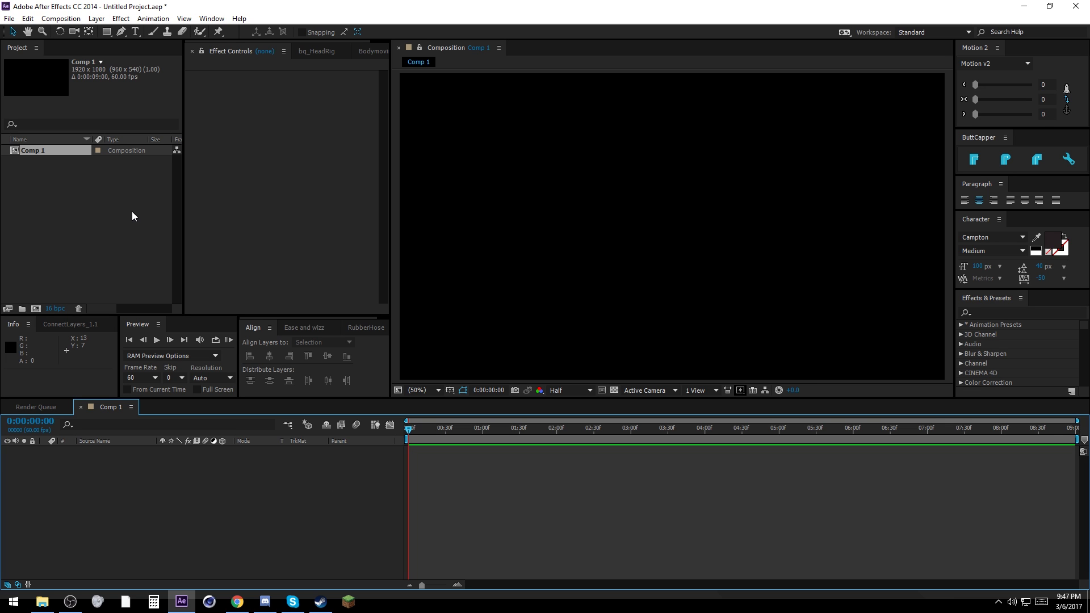
Import maxresdefault.jpg from the Desktop and add it to Comp 1 as layer 1
{"action": "double_click", "coordinate": [56, 254]}
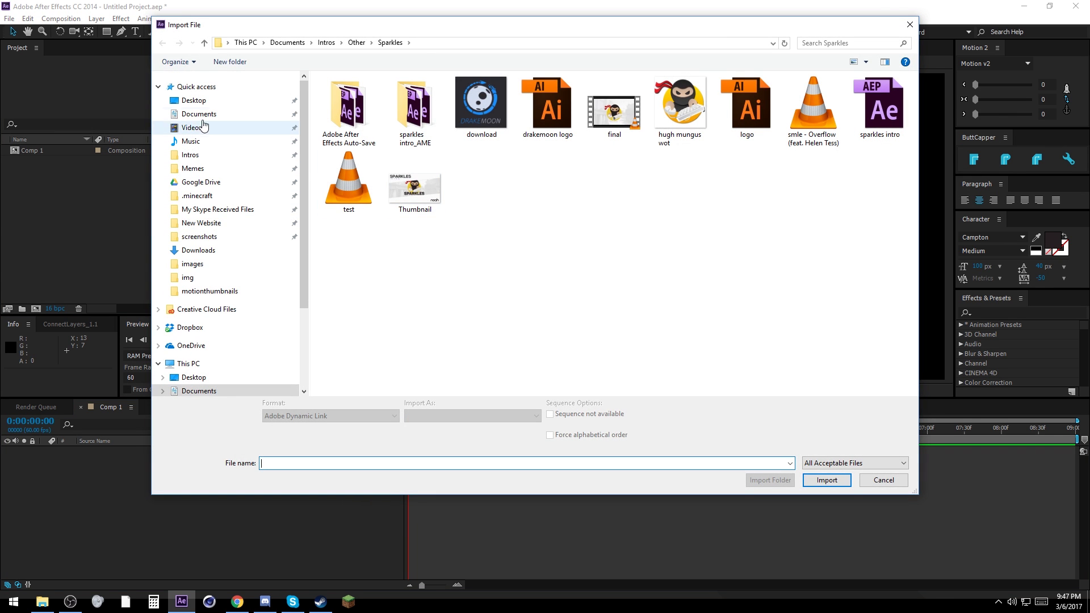
{"action": "left_click", "coordinate": [196, 101]}
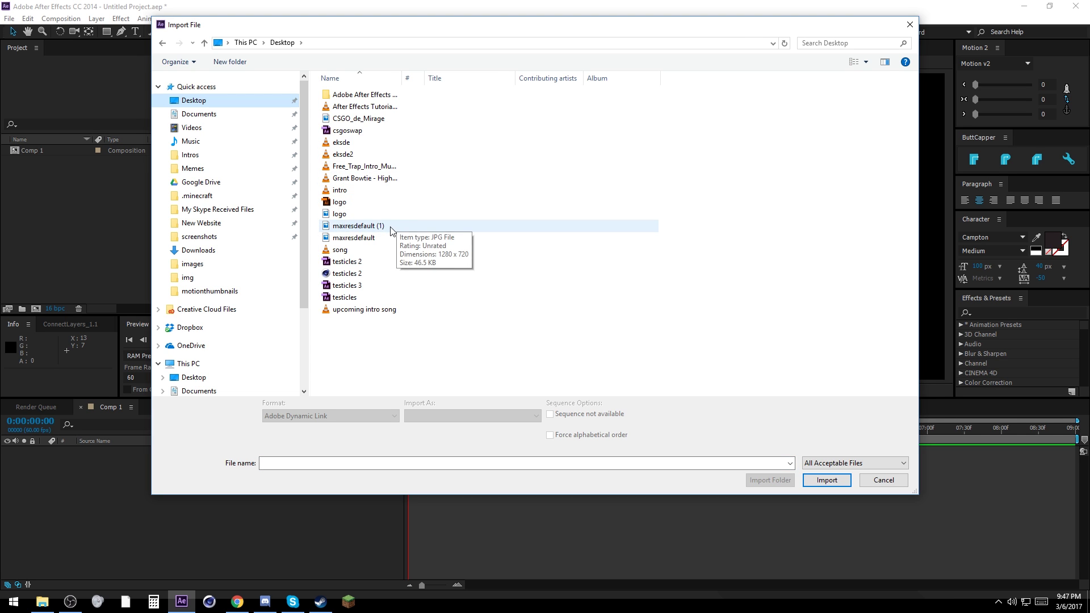
{"action": "left_click", "coordinate": [369, 238]}
{"action": "left_click", "coordinate": [822, 472]}
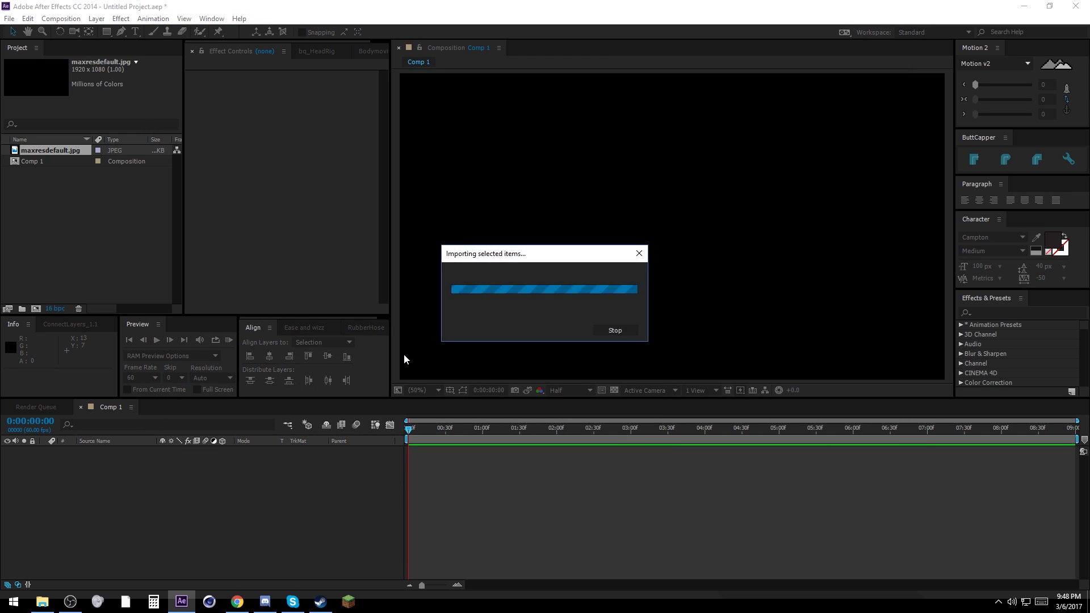
{"action": "left_click_drag", "start_coordinate": [66, 151], "coordinate": [187, 480]}
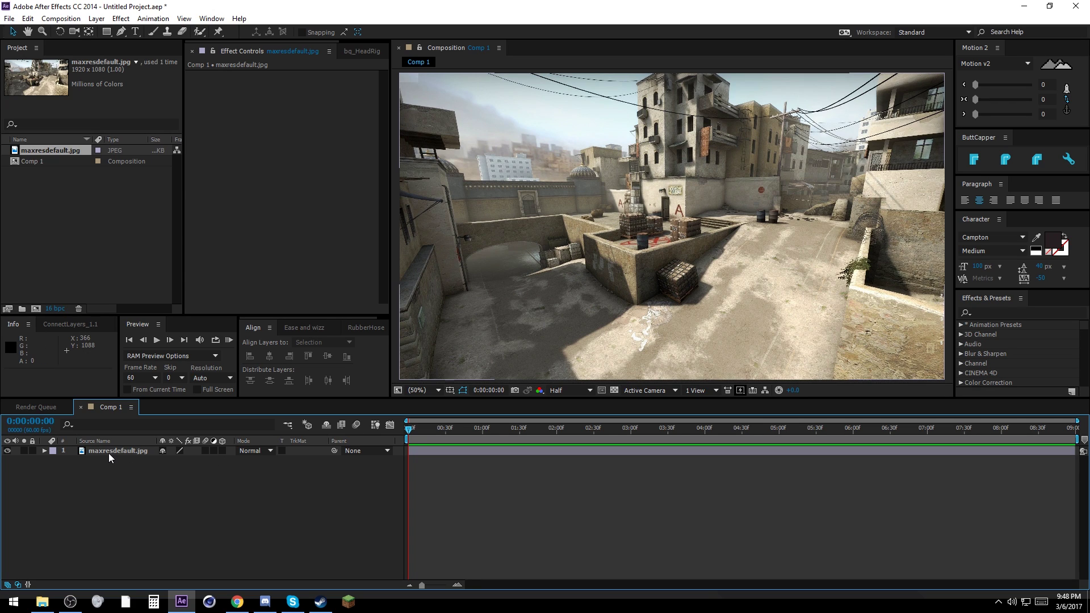
{"action": "left_click", "coordinate": [139, 452]}
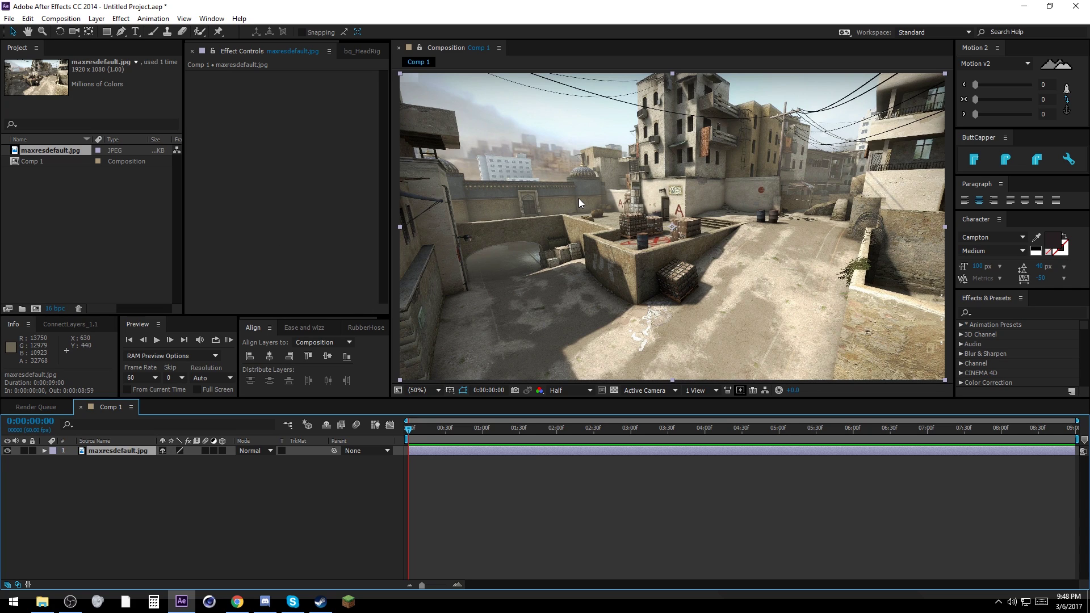
Apply a Tint effect with Map Black To C8C8C8 to the map, then start a new solid
{"action": "right_click", "coordinate": [270, 186]}
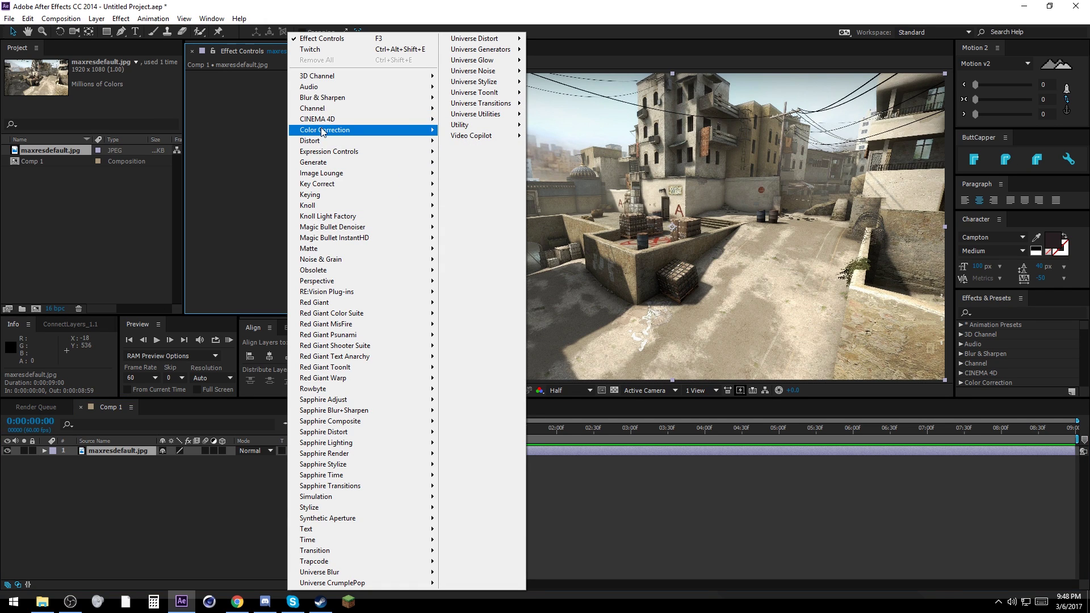
{"action": "mouse_move", "coordinate": [322, 132]}
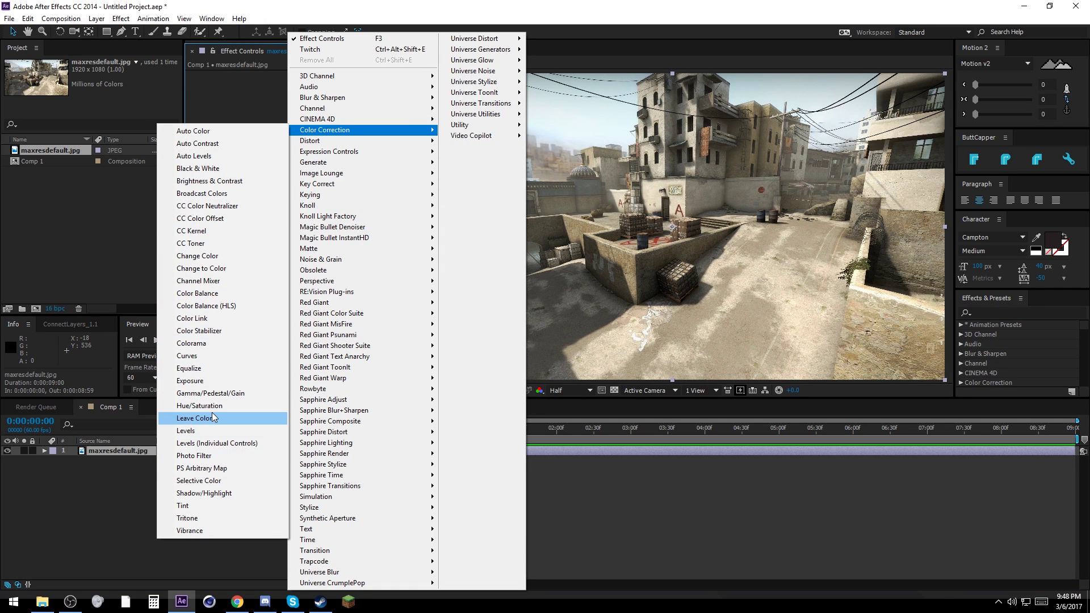
{"action": "left_click", "coordinate": [187, 506]}
{"action": "left_click", "coordinate": [301, 84]}
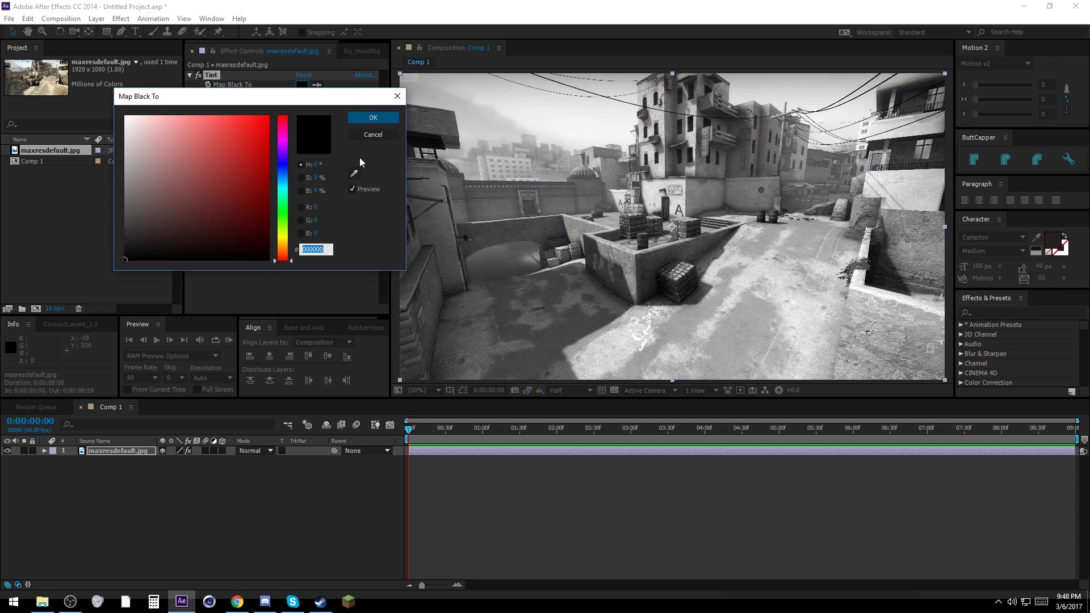
{"action": "mouse_move", "coordinate": [139, 142]}
{"action": "left_mouse_down"}
{"action": "mouse_move", "coordinate": [116, 131]}
{"action": "mouse_move", "coordinate": [98, 146]}
{"action": "left_mouse_up"}
{"action": "left_click", "coordinate": [354, 117]}
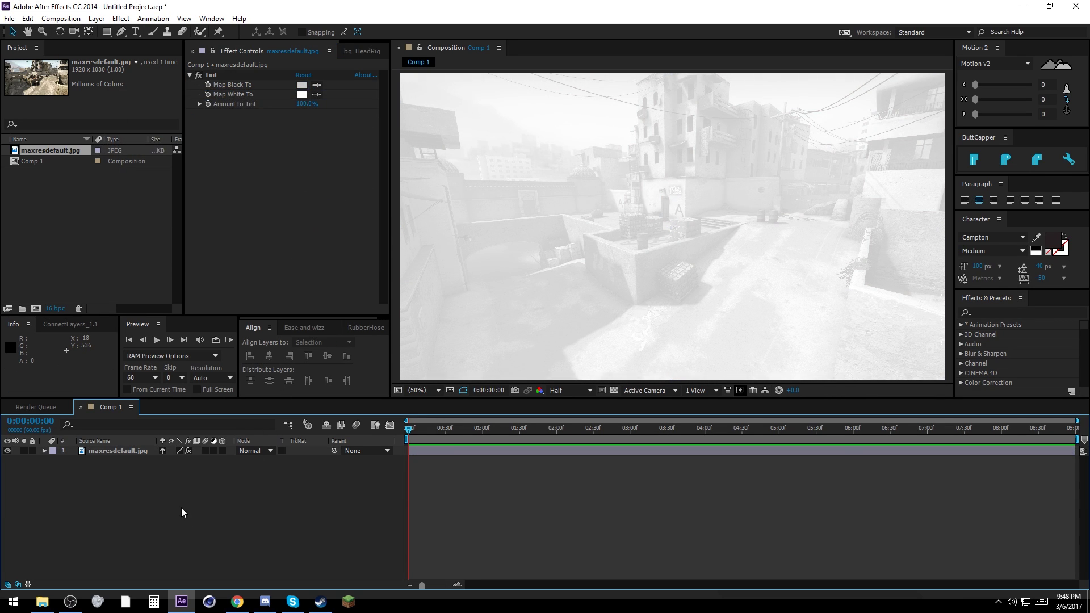
{"action": "left_click", "coordinate": [118, 450]}
{"action": "key", "text": "ctrl+y"}
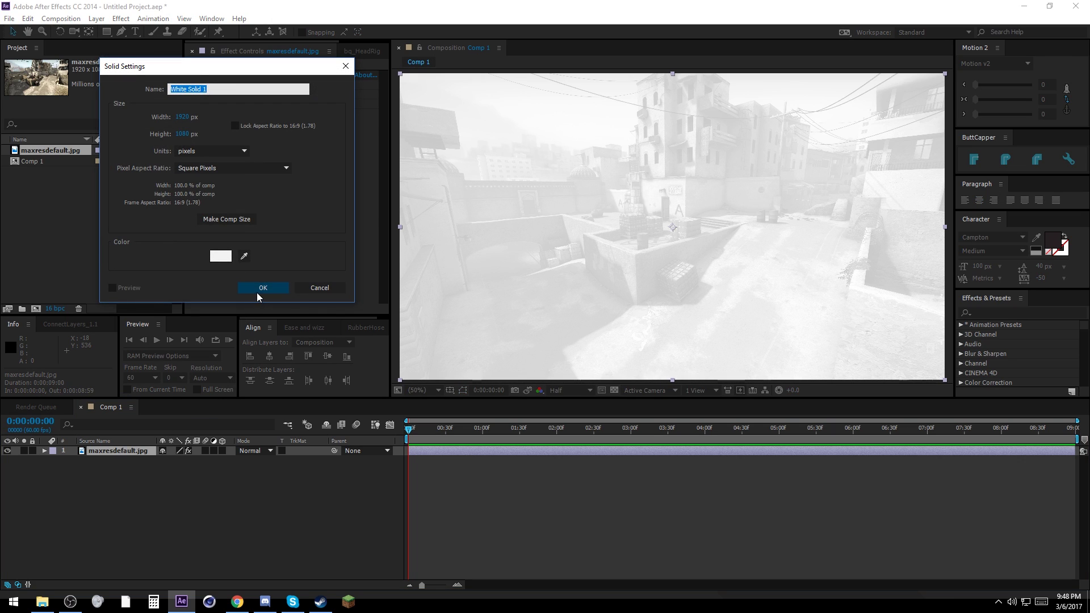
Create White Solid 1 below the map image and parent the image to it
{"action": "left_click", "coordinate": [220, 255]}
{"action": "left_click", "coordinate": [369, 119]}
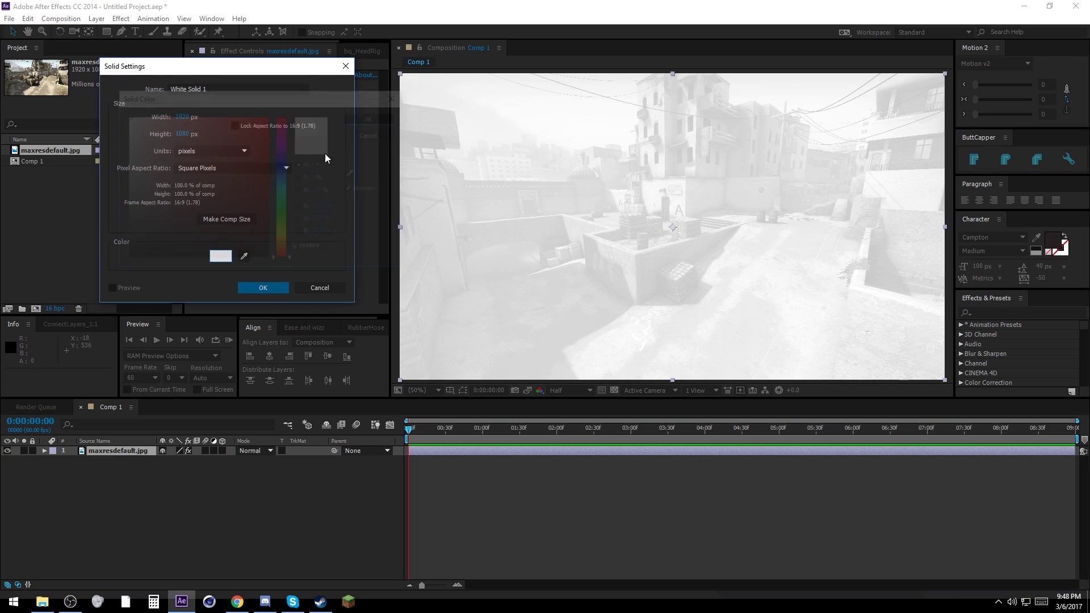
{"action": "left_click", "coordinate": [263, 287]}
{"action": "left_click_drag", "start_coordinate": [117, 453], "coordinate": [114, 476]}
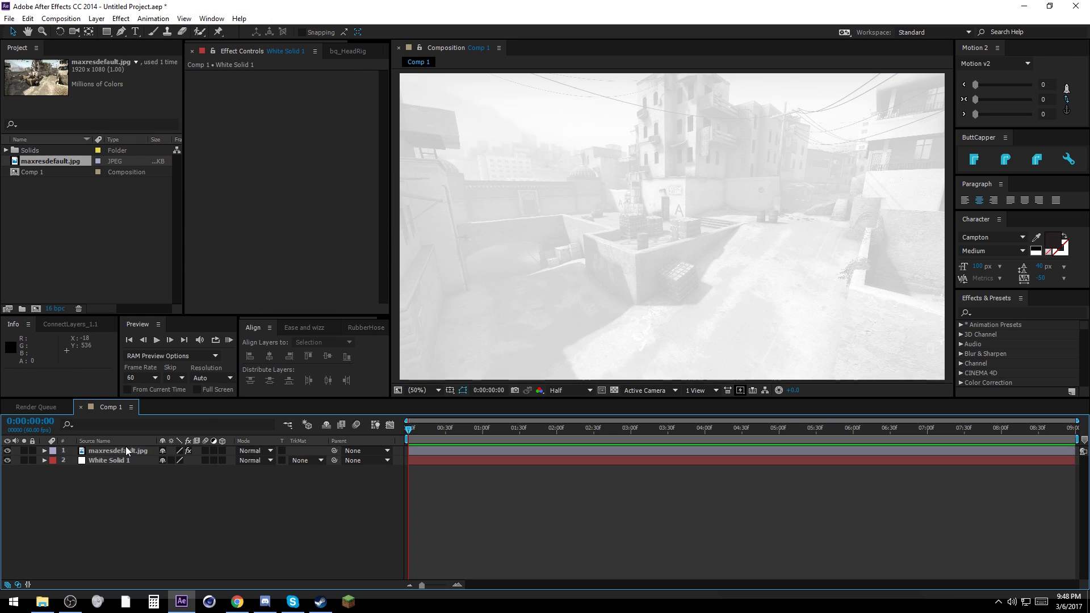
{"action": "left_click", "coordinate": [126, 449]}
{"action": "left_click_drag", "start_coordinate": [333, 451], "coordinate": [113, 460]}
Test scaling White Solid 1, then undo back to 100%
{"action": "left_click", "coordinate": [128, 461]}
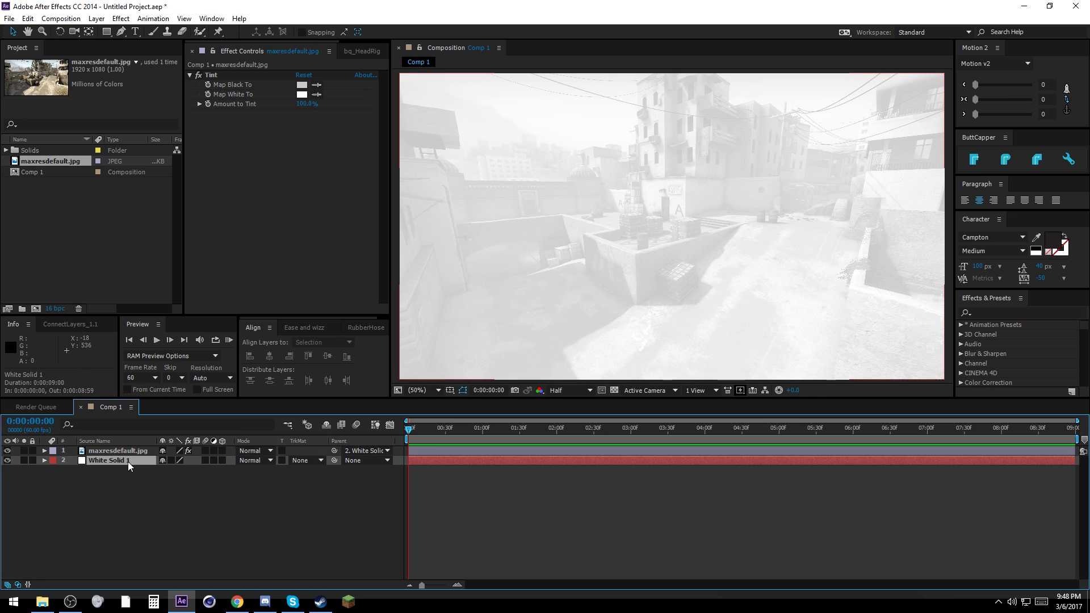
{"action": "key", "text": "s"}
{"action": "mouse_move", "coordinate": [207, 471]}
{"action": "left_mouse_down"}
{"action": "mouse_move", "coordinate": [255, 471]}
{"action": "mouse_move", "coordinate": [227, 472]}
{"action": "left_mouse_up"}
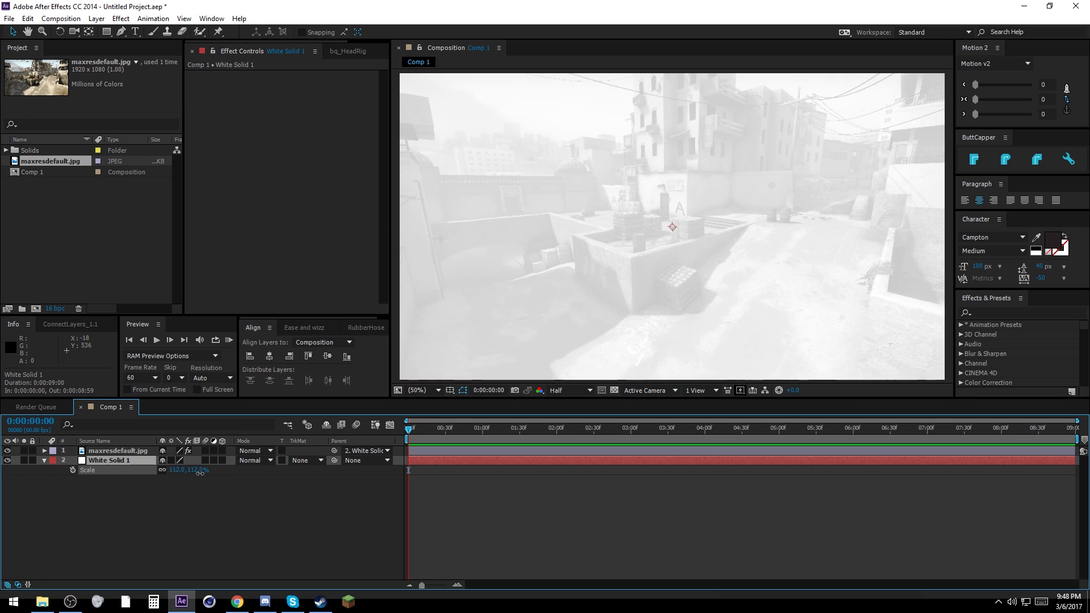
{"action": "key", "text": "ctrl+z"}
{"action": "left_click", "coordinate": [121, 452]}
{"action": "left_click", "coordinate": [156, 479]}
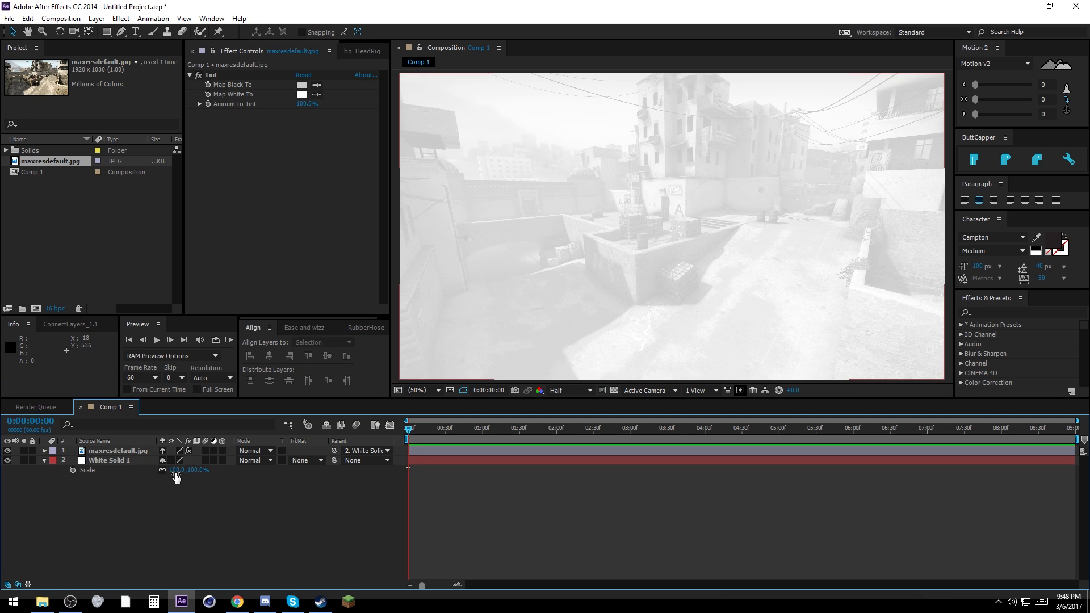
{"action": "left_click", "coordinate": [44, 461]}
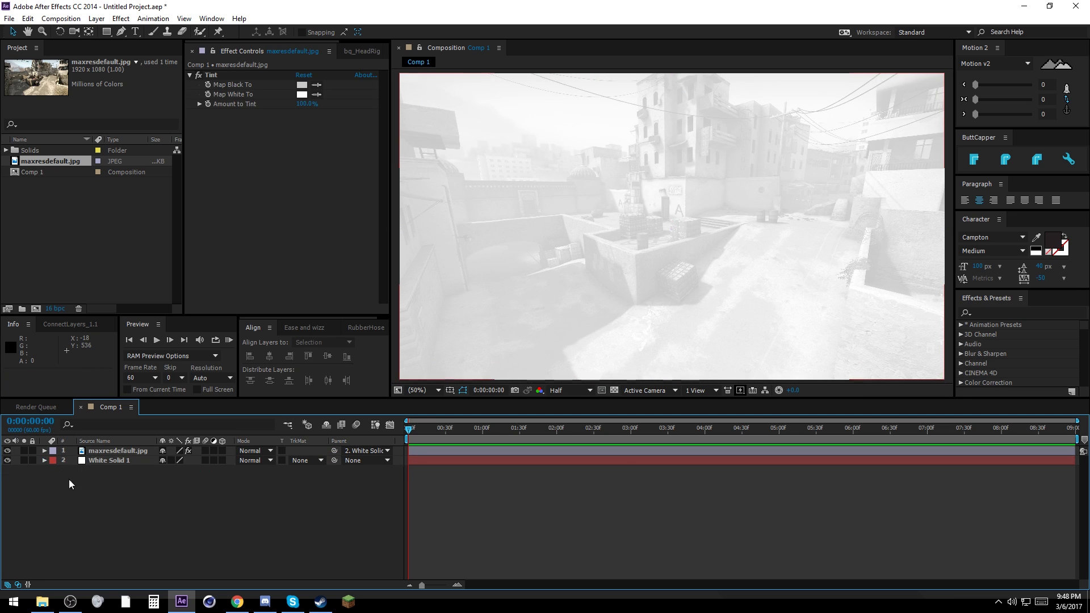
Set White Solid 1's scale to 115%
{"action": "left_click", "coordinate": [131, 459]}
{"action": "key", "text": "s"}
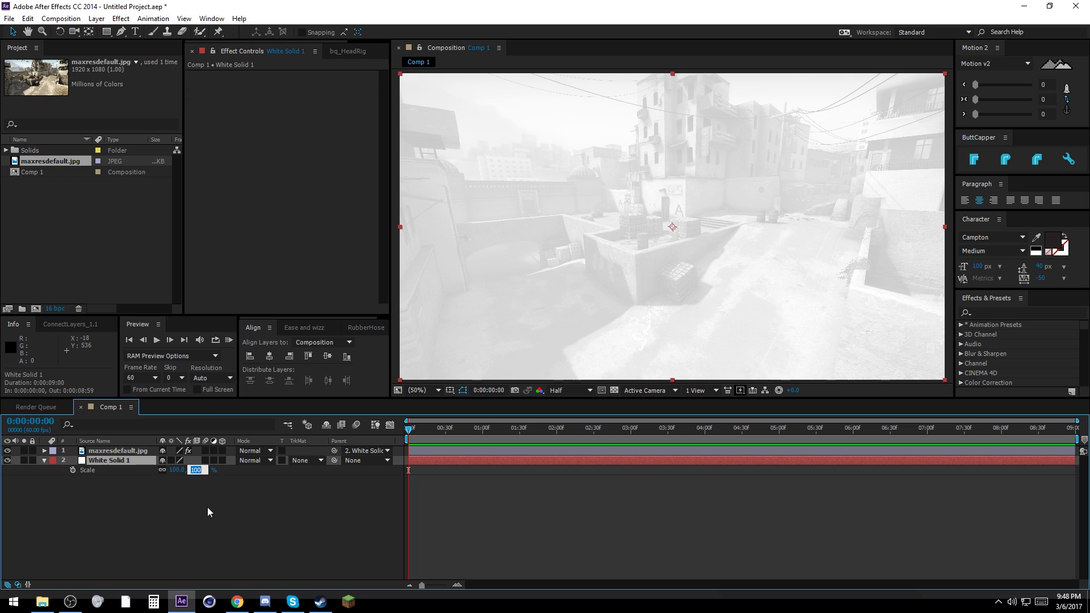
{"action": "type", "text": "115"}
{"action": "key", "text": "Return"}
{"action": "left_click", "coordinate": [178, 529]}
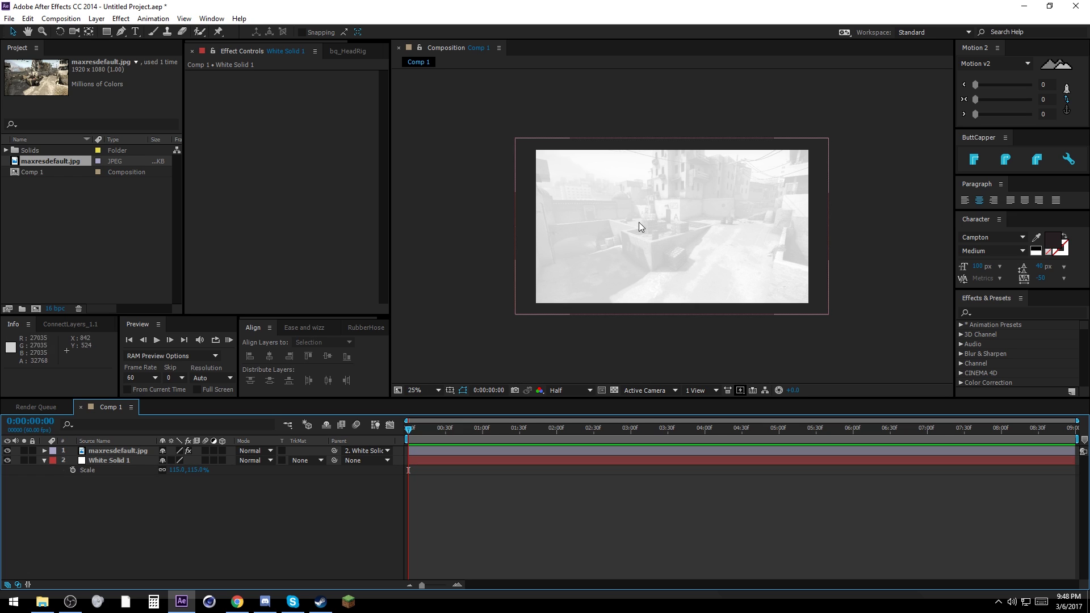
Shift the tinted map image and the white solid slightly left in the composition
{"action": "key", "text": "comma"}
{"action": "left_click", "coordinate": [134, 450]}
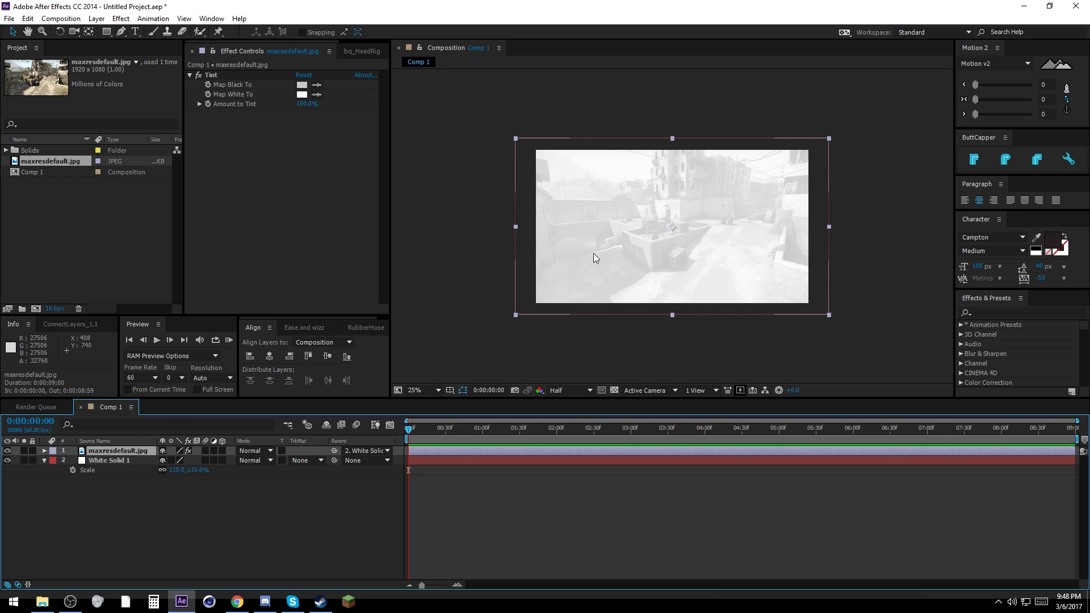
{"action": "left_click_drag", "start_coordinate": [592, 253], "coordinate": [578, 250]}
{"action": "left_click", "coordinate": [108, 460]}
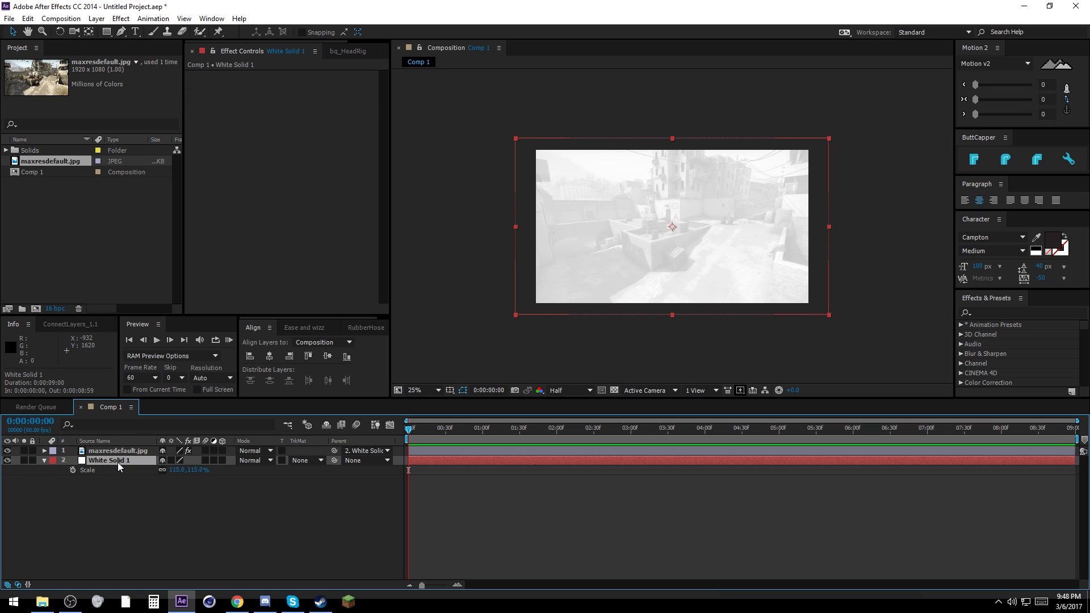
{"action": "left_click_drag", "start_coordinate": [762, 248], "coordinate": [743, 254]}
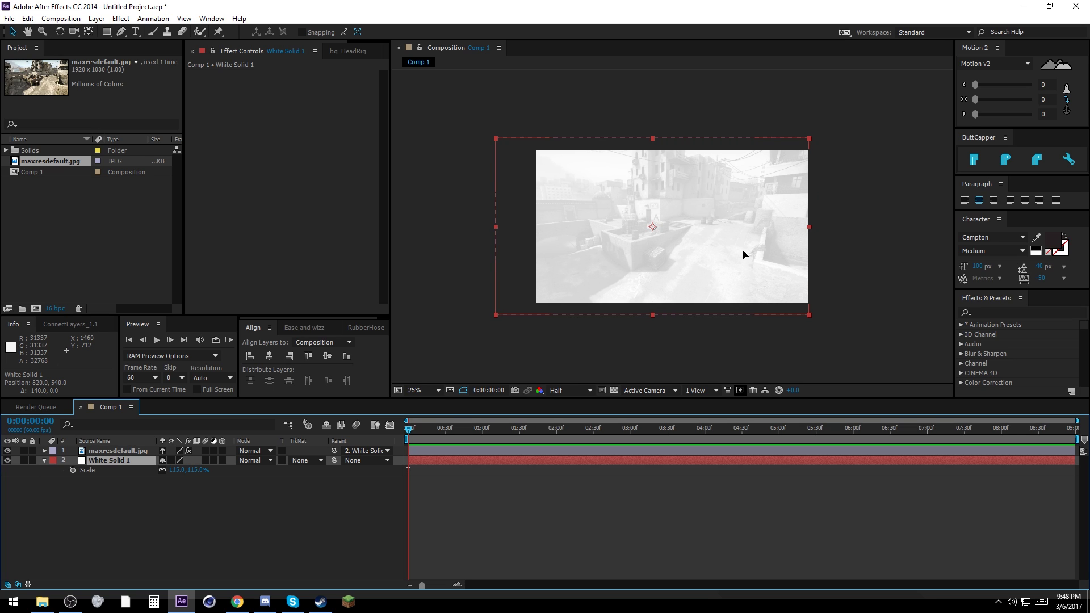
{"action": "left_click", "coordinate": [745, 255]}
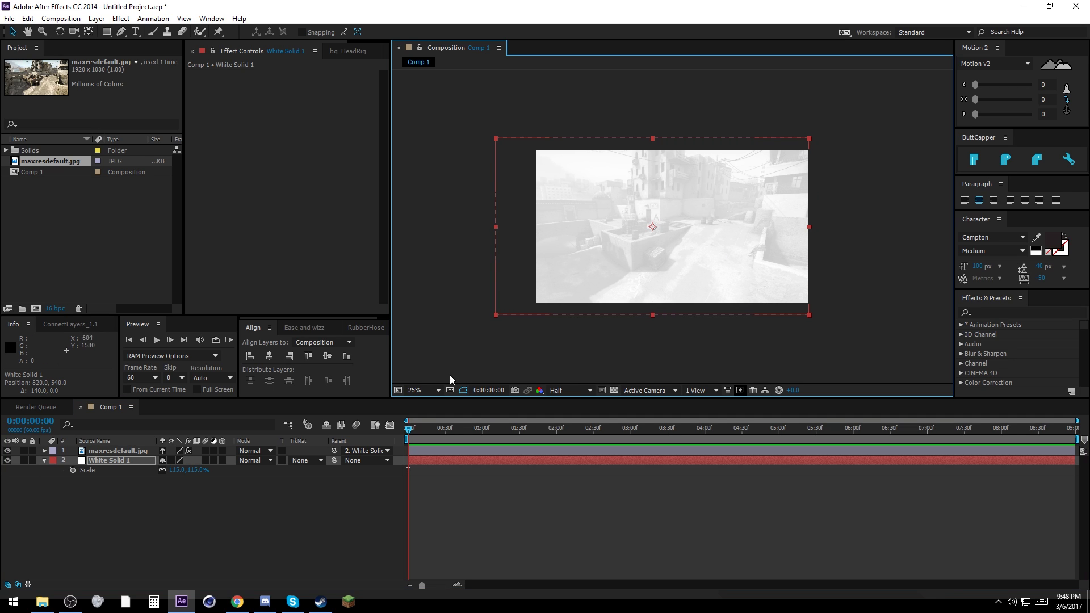
Set the viewer magnification to Fit and collapse the solid's Scale property
{"action": "left_click", "coordinate": [437, 390]}
{"action": "left_click", "coordinate": [449, 184]}
{"action": "left_click", "coordinate": [304, 483]}
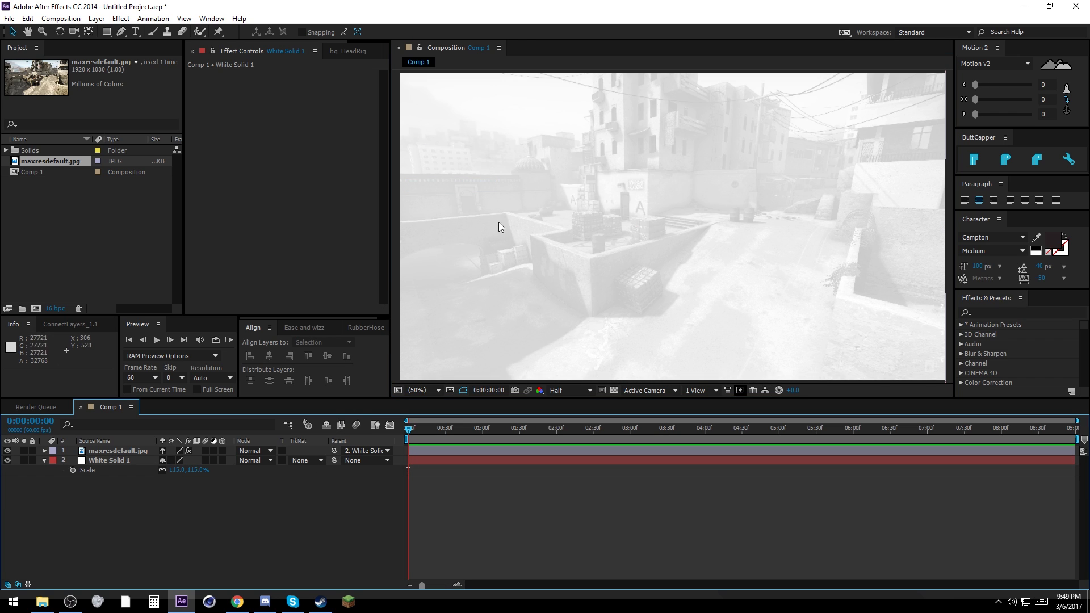
{"action": "left_click", "coordinate": [46, 461]}
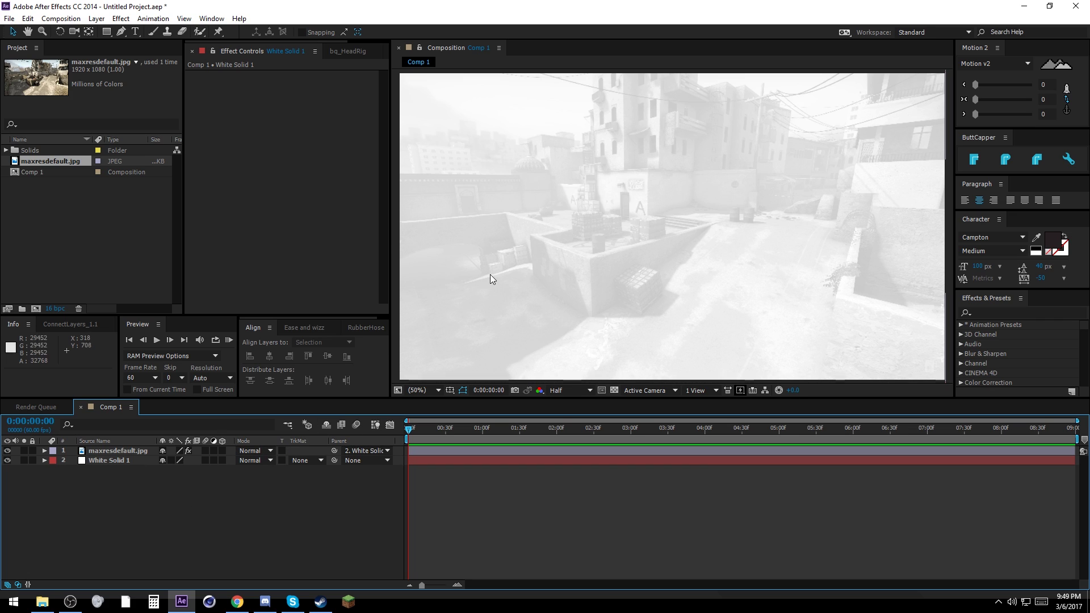
Create a text layer reading 'Text' on the map
{"action": "left_click", "coordinate": [137, 31]}
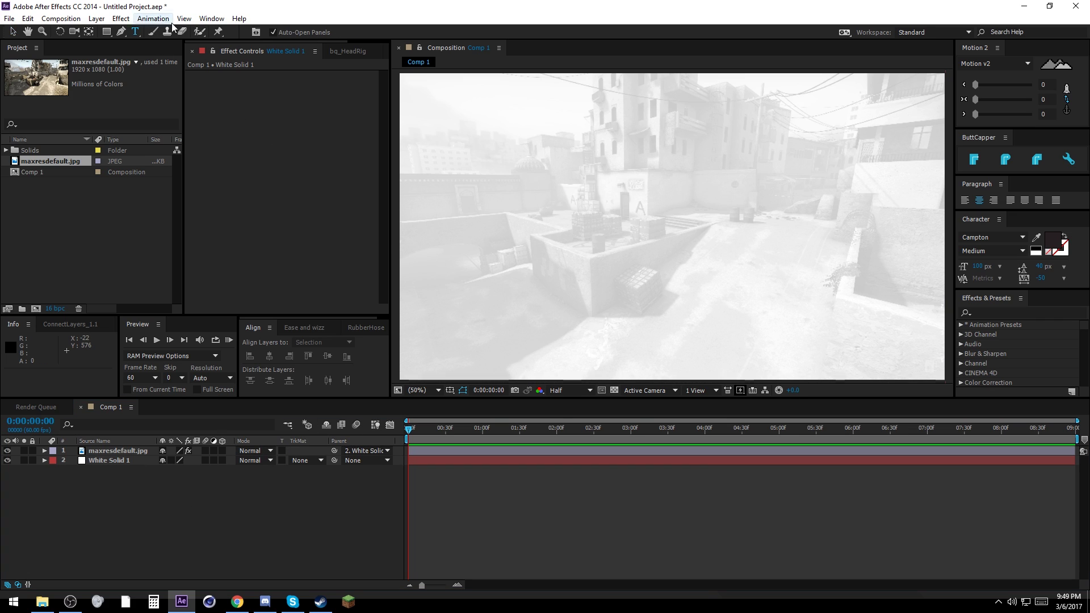
{"action": "left_click", "coordinate": [514, 255]}
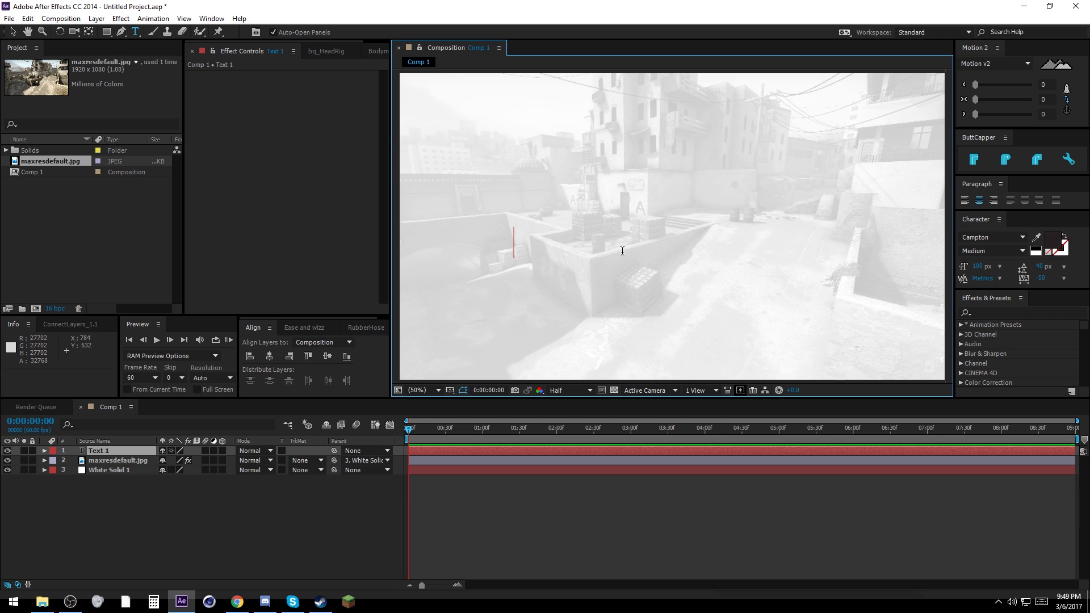
{"action": "type", "text": "Text"}
{"action": "key", "text": "ctrl+a"}
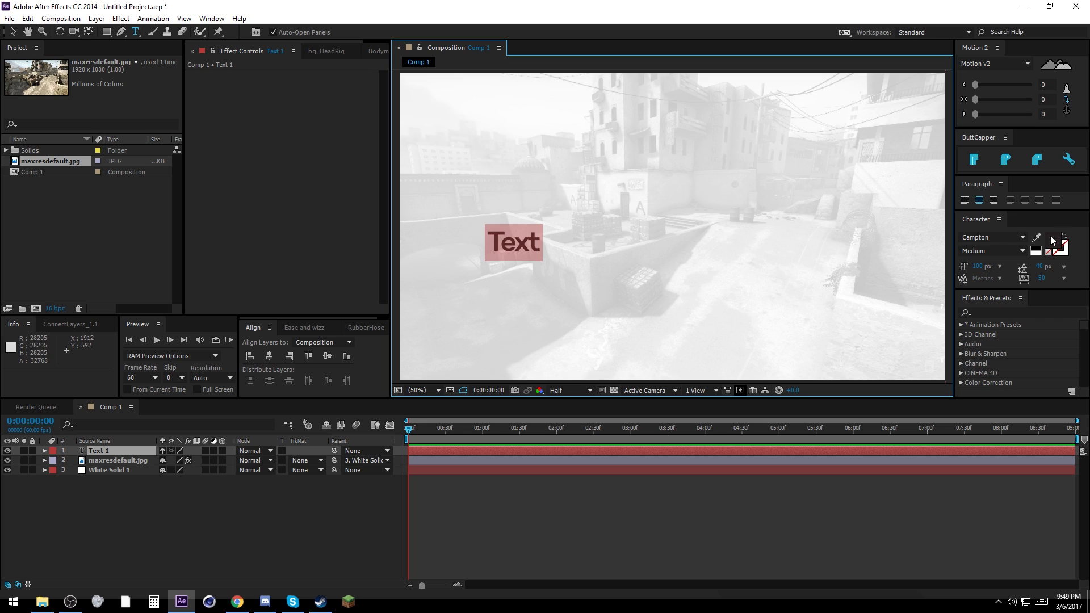
Set the font to Panton Black Caps with tracking 13 and centre TEXT horizontally
{"action": "left_click", "coordinate": [1011, 238]}
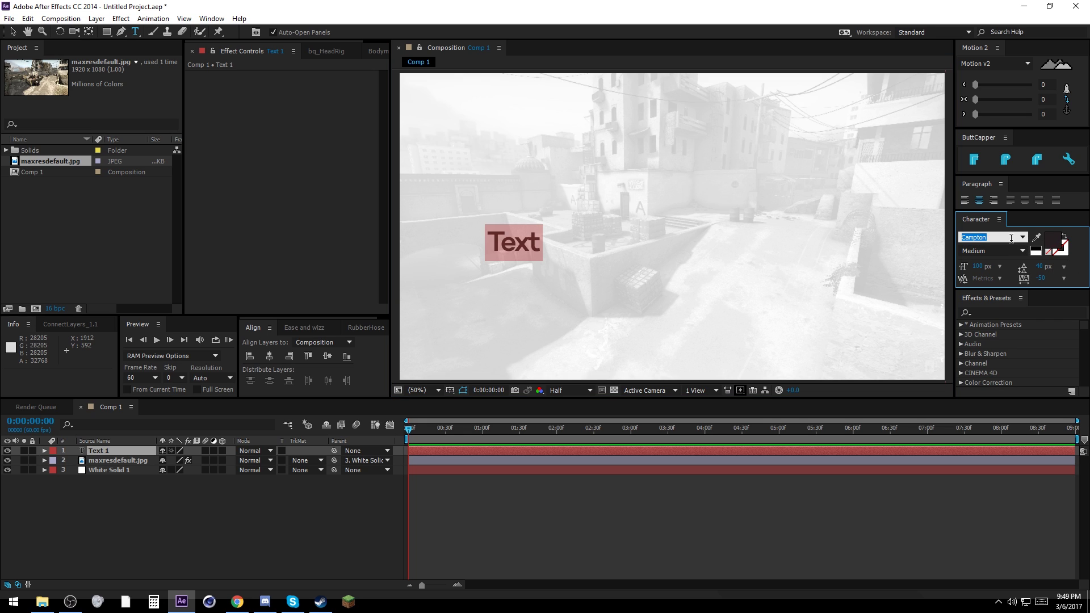
{"action": "type", "text": "AXIS"}
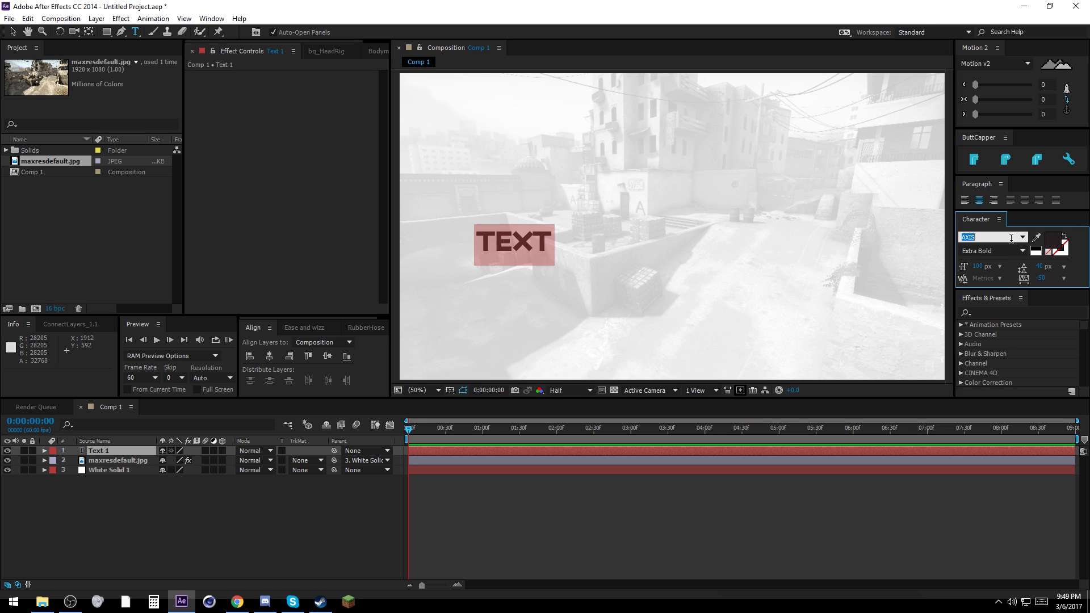
{"action": "type", "text": "Panton"}
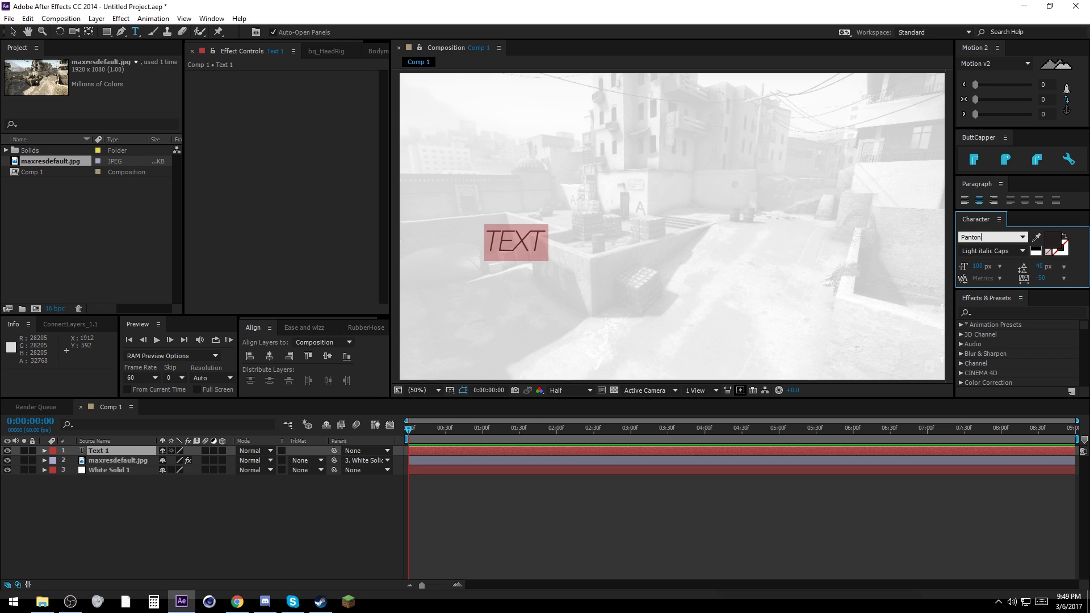
{"action": "left_click", "coordinate": [1000, 251]}
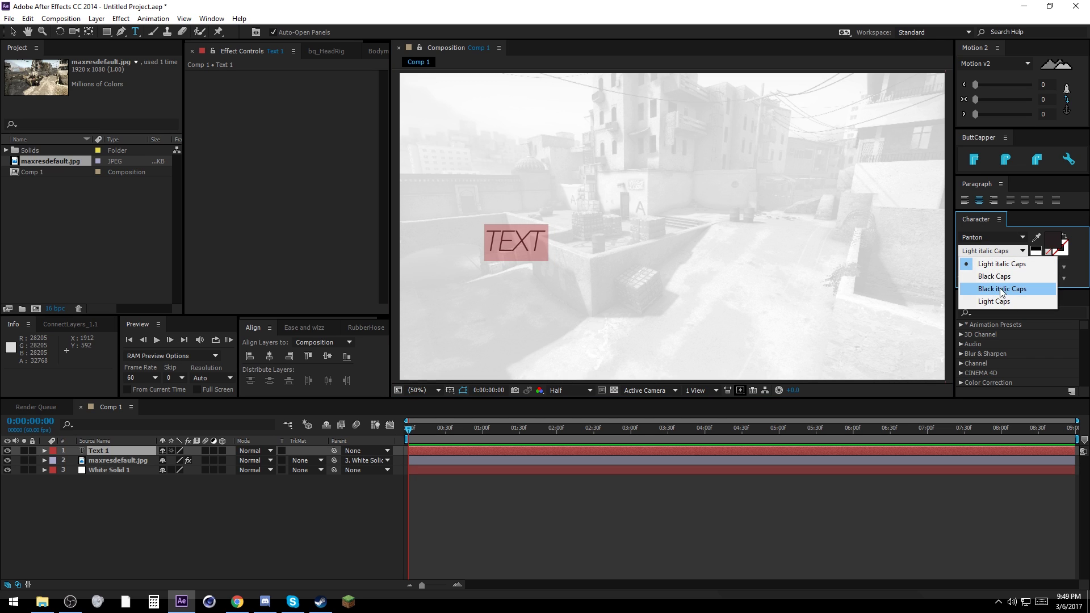
{"action": "left_click", "coordinate": [995, 277]}
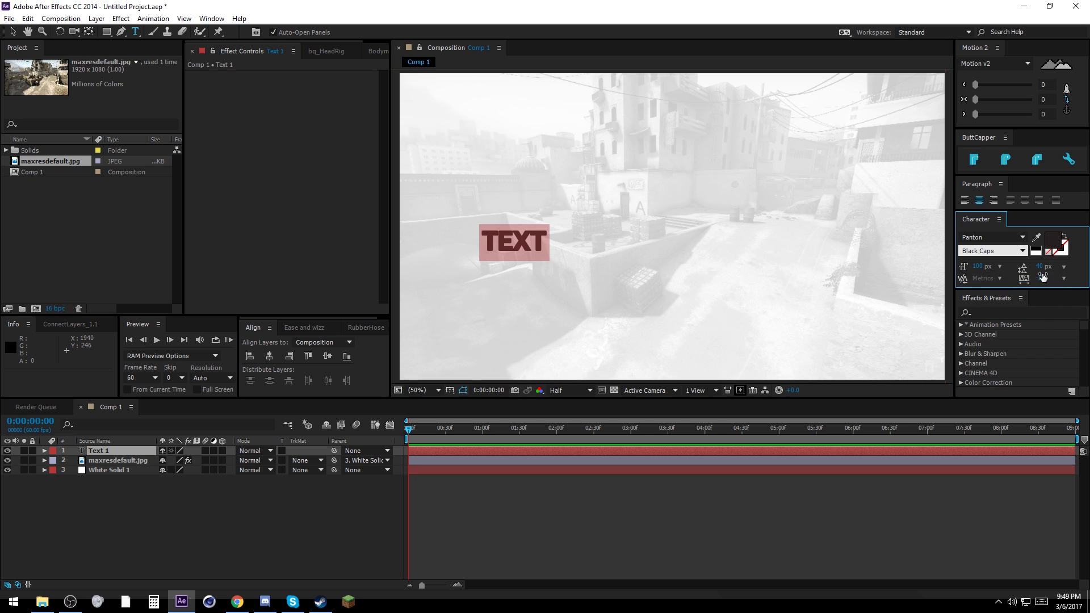
{"action": "left_click_drag", "start_coordinate": [1044, 276], "coordinate": [1077, 277]}
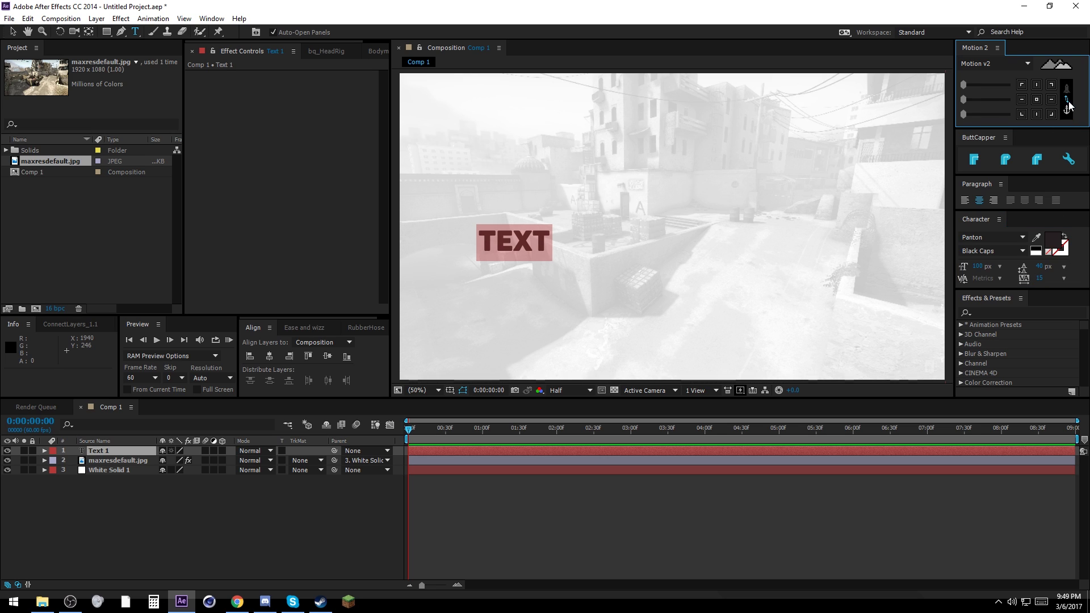
{"action": "key", "text": "Escape"}
{"action": "key", "text": "Caps_Lock"}
{"action": "left_click", "coordinate": [272, 358]}
Open the ButtCapper panel and reveal the Text 1 layer's Scale property
{"action": "key", "text": "Caps_Lock"}
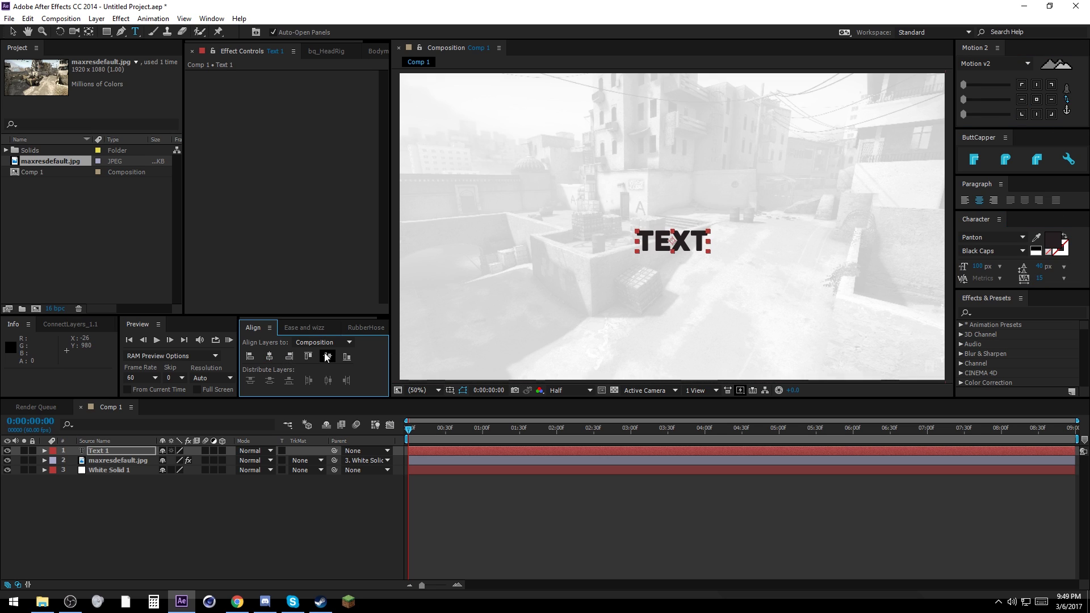
{"action": "left_click", "coordinate": [294, 468]}
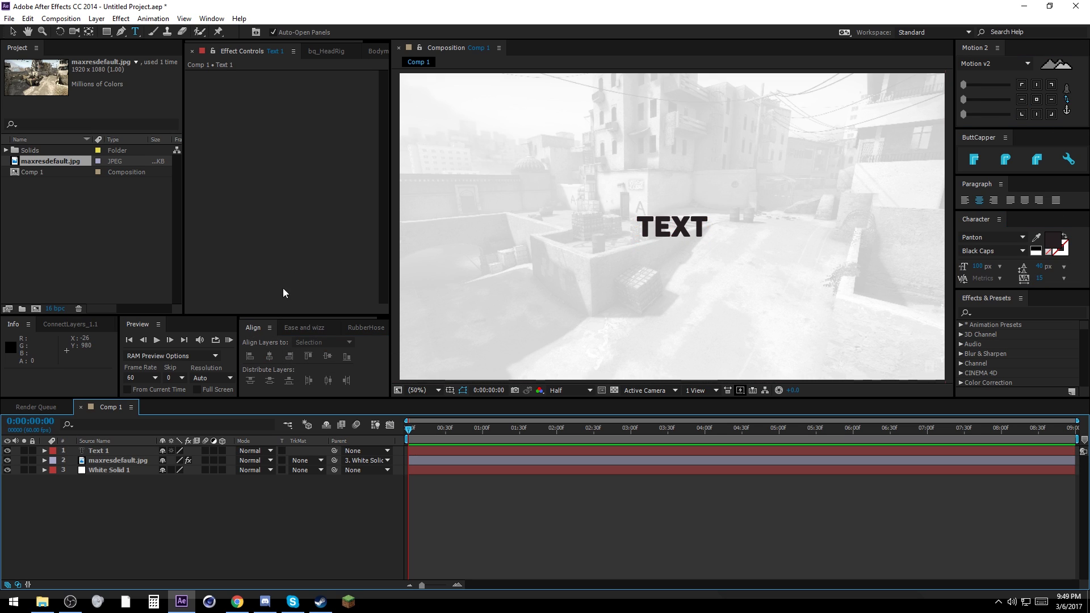
{"action": "left_click", "coordinate": [211, 18]}
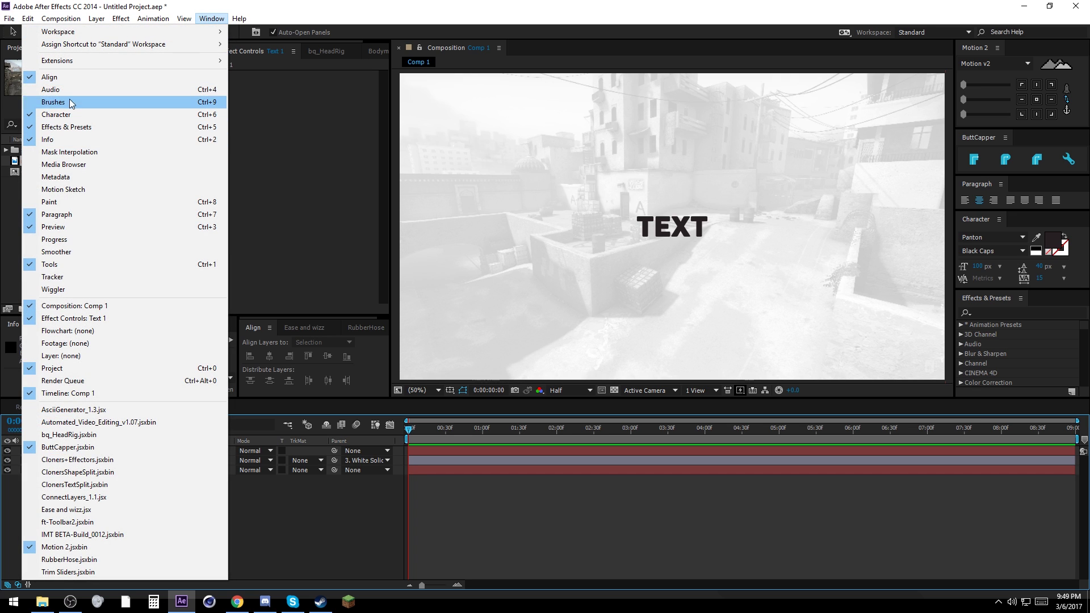
{"action": "left_click", "coordinate": [221, 448]}
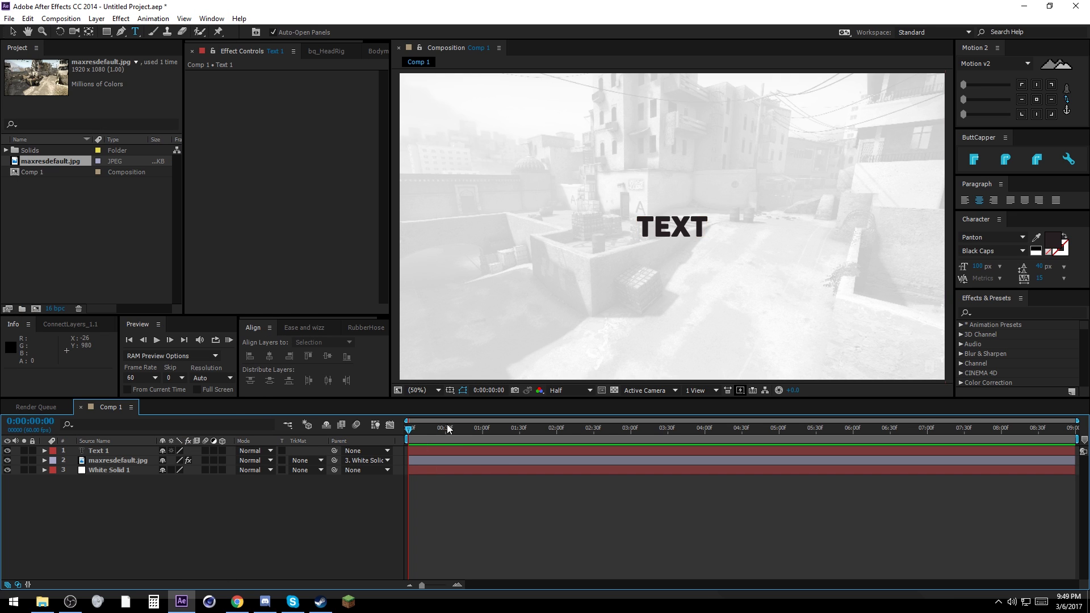
{"action": "left_click", "coordinate": [100, 451]}
{"action": "key", "text": "s"}
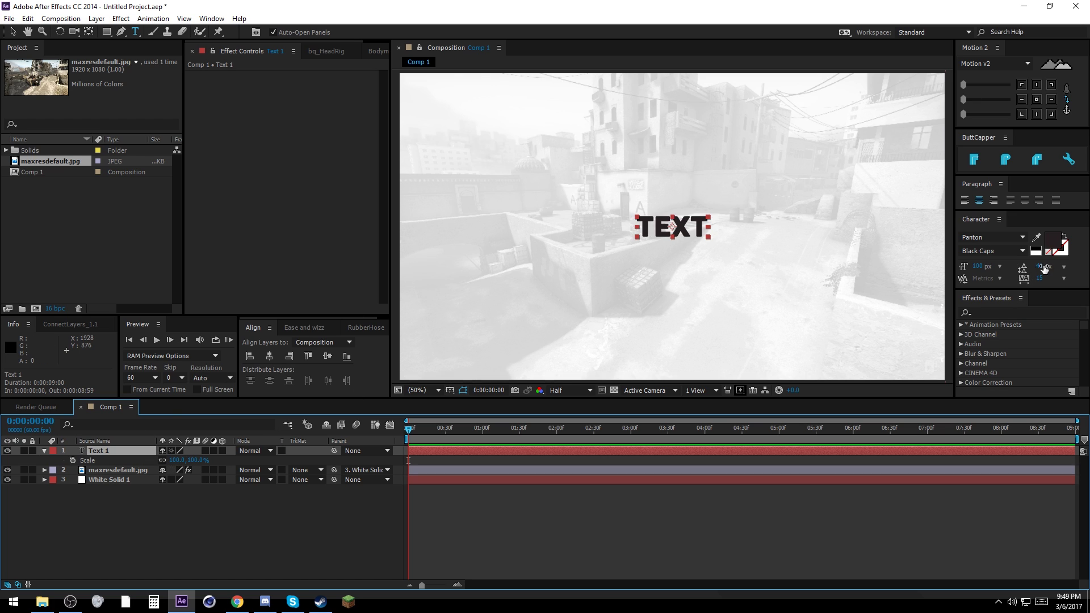
Set TEXT's font size to 150 px, centre it vertically, and undo a trial 138% scale
{"action": "left_click_drag", "start_coordinate": [996, 267], "coordinate": [1008, 266]}
{"action": "type", "text": "150"}
{"action": "key", "text": "Return"}
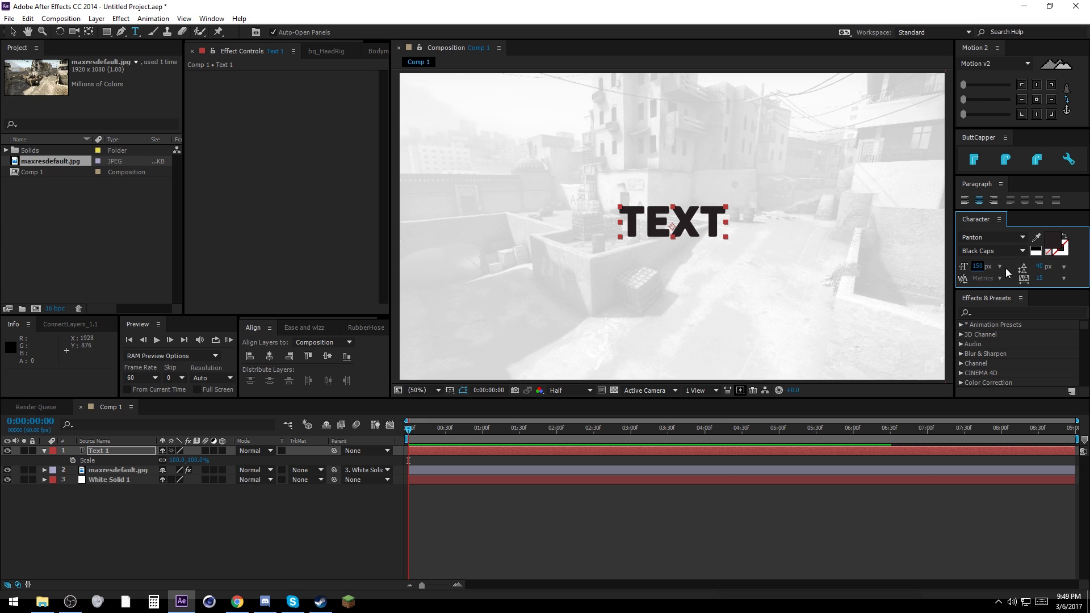
{"action": "left_click", "coordinate": [1037, 86]}
{"action": "left_click", "coordinate": [327, 356]}
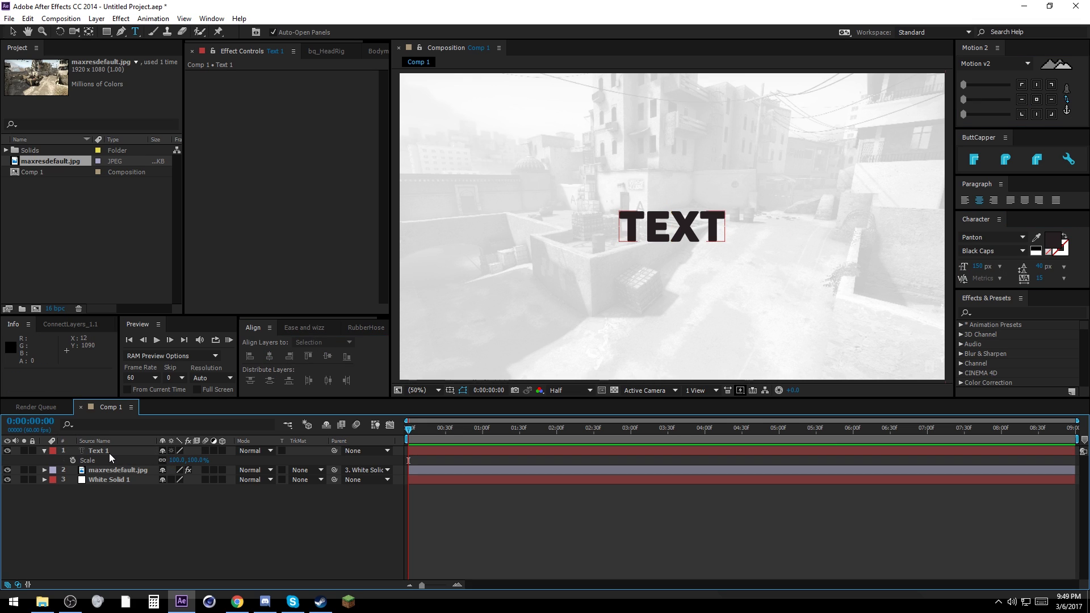
{"action": "left_click_drag", "start_coordinate": [176, 460], "coordinate": [201, 461]}
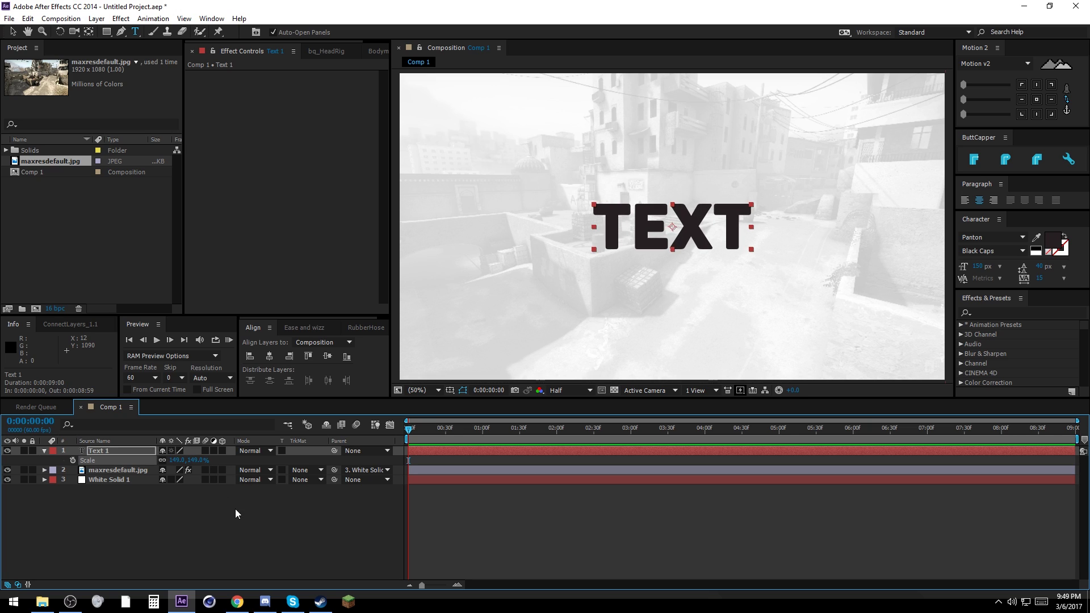
{"action": "key", "text": "ctrl+z"}
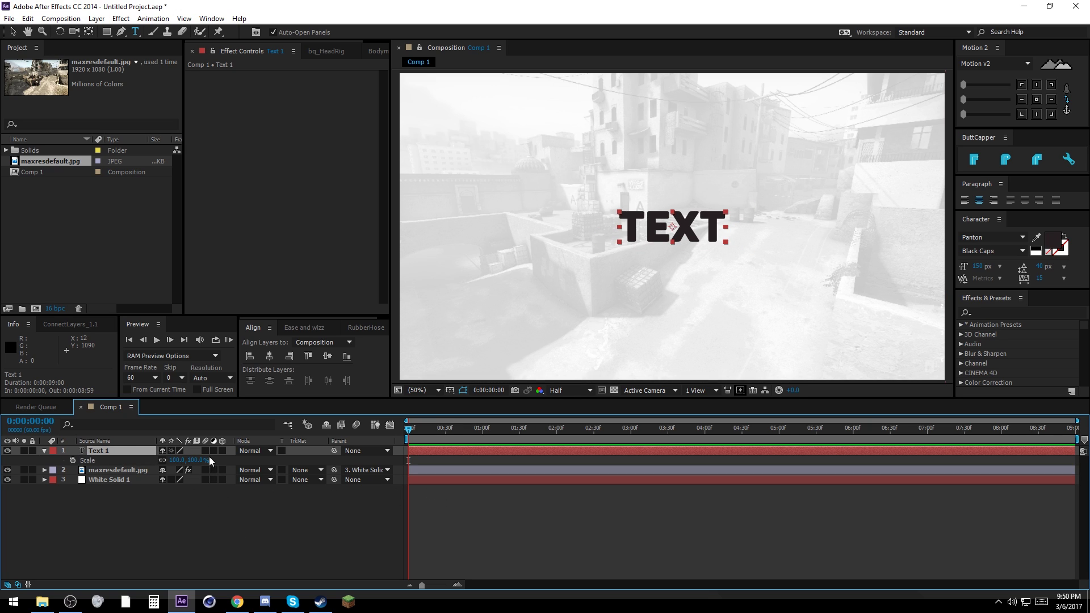
Make Text 1 a 3D layer and show only its Position property
{"action": "key", "text": "shift+p"}
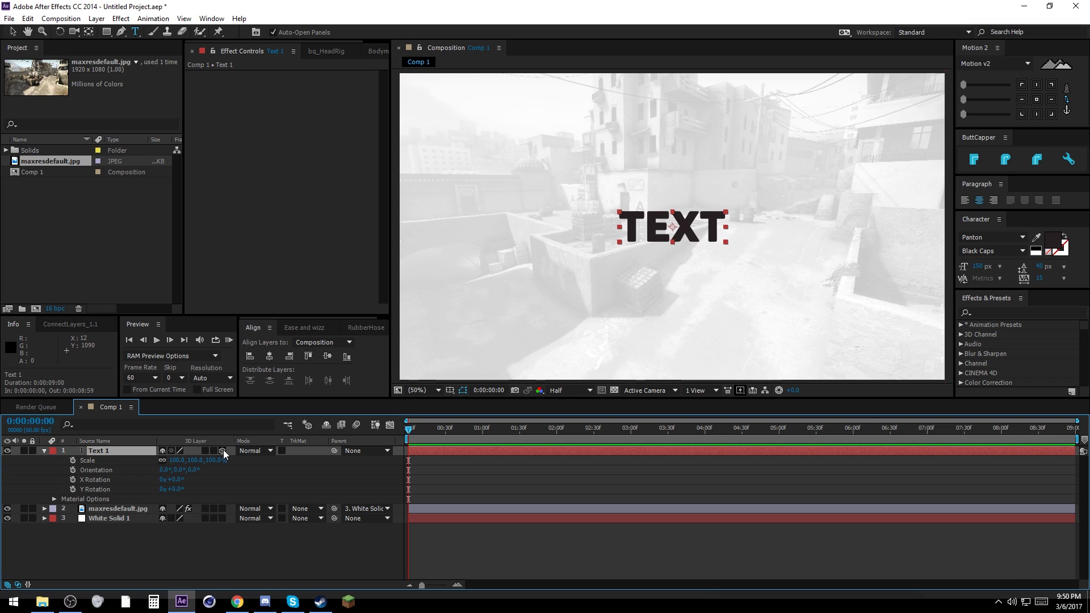
{"action": "left_click", "coordinate": [223, 450]}
{"action": "key", "text": "shift+s"}
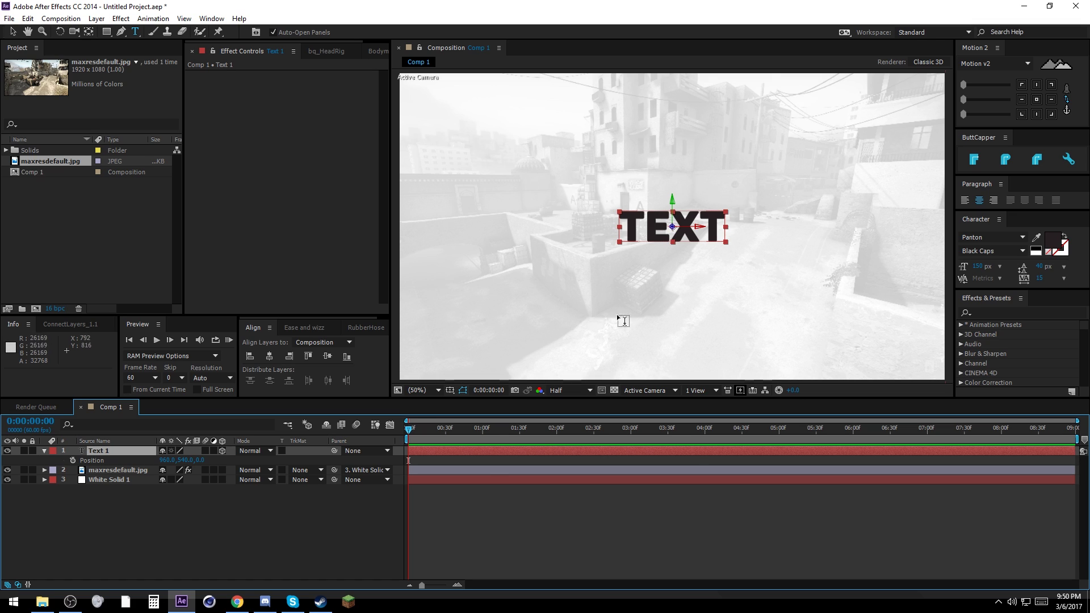
{"action": "key", "text": "v"}
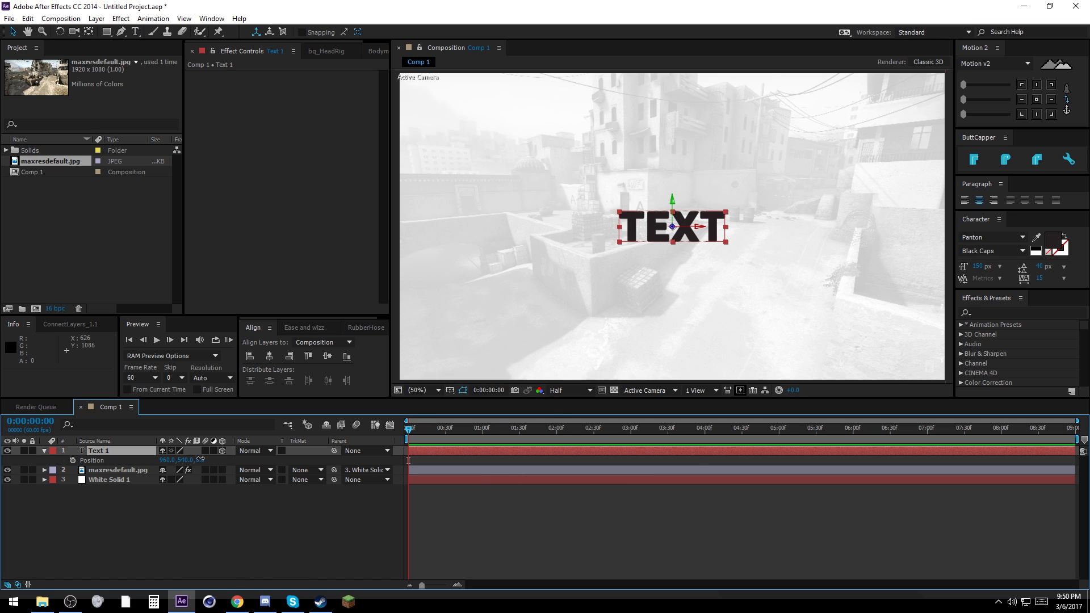
Try different Z depths for TEXT, keeping its Position Z at 0
{"action": "left_click_drag", "start_coordinate": [200, 459], "coordinate": [541, 449]}
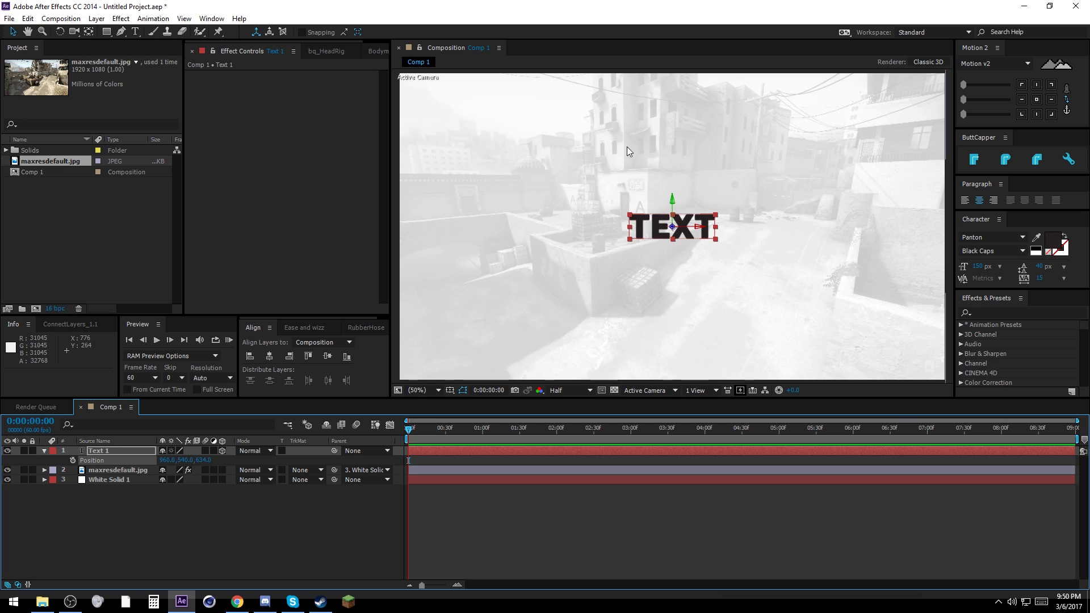
{"action": "left_click", "coordinate": [204, 460]}
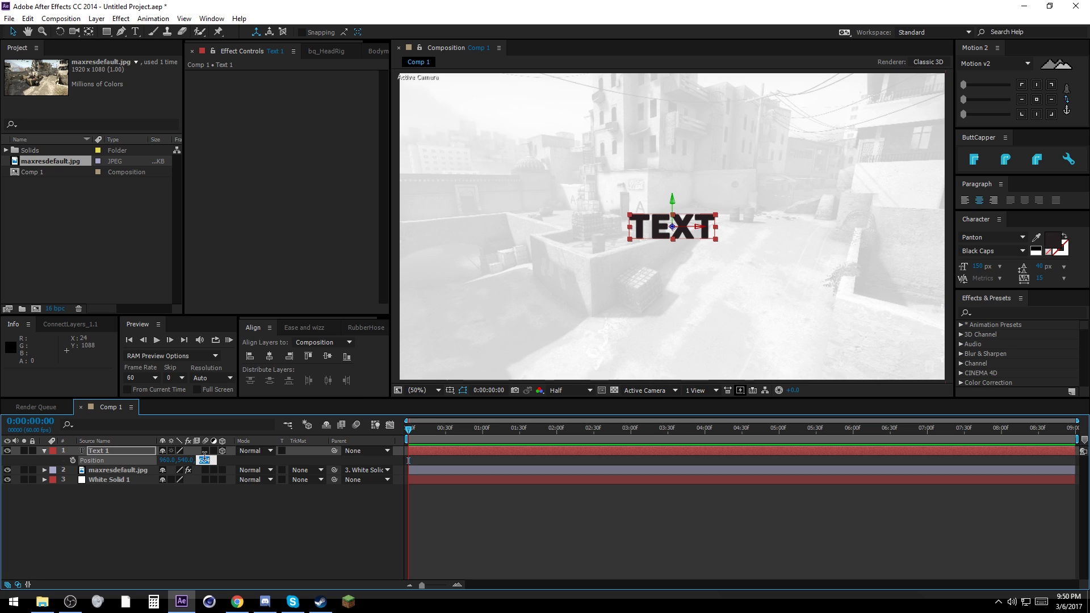
{"action": "key", "text": "Return"}
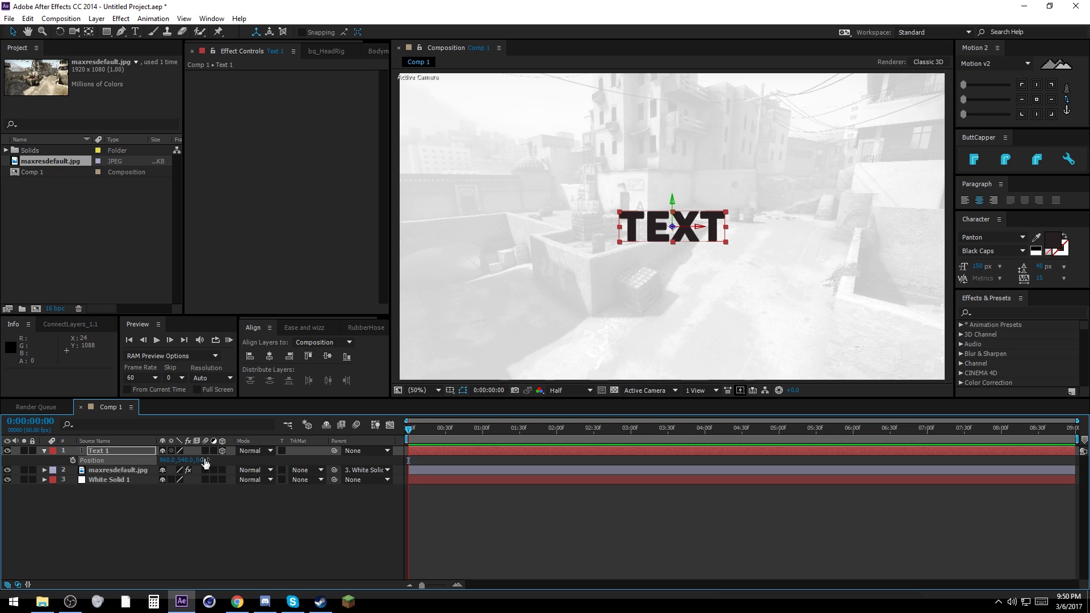
{"action": "left_click_drag", "start_coordinate": [205, 463], "coordinate": [761, 383]}
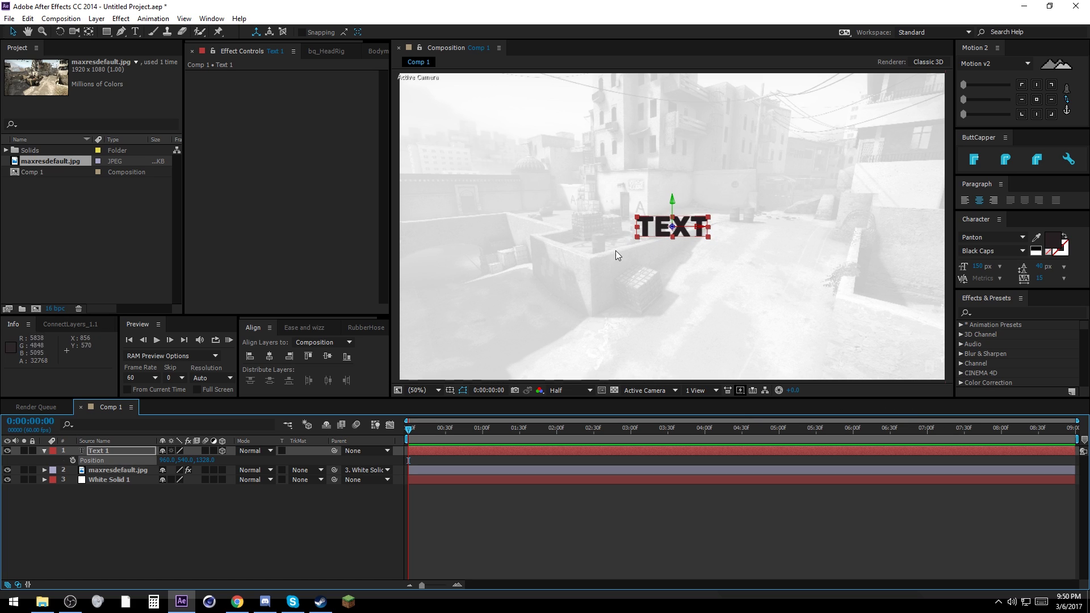
{"action": "key", "text": "ctrl+z"}
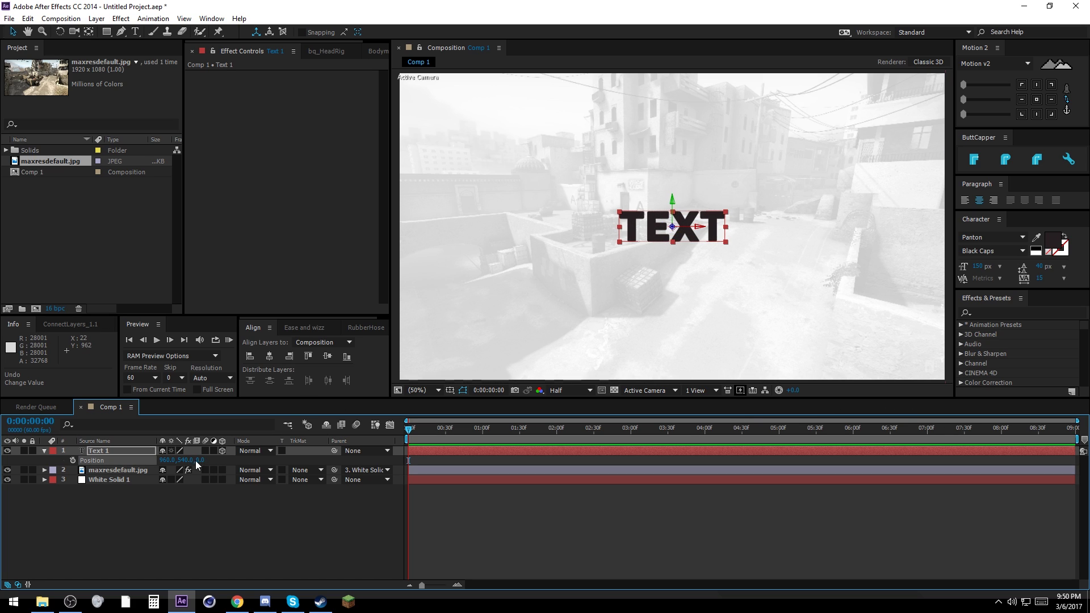
{"action": "left_click_drag", "start_coordinate": [197, 465], "coordinate": [223, 548]}
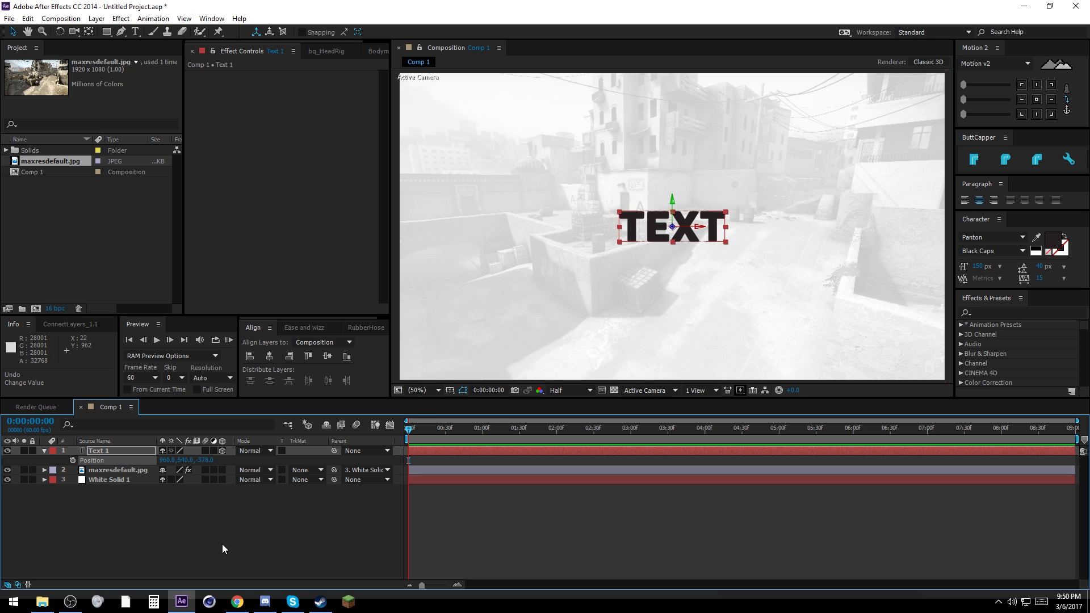
Keyframe TEXT's Position at 1:30 and set its frame-0 Z depth to −2614
{"action": "left_click", "coordinate": [334, 509]}
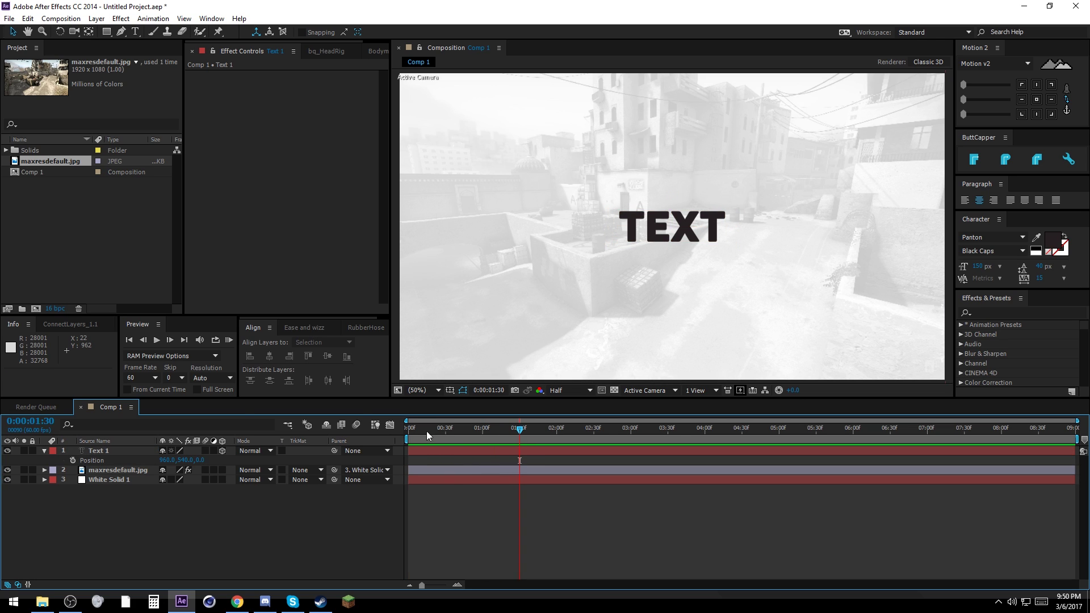
{"action": "left_click", "coordinate": [72, 461]}
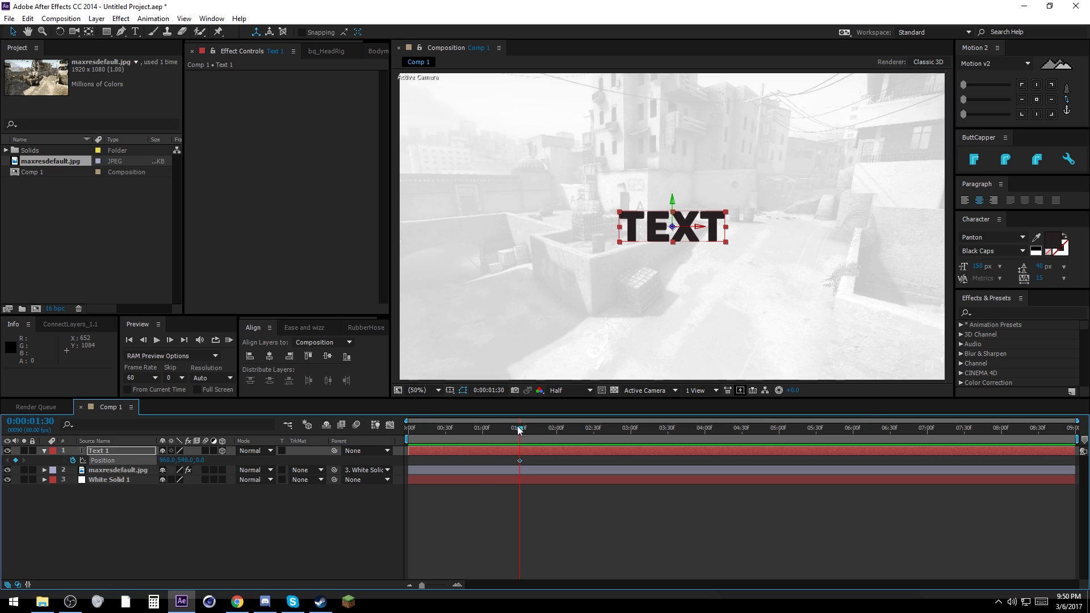
{"action": "left_click", "coordinate": [199, 461]}
{"action": "type", "text": "-405"}
{"action": "key", "text": "Return"}
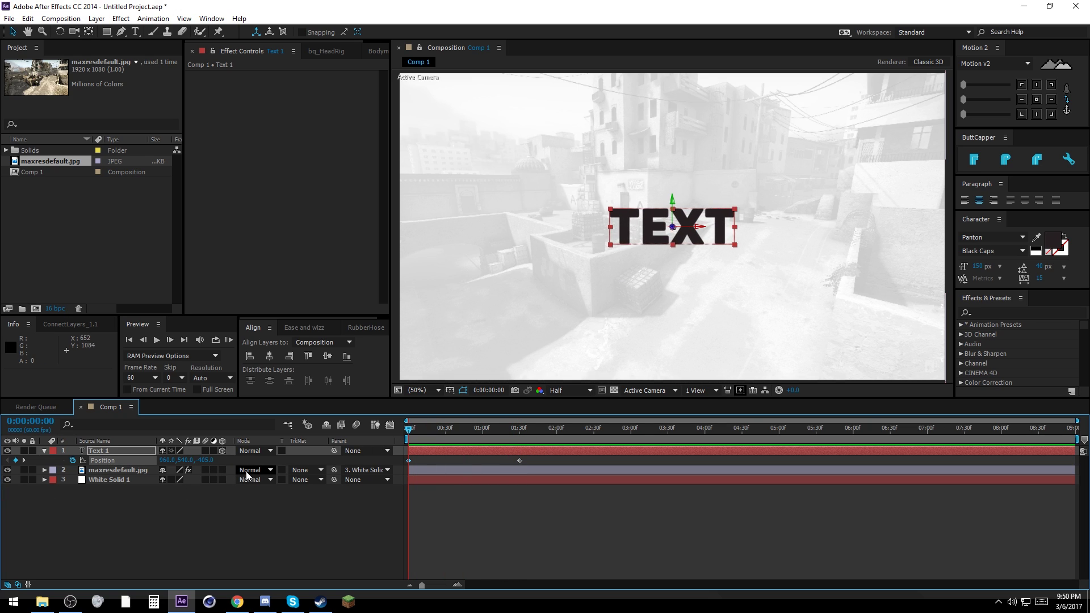
{"action": "type", "text": "-2588"}
{"action": "key", "text": "Return"}
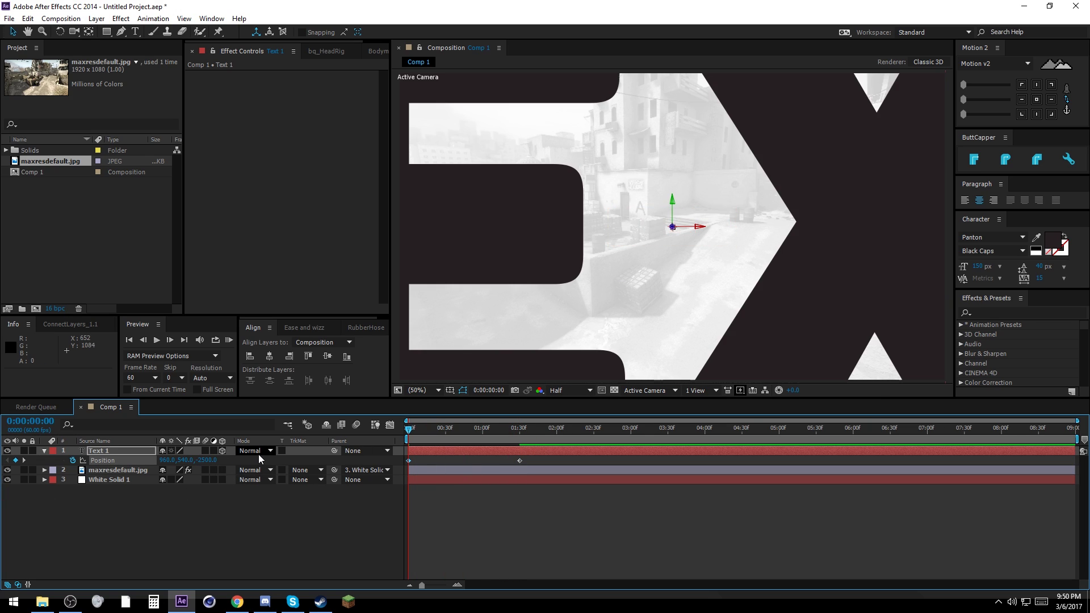
{"action": "left_click_drag", "start_coordinate": [150, 460], "coordinate": [144, 460]}
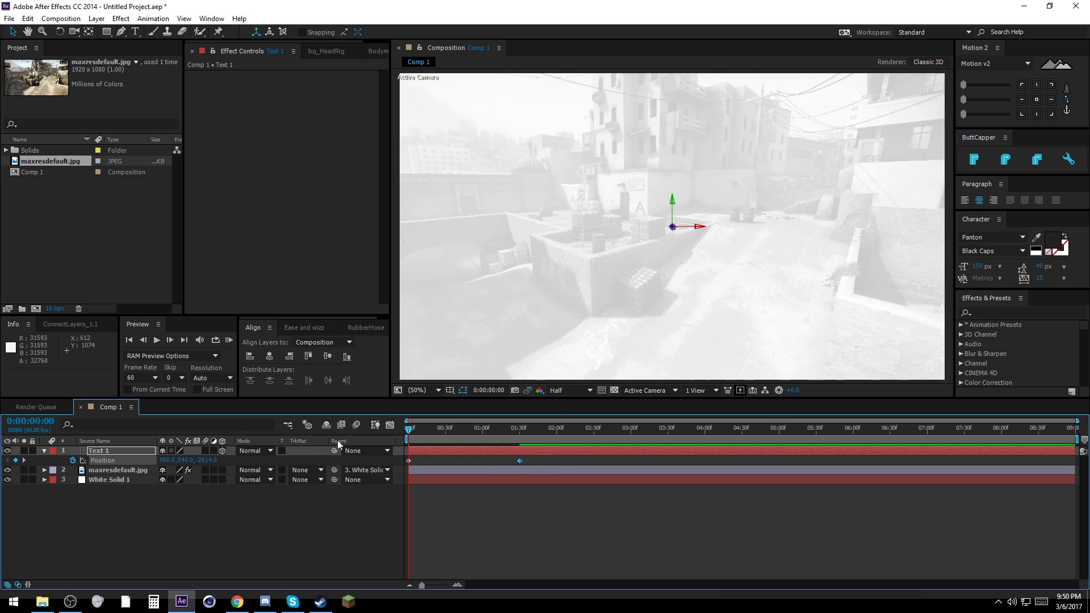
Give the Position keyframes a strong ease-out in the Graph Editor and preview the fly-in
{"action": "left_click", "coordinate": [390, 425]}
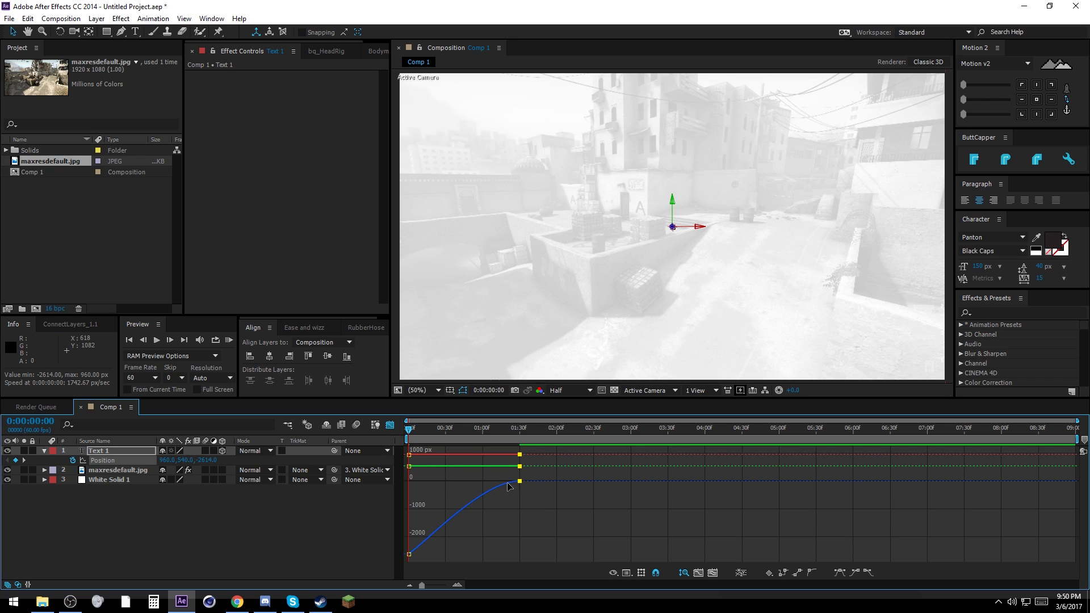
{"action": "left_click_drag", "start_coordinate": [990, 98], "coordinate": [1011, 99]}
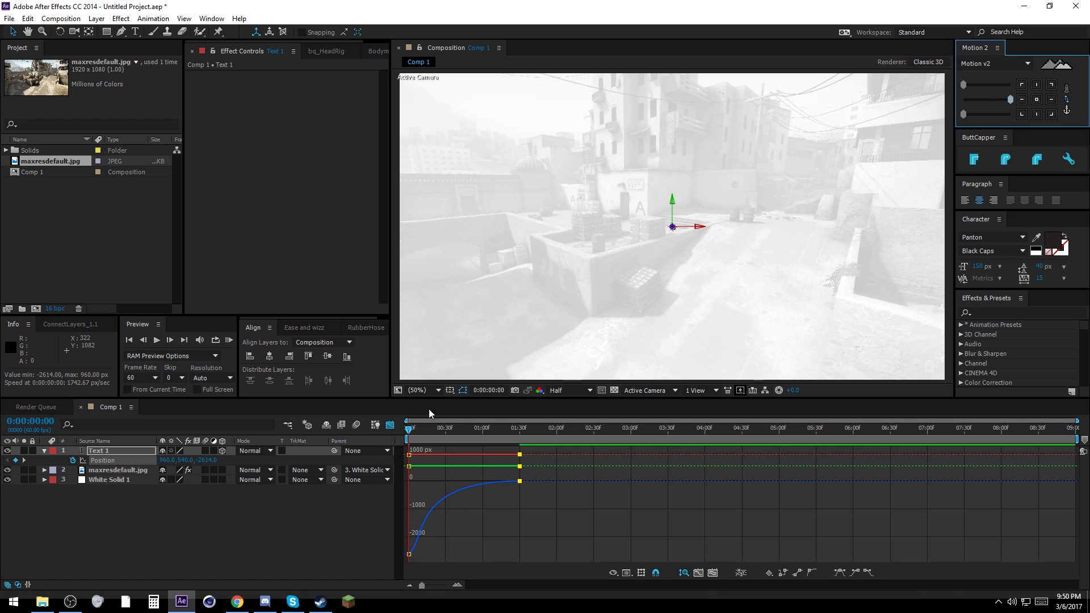
{"action": "left_click", "coordinate": [390, 425]}
{"action": "left_click", "coordinate": [486, 519]}
{"action": "left_click", "coordinate": [411, 434]}
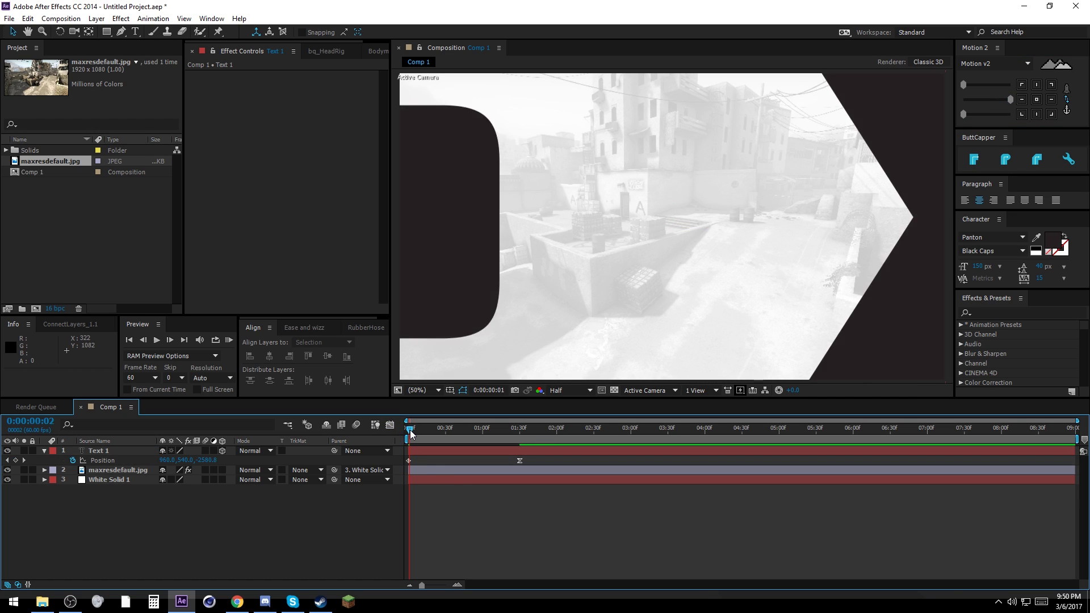
{"action": "left_click_drag", "start_coordinate": [411, 435], "coordinate": [513, 429]}
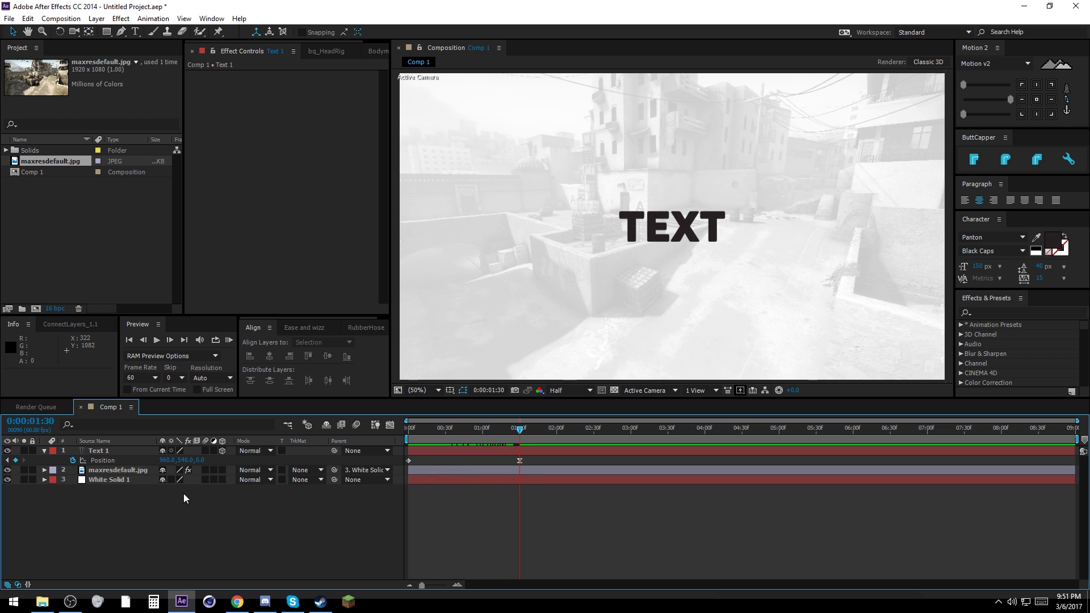
Try enlarging the TEXT layer's and map image's Scale, undoing each change
{"action": "left_click", "coordinate": [108, 451]}
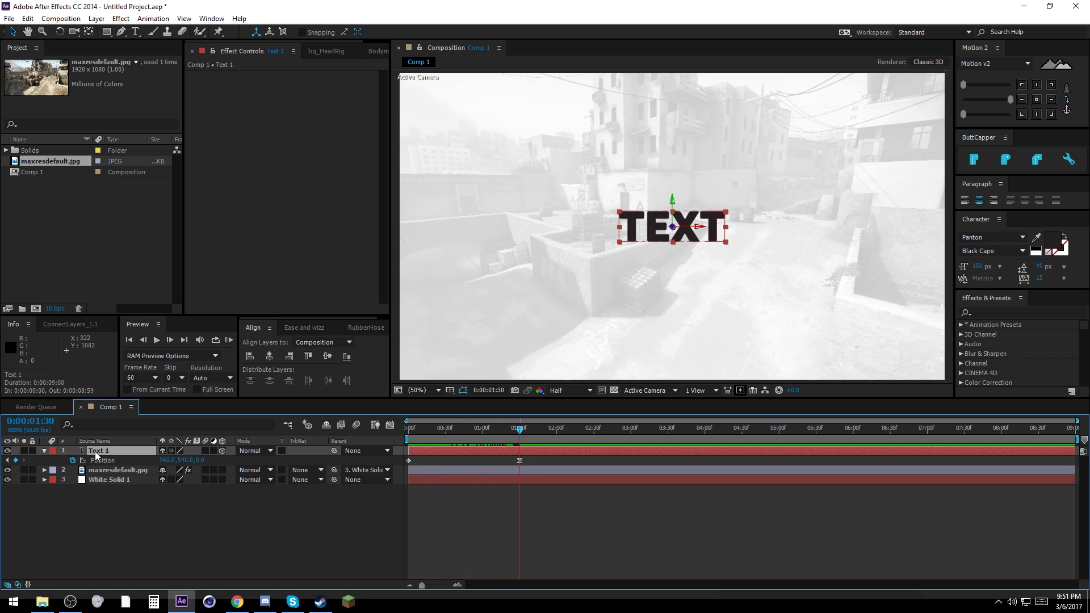
{"action": "key", "text": "s"}
{"action": "left_click_drag", "start_coordinate": [177, 460], "coordinate": [590, 449]}
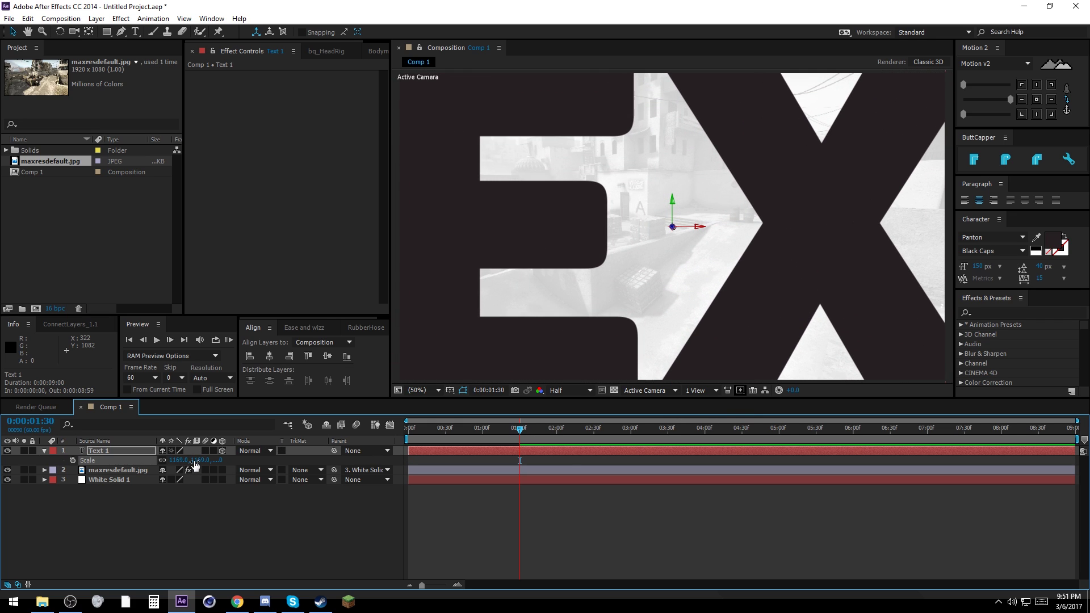
{"action": "key", "text": "ctrl+z"}
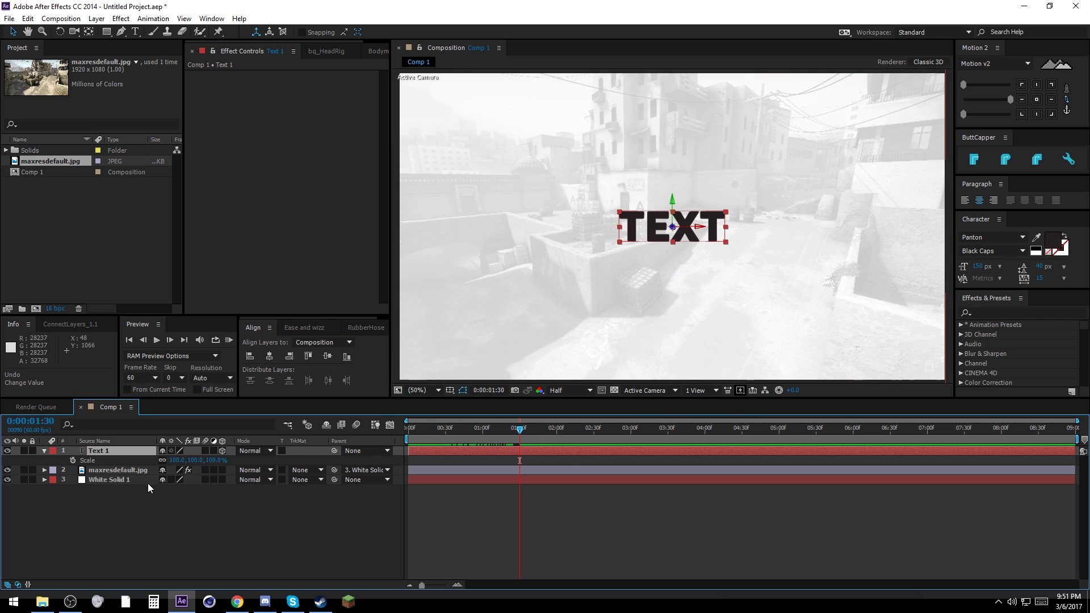
{"action": "left_click", "coordinate": [116, 473]}
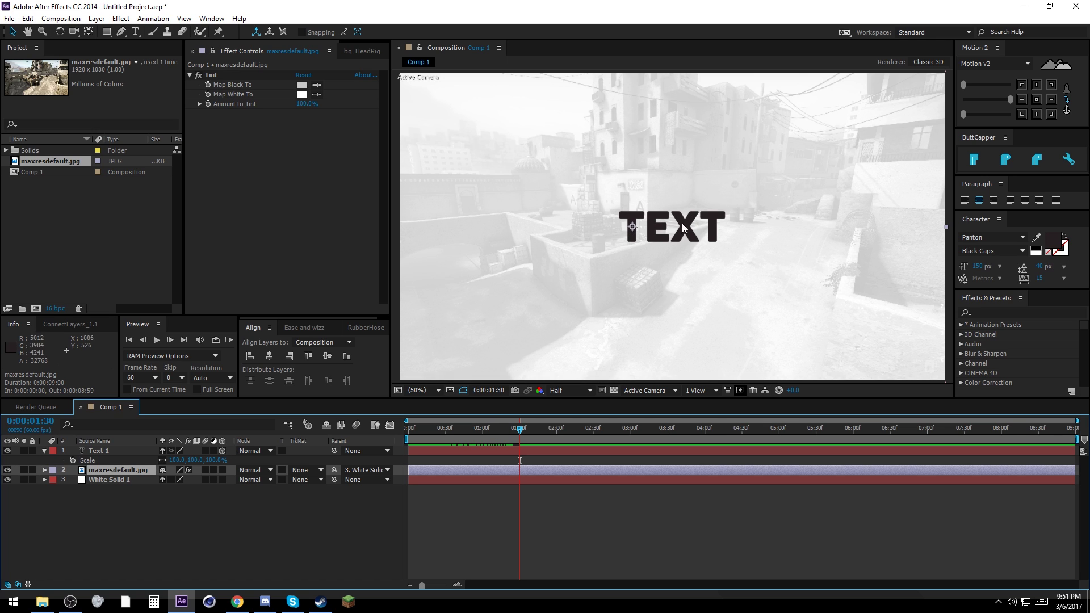
{"action": "key", "text": "s"}
{"action": "left_click_drag", "start_coordinate": [207, 475], "coordinate": [553, 308]}
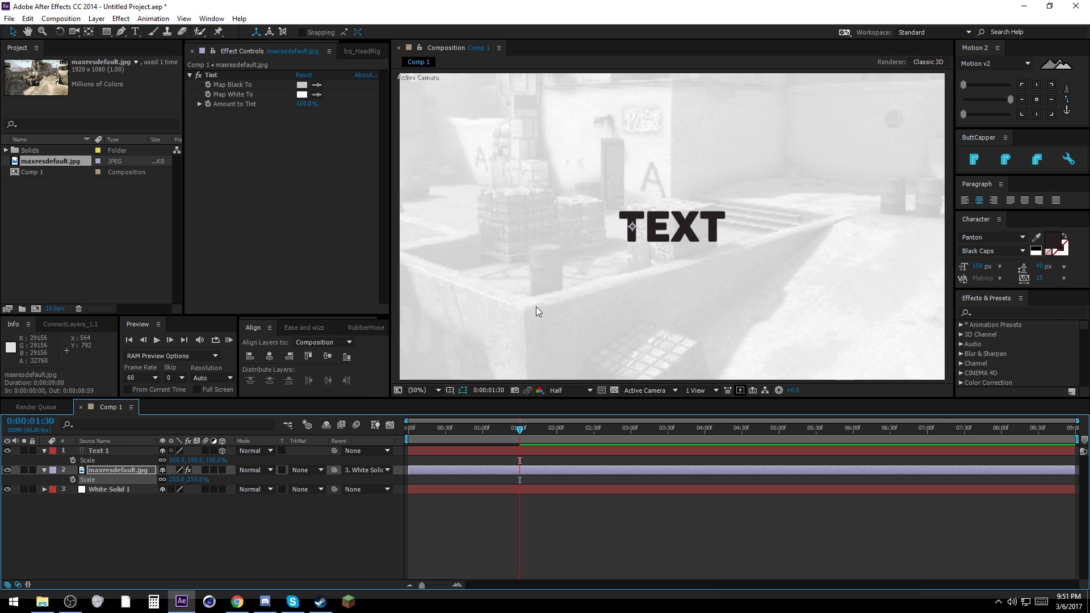
{"action": "key", "text": "ctrl+z"}
Collapse the Text 1 and map layers, select the map, and show the title/action safe guides
{"action": "left_click", "coordinate": [45, 470]}
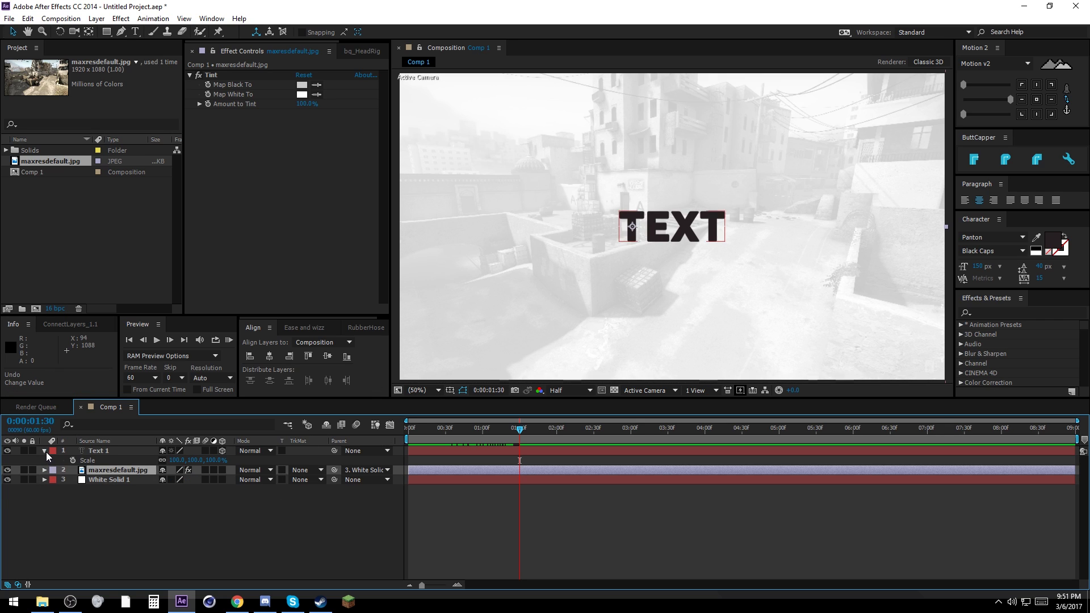
{"action": "left_click", "coordinate": [45, 451]}
{"action": "left_click", "coordinate": [53, 492]}
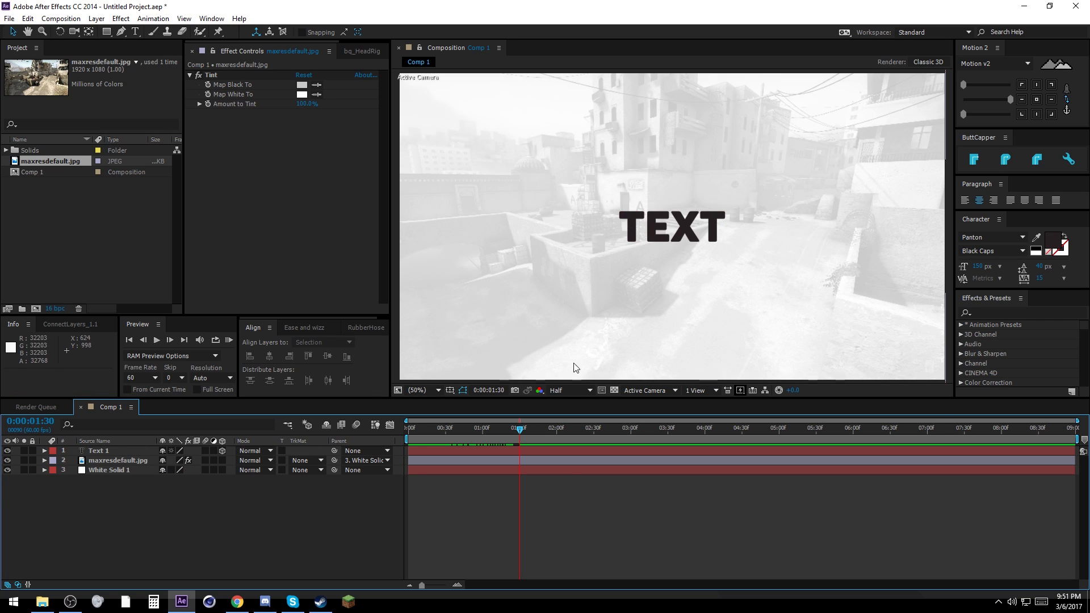
{"action": "left_click", "coordinate": [117, 461]}
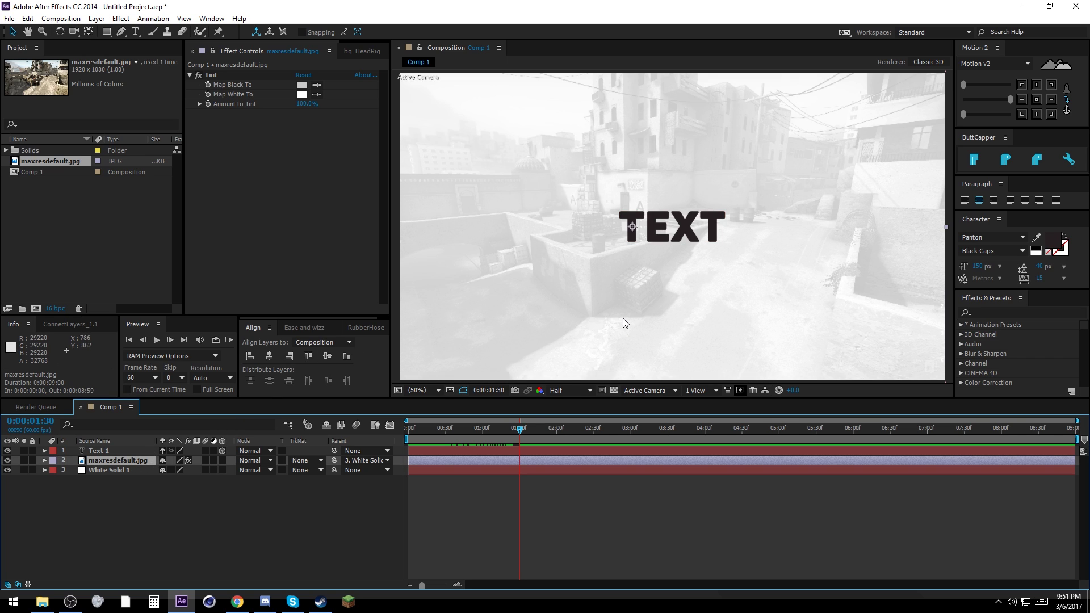
{"action": "key", "text": "apostrophe"}
Move White Solid 1's anchor point to the frame centre with the Pan Behind tool
{"action": "key", "text": "y"}
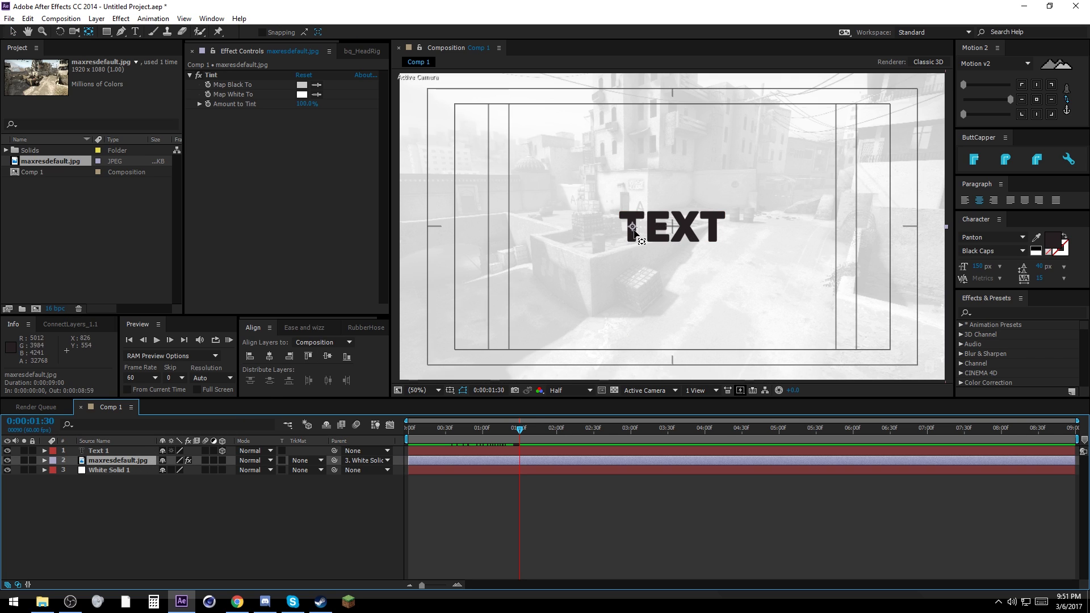
{"action": "left_click", "coordinate": [139, 471]}
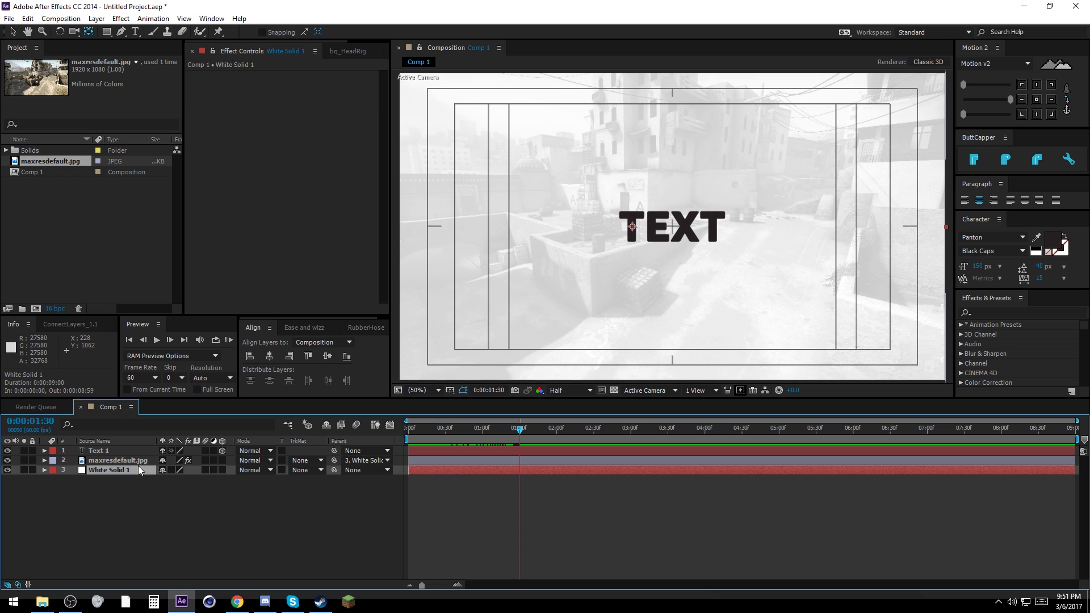
{"action": "left_click", "coordinate": [635, 230]}
{"action": "left_click_drag", "start_coordinate": [634, 228], "coordinate": [674, 232]}
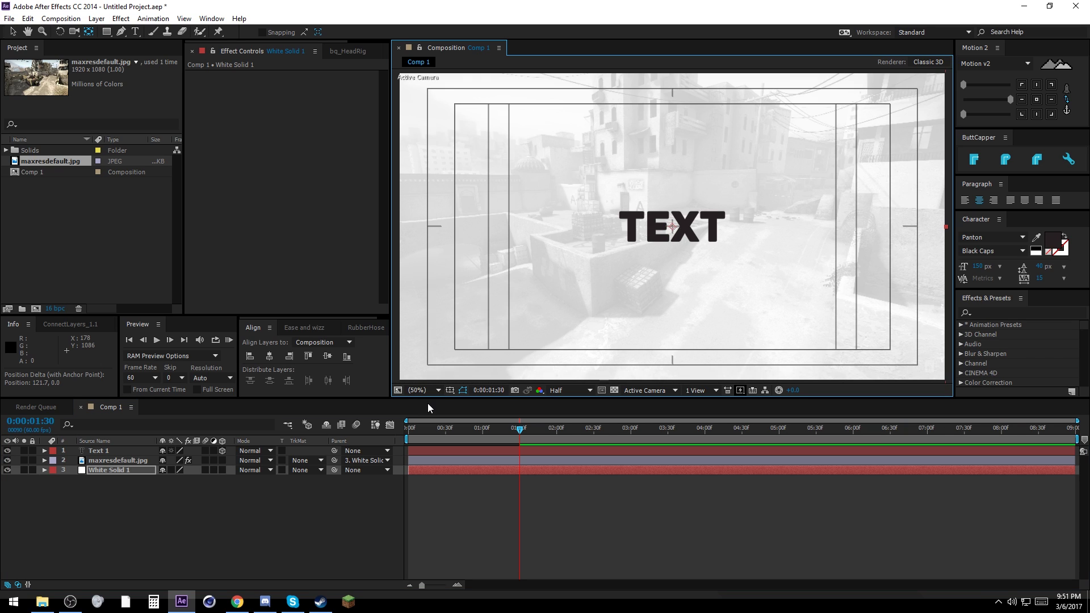
Hide the safe guides and scrub the timeline to review the animation
{"action": "key", "text": "apostrophe"}
{"action": "left_click", "coordinate": [239, 486]}
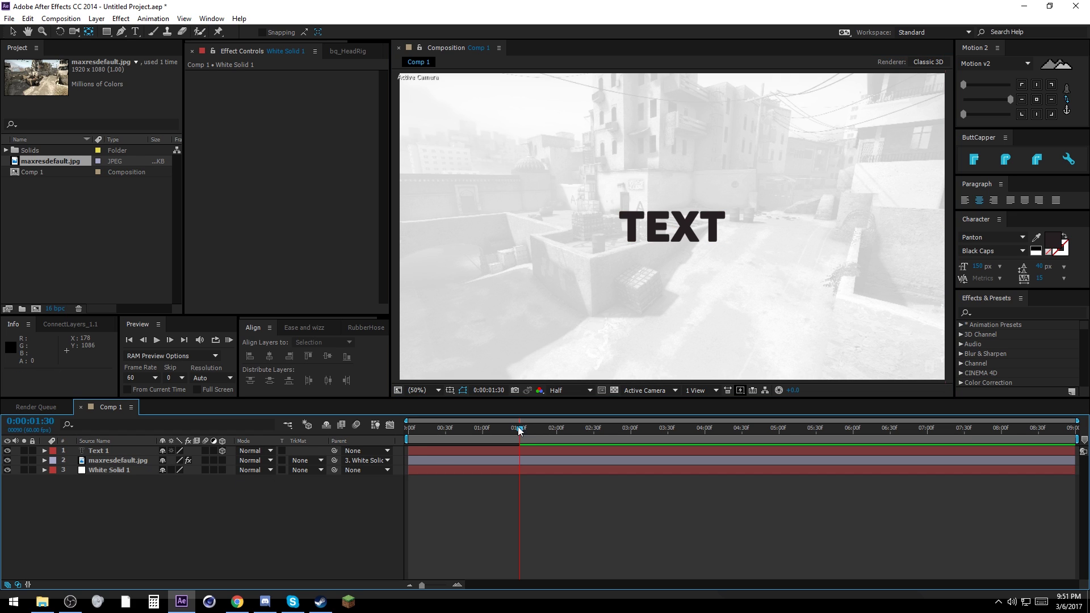
{"action": "mouse_move", "coordinate": [517, 428]}
{"action": "left_mouse_down"}
{"action": "mouse_move", "coordinate": [403, 437]}
{"action": "mouse_move", "coordinate": [521, 438]}
{"action": "left_mouse_up"}
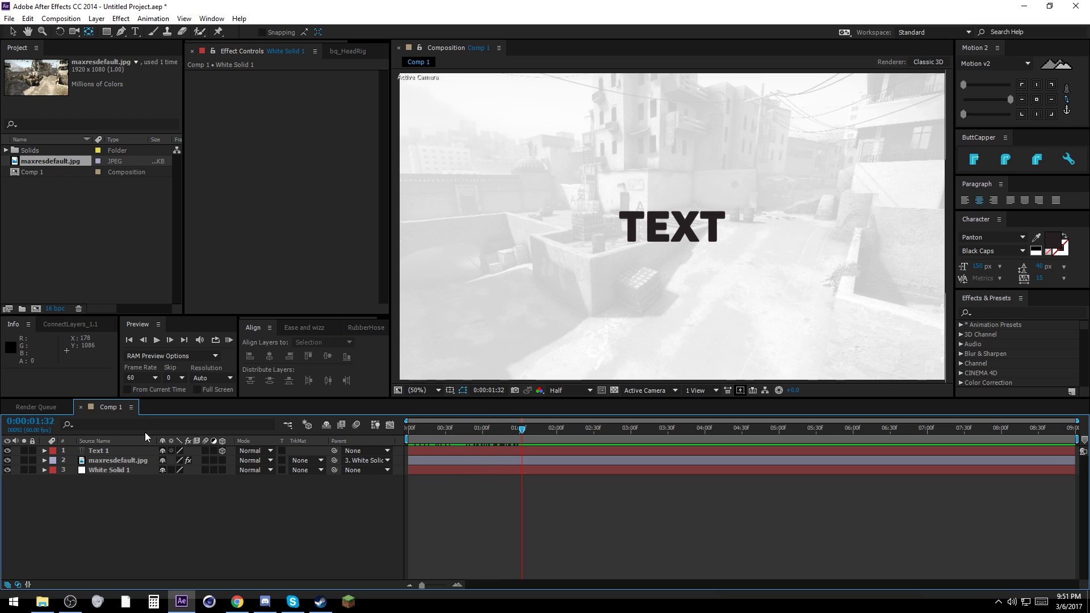
Step back to 0:00:01:30 and reveal Text 1's Position keyframes
{"action": "left_click", "coordinate": [144, 339]}
{"action": "left_click", "coordinate": [144, 339]}
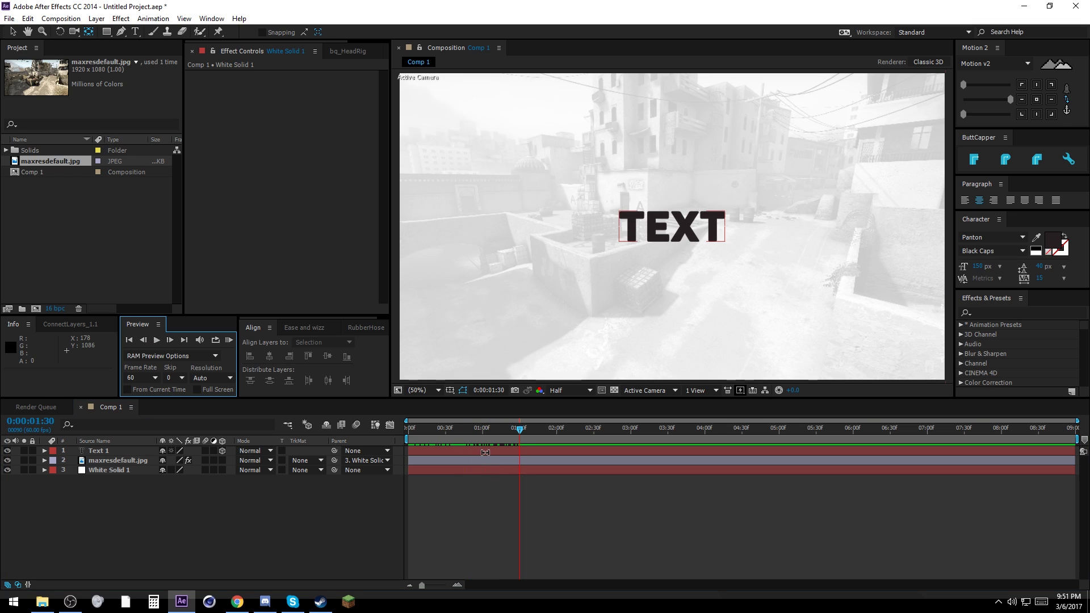
{"action": "left_click", "coordinate": [486, 452]}
{"action": "key", "text": "p"}
Keyframe White Solid 1's Scale at 1:30 and set it to 180% at the start
{"action": "left_click", "coordinate": [109, 469]}
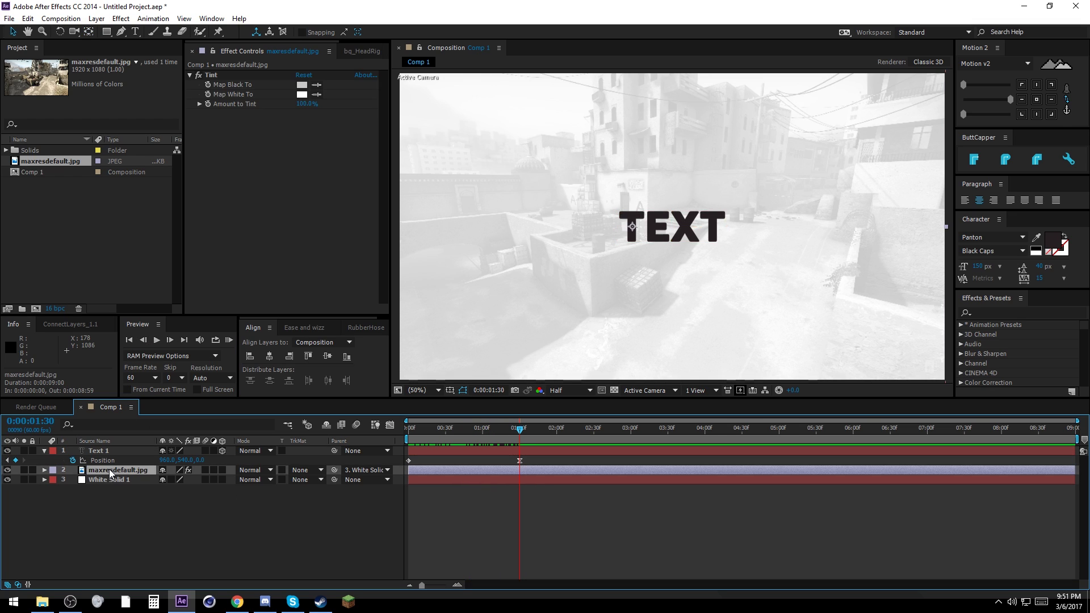
{"action": "left_click", "coordinate": [109, 481]}
{"action": "key", "text": "s"}
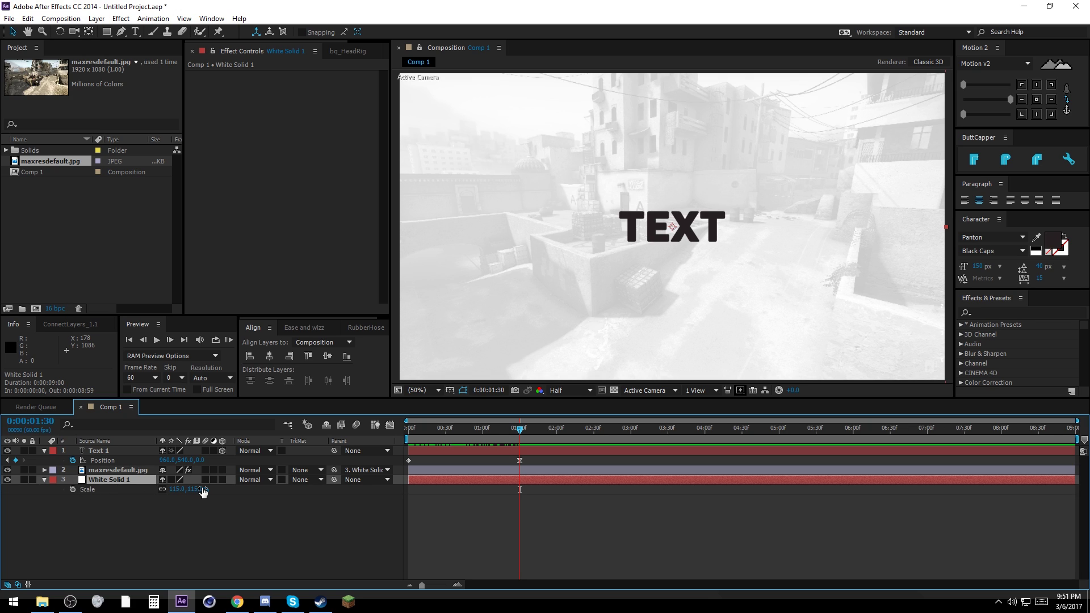
{"action": "left_click", "coordinate": [72, 490]}
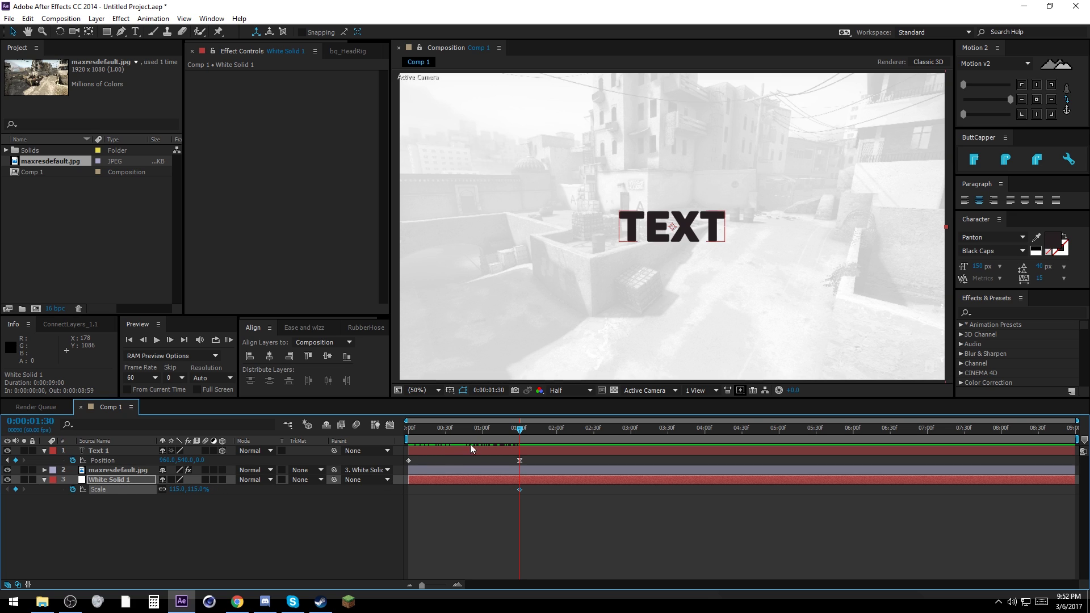
{"action": "left_click_drag", "start_coordinate": [455, 432], "coordinate": [396, 469]}
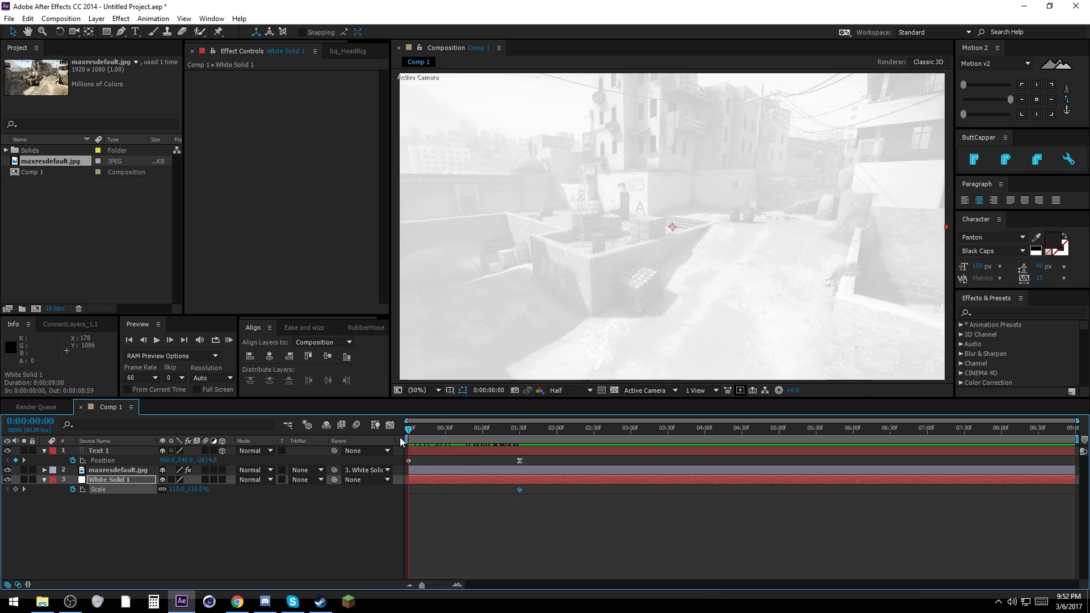
{"action": "left_click", "coordinate": [197, 490]}
{"action": "type", "text": "18"}
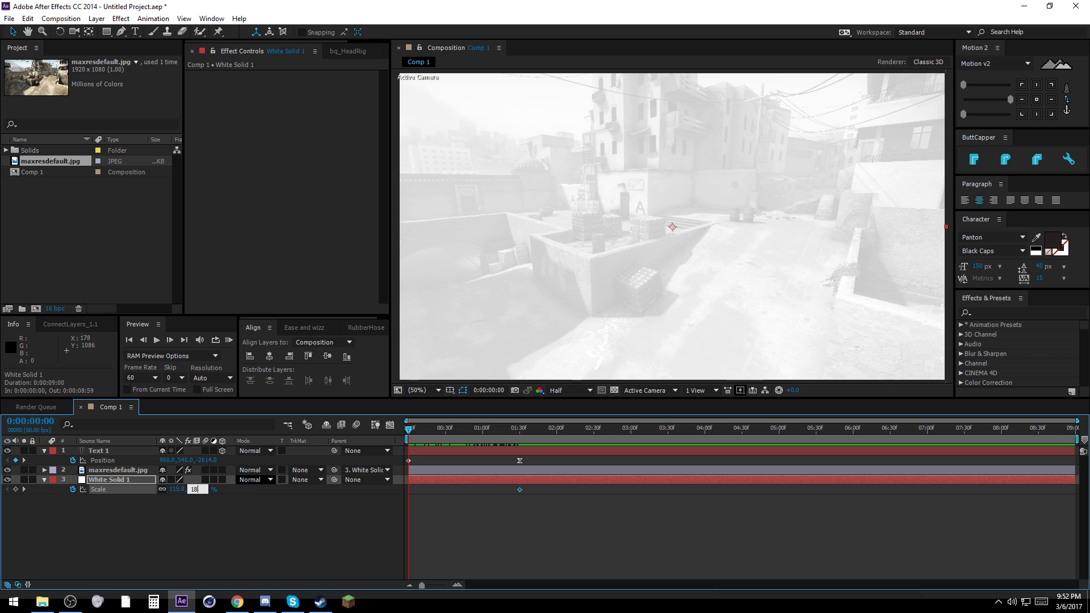
{"action": "type", "text": "0"}
{"action": "key", "text": "Return"}
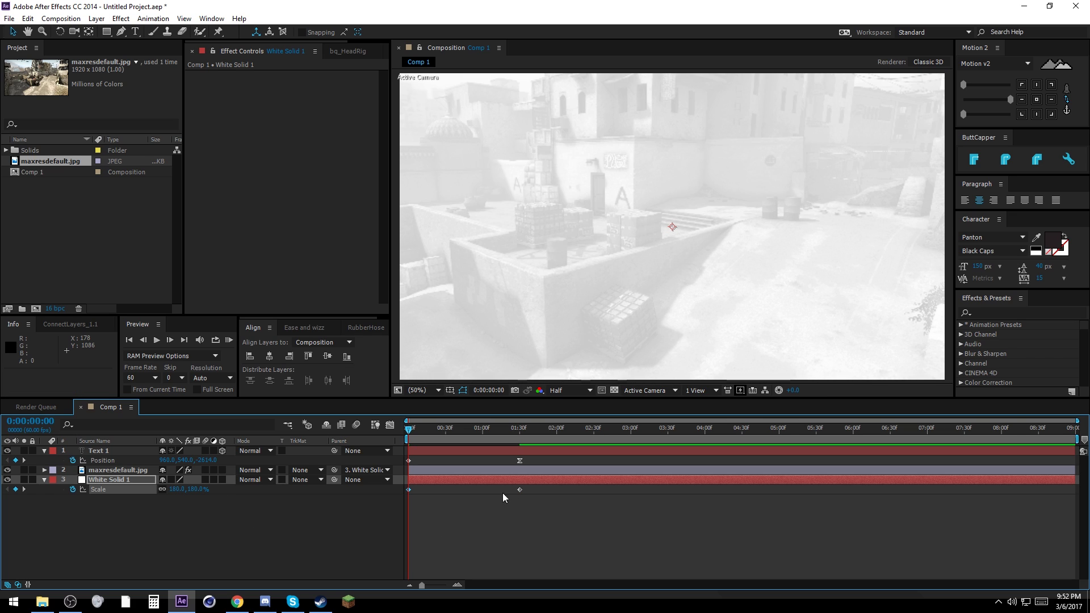
Apply an ease to the 1:30 scale keyframe and check its graph
{"action": "left_click_drag", "start_coordinate": [508, 504], "coordinate": [508, 504]}
{"action": "left_click", "coordinate": [1018, 95]}
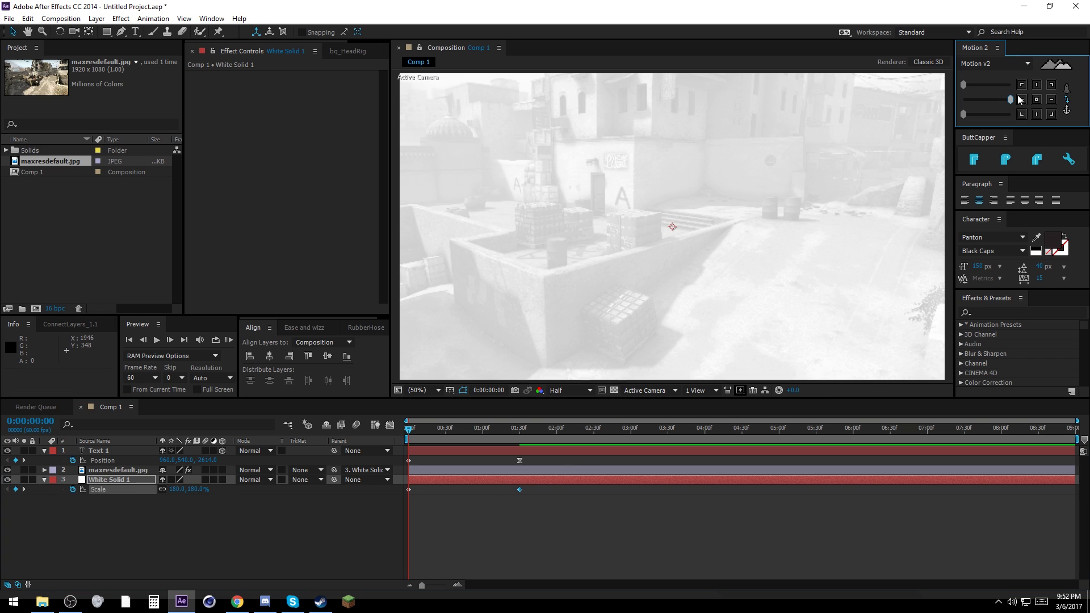
{"action": "left_click", "coordinate": [390, 426]}
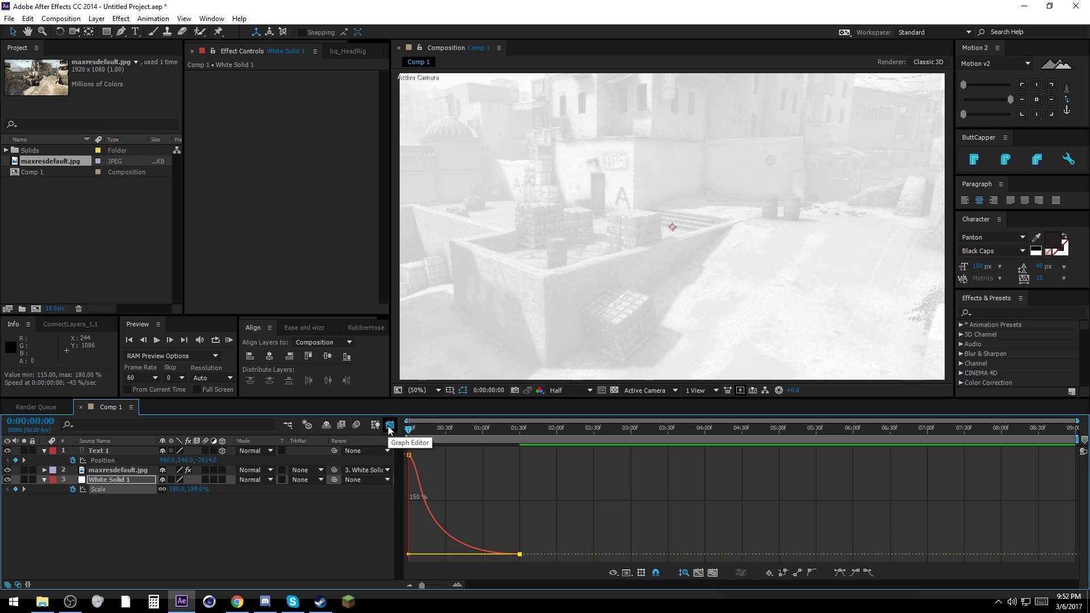
{"action": "left_click", "coordinate": [389, 427]}
Collapse the layers and scrub through time to preview the TEXT animation
{"action": "left_click", "coordinate": [45, 479]}
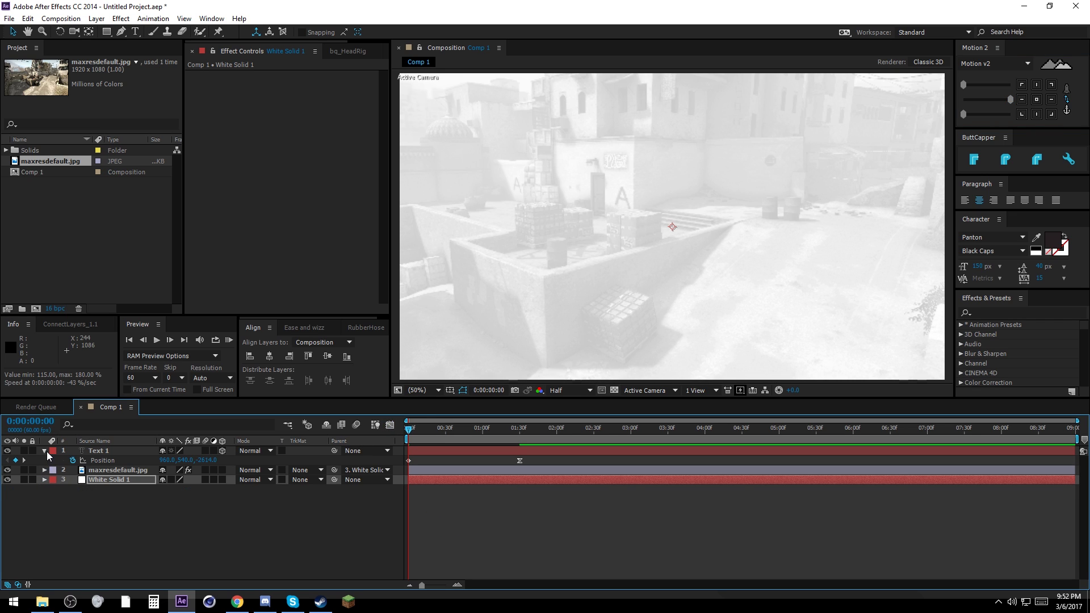
{"action": "left_click", "coordinate": [45, 451]}
{"action": "left_click", "coordinate": [73, 506]}
{"action": "left_click_drag", "start_coordinate": [411, 434], "coordinate": [514, 435]}
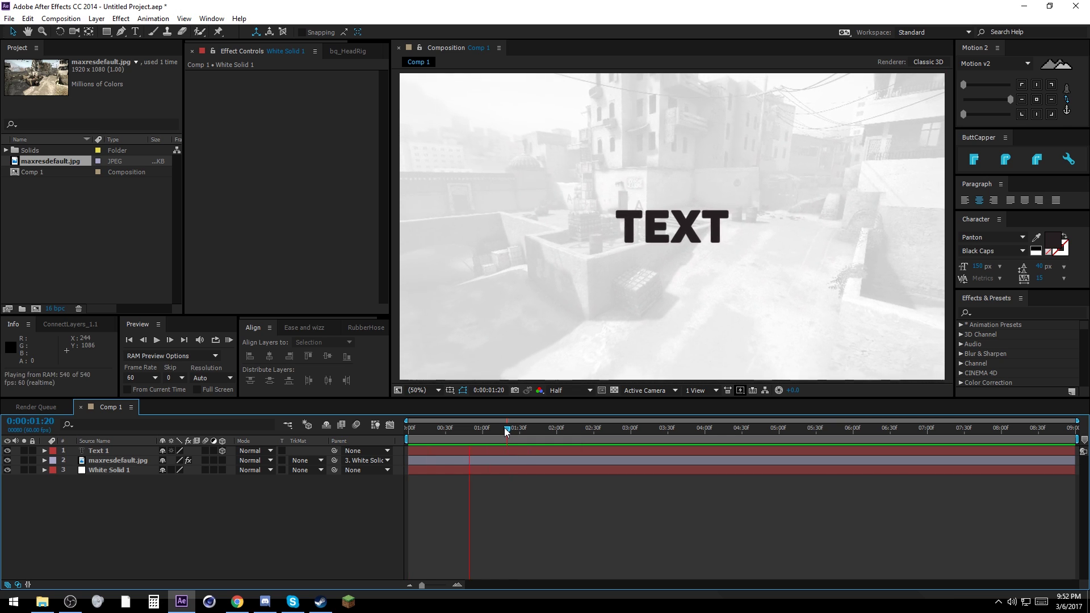
Choose the Ellipse tool with no stroke and a white fill
{"action": "left_click", "coordinate": [222, 520]}
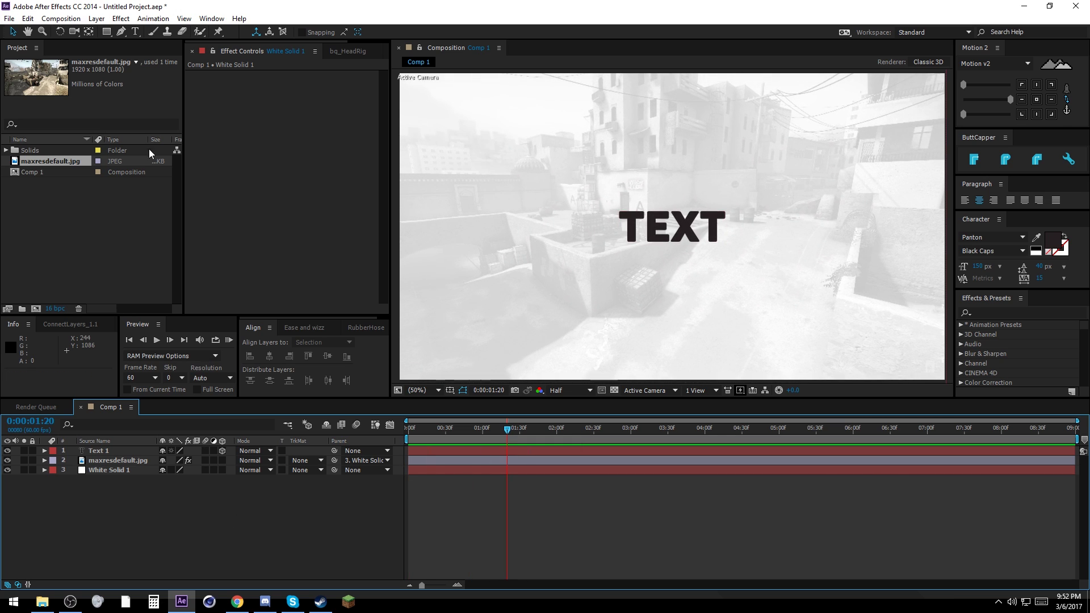
{"action": "left_click_drag", "start_coordinate": [114, 31], "coordinate": [134, 53]}
{"action": "left_click", "coordinate": [329, 32]}
{"action": "left_click", "coordinate": [29, 34]}
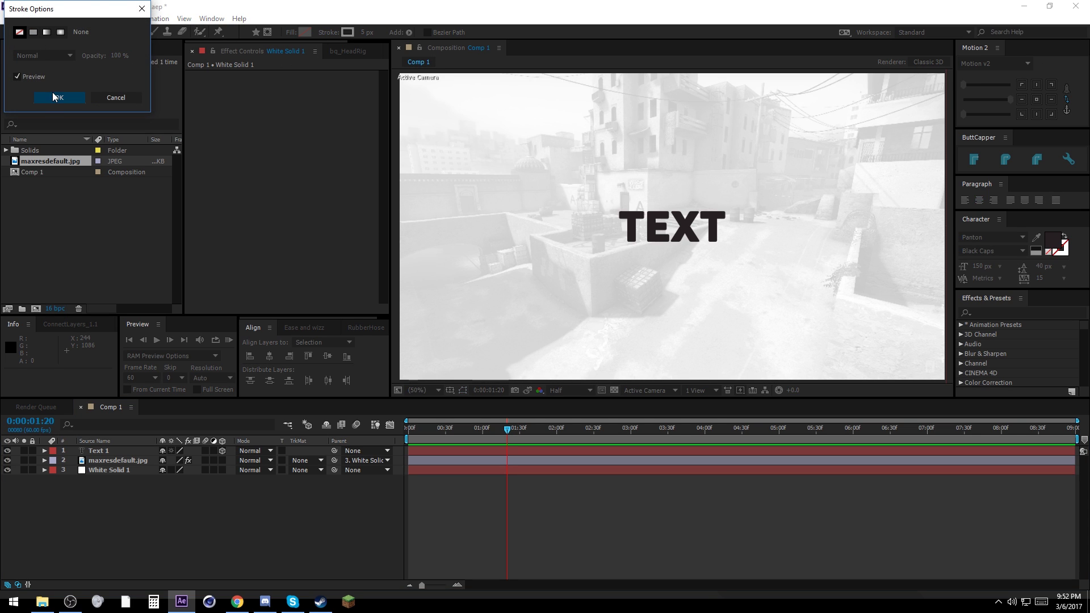
{"action": "left_click", "coordinate": [56, 98]}
{"action": "left_click", "coordinate": [305, 32]}
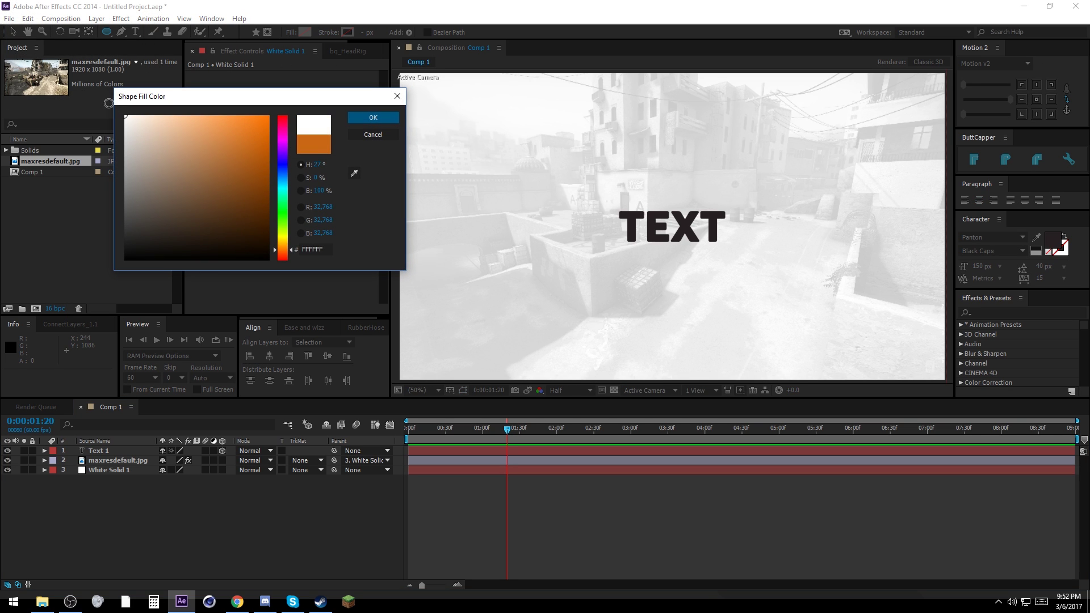
{"action": "left_click", "coordinate": [355, 117]}
Create a comp-sized ellipse shape layer and set its path size to 20 × 20
{"action": "double_click", "coordinate": [107, 31]}
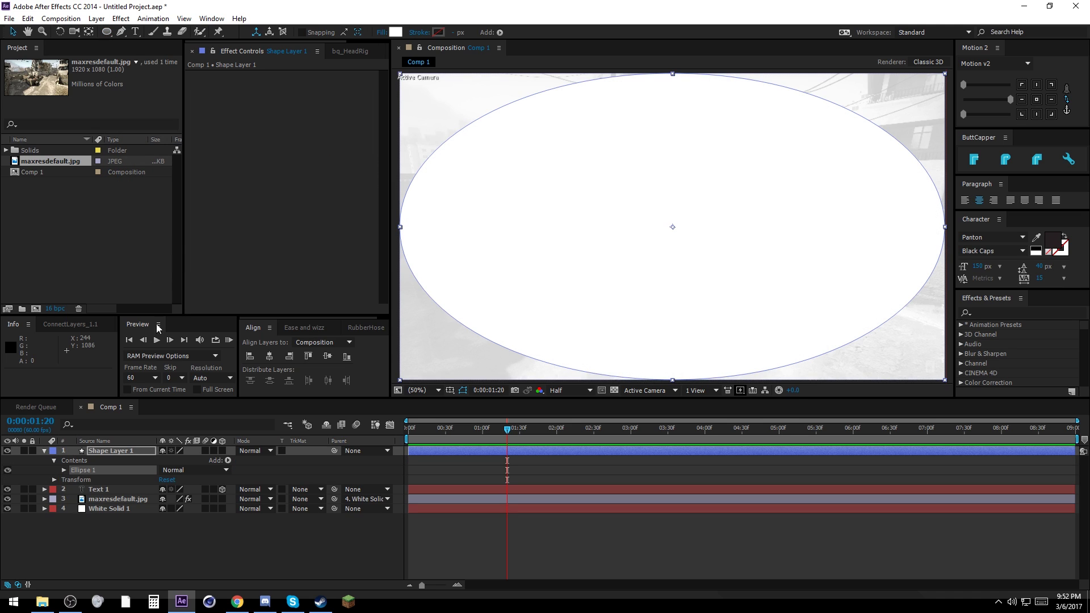
{"action": "left_click", "coordinate": [63, 470]}
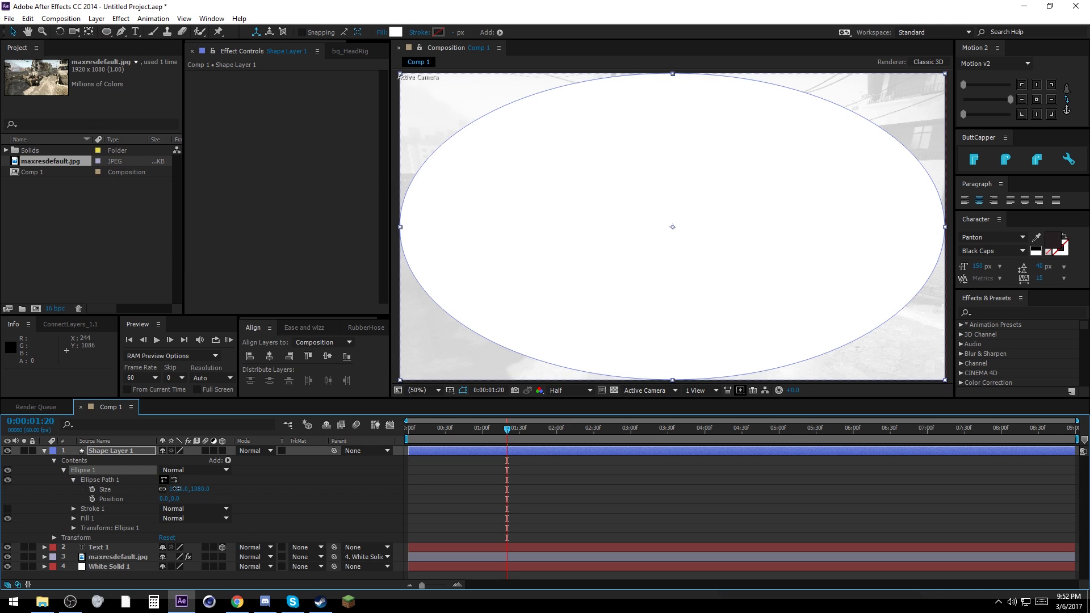
{"action": "left_click", "coordinate": [176, 489]}
{"action": "type", "text": "0"}
{"action": "key", "text": "Tab"}
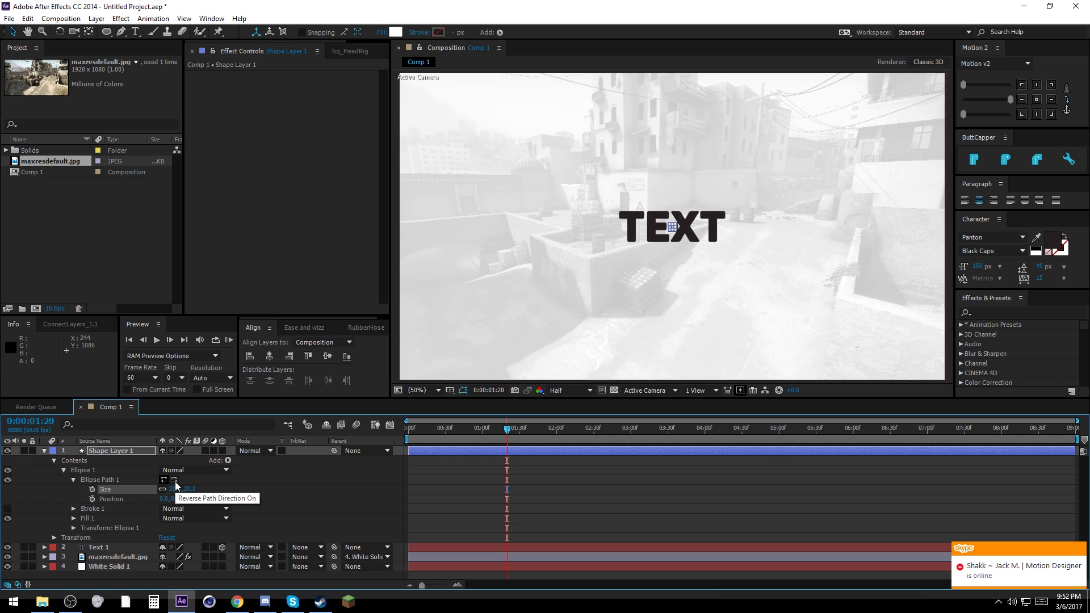
{"action": "left_click", "coordinate": [227, 460]}
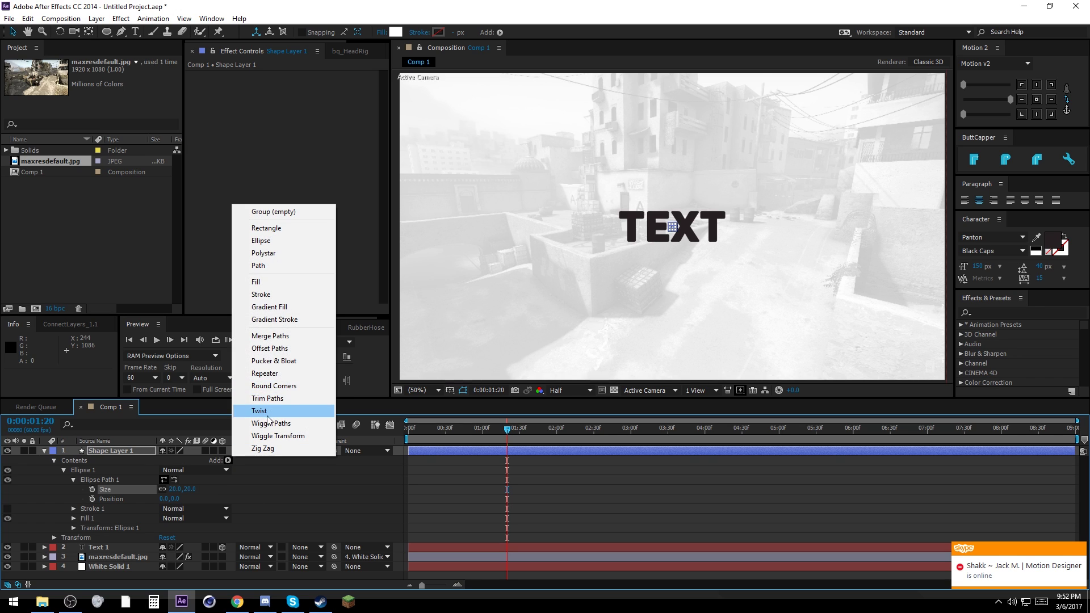
Add a Repeater to the dot and set its transform horizontal offset to 175
{"action": "left_click", "coordinate": [265, 373]}
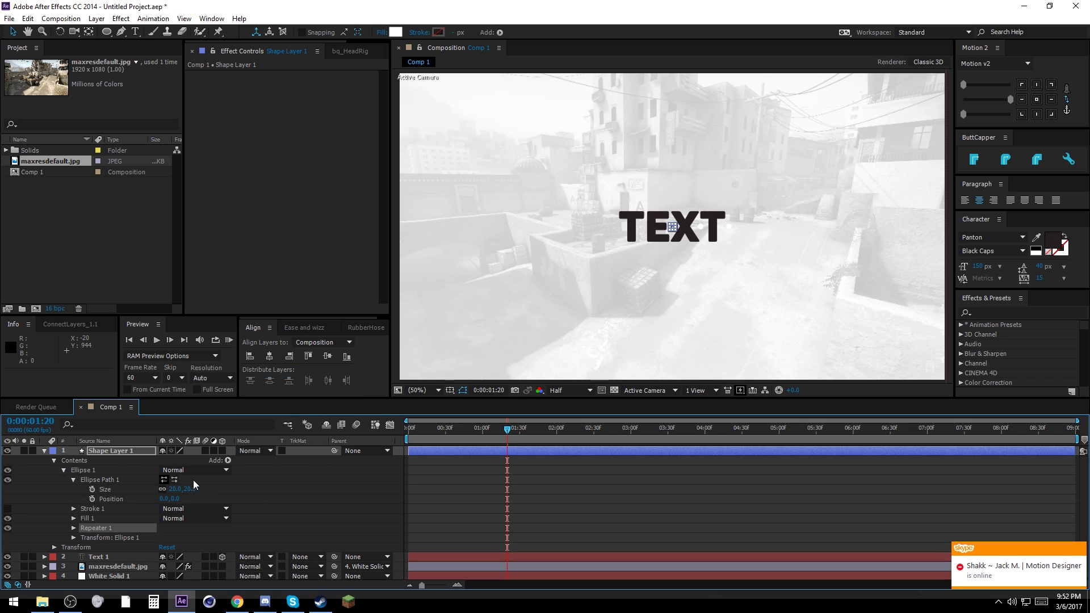
{"action": "left_click", "coordinate": [73, 528]}
{"action": "scroll", "coordinate": [68, 525], "scroll_direction": "down", "scroll_amount": 1}
{"action": "left_click", "coordinate": [83, 538]}
{"action": "scroll", "coordinate": [83, 540], "scroll_direction": "down", "scroll_amount": 1}
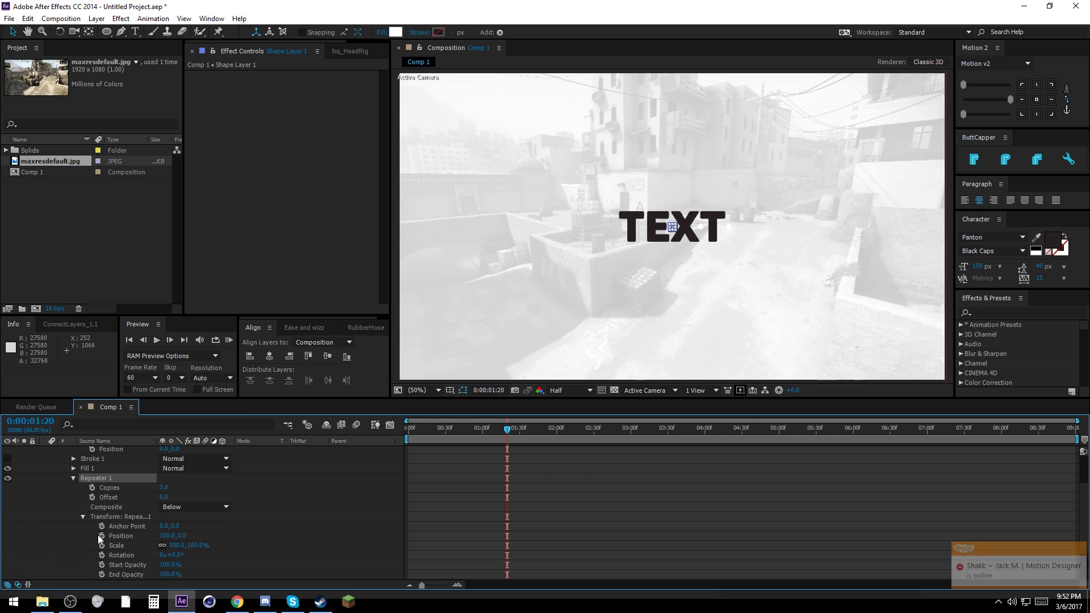
{"action": "left_click", "coordinate": [168, 535]}
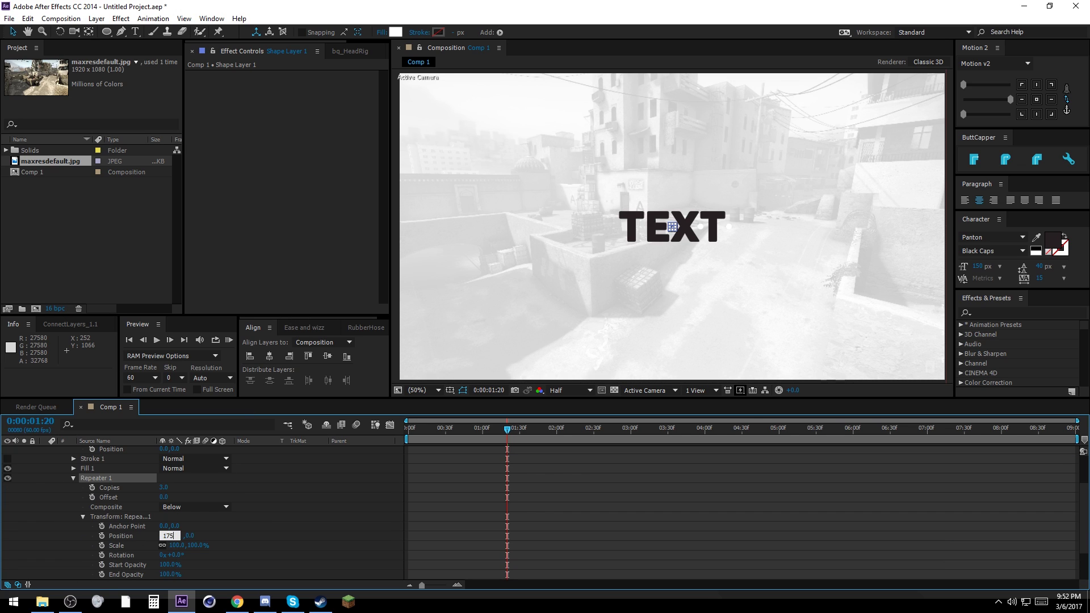
{"action": "key", "text": "Return"}
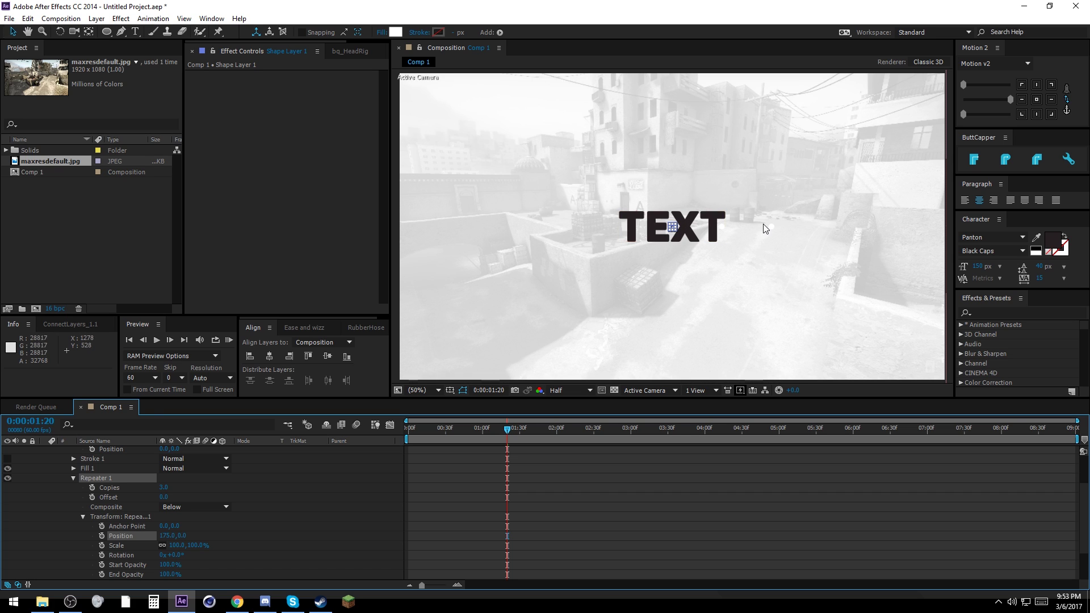
{"action": "scroll", "coordinate": [795, 230], "scroll_direction": "up", "scroll_amount": 2}
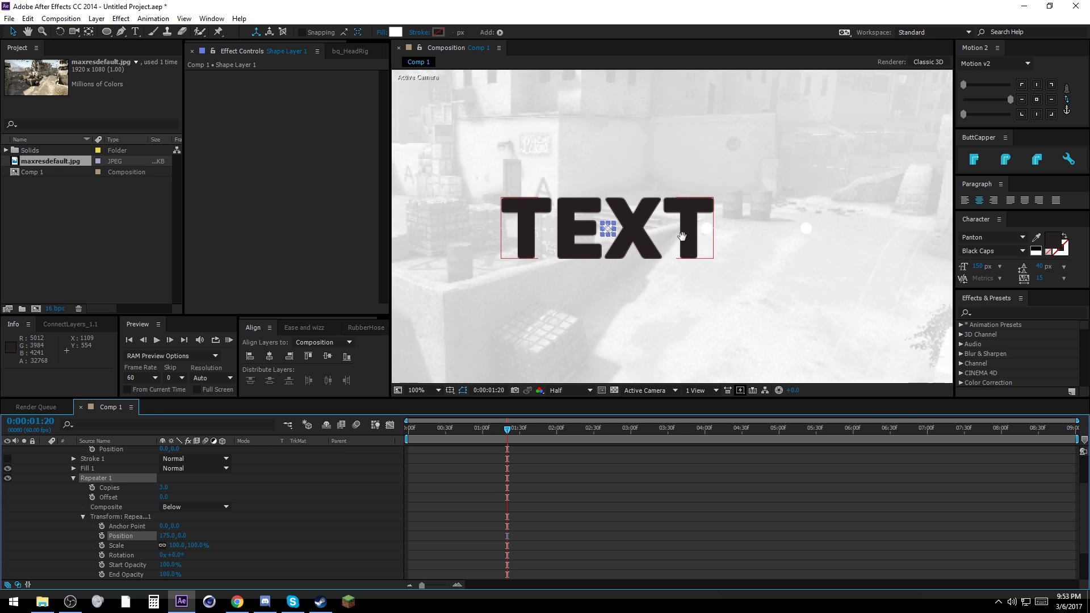
{"action": "scroll", "coordinate": [136, 493], "scroll_direction": "up", "scroll_amount": 2}
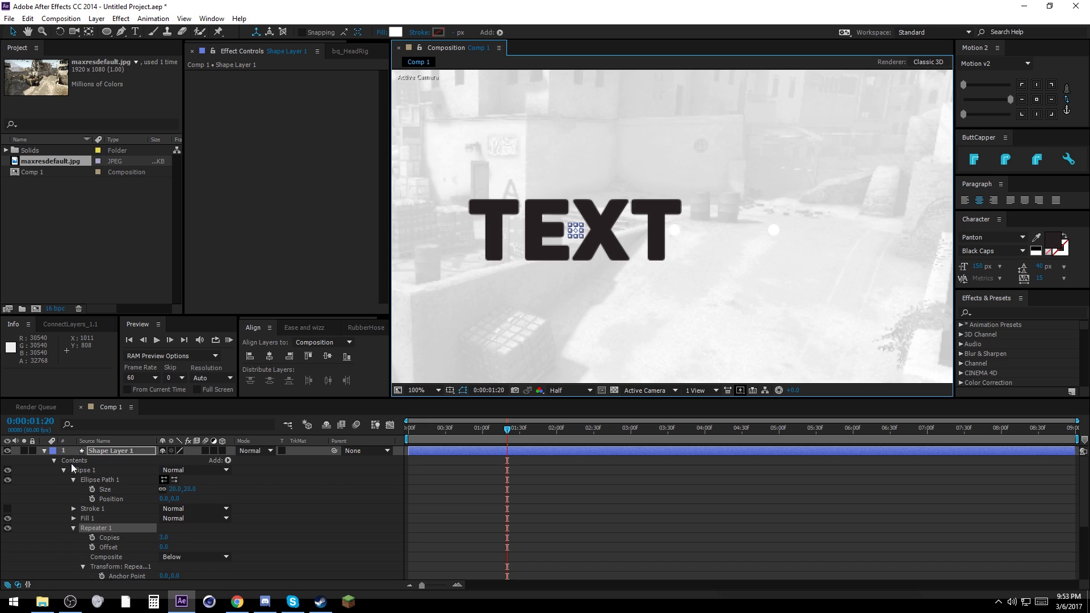
Collapse the shape layer and hide the maxresdefault.jpg map and White Solid 1 layers
{"action": "left_click", "coordinate": [45, 451]}
{"action": "left_click", "coordinate": [8, 480]}
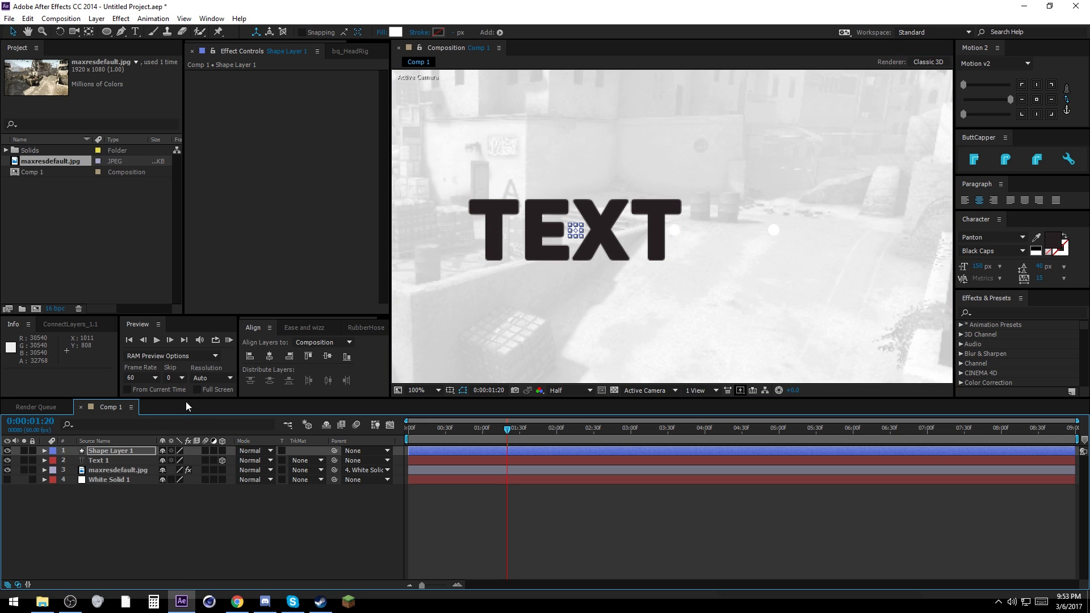
{"action": "left_click", "coordinate": [7, 470]}
{"action": "left_click", "coordinate": [8, 480]}
{"action": "scroll", "coordinate": [750, 256], "scroll_direction": "down", "scroll_amount": 2}
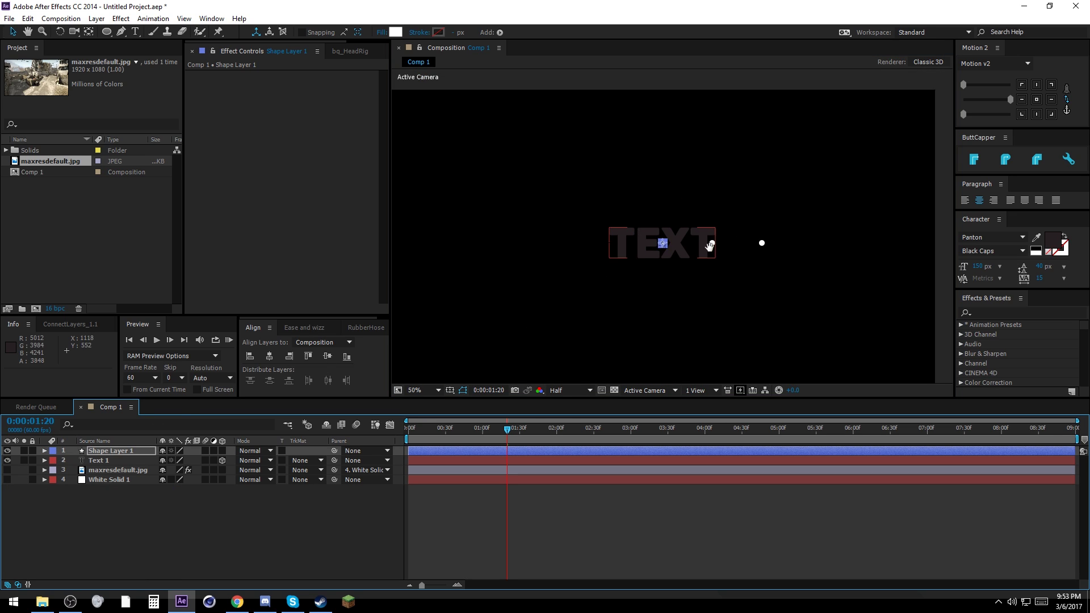
{"action": "left_click_drag", "start_coordinate": [710, 246], "coordinate": [713, 247]}
Set the Repeater to 25 copies of the dot
{"action": "left_click", "coordinate": [99, 451]}
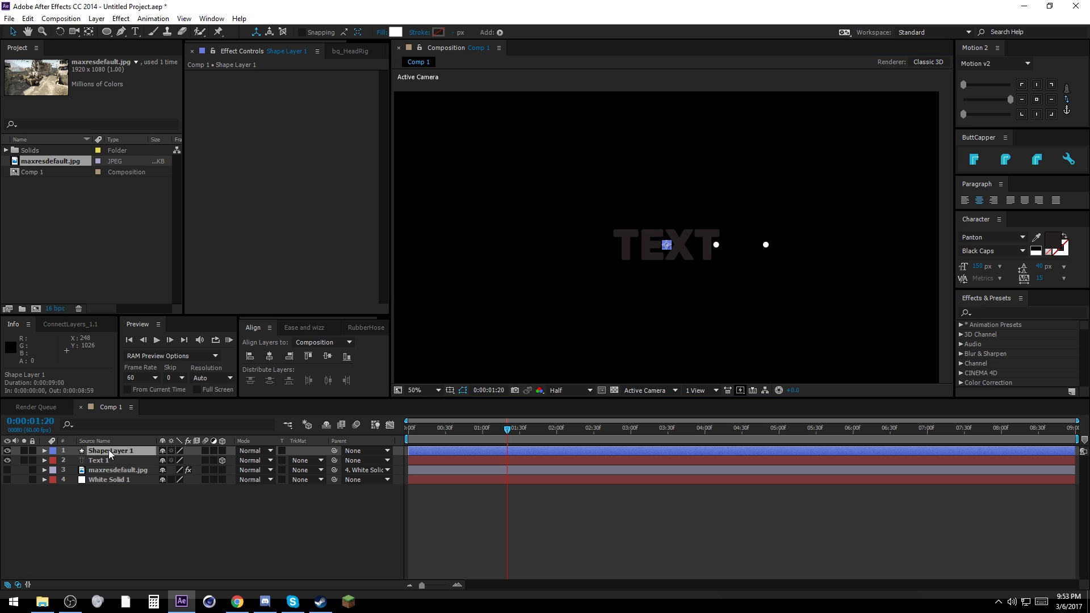
{"action": "left_click", "coordinate": [45, 451]}
{"action": "scroll", "coordinate": [59, 512], "scroll_direction": "down", "scroll_amount": 2}
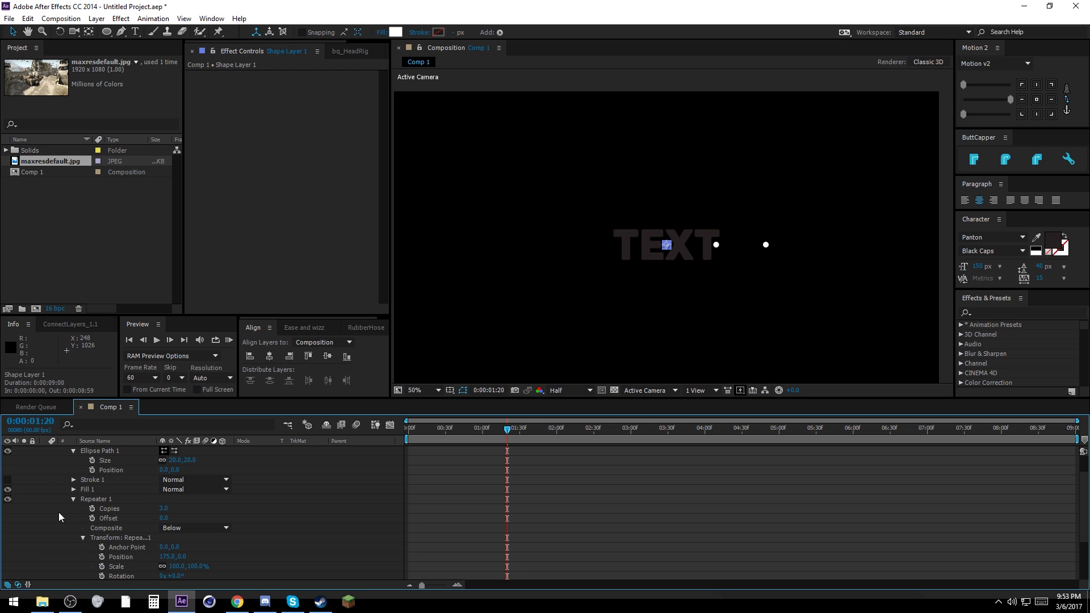
{"action": "left_click", "coordinate": [164, 509]}
{"action": "type", "text": "25"}
{"action": "key", "text": "Return"}
{"action": "scroll", "coordinate": [298, 495], "scroll_direction": "up", "scroll_amount": 2}
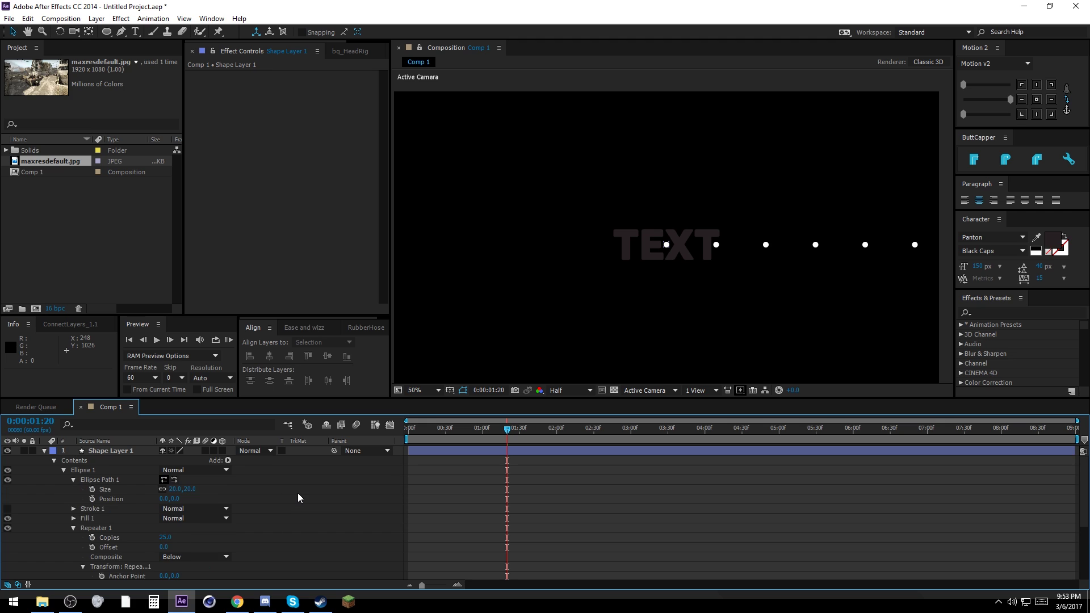
{"action": "left_click", "coordinate": [227, 461]}
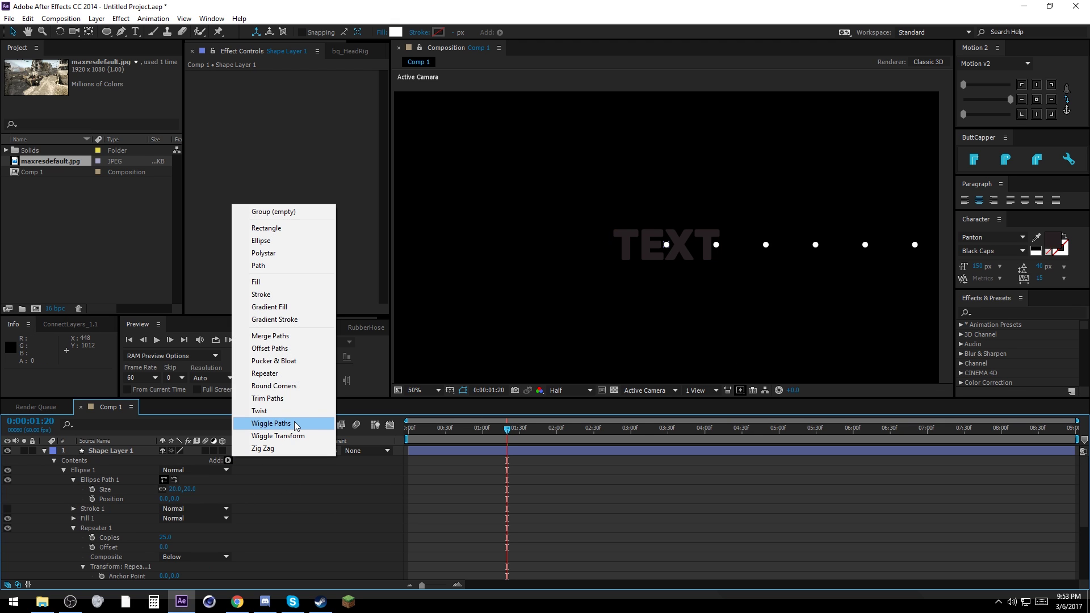
Add a second Repeater with transform Position 0, 175 for row spacing
{"action": "left_click", "coordinate": [265, 373]}
{"action": "scroll", "coordinate": [56, 519], "scroll_direction": "down", "scroll_amount": 3}
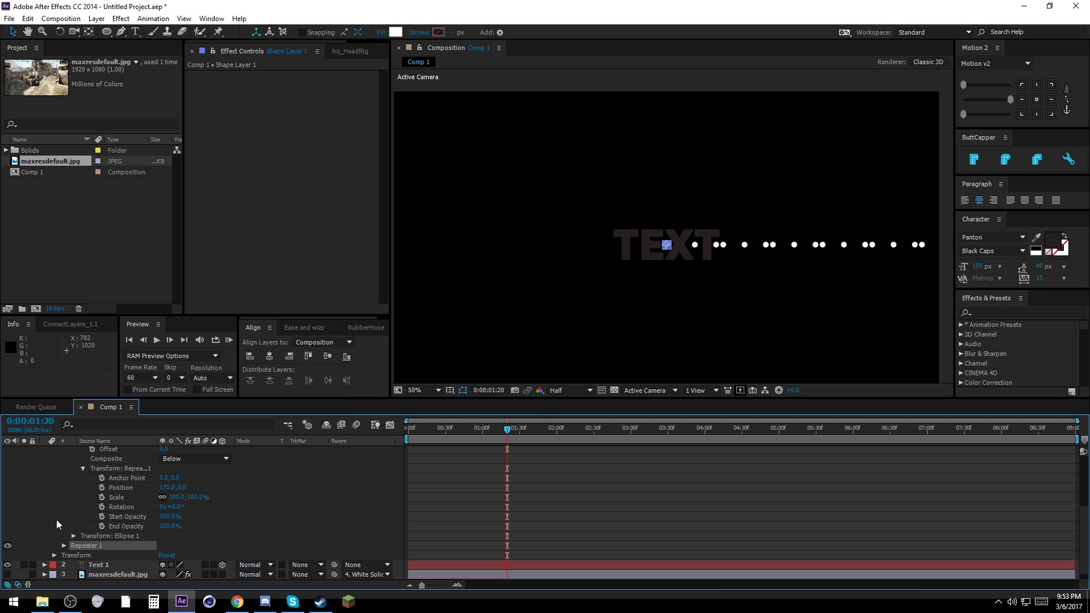
{"action": "left_click", "coordinate": [63, 536]}
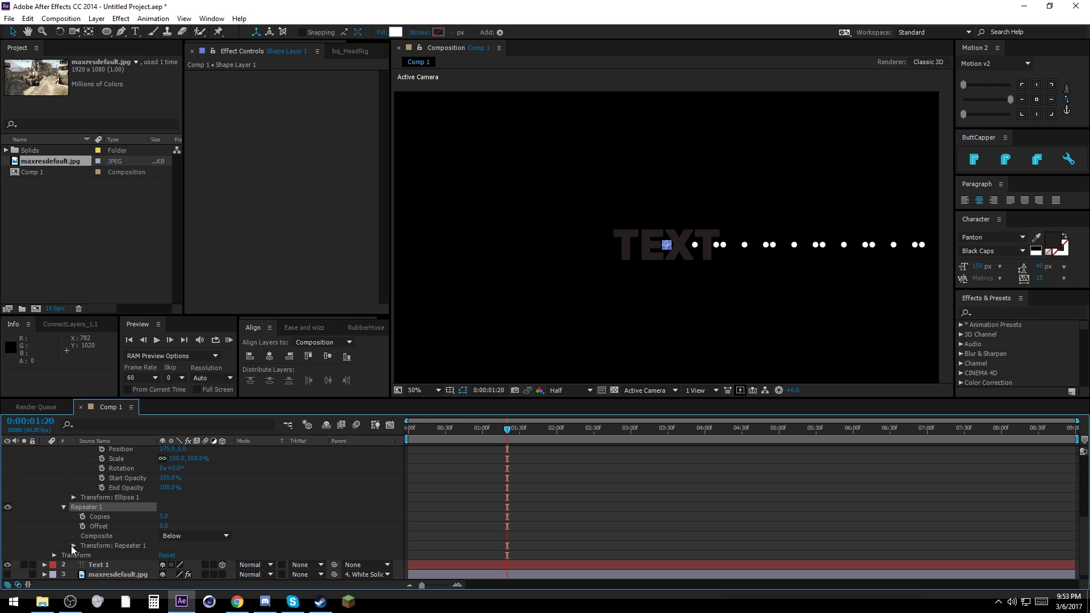
{"action": "left_click", "coordinate": [73, 546]}
{"action": "scroll", "coordinate": [76, 541], "scroll_direction": "down", "scroll_amount": 2}
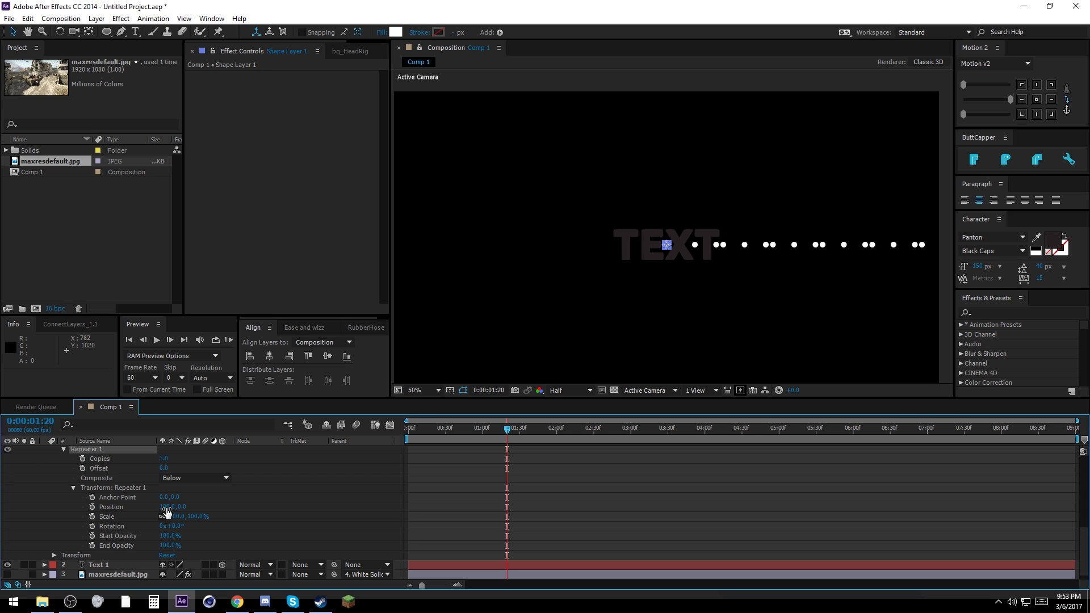
{"action": "mouse_move", "coordinate": [167, 511]}
{"action": "left_mouse_down"}
{"action": "mouse_move", "coordinate": [187, 511]}
{"action": "mouse_move", "coordinate": [164, 511]}
{"action": "left_mouse_up"}
{"action": "left_click", "coordinate": [167, 507]}
{"action": "type", "text": "0"}
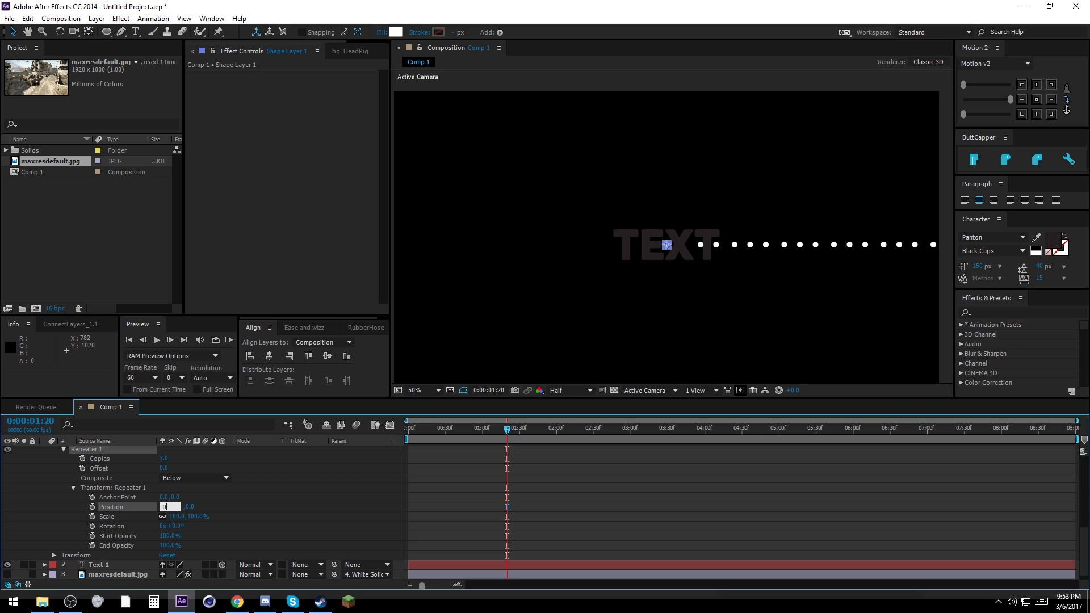
{"action": "left_click", "coordinate": [180, 510]}
{"action": "type", "text": "175"}
{"action": "key", "text": "Return"}
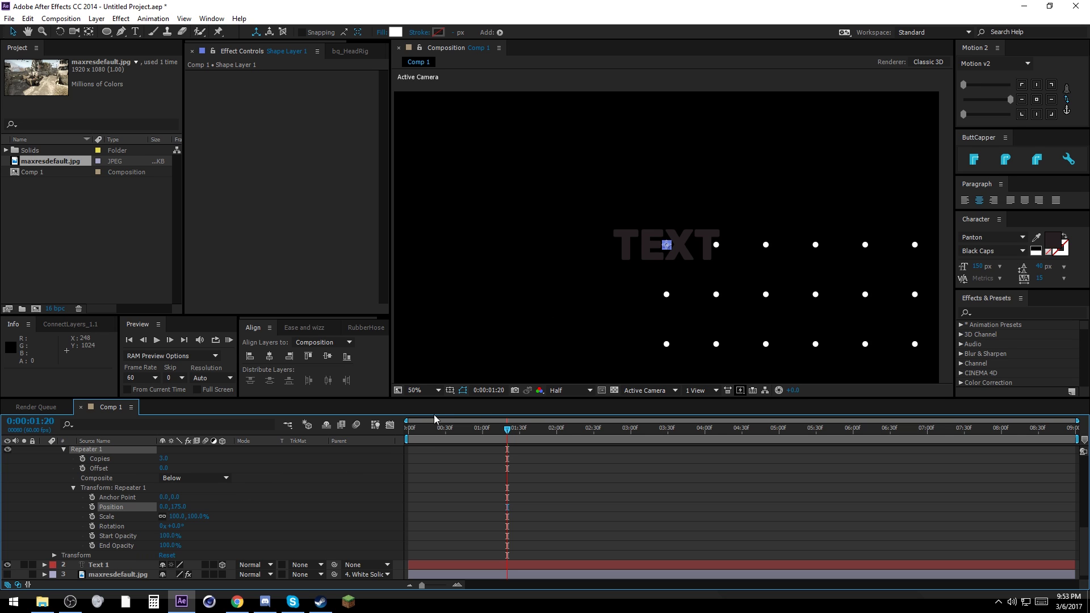
Adjust the second Repeater's number of rows and collapse Shape Layer 1
{"action": "scroll", "coordinate": [264, 484], "scroll_direction": "up", "scroll_amount": 3}
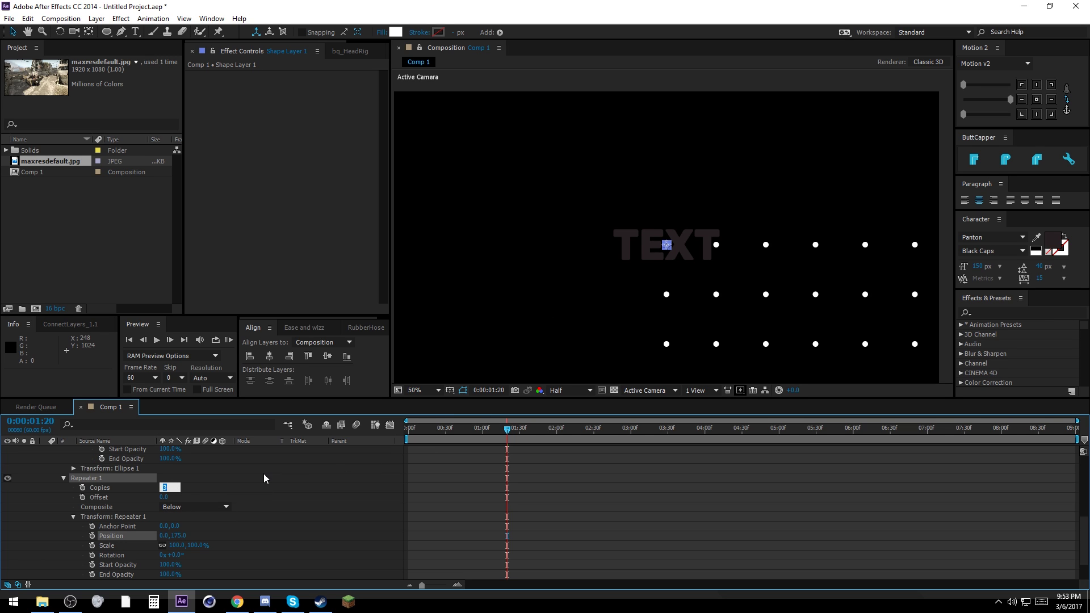
{"action": "key", "text": "Return"}
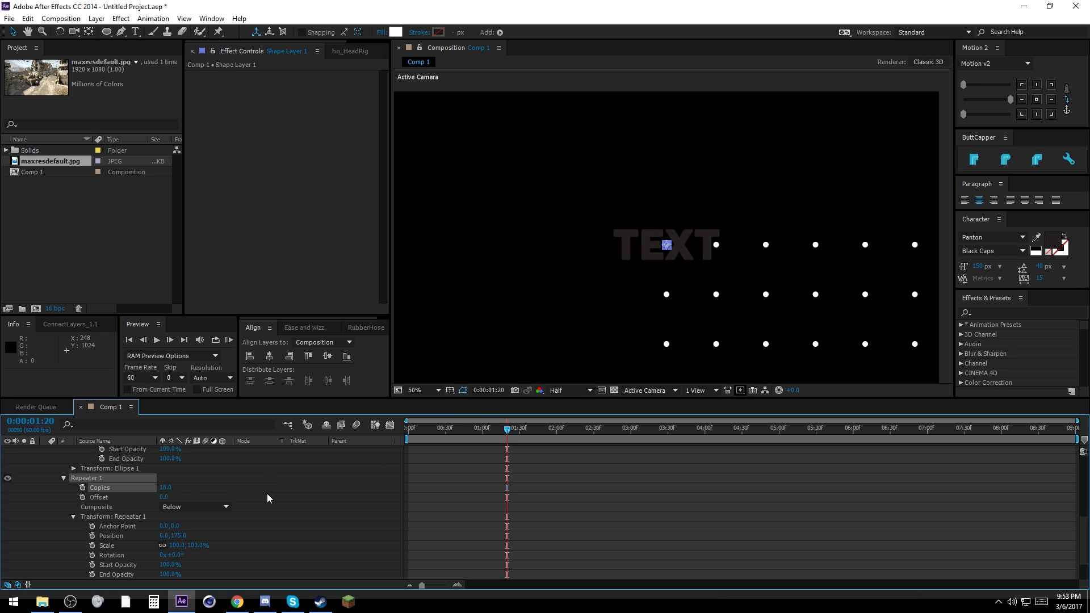
{"action": "left_click", "coordinate": [267, 493]}
{"action": "scroll", "coordinate": [238, 525], "scroll_direction": "up", "scroll_amount": 15}
{"action": "scroll", "coordinate": [239, 524], "scroll_direction": "up", "scroll_amount": 2}
{"action": "left_click", "coordinate": [45, 451]}
{"action": "left_click", "coordinate": [119, 451]}
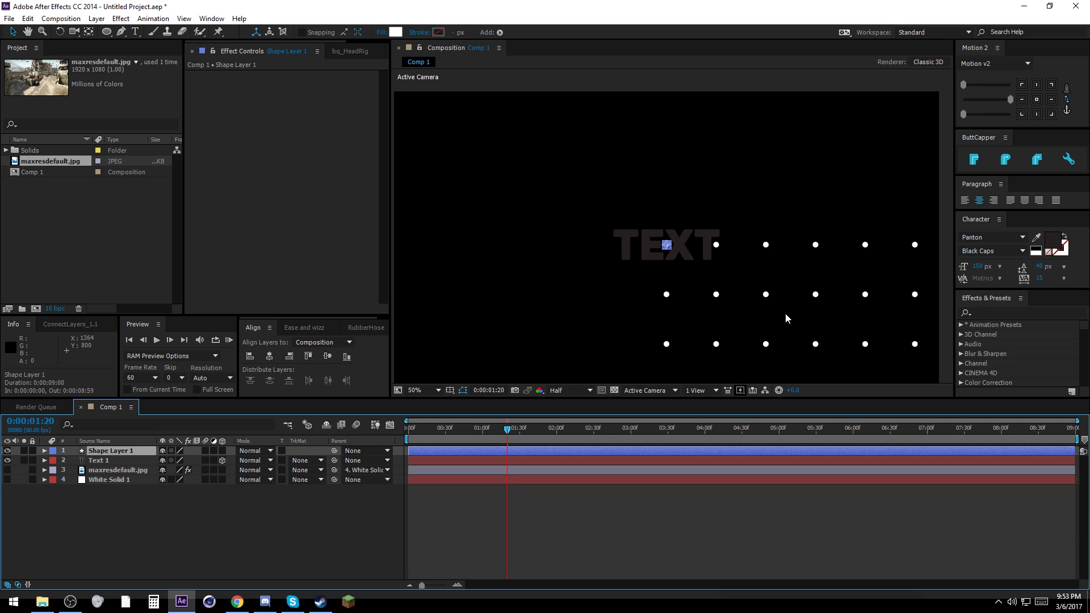
{"action": "scroll", "coordinate": [673, 259], "scroll_direction": "down", "scroll_amount": 2}
Drag the dot grid up and left in the viewer so it fills the frame around TEXT
{"action": "left_click_drag", "start_coordinate": [668, 236], "coordinate": [445, 148]}
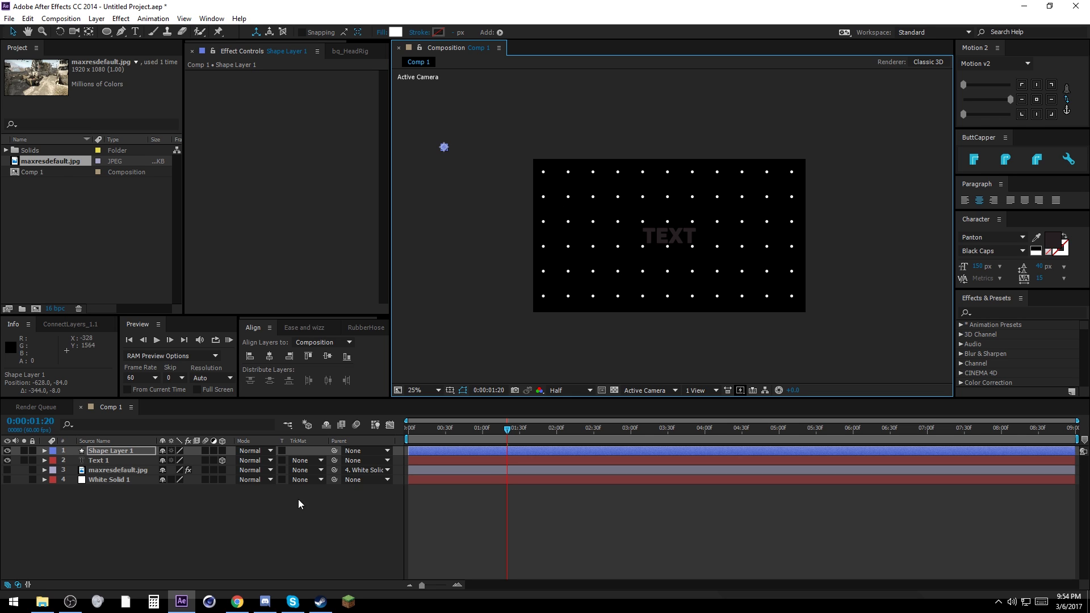
Try enlarging the dot grid's Scale, undo it, and show the safe guides
{"action": "key", "text": "s"}
{"action": "left_click_drag", "start_coordinate": [179, 461], "coordinate": [185, 461]}
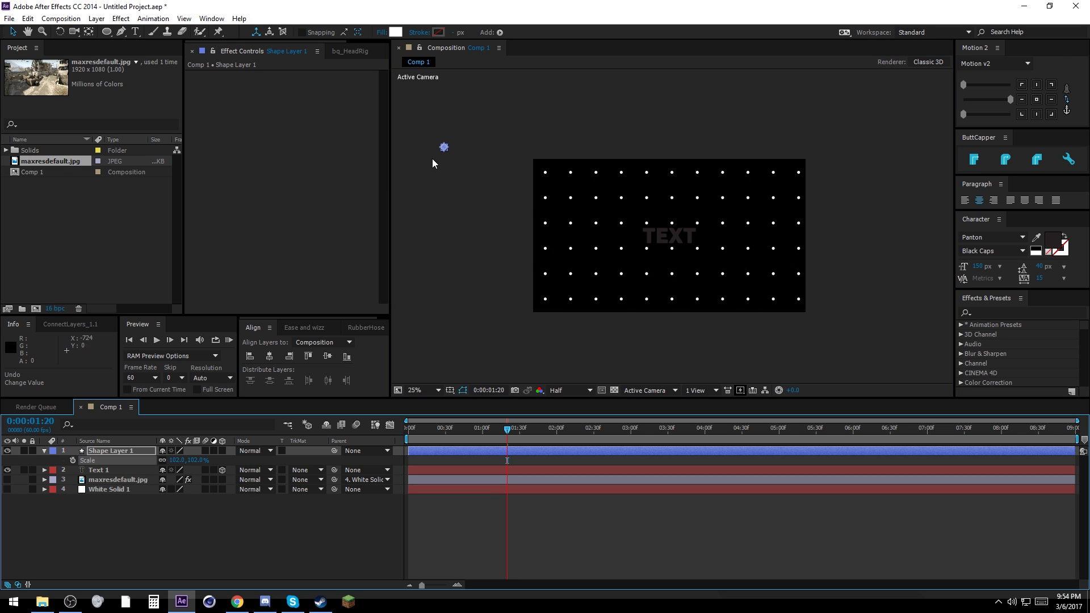
{"action": "key", "text": "ctrl+z"}
{"action": "key", "text": "apostrophe"}
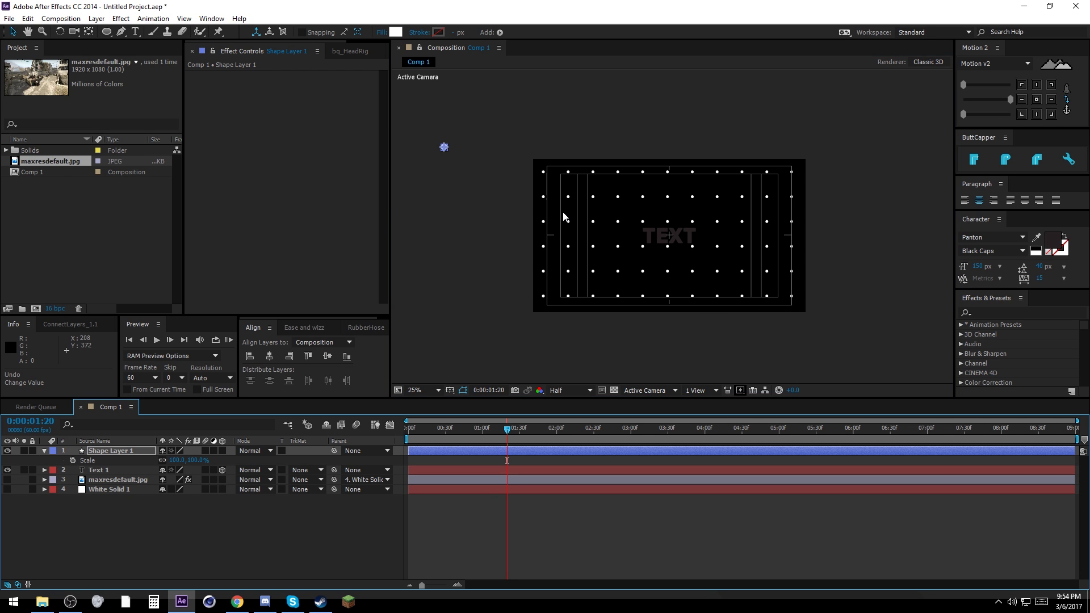
Drag the dot grid's anchor point onto the TEXT centre with the Pan Behind tool
{"action": "key", "text": "y"}
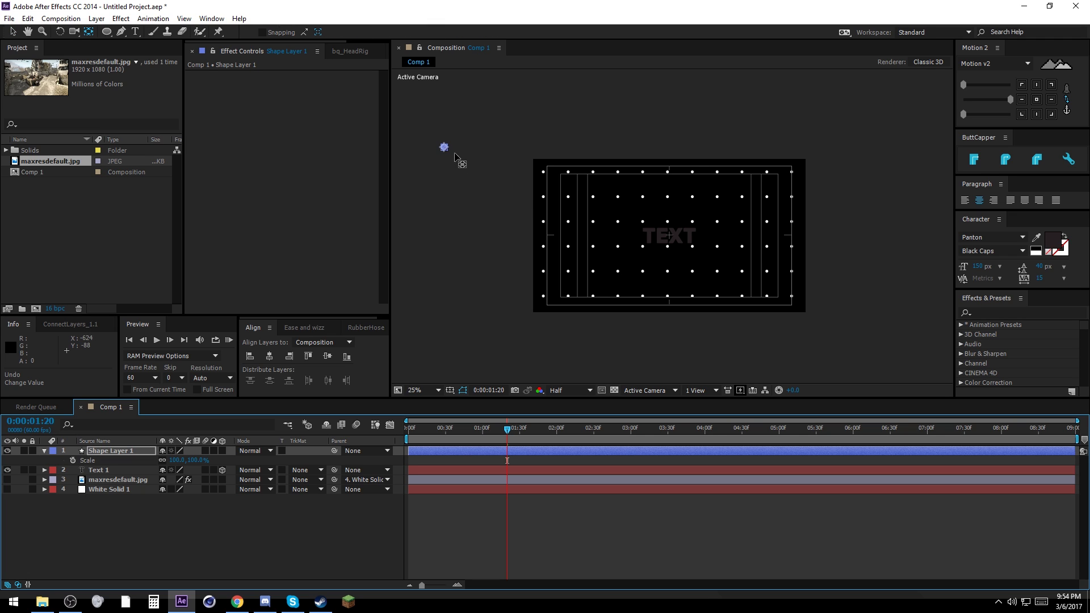
{"action": "left_click_drag", "start_coordinate": [673, 238], "coordinate": [670, 236]}
{"action": "scroll", "coordinate": [670, 235], "scroll_direction": "up", "scroll_amount": 6}
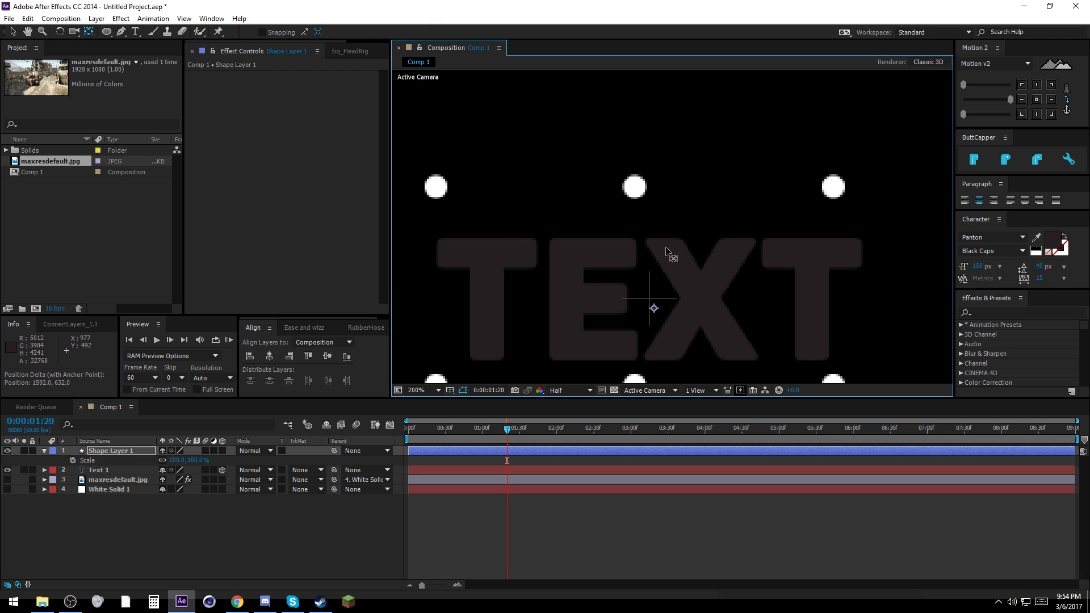
{"action": "scroll", "coordinate": [671, 250], "scroll_direction": "up", "scroll_amount": 2}
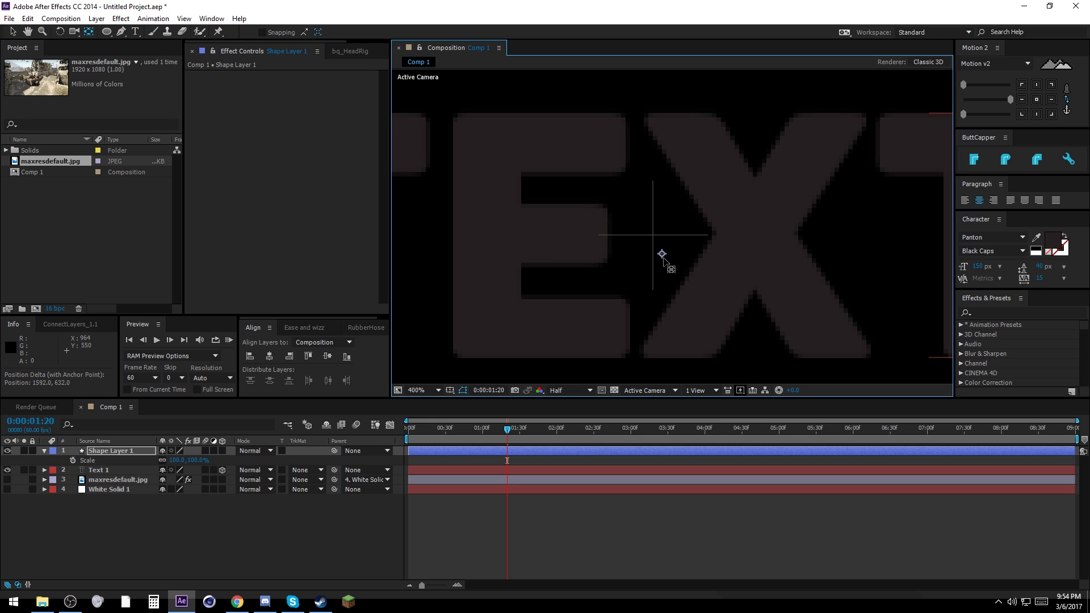
{"action": "left_click_drag", "start_coordinate": [655, 233], "coordinate": [653, 236]}
{"action": "scroll", "coordinate": [617, 245], "scroll_direction": "down", "scroll_amount": 2}
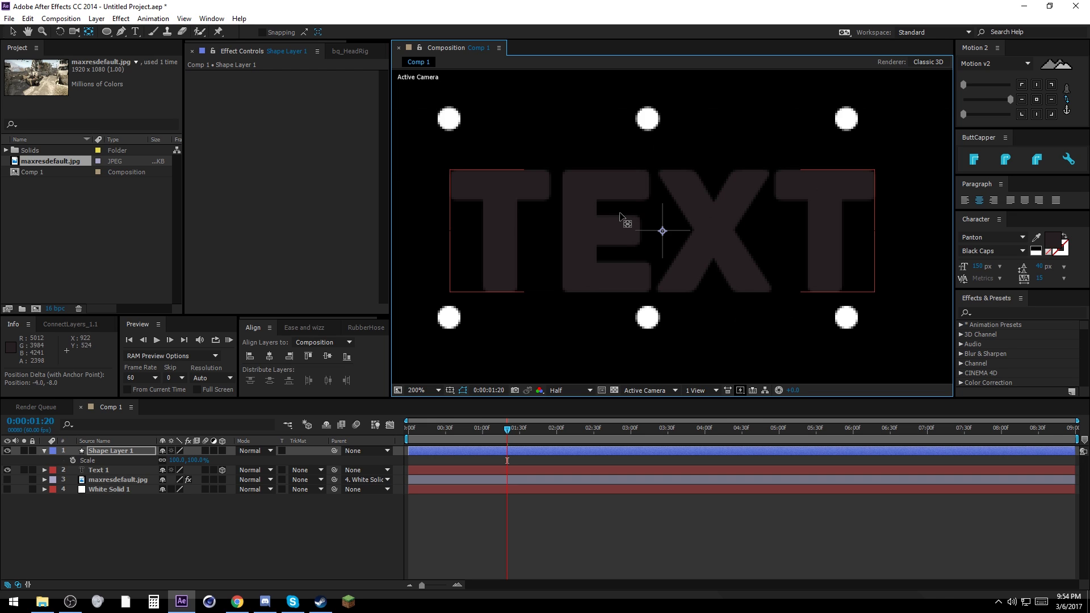
{"action": "scroll", "coordinate": [620, 215], "scroll_direction": "down", "scroll_amount": 5}
{"action": "scroll", "coordinate": [628, 223], "scroll_direction": "up", "scroll_amount": 1}
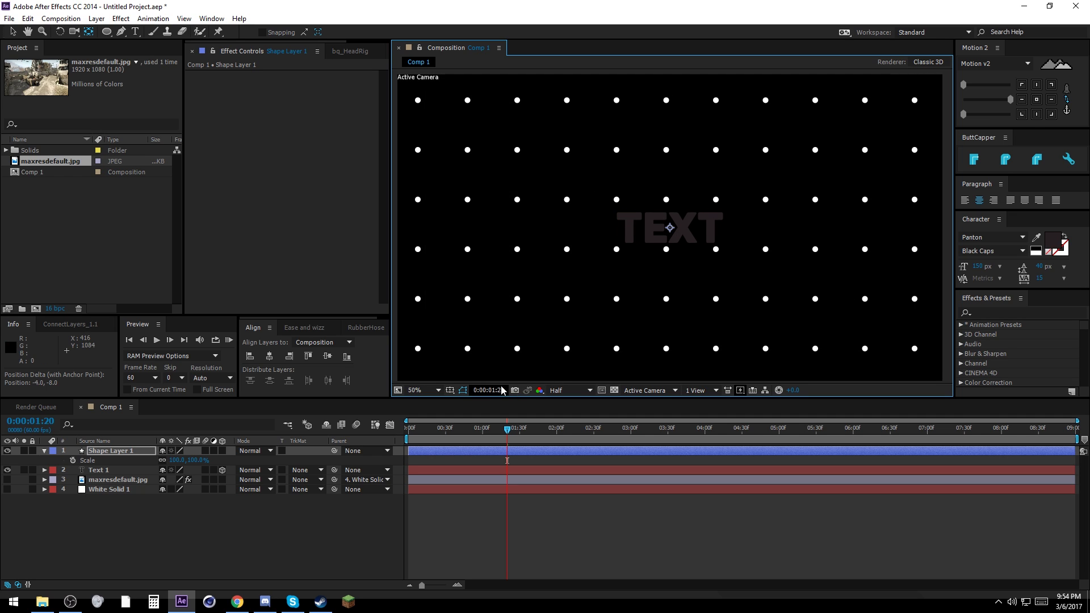
Turn on the title/action safe overlays from the guides menu, then hide them again
{"action": "left_click", "coordinate": [453, 391]}
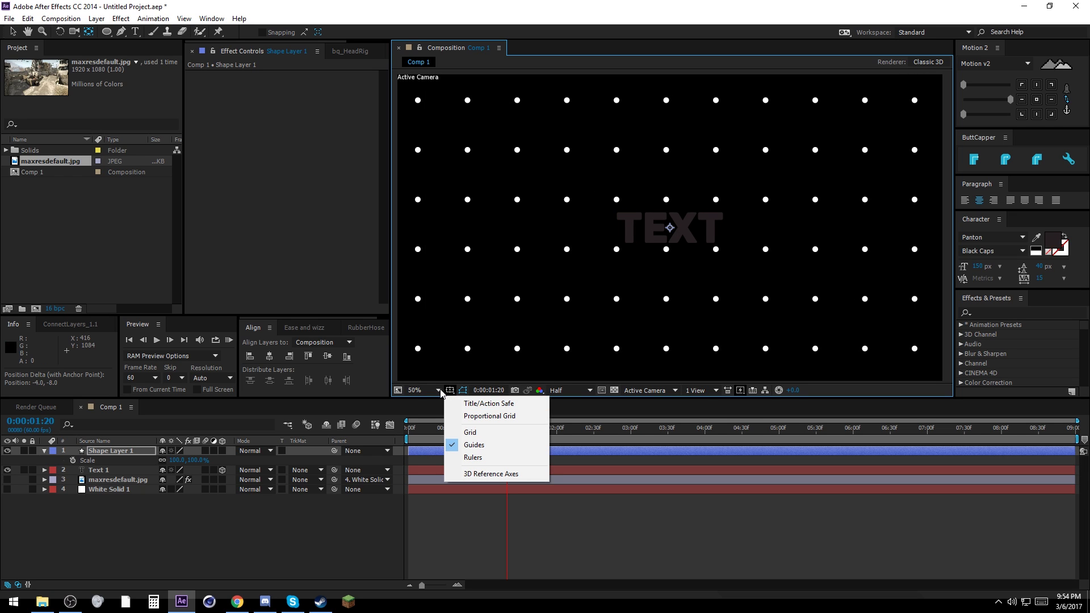
{"action": "left_click", "coordinate": [476, 404]}
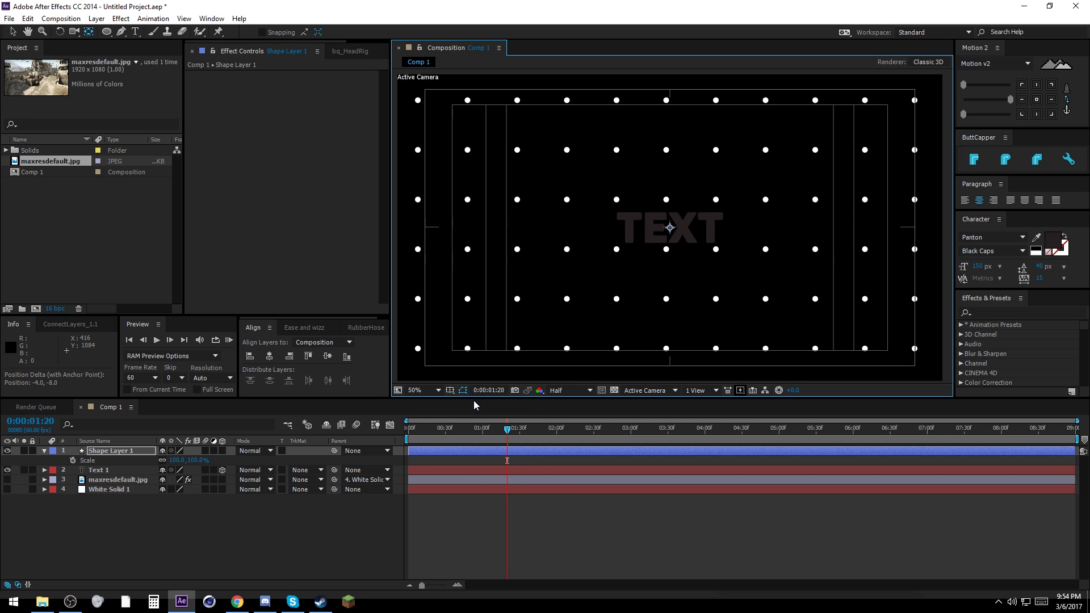
{"action": "key", "text": "semicolon"}
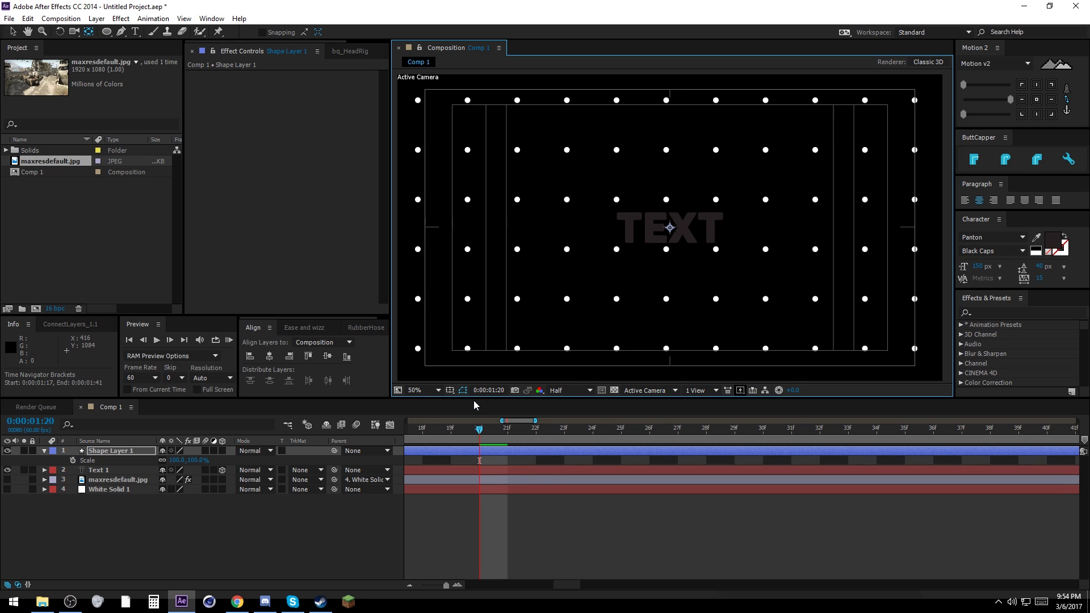
{"action": "key", "text": "apostrophe"}
{"action": "left_click", "coordinate": [428, 579]}
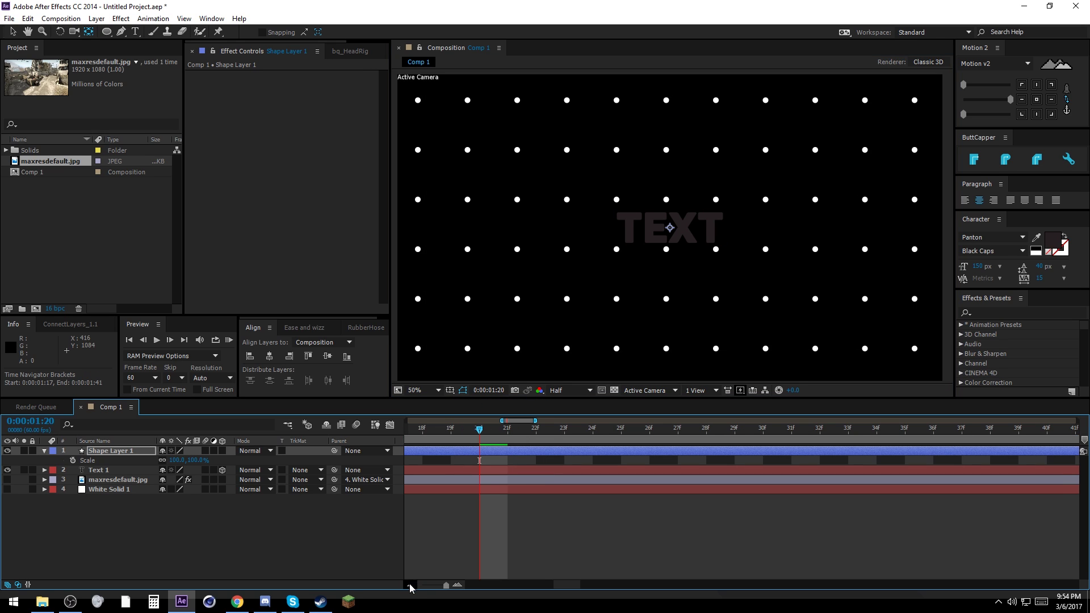
{"action": "key", "text": "semicolon"}
{"action": "left_click", "coordinate": [448, 534]}
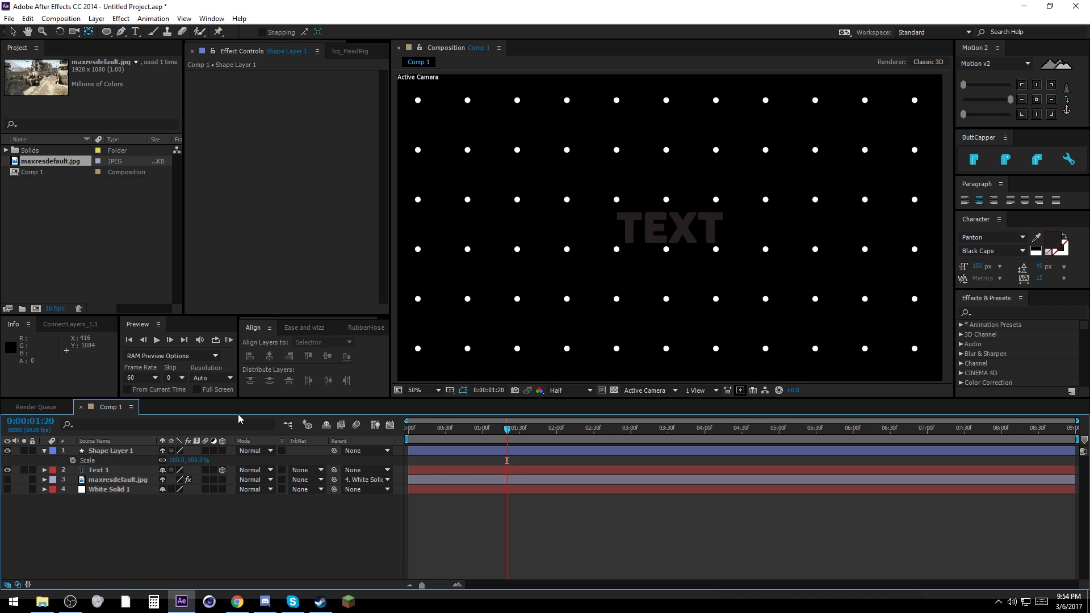
Move the current time to 1:30 and drag Shape Layer 1 below Text 1
{"action": "left_click", "coordinate": [180, 350]}
{"action": "key", "text": "space"}
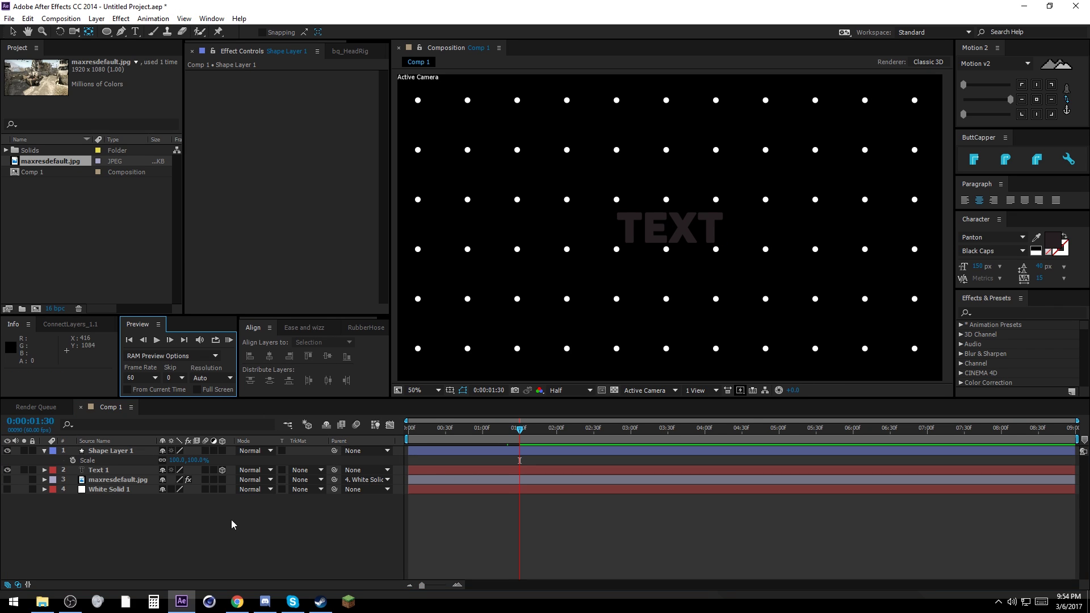
{"action": "left_click", "coordinate": [162, 538]}
{"action": "left_click", "coordinate": [44, 451]}
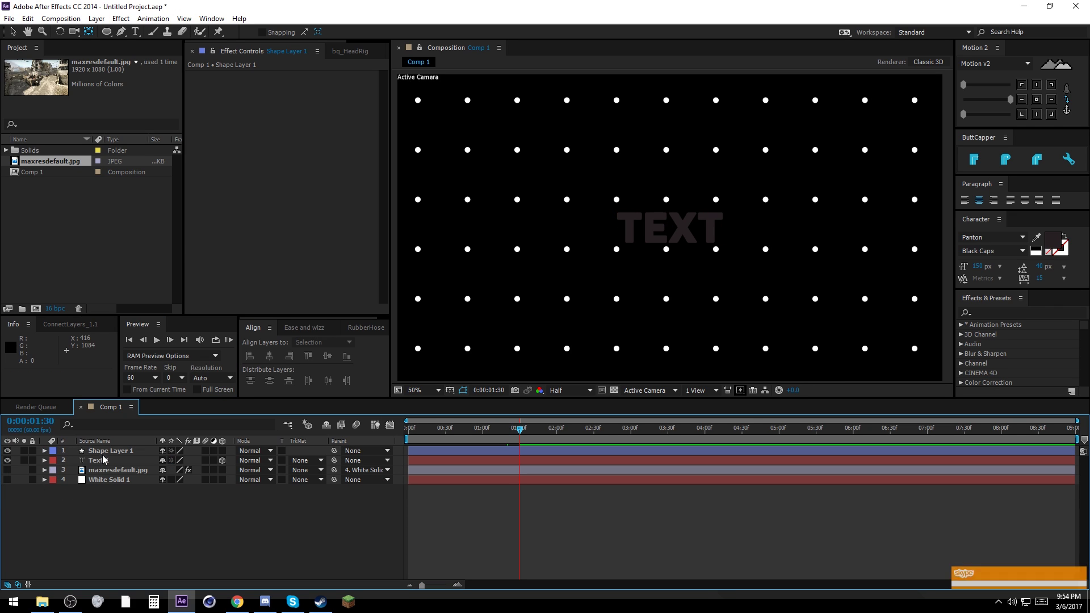
{"action": "left_click_drag", "start_coordinate": [106, 452], "coordinate": [104, 466]}
{"action": "left_click", "coordinate": [99, 494]}
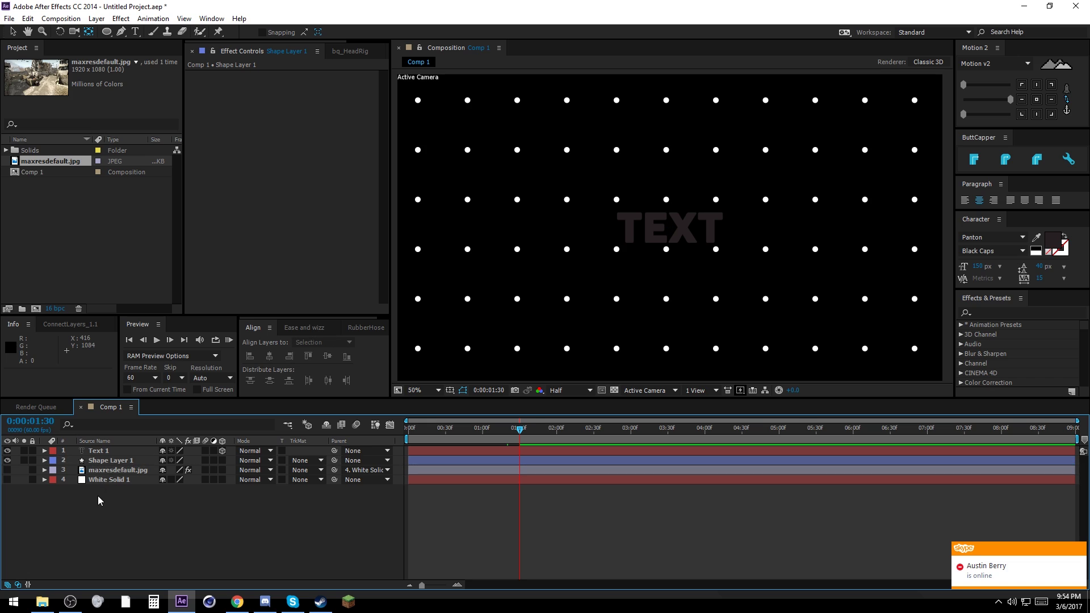
Make Shape Layer 1 3D and keyframe its Position (960, 540, 0) at 1:30
{"action": "left_click", "coordinate": [107, 461]}
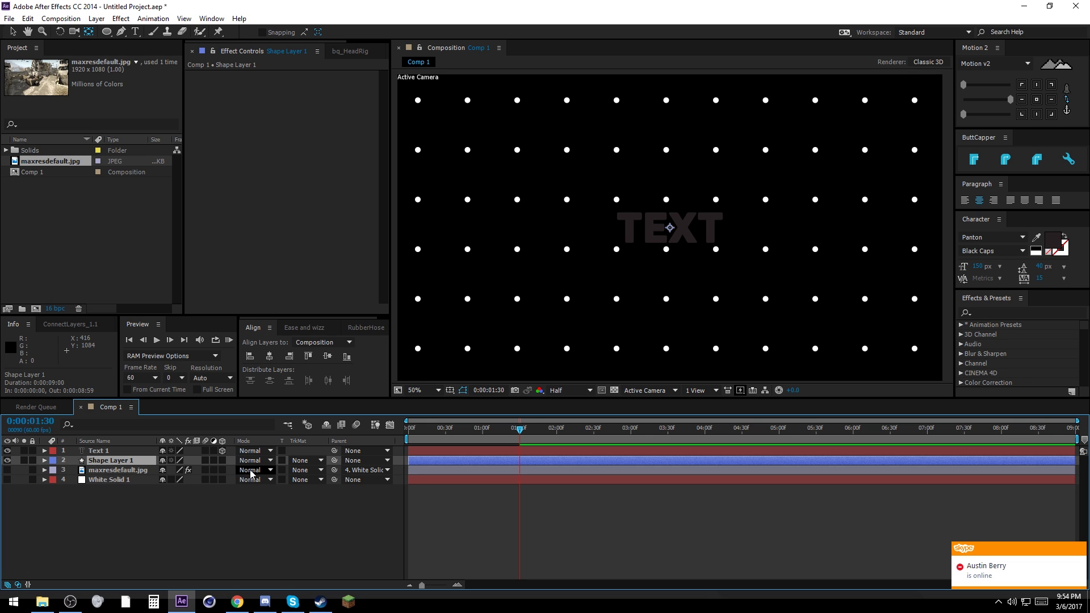
{"action": "left_click", "coordinate": [222, 461]}
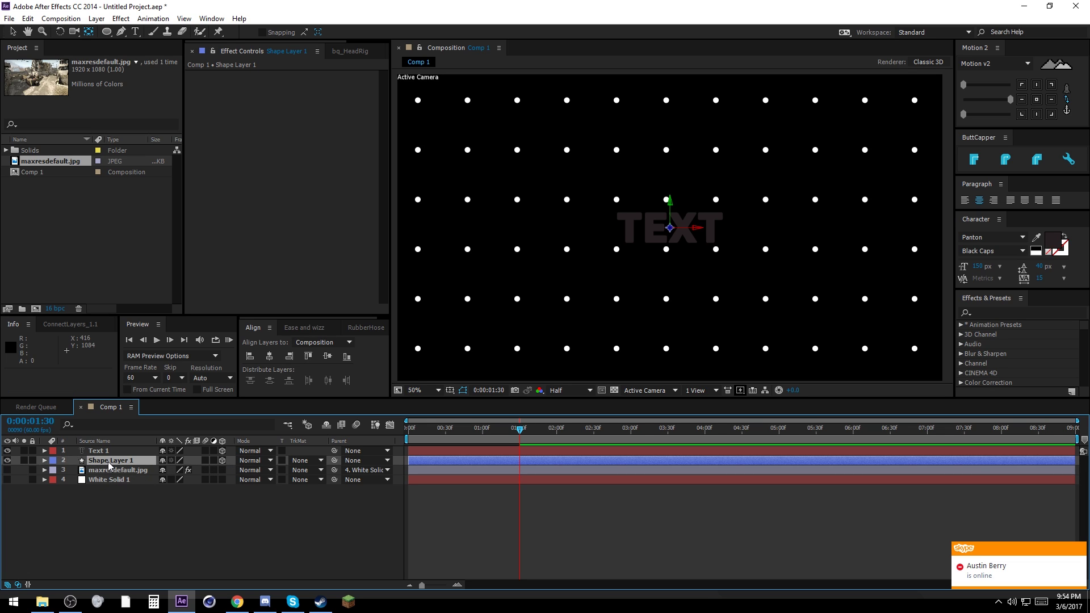
{"action": "key", "text": "p"}
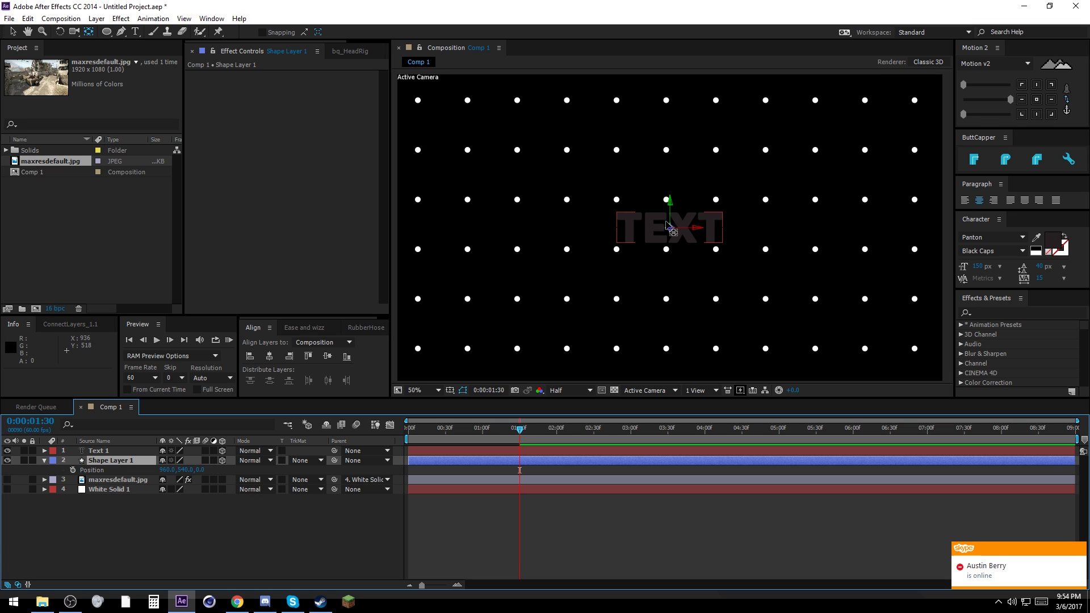
{"action": "left_click", "coordinate": [635, 189]}
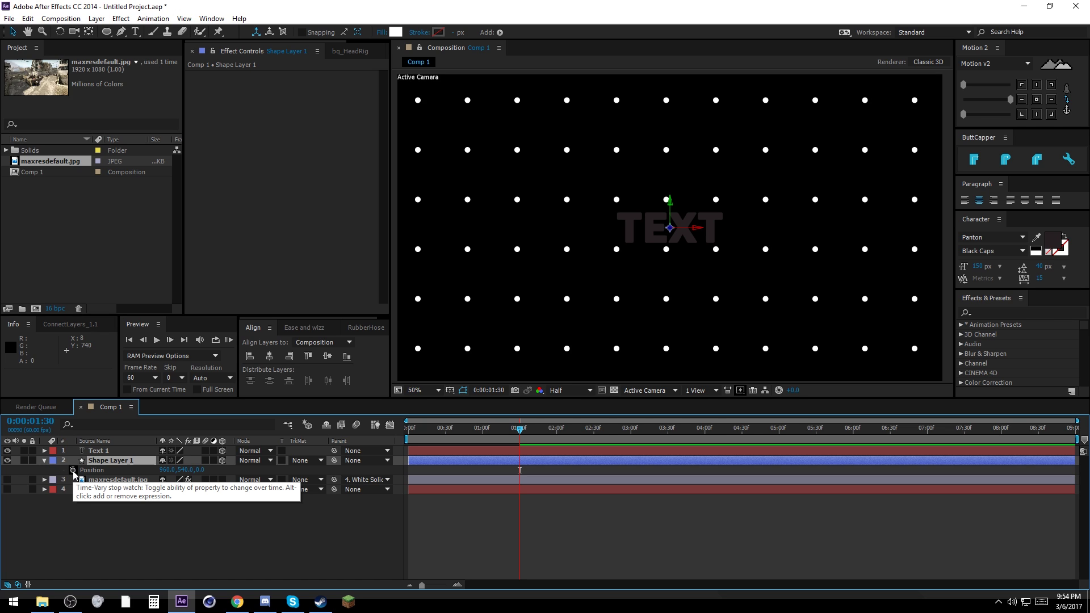
{"action": "left_click", "coordinate": [72, 473]}
{"action": "left_click_drag", "start_coordinate": [519, 437], "coordinate": [361, 452]}
{"action": "key", "text": "ctrl+Down"}
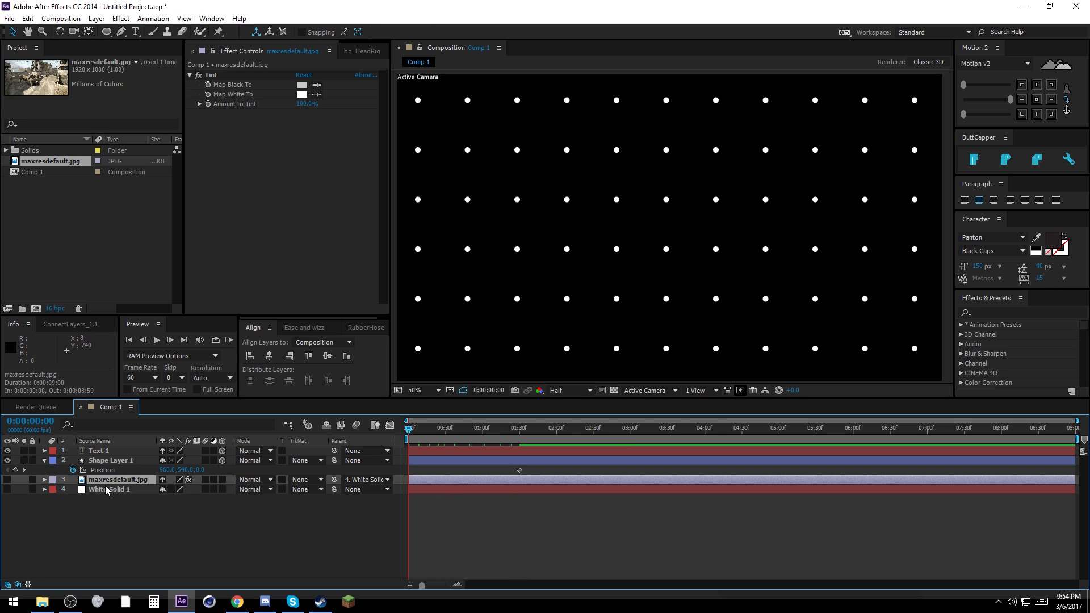
Turn the maxresdefault.jpg layer's visibility back on, then reselect Shape Layer 1
{"action": "left_click", "coordinate": [8, 480]}
{"action": "left_click", "coordinate": [389, 502]}
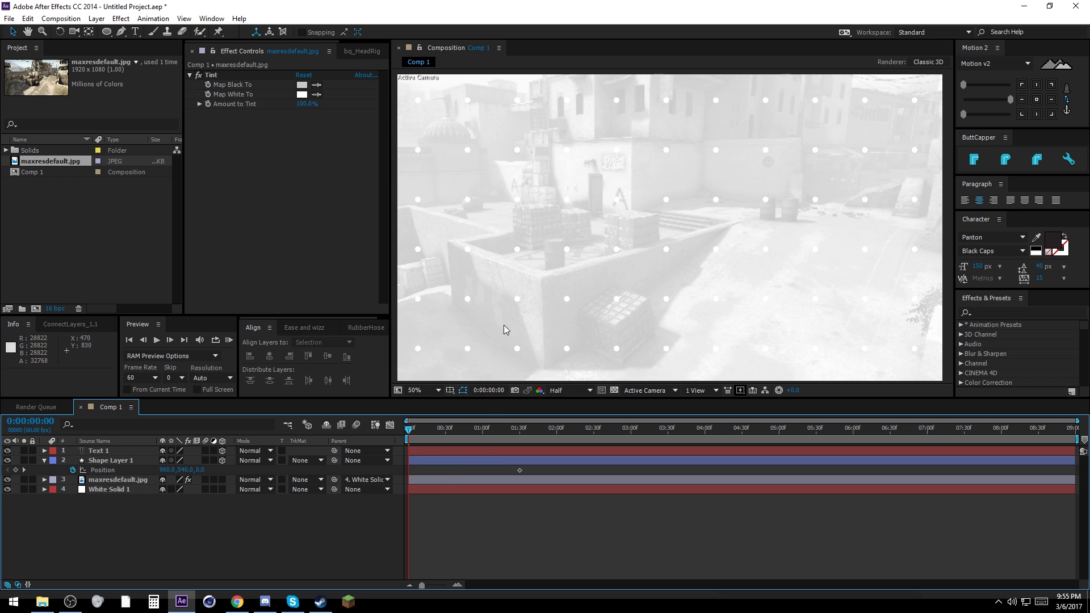
{"action": "left_click", "coordinate": [114, 465]}
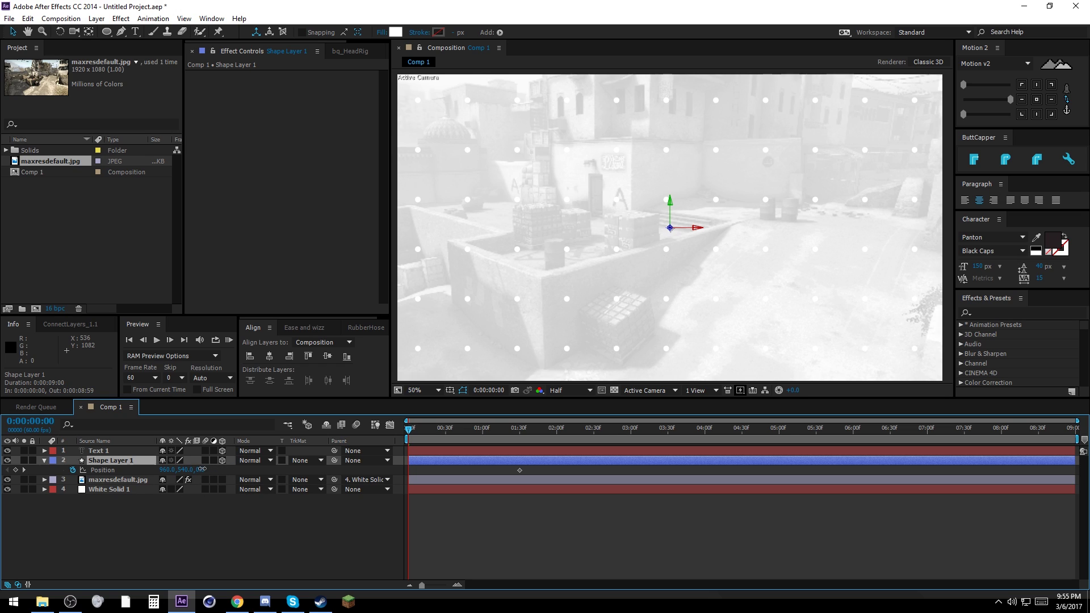
Set Shape Layer 1's Z position keyframe to -1000 and scrub the fly-in
{"action": "left_click_drag", "start_coordinate": [201, 471], "coordinate": [199, 471]}
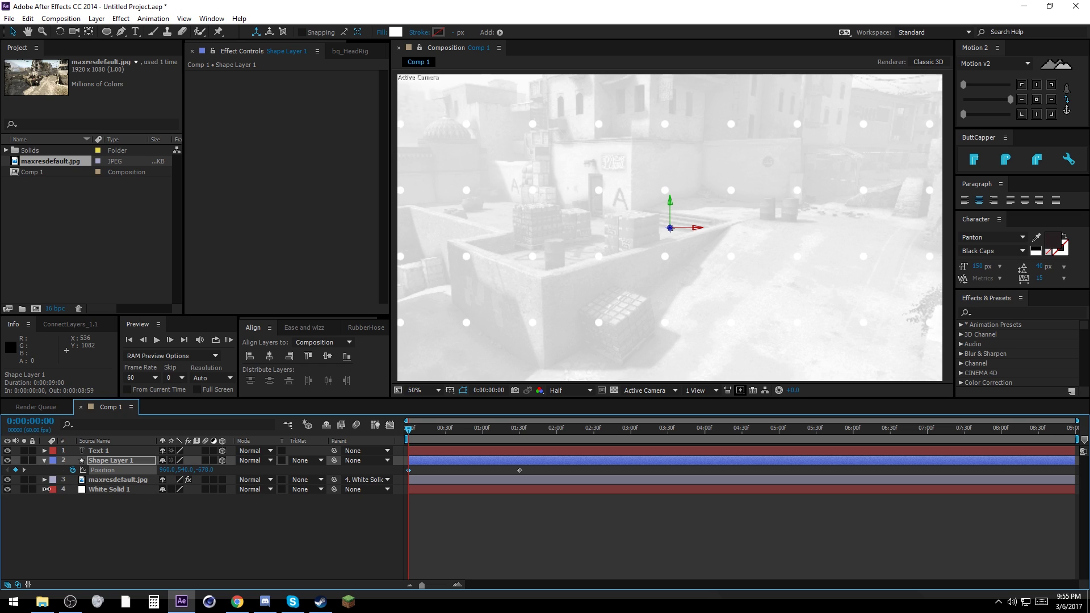
{"action": "left_click", "coordinate": [201, 470]}
{"action": "type", "text": "0"}
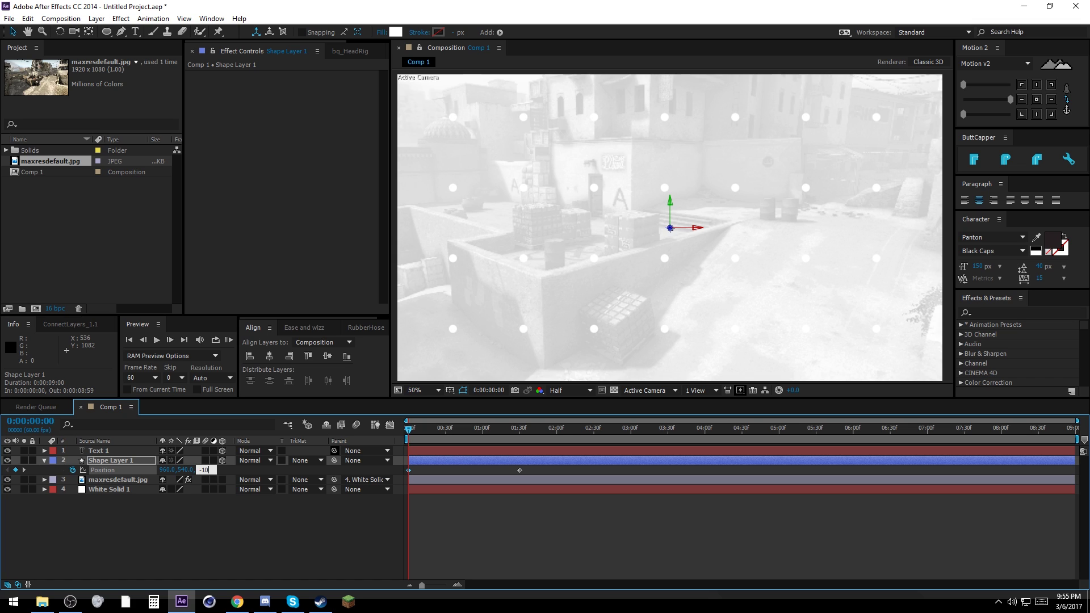
{"action": "type", "text": "1000"}
{"action": "key", "text": "Return"}
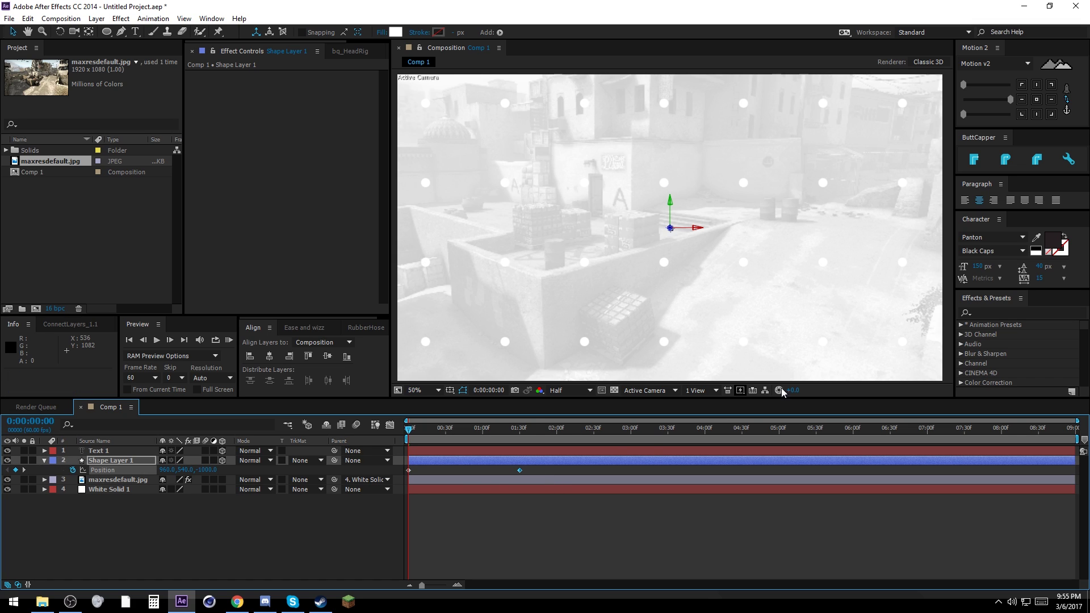
{"action": "left_click", "coordinate": [518, 528]}
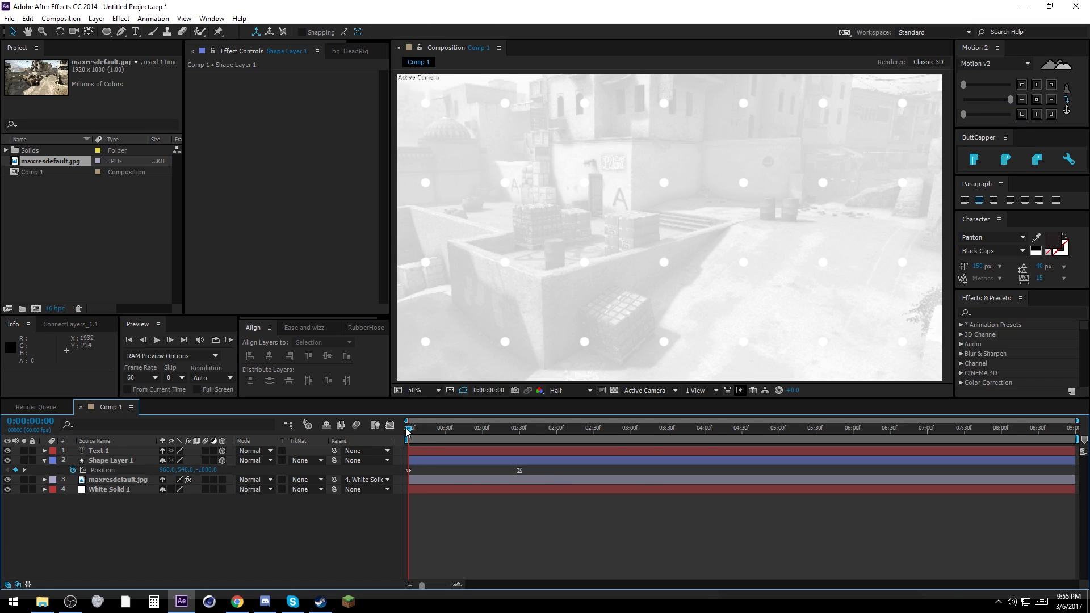
{"action": "left_click_drag", "start_coordinate": [407, 432], "coordinate": [442, 430]}
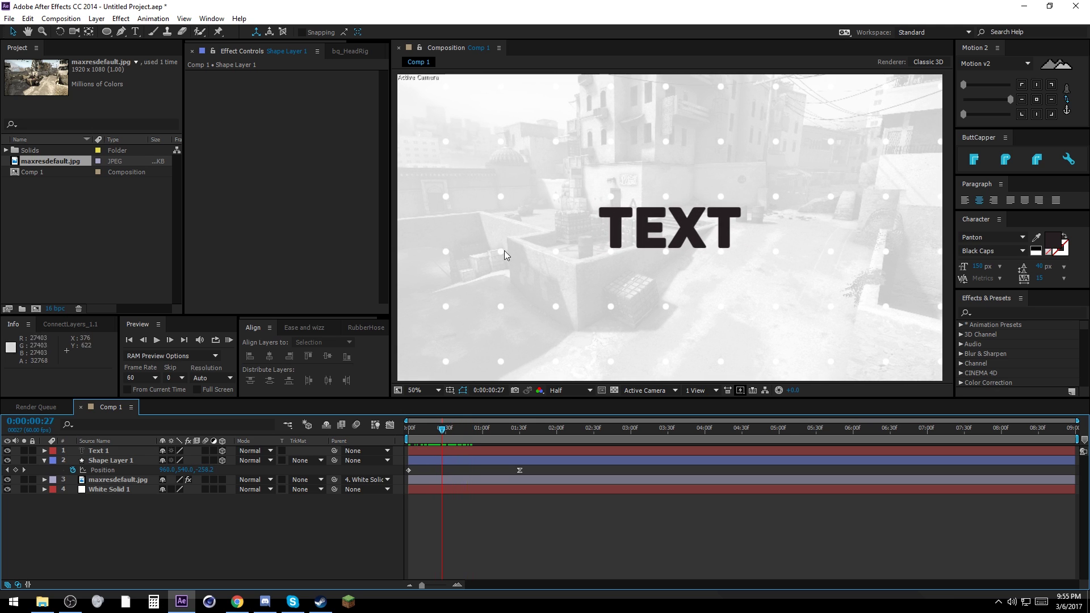
{"action": "left_click", "coordinate": [437, 430]}
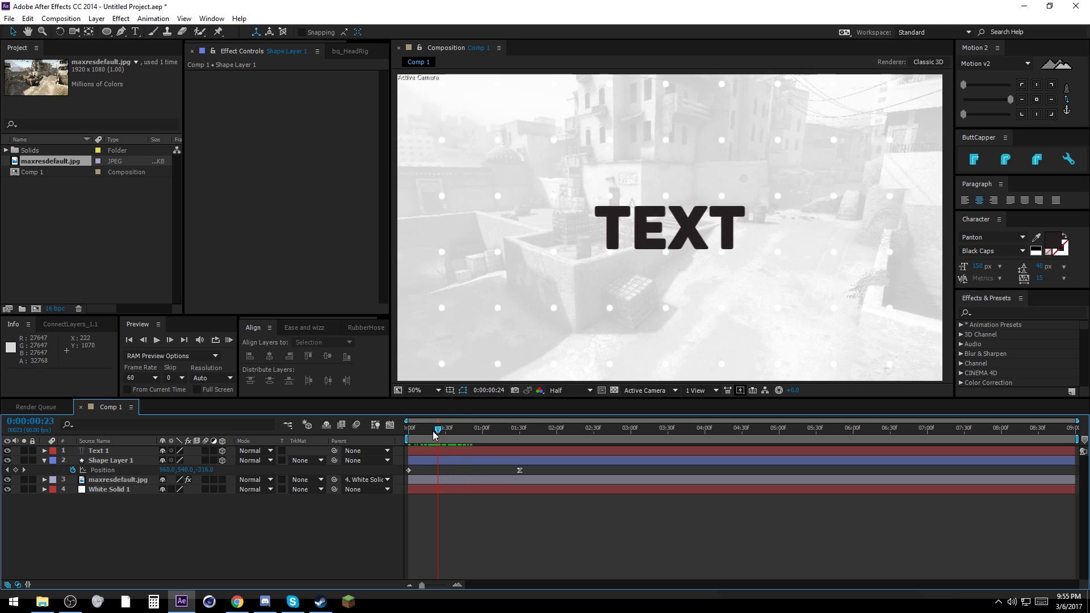
{"action": "mouse_move", "coordinate": [435, 433]}
{"action": "left_mouse_down"}
{"action": "mouse_move", "coordinate": [425, 430]}
{"action": "mouse_move", "coordinate": [469, 430]}
{"action": "mouse_move", "coordinate": [406, 430]}
{"action": "mouse_move", "coordinate": [453, 430]}
{"action": "left_mouse_up"}
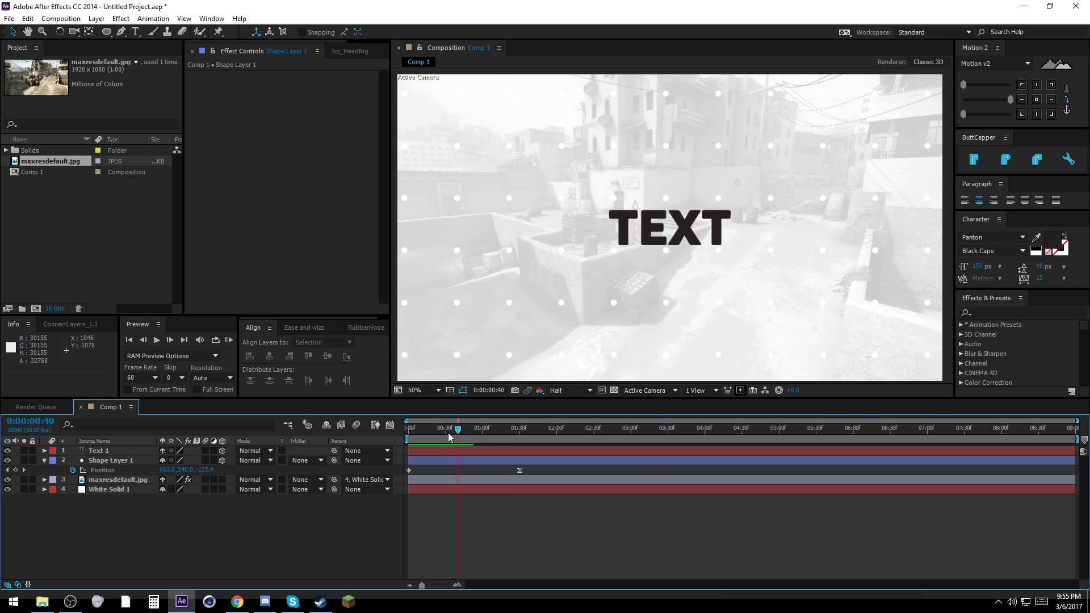
At 0:00, change the dot grid's starting Z position to -1500, then recheck the motion
{"action": "key", "text": "Home"}
{"action": "left_click_drag", "start_coordinate": [208, 470], "coordinate": [204, 470]}
{"action": "left_click", "coordinate": [208, 470]}
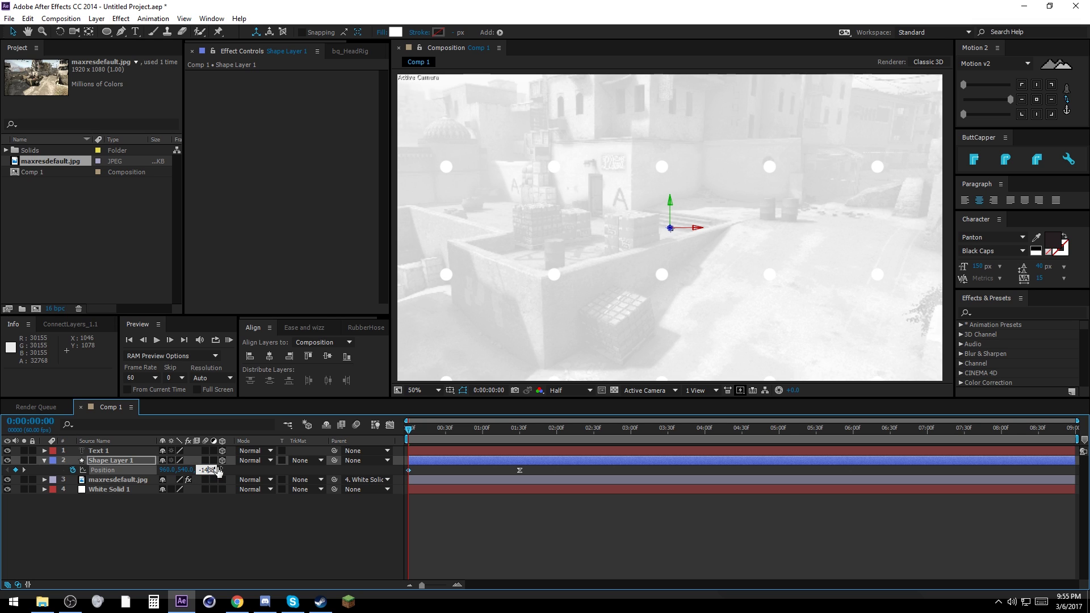
{"action": "type", "text": "-1500"}
{"action": "key", "text": "Return"}
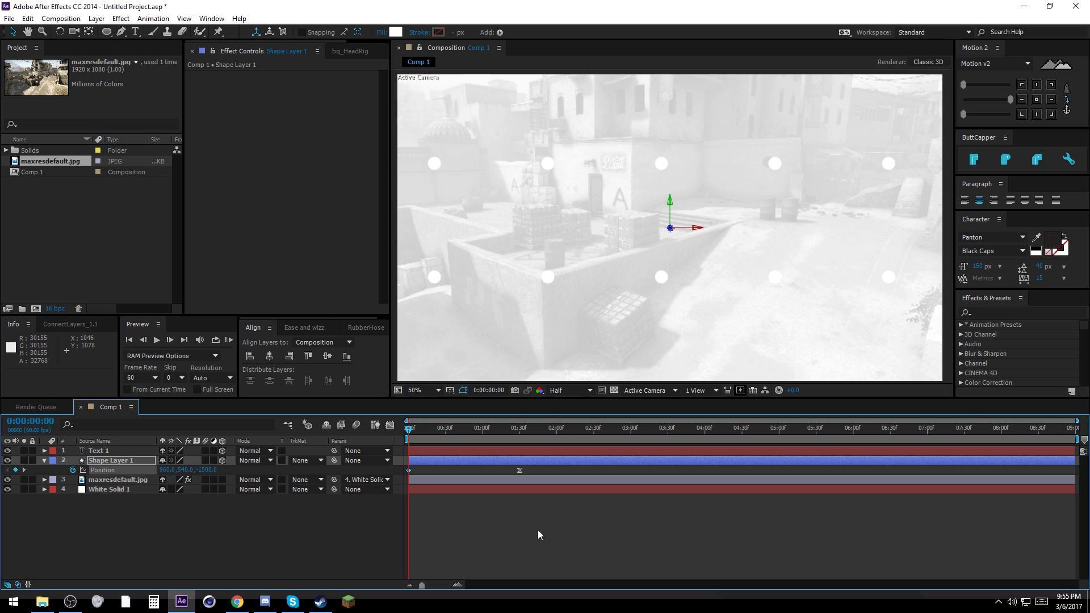
{"action": "left_click", "coordinate": [537, 530]}
{"action": "left_click_drag", "start_coordinate": [407, 435], "coordinate": [520, 436]}
{"action": "key", "text": "ctrl+a"}
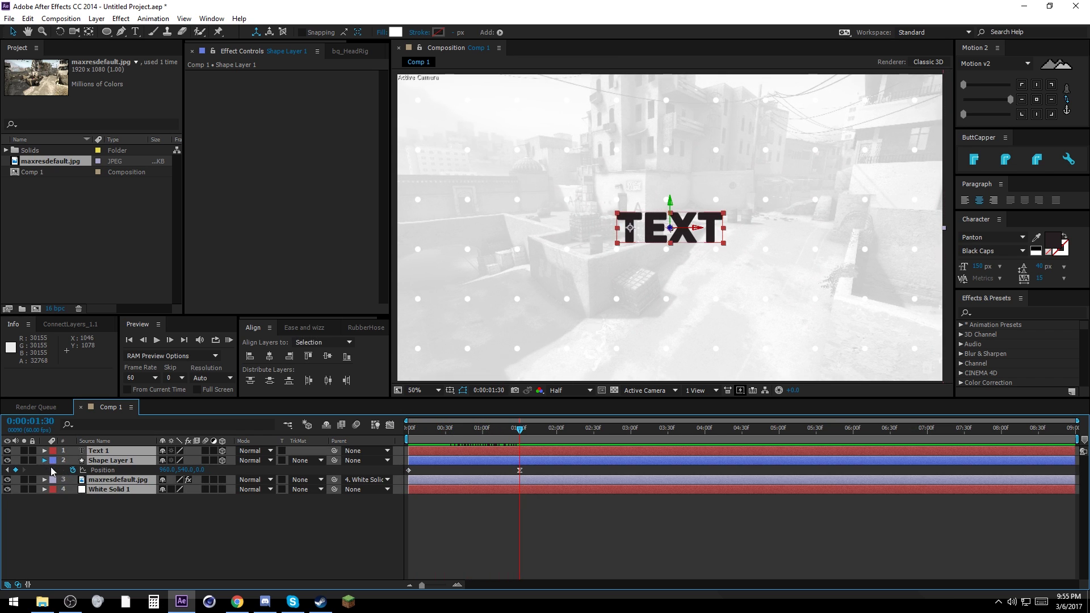
RAM preview, then set the work area from 0:00 to 0:00:01:51 and preview again
{"action": "left_click", "coordinate": [107, 541]}
{"action": "key", "text": "KP_0"}
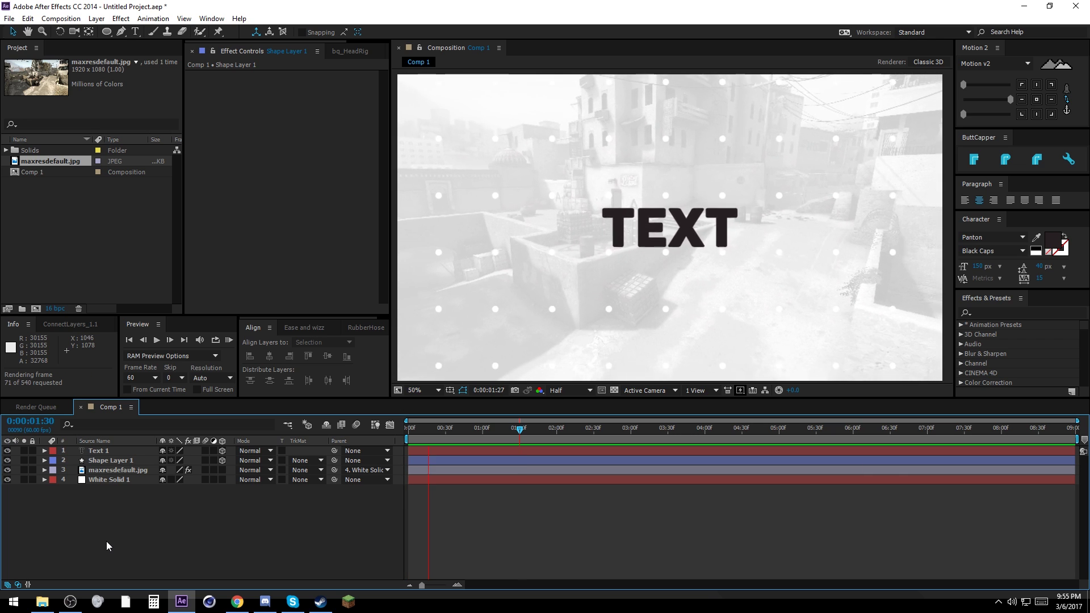
{"action": "key", "text": "space"}
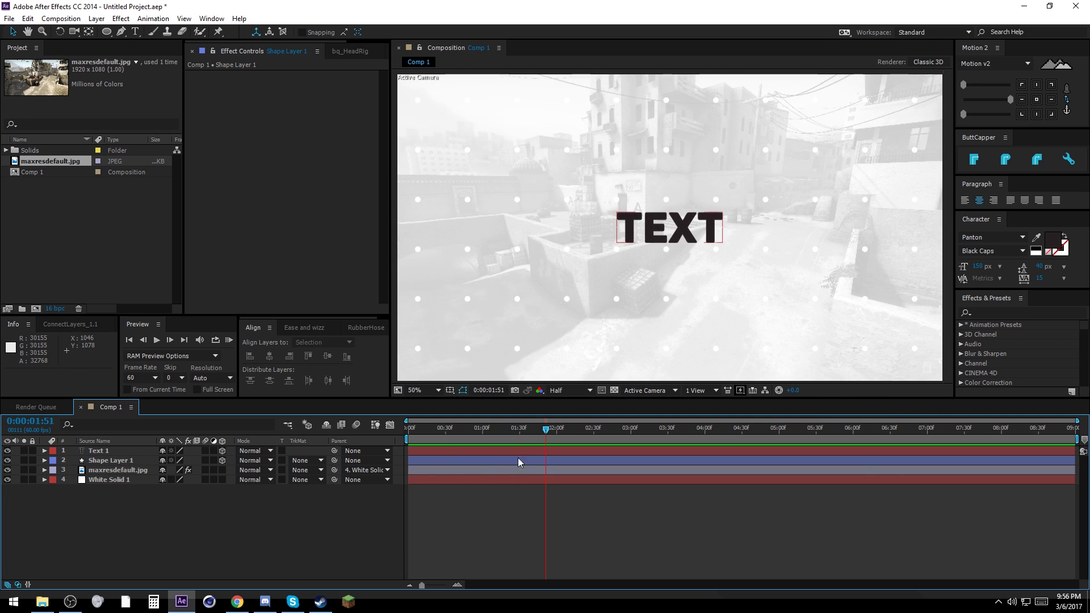
{"action": "key", "text": "b"}
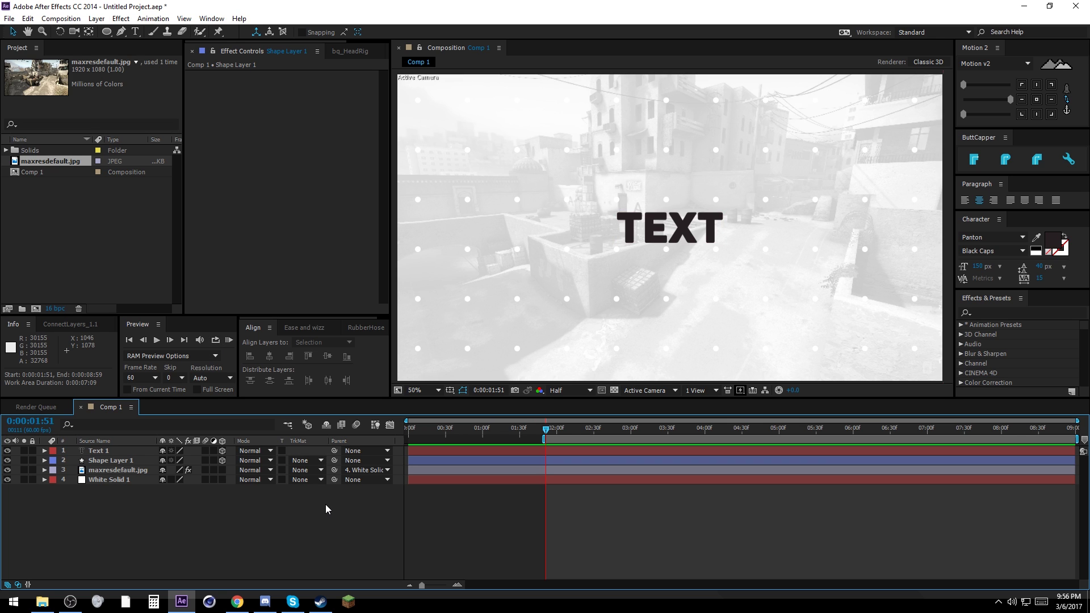
{"action": "key", "text": "ctrl+z"}
{"action": "key", "text": "n"}
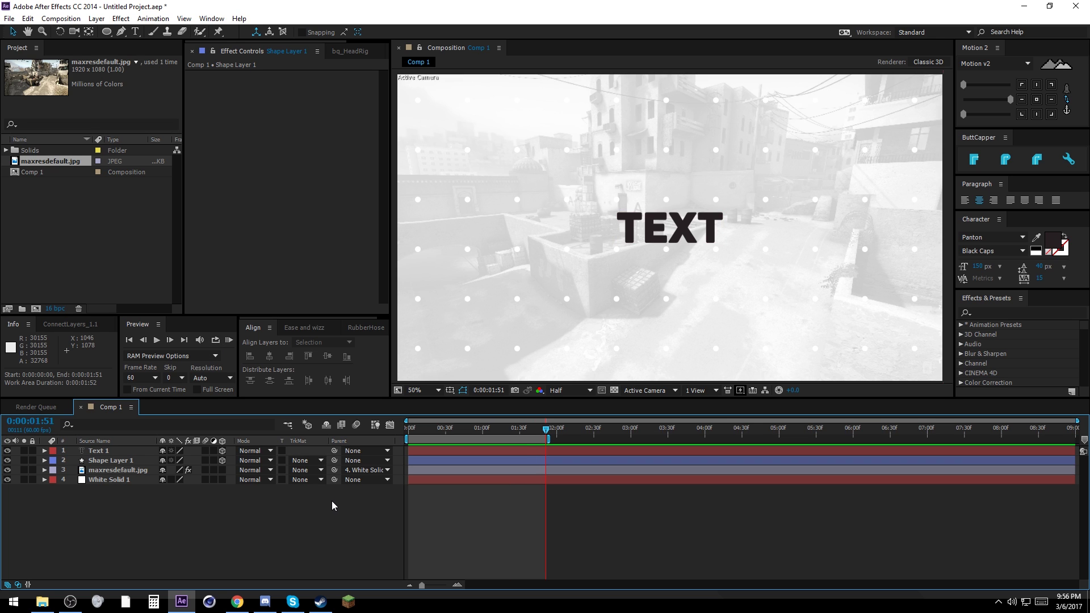
{"action": "key", "text": "space"}
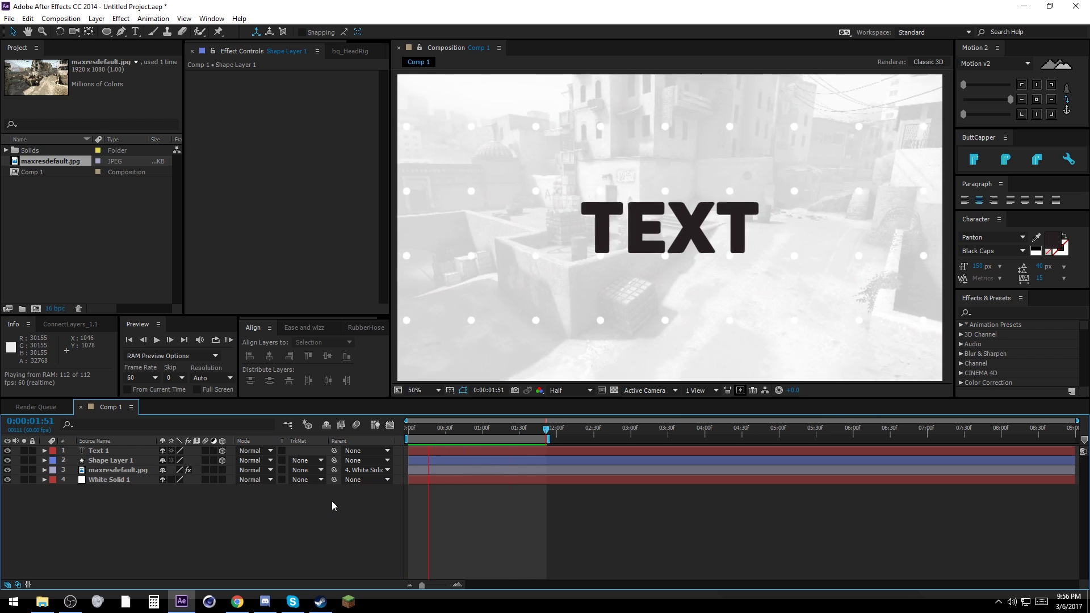
{"action": "key", "text": "space"}
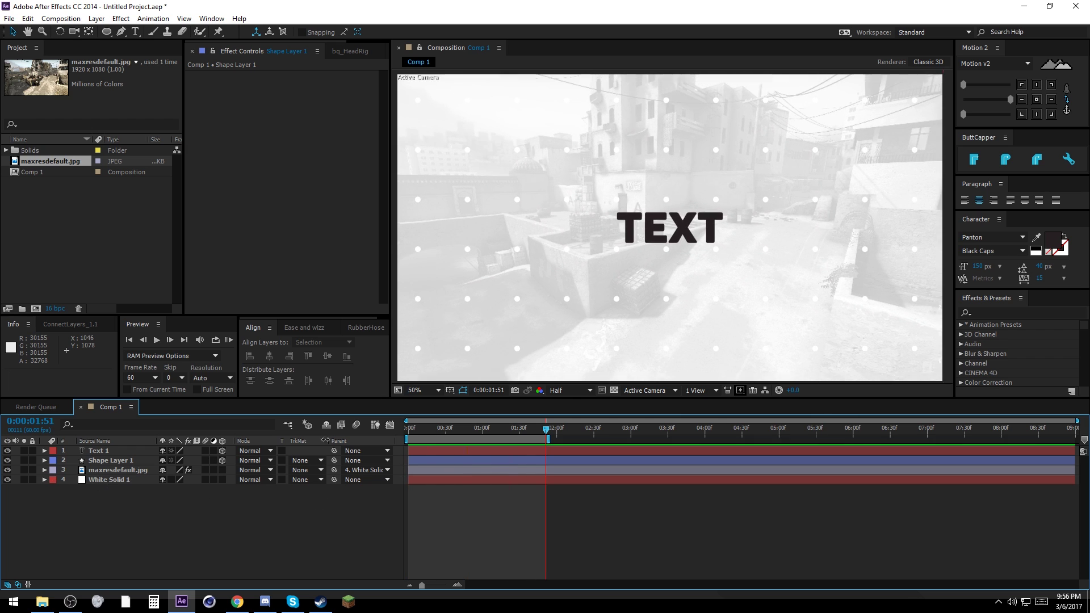
{"action": "left_click", "coordinate": [110, 481]}
Zoom the viewer out and drag the work-area end out to about 4:10
{"action": "key", "text": "comma"}
{"action": "key", "text": "comma"}
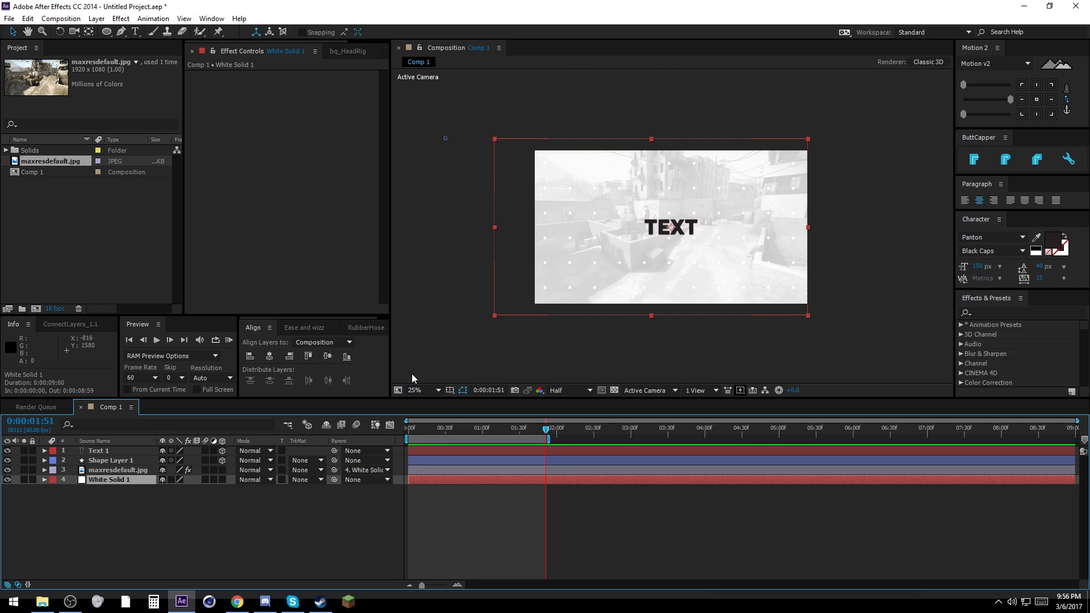
{"action": "left_click", "coordinate": [416, 390]}
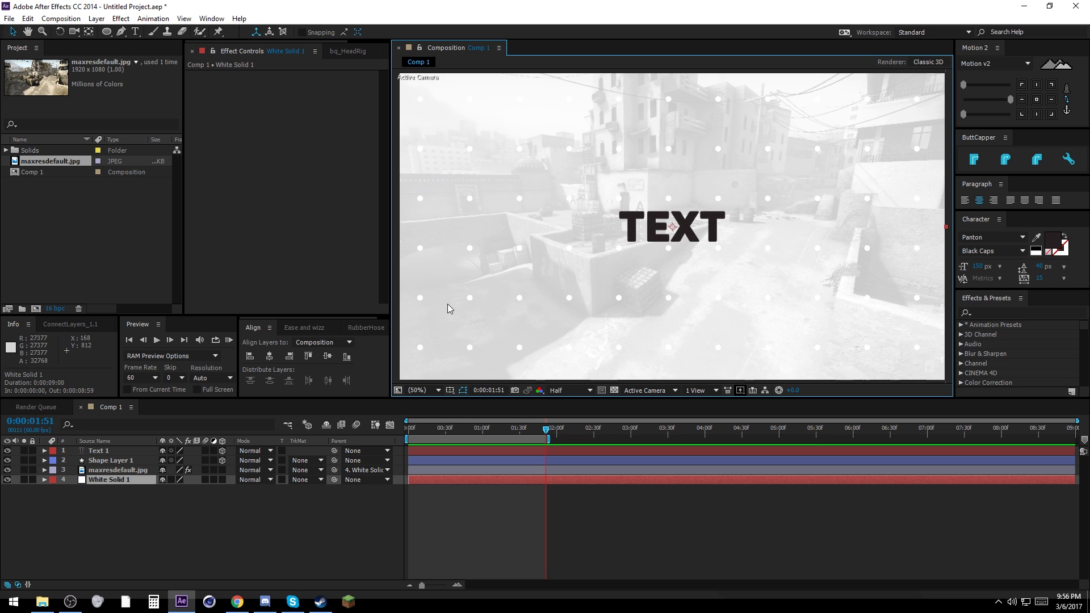
{"action": "left_click", "coordinate": [169, 540]}
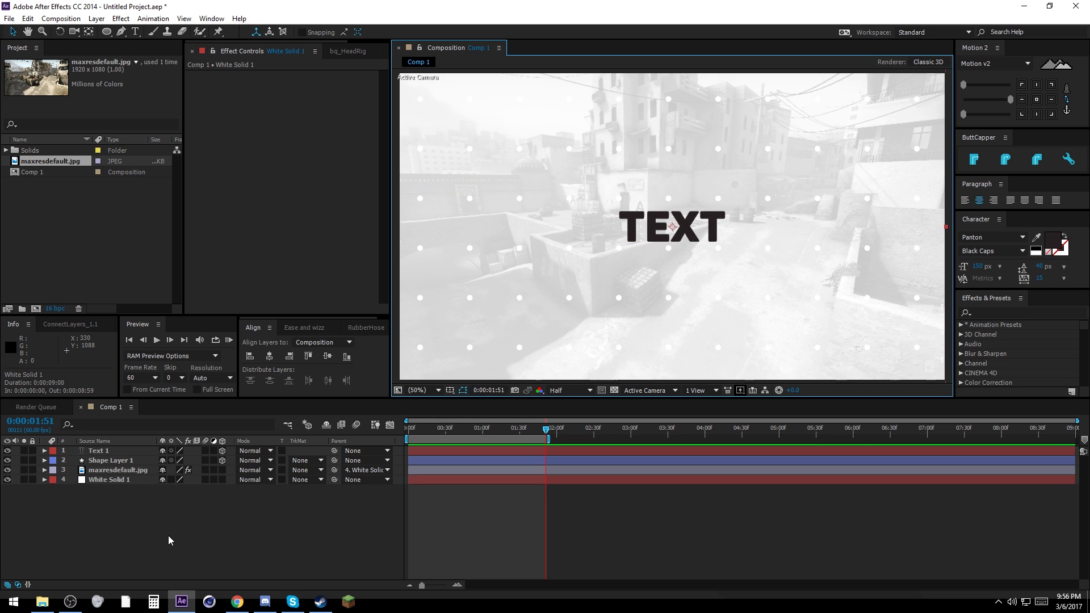
{"action": "left_click", "coordinate": [117, 480]}
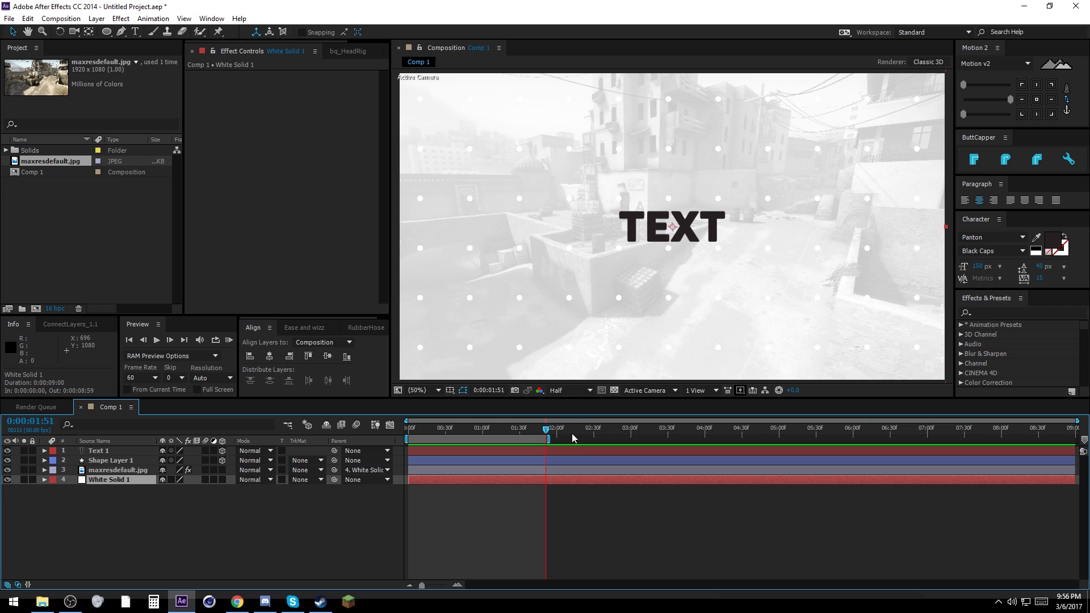
{"action": "left_click", "coordinate": [551, 439]}
{"action": "left_click_drag", "start_coordinate": [551, 439], "coordinate": [719, 440]}
{"action": "left_click", "coordinate": [613, 549]}
At 0:00:01:44, reveal White Solid 1's Position and Scale properties
{"action": "left_click_drag", "start_coordinate": [548, 434], "coordinate": [536, 434]}
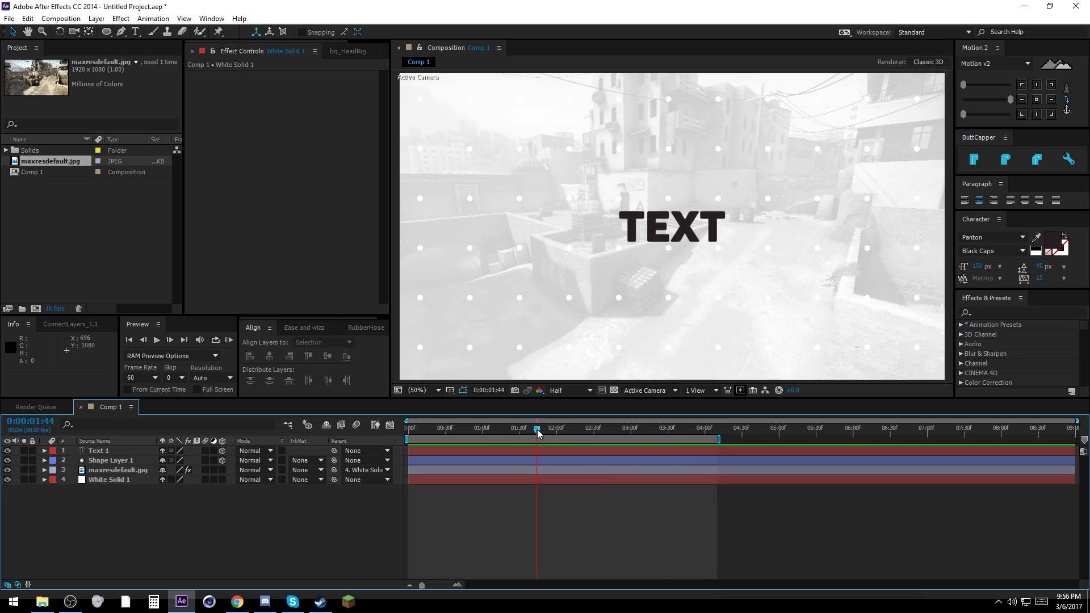
{"action": "left_click", "coordinate": [114, 481]}
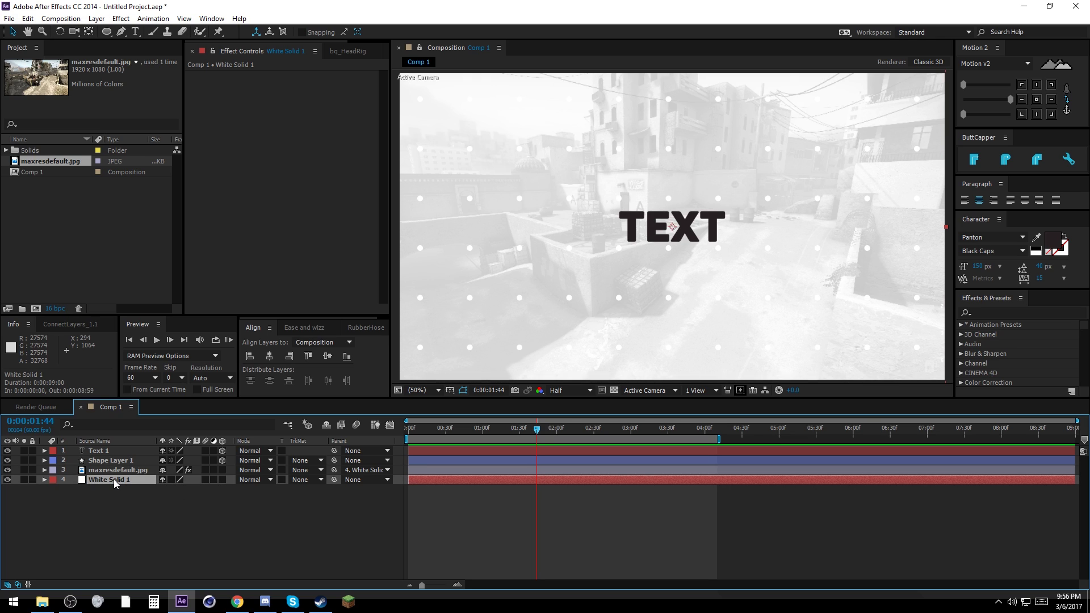
{"action": "key", "text": "p"}
{"action": "key", "text": "shift+s"}
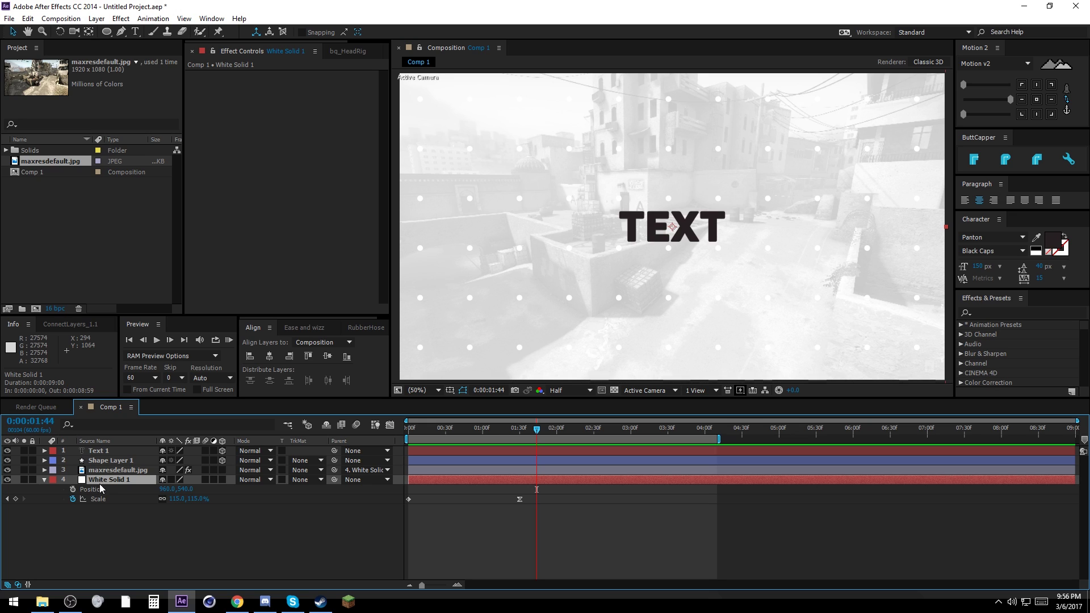
Add a Position keyframe (960, 540) to White Solid 1 at 0:00:01:45
{"action": "right_click", "coordinate": [97, 490]}
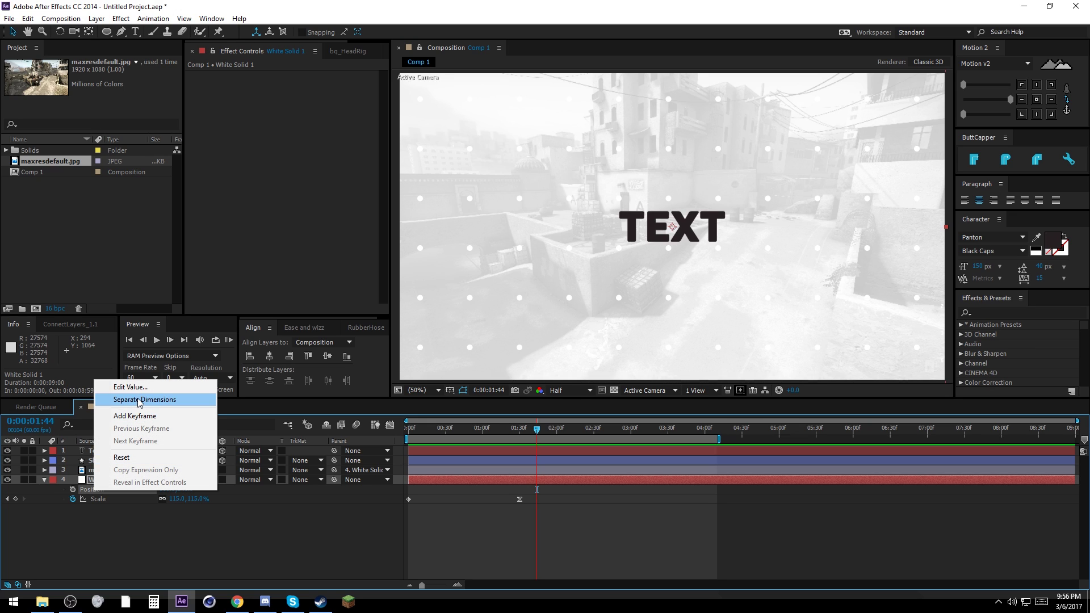
{"action": "left_click", "coordinate": [124, 526]}
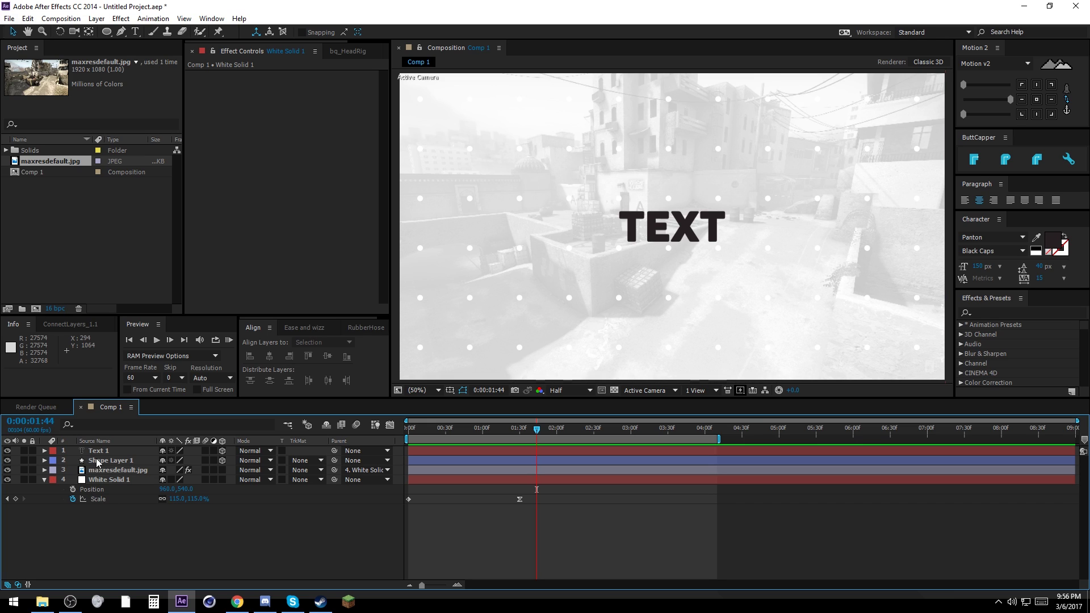
{"action": "key", "text": "j"}
{"action": "mouse_move", "coordinate": [518, 436]}
{"action": "left_mouse_down"}
{"action": "mouse_move", "coordinate": [560, 441]}
{"action": "mouse_move", "coordinate": [538, 438]}
{"action": "left_mouse_up"}
{"action": "left_click", "coordinate": [73, 489]}
Reveal Position for Text 1 and Shape Layer 1, then add Null 1 centred on the comp
{"action": "left_click", "coordinate": [106, 452]}
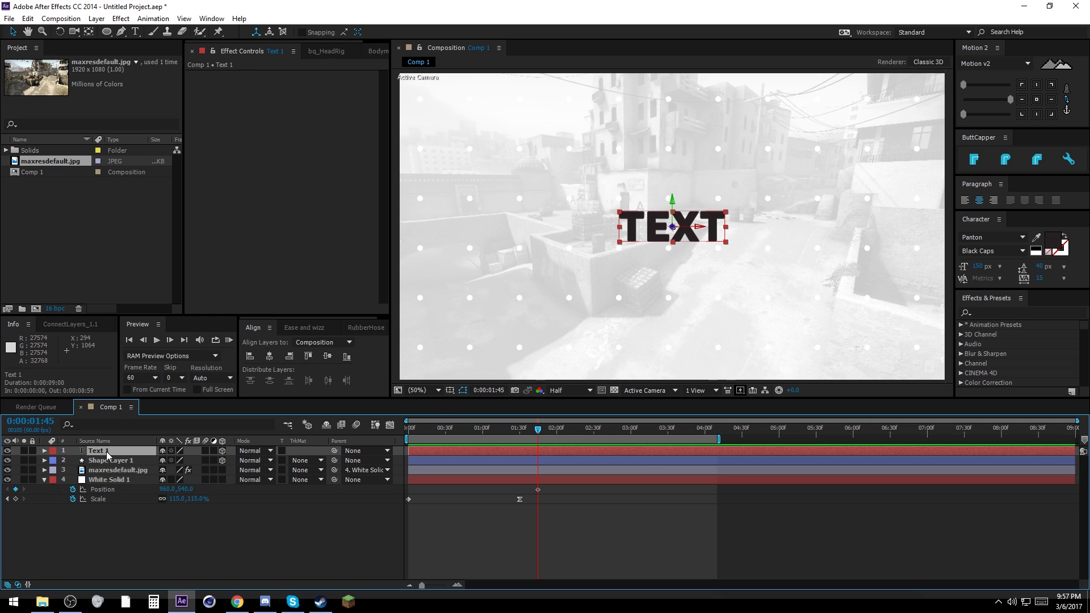
{"action": "left_click", "coordinate": [106, 461], "text": "ctrl"}
{"action": "key", "text": "p"}
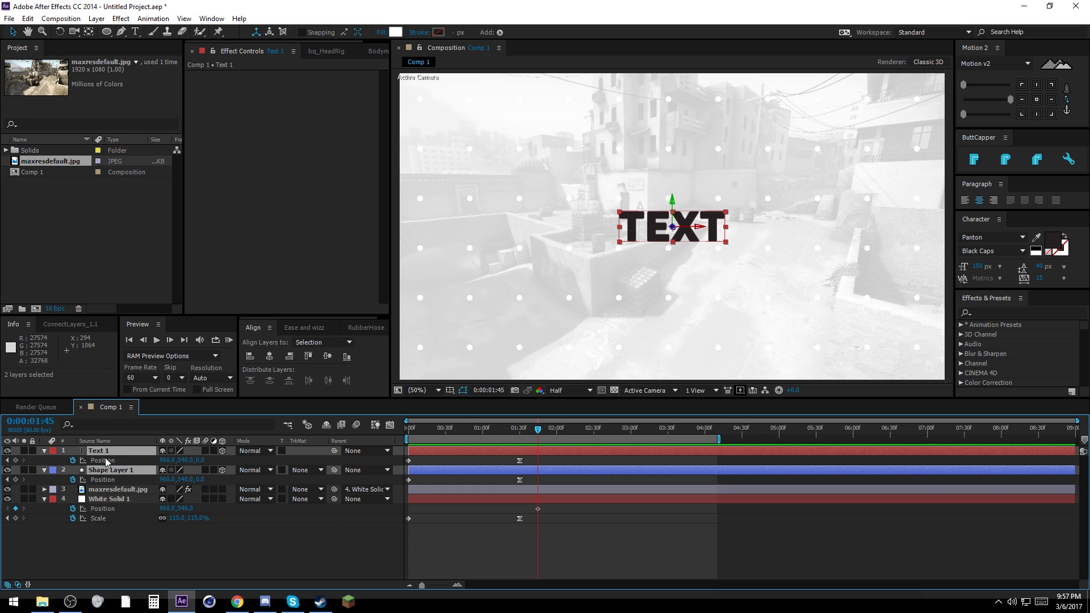
{"action": "left_click", "coordinate": [477, 459]}
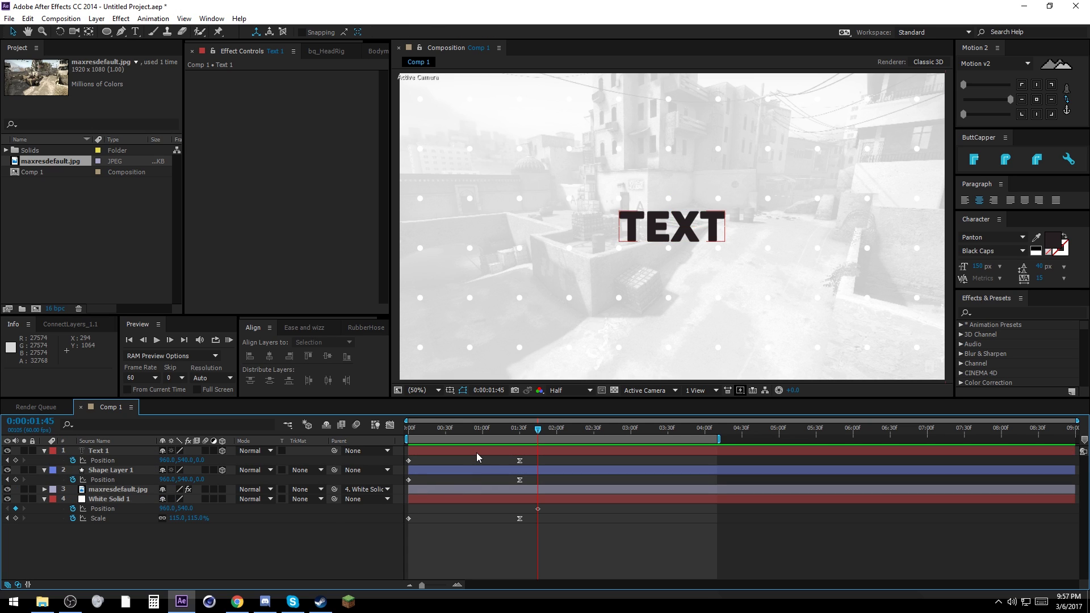
{"action": "left_click", "coordinate": [105, 451]}
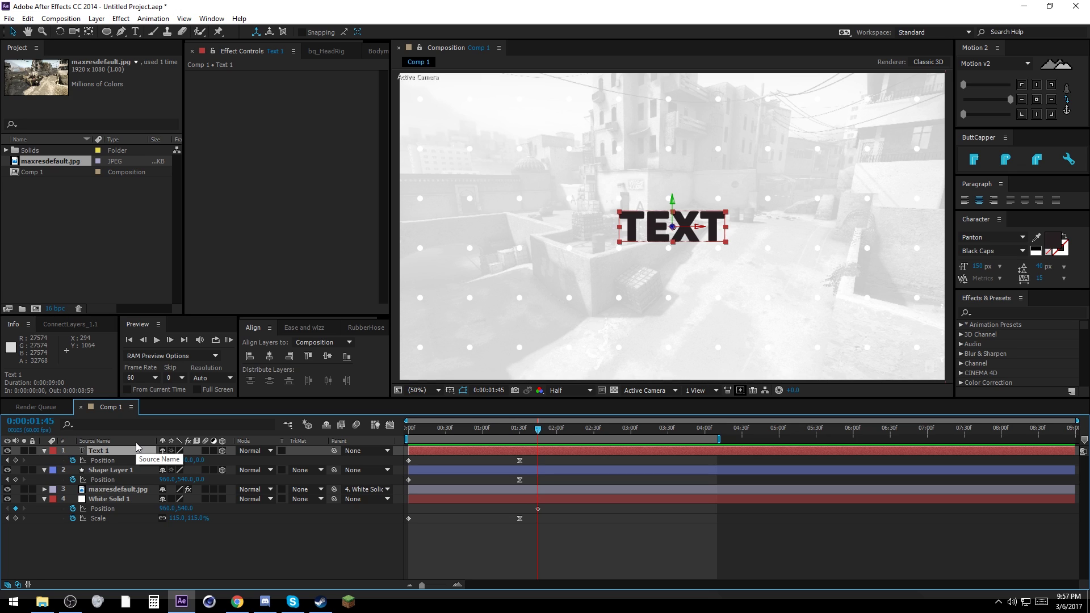
{"action": "key", "text": "ctrl+alt+shift+y"}
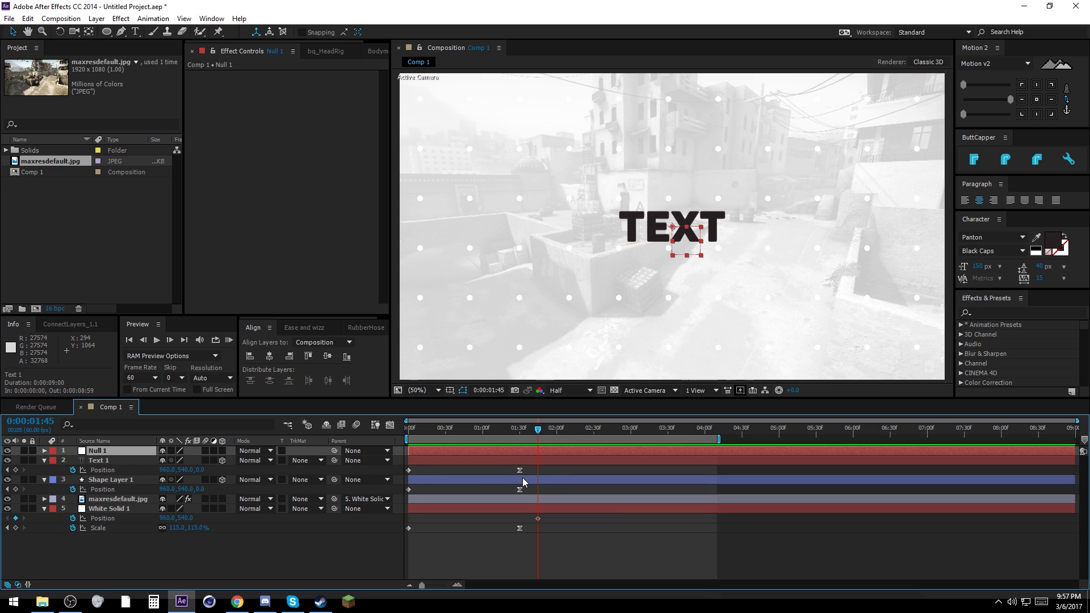
{"action": "left_click", "coordinate": [1037, 100]}
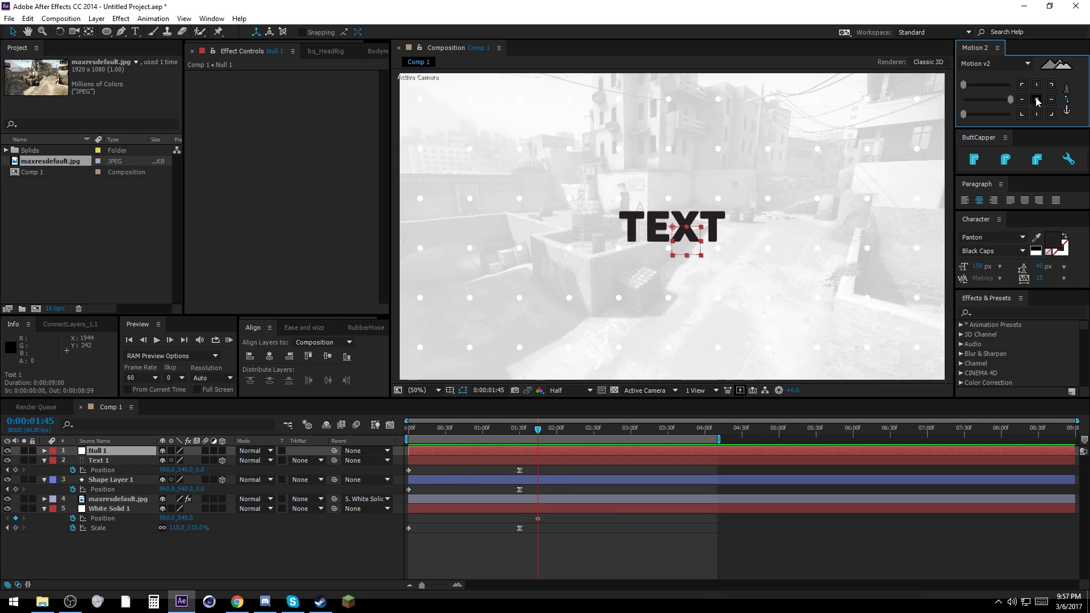
{"action": "left_click", "coordinate": [270, 357]}
{"action": "left_click", "coordinate": [327, 356]}
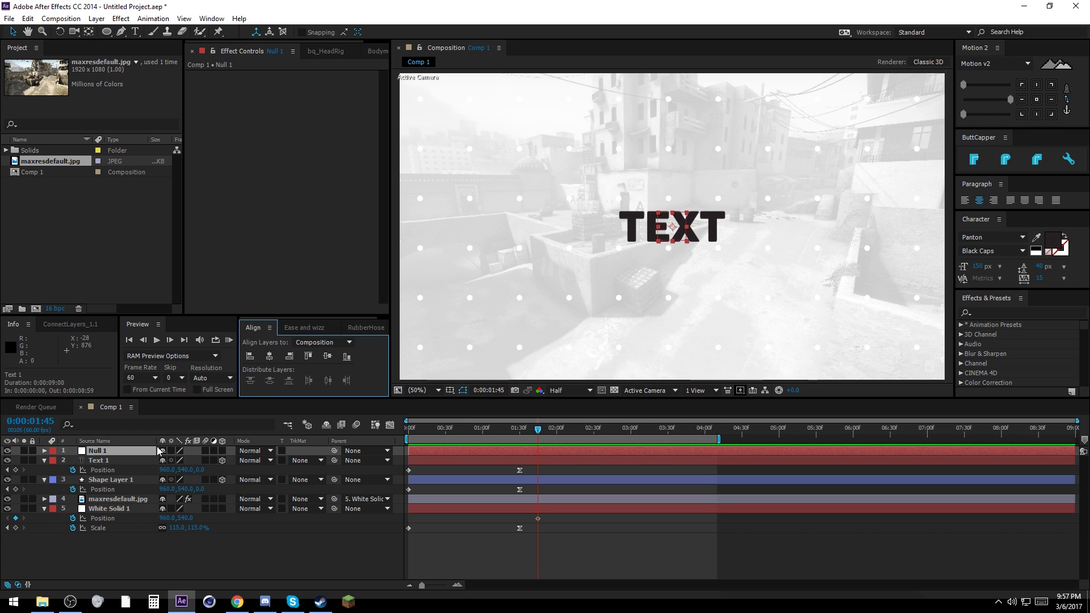
Add a second null, Null 2, centred on the composition
{"action": "left_click", "coordinate": [108, 460]}
{"action": "left_click", "coordinate": [112, 479]}
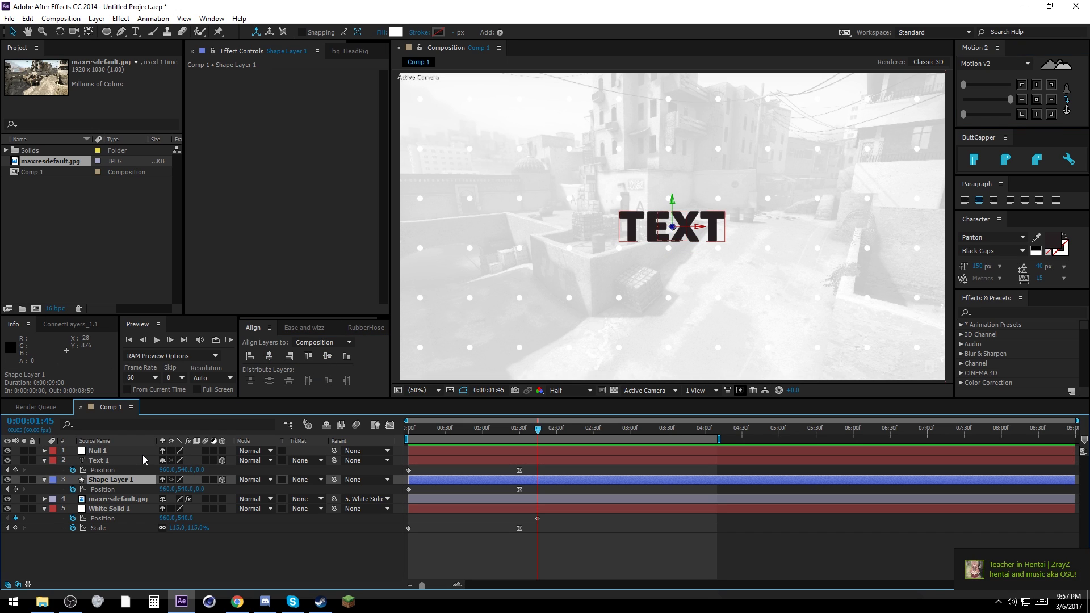
{"action": "key", "text": "ctrl+alt+shift+y"}
{"action": "left_click", "coordinate": [1038, 101]}
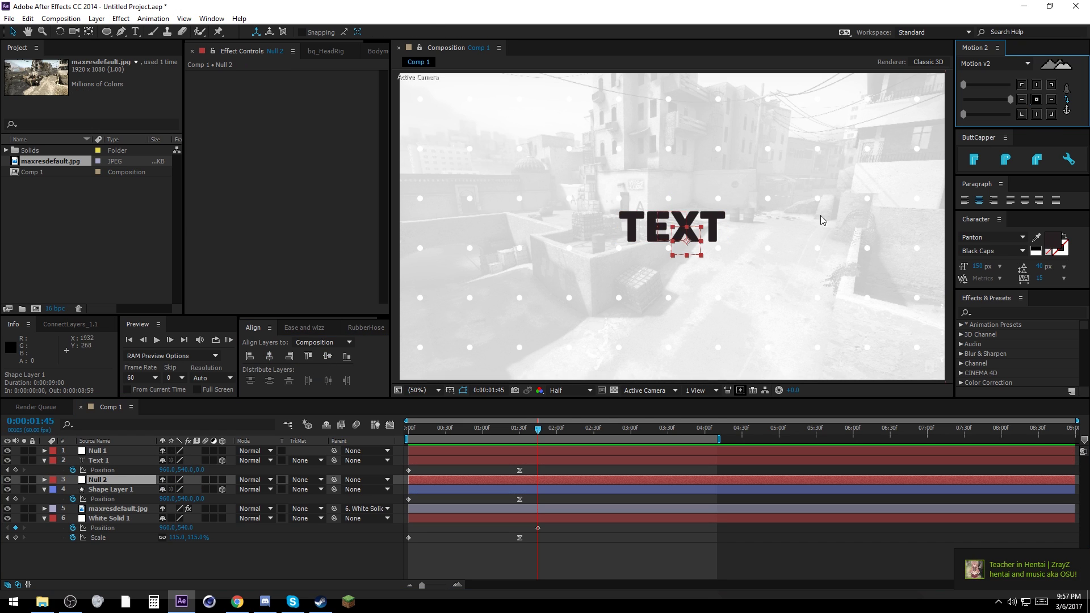
{"action": "left_click", "coordinate": [270, 356]}
{"action": "left_click", "coordinate": [328, 356]}
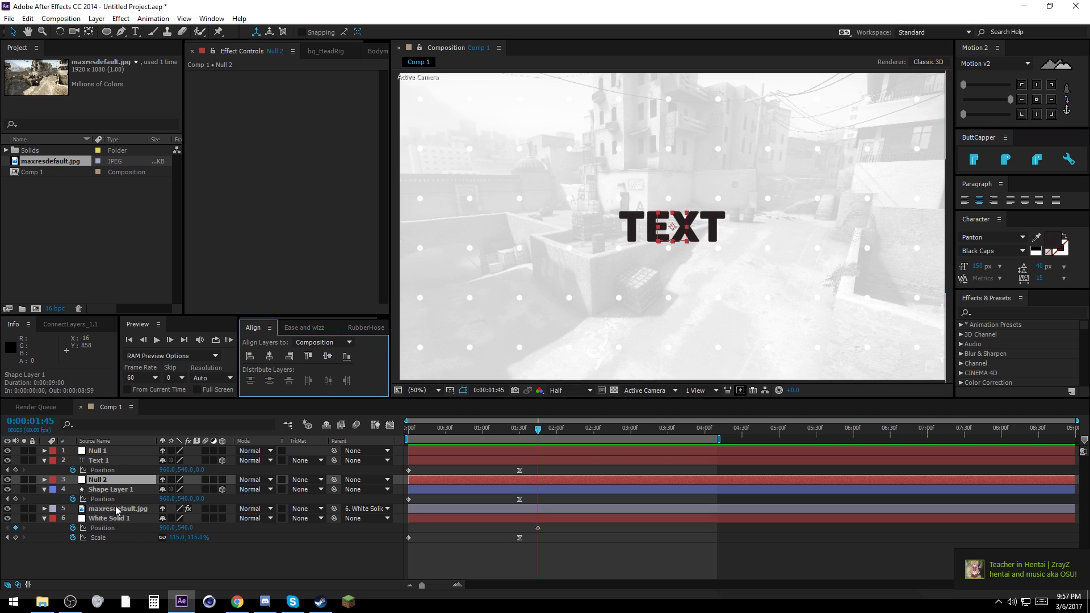
Hide both nulls, parent Text 1 to Null 1 and Shape Layer 1 to Null 2, trimming them to 0:00:01:45
{"action": "left_click", "coordinate": [7, 479]}
{"action": "left_click", "coordinate": [7, 451]}
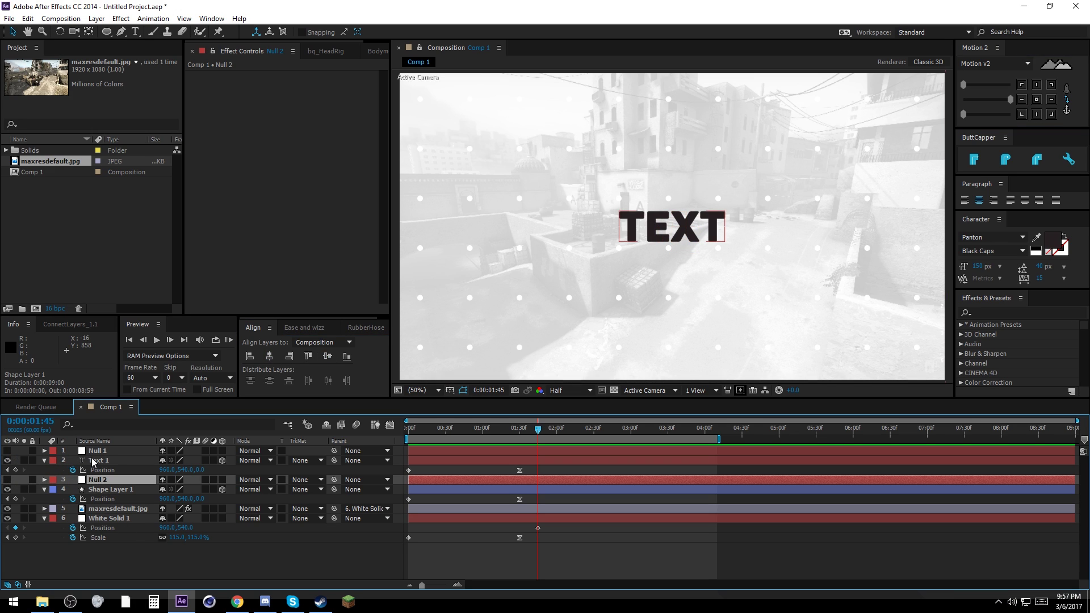
{"action": "left_click", "coordinate": [94, 461]}
{"action": "left_click_drag", "start_coordinate": [334, 461], "coordinate": [97, 451]}
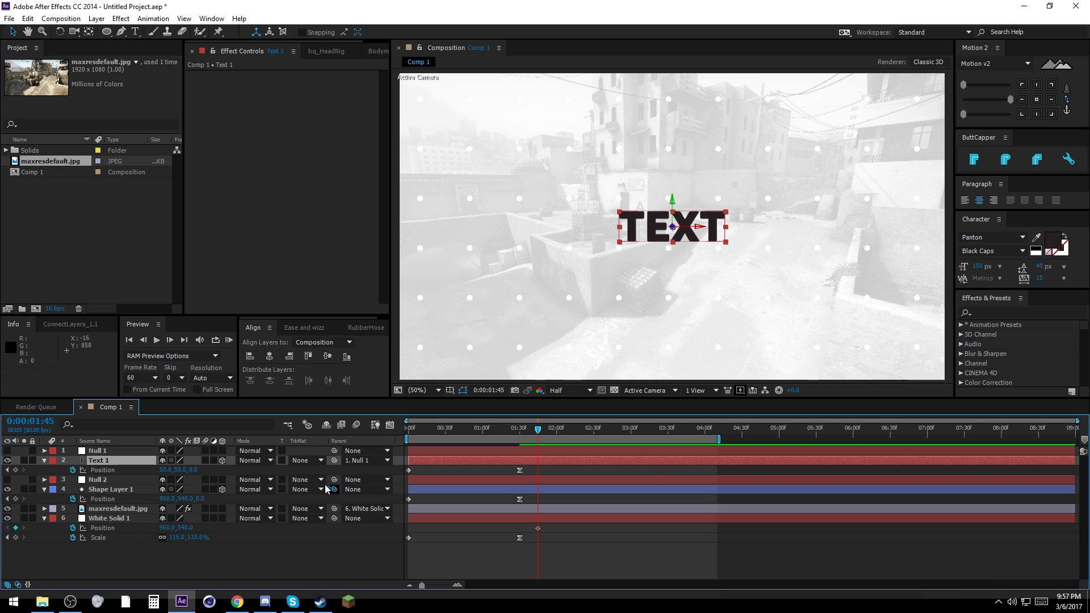
{"action": "left_click_drag", "start_coordinate": [333, 489], "coordinate": [97, 480]}
{"action": "left_click", "coordinate": [99, 480]}
{"action": "left_click", "coordinate": [107, 452], "text": "ctrl"}
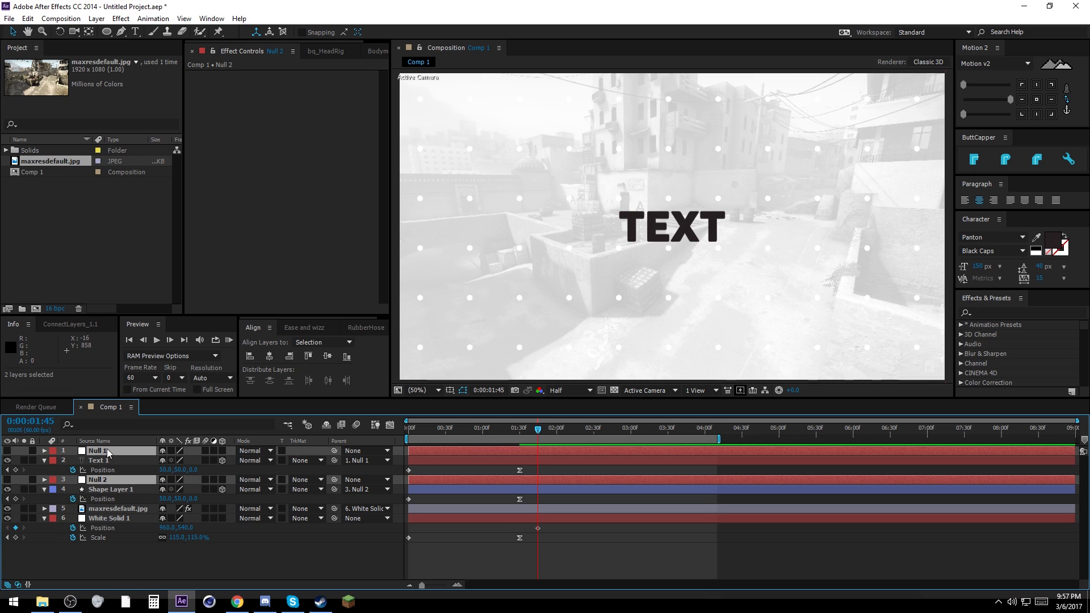
{"action": "key", "text": "p"}
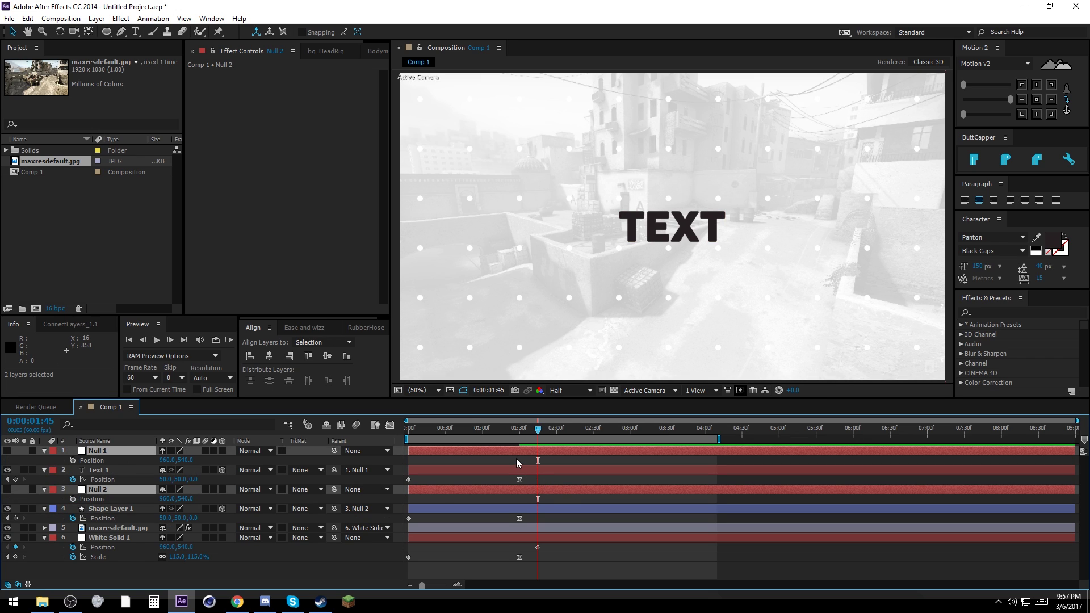
{"action": "left_click_drag", "start_coordinate": [407, 451], "coordinate": [543, 456]}
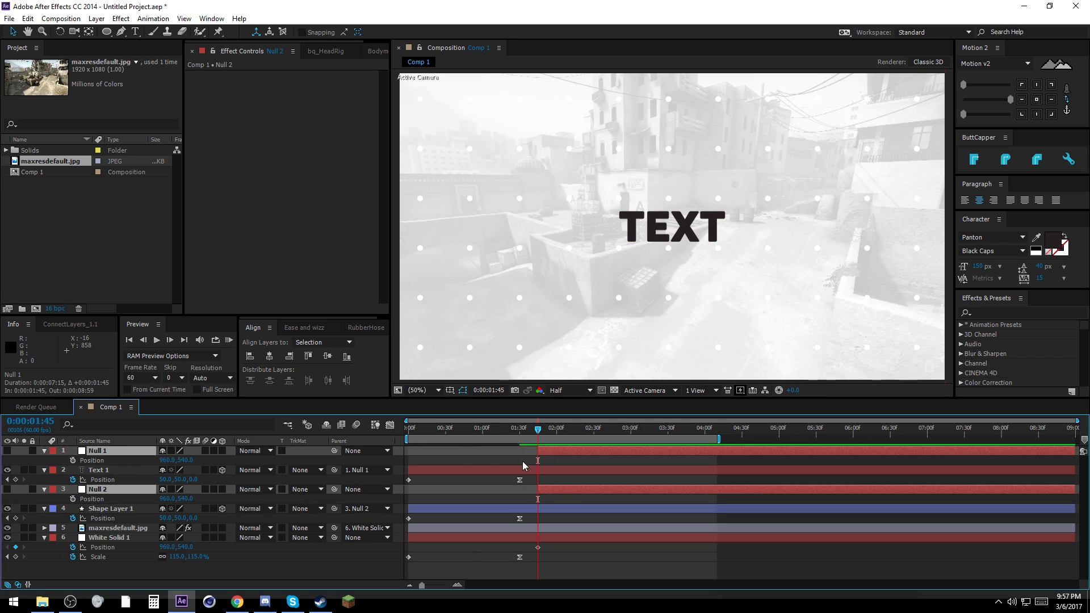
Start Position keyframes on Null 1 and Null 2 at 1:45
{"action": "left_click", "coordinate": [413, 502]}
{"action": "left_click", "coordinate": [561, 492]}
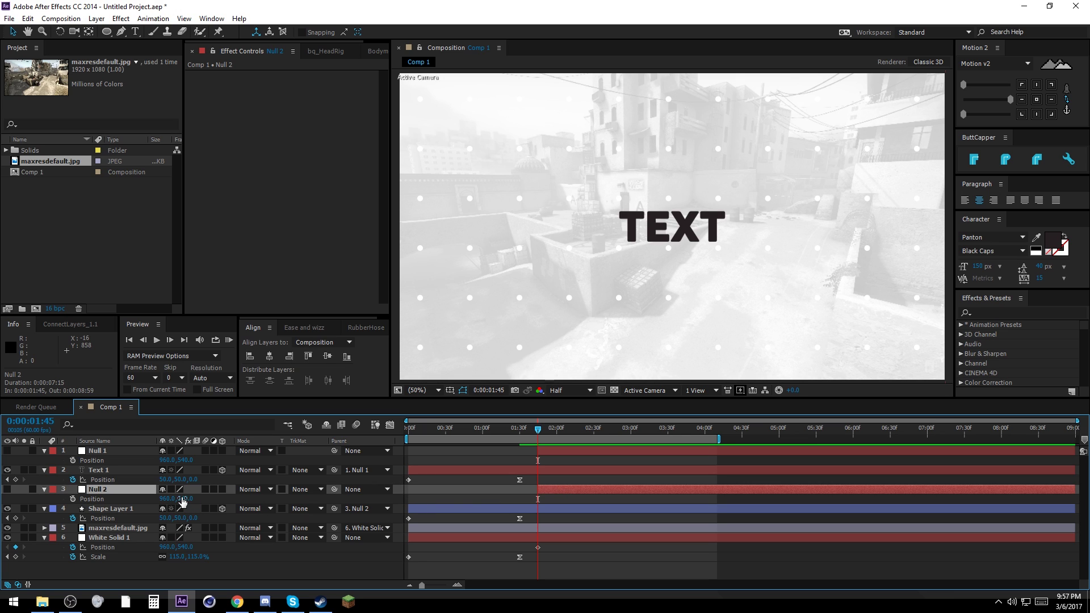
{"action": "left_click_drag", "start_coordinate": [183, 499], "coordinate": [219, 498]}
{"action": "key", "text": "ctrl+z"}
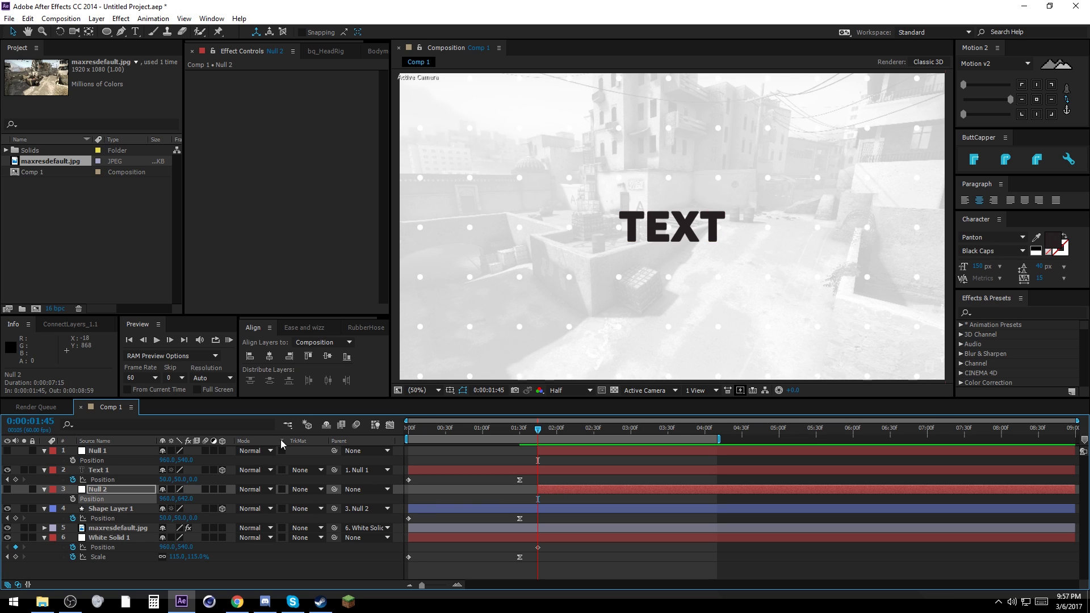
{"action": "left_click", "coordinate": [117, 509]}
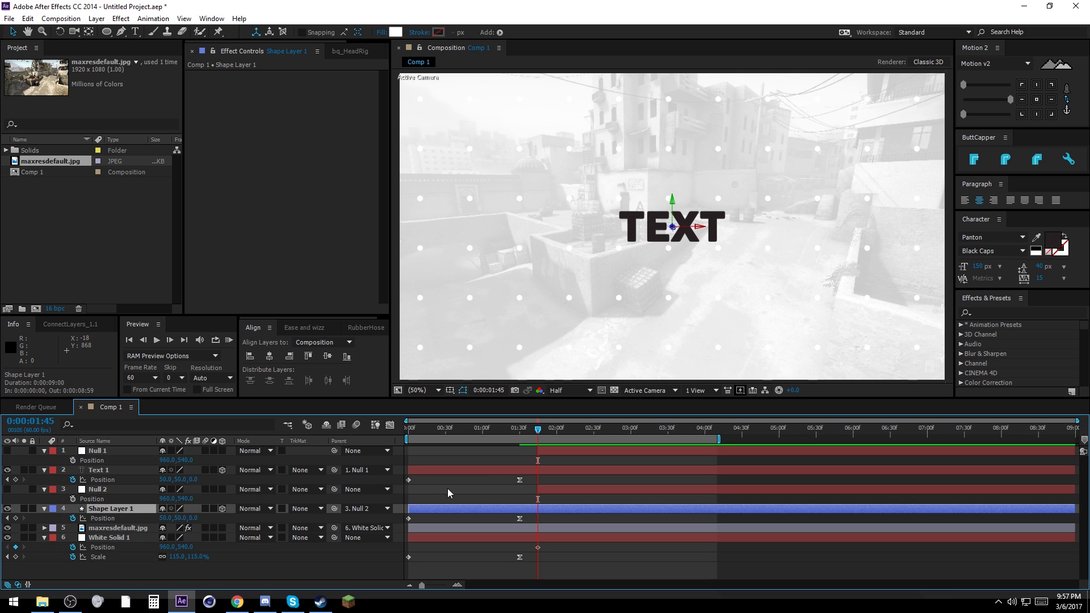
{"action": "left_click", "coordinate": [547, 449]}
{"action": "left_click", "coordinate": [73, 499]}
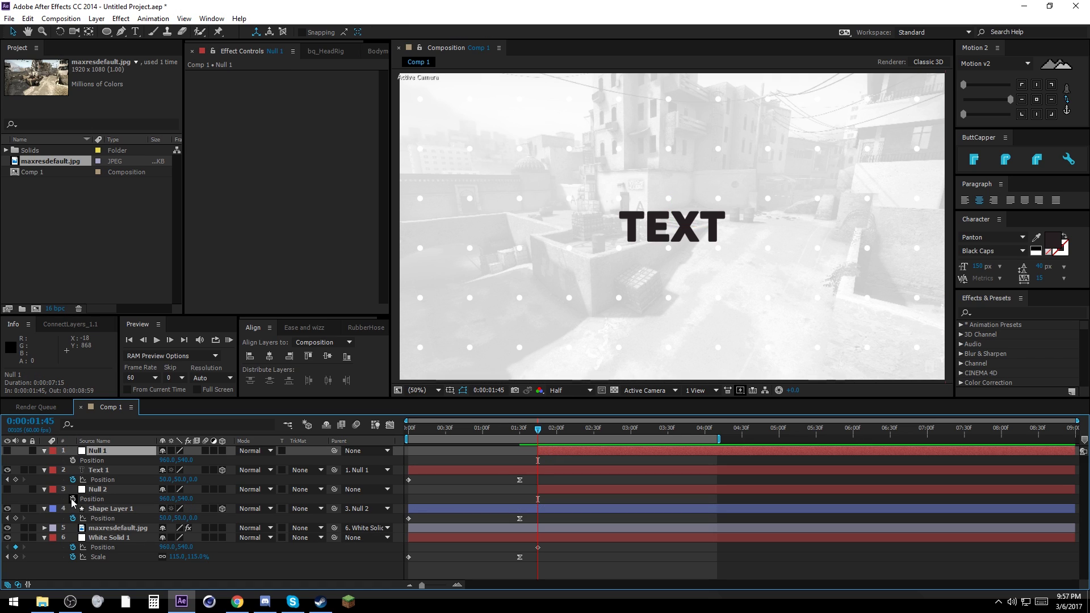
{"action": "left_click", "coordinate": [73, 460]}
{"action": "left_click", "coordinate": [595, 461]}
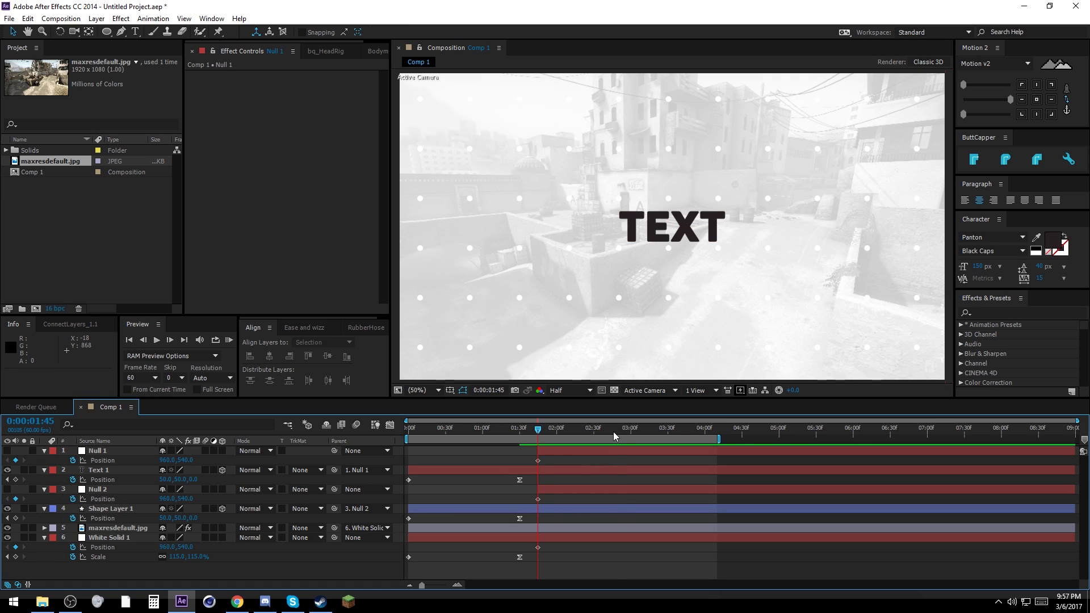
At 2:45, slide Null 1's Position X to 1185 so TEXT moves right
{"action": "left_click_drag", "start_coordinate": [614, 432], "coordinate": [628, 436]}
{"action": "left_click", "coordinate": [95, 451]}
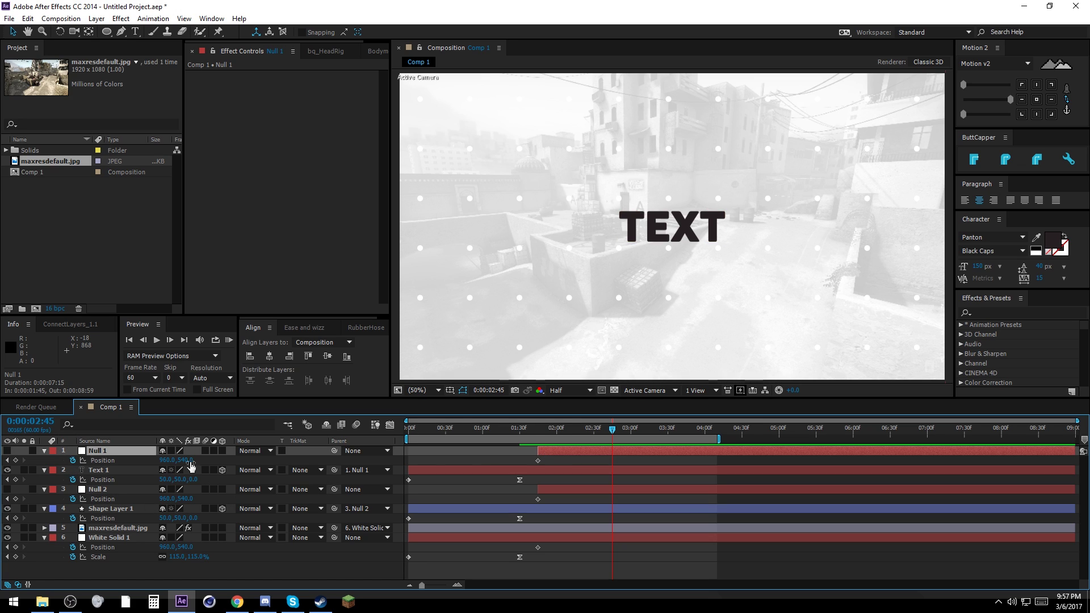
{"action": "left_click_drag", "start_coordinate": [186, 460], "coordinate": [260, 459]}
{"action": "key", "text": "ctrl+z"}
{"action": "left_click_drag", "start_coordinate": [169, 460], "coordinate": [289, 451]}
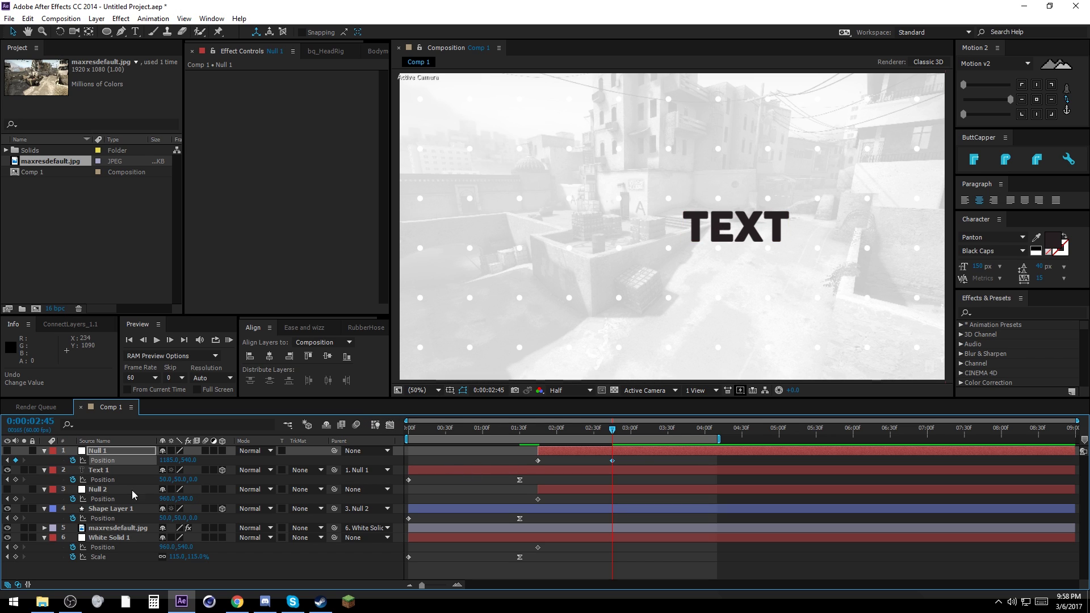
Keep Null 1 at X 1185 and give Null 2 a 225-based expression reaching X 1108.5
{"action": "left_click", "coordinate": [169, 462]}
{"action": "type", "text": "225"}
{"action": "key", "text": "Return"}
{"action": "key", "text": "ctrl+z"}
{"action": "left_click", "coordinate": [110, 471]}
{"action": "left_click", "coordinate": [168, 499]}
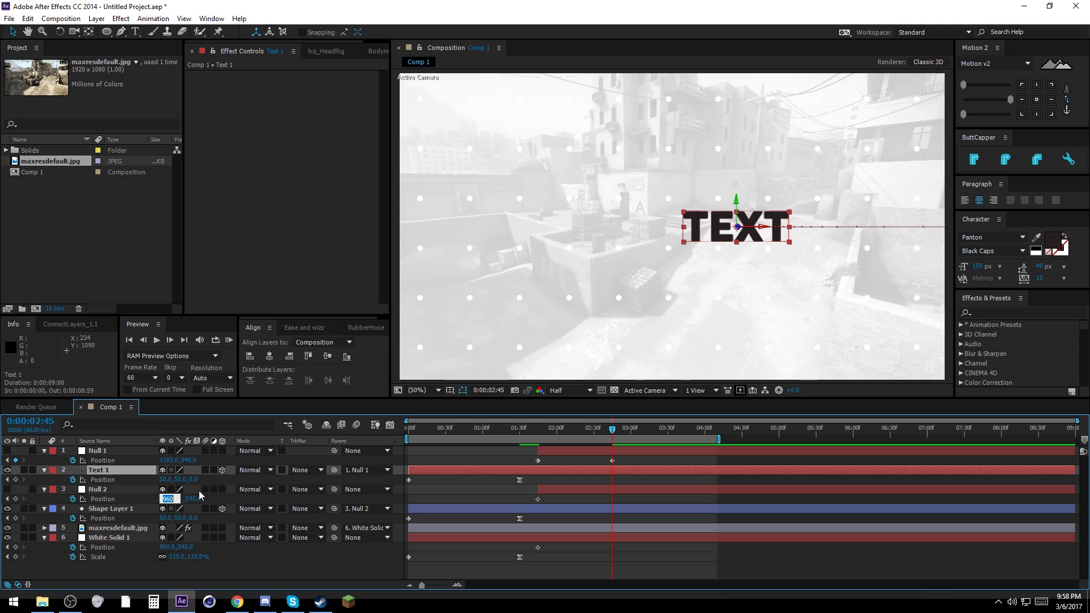
{"action": "type", "text": "22"}
{"action": "key", "text": "Home"}
{"action": "type", "text": "("}
{"action": "key", "text": "Return"}
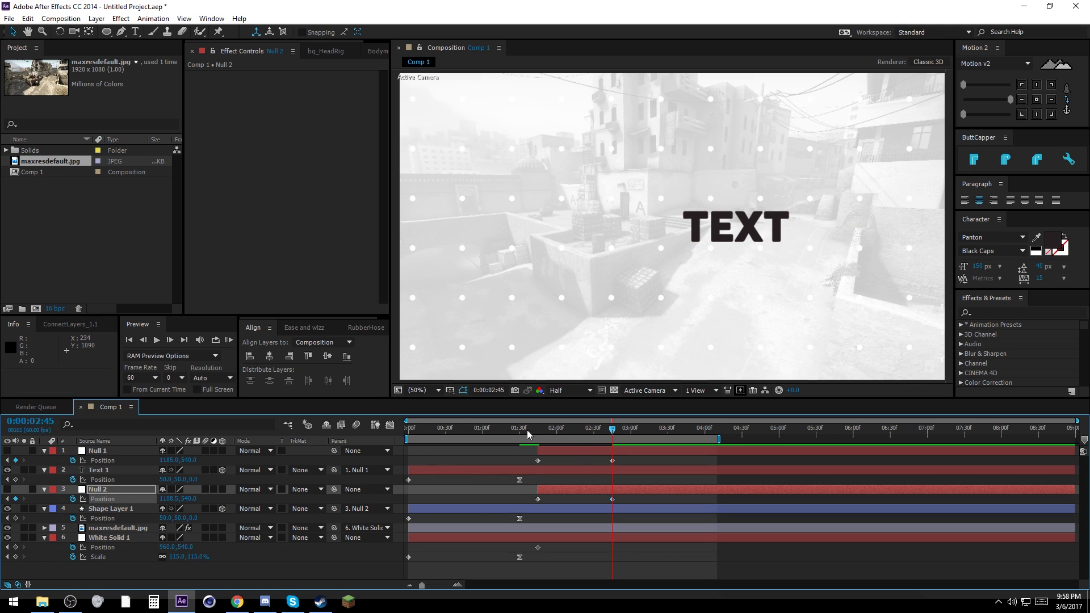
{"action": "left_click_drag", "start_coordinate": [527, 431], "coordinate": [612, 436]}
Enter a 225-based expression in White Solid 1's Position X, reaching 1034.3, and zoom to 25%
{"action": "left_click", "coordinate": [113, 538]}
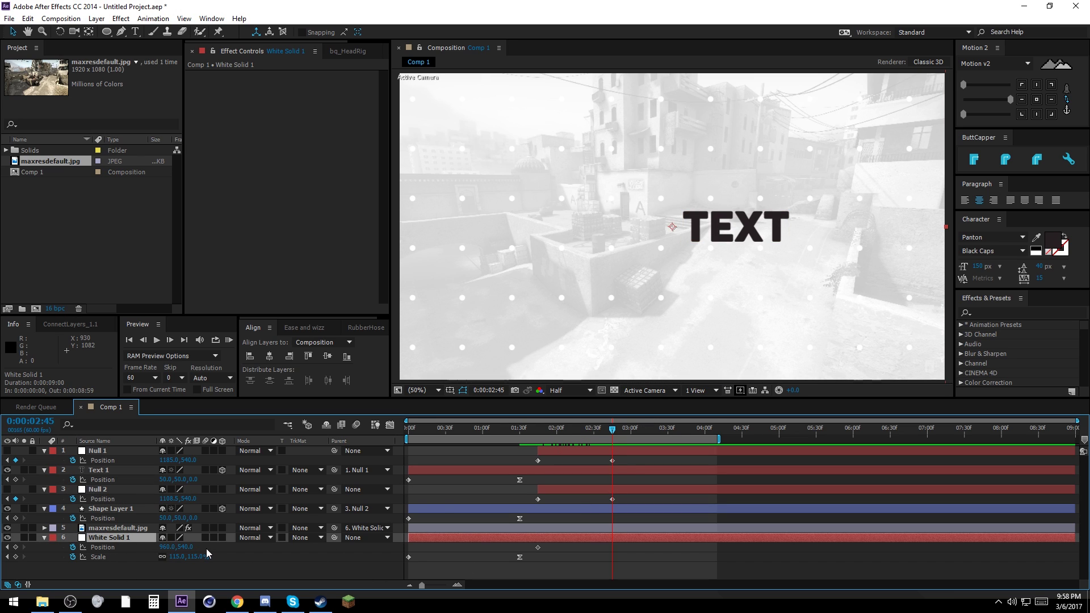
{"action": "left_click", "coordinate": [169, 547]}
{"action": "type", "text": "225"}
{"action": "key", "text": "Home"}
{"action": "key", "text": "End"}
{"action": "type", "text": ")"}
{"action": "key", "text": "Return"}
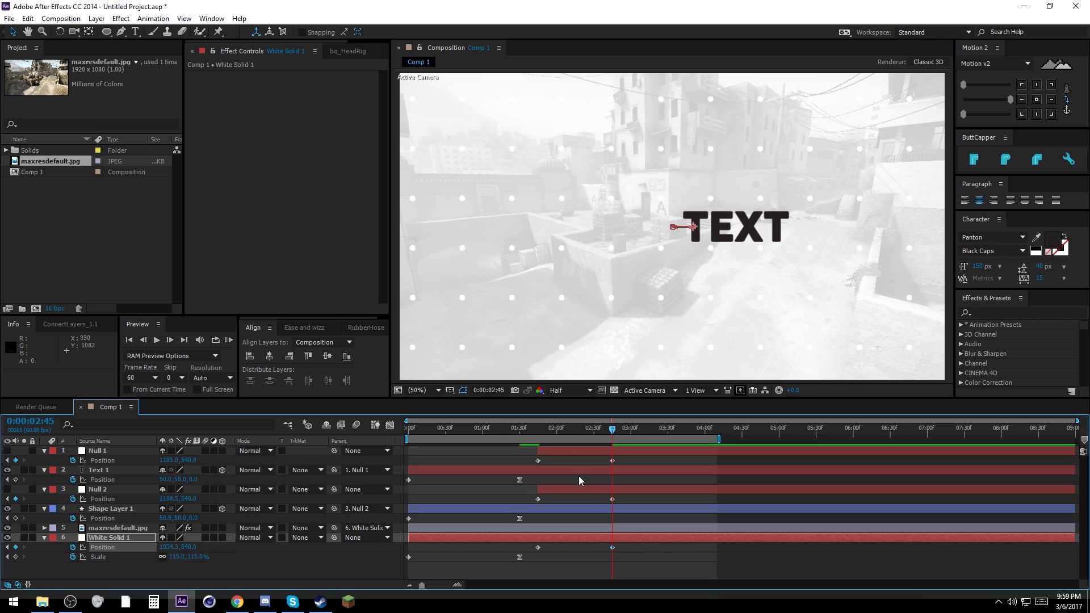
{"action": "key", "text": "comma"}
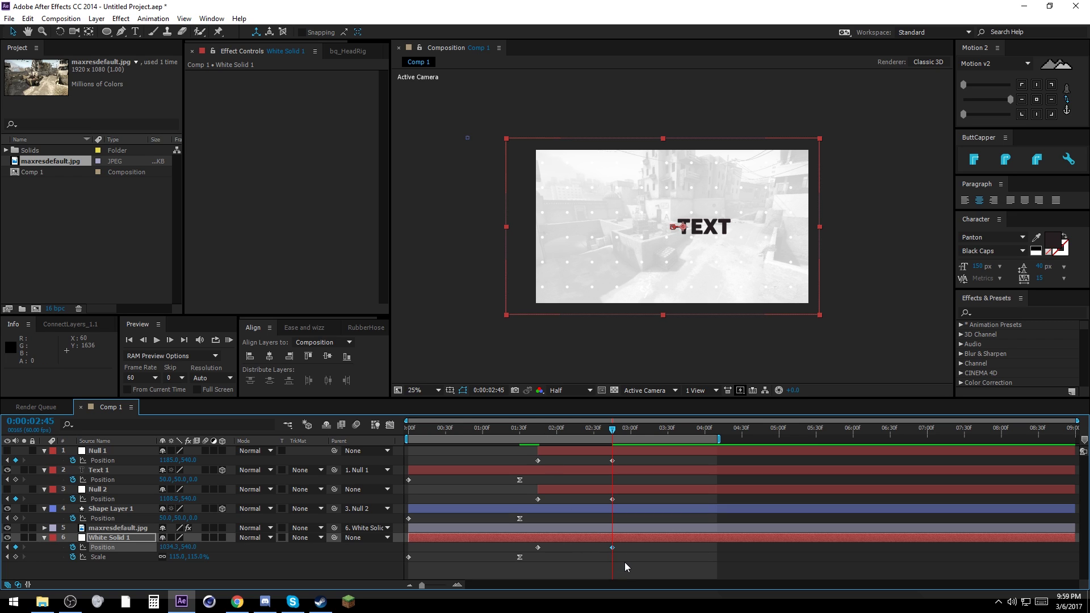
Drag both White Solid 1 Position keyframes right so the slide runs from about X 1112 to 1186
{"action": "left_click_drag", "start_coordinate": [622, 560], "coordinate": [530, 545]}
{"action": "left_click", "coordinate": [537, 434]}
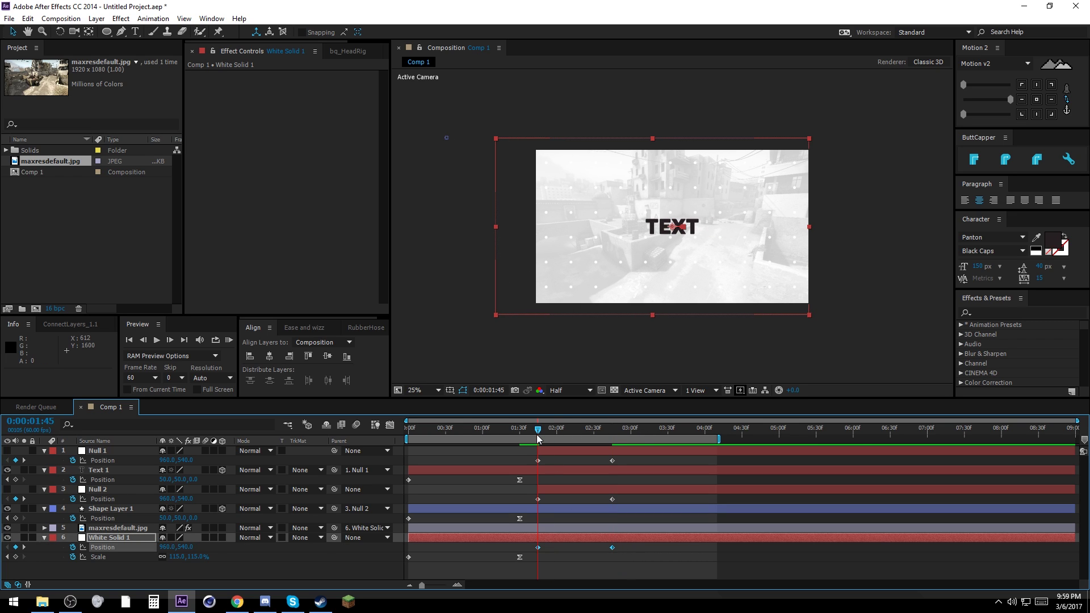
{"action": "left_click_drag", "start_coordinate": [572, 228], "coordinate": [593, 228]}
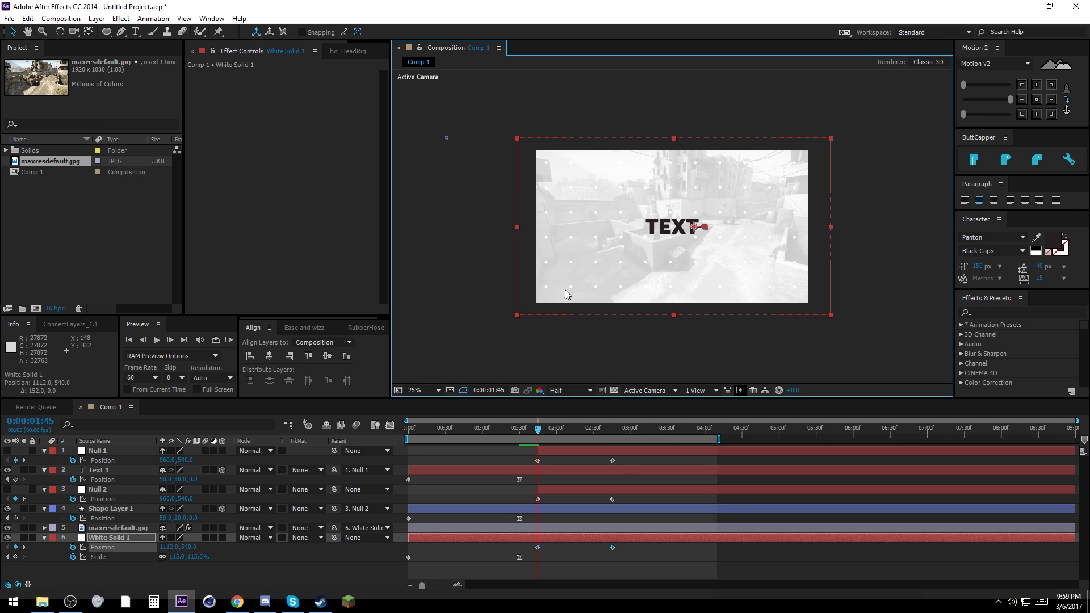
{"action": "left_click", "coordinate": [592, 557]}
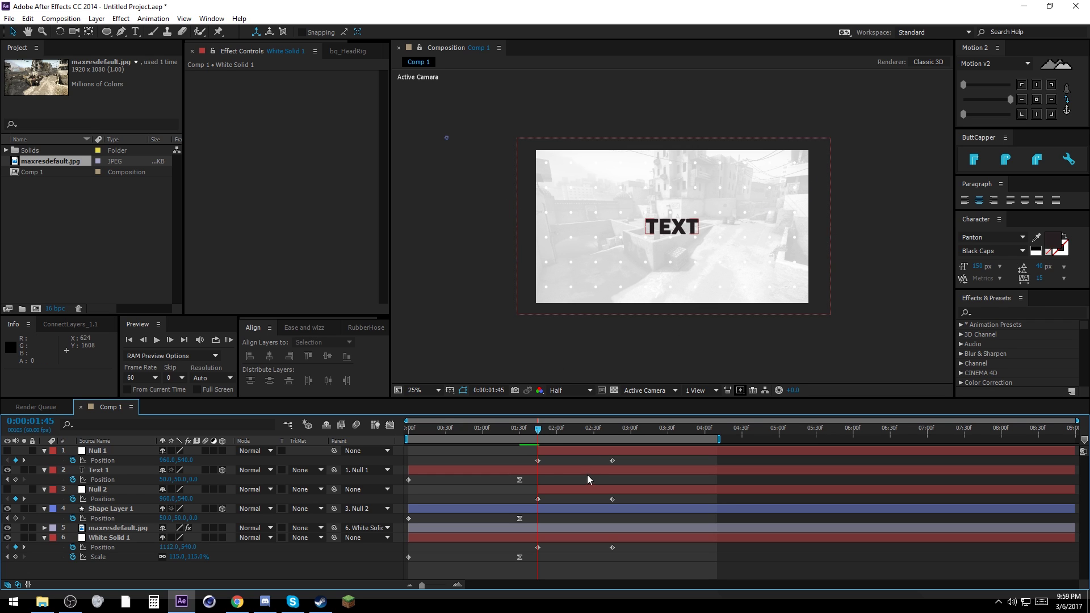
{"action": "left_click_drag", "start_coordinate": [538, 432], "coordinate": [618, 439]}
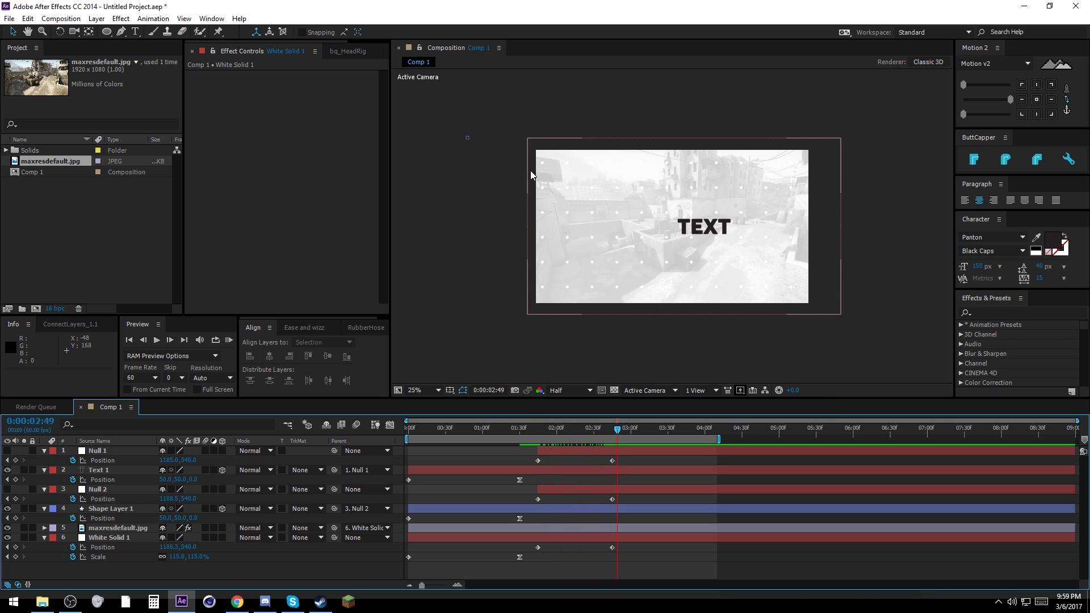
{"action": "scroll", "coordinate": [681, 265], "scroll_direction": "up", "scroll_amount": 1}
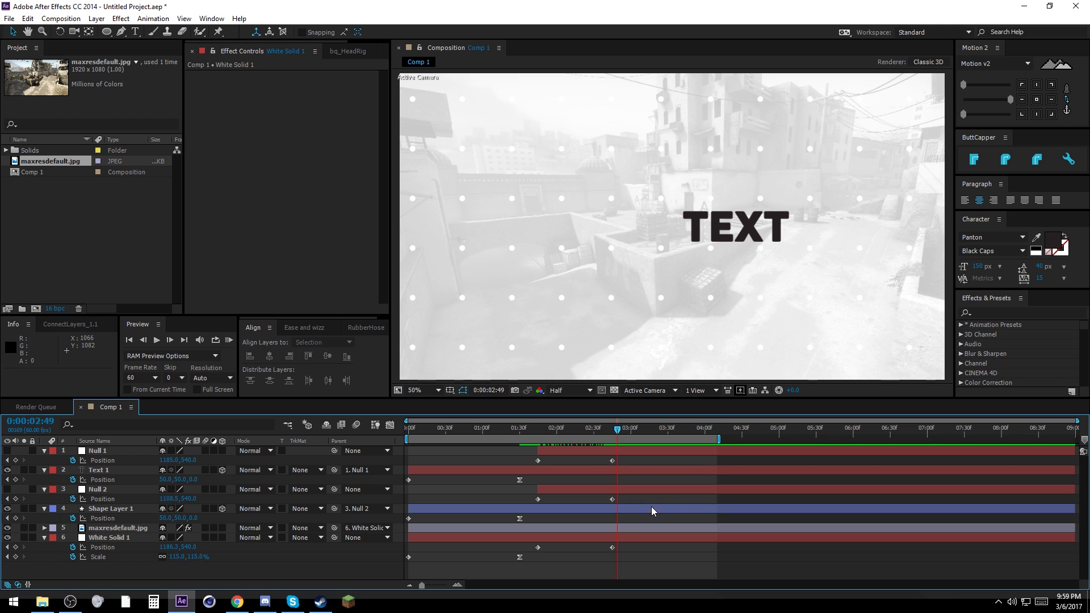
Easy-ease all six position keyframes and adjust the ease strength on the starting and ending keyframes
{"action": "left_click_drag", "start_coordinate": [626, 459], "coordinate": [531, 557]}
{"action": "key", "text": "F9"}
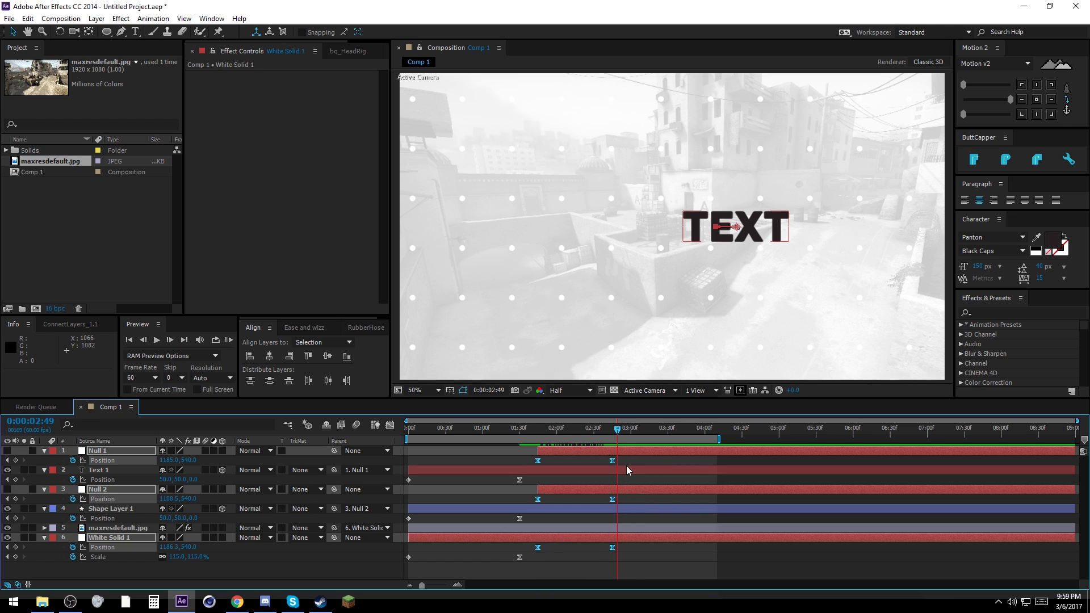
{"action": "left_click_drag", "start_coordinate": [546, 461], "coordinate": [526, 564]}
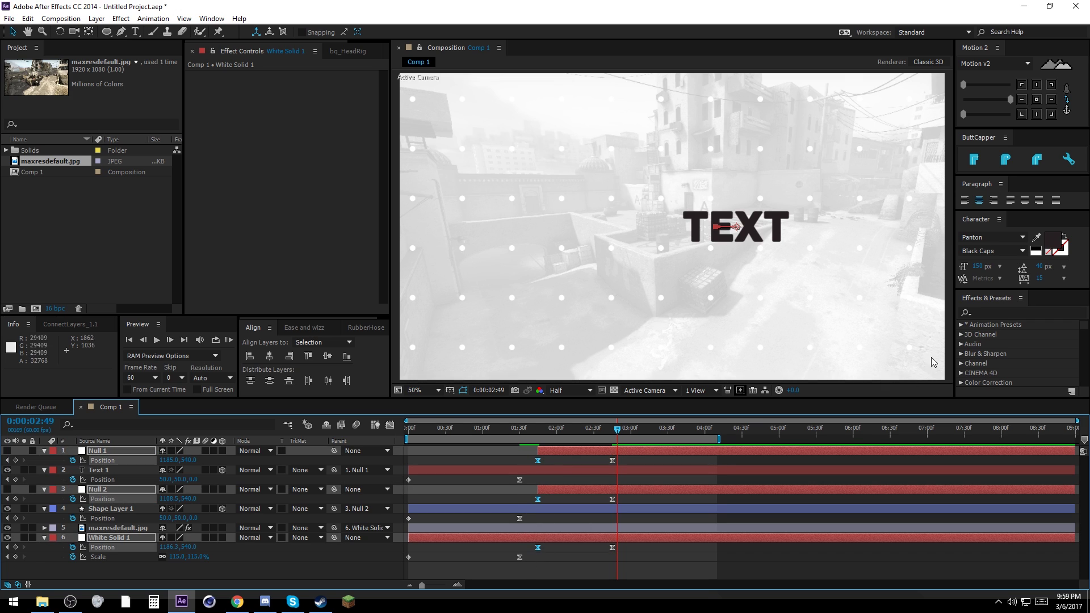
{"action": "left_click", "coordinate": [997, 99]}
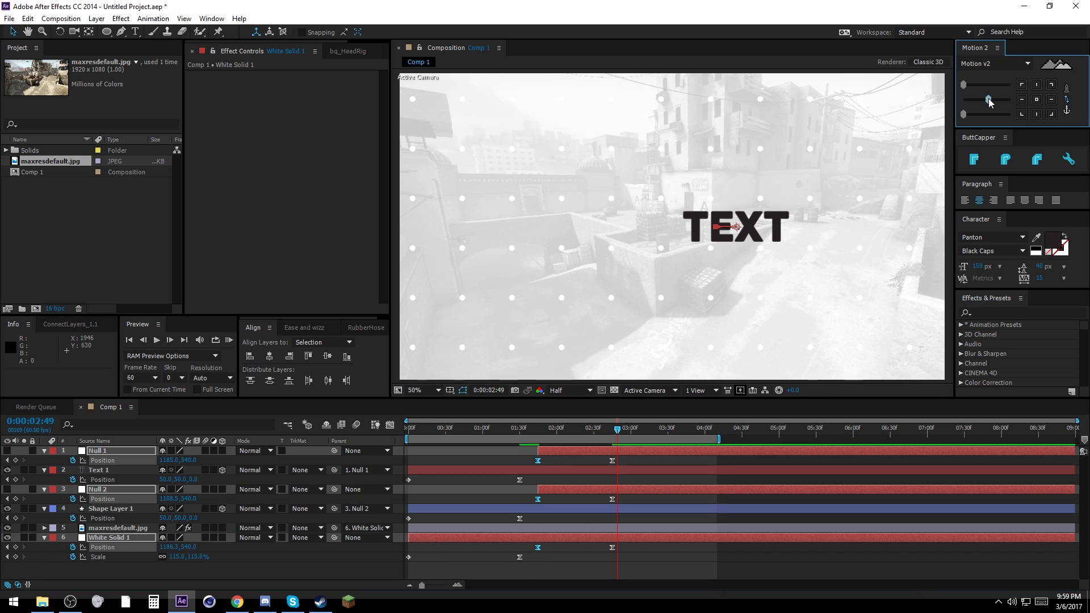
{"action": "left_click_drag", "start_coordinate": [622, 464], "coordinate": [596, 562]}
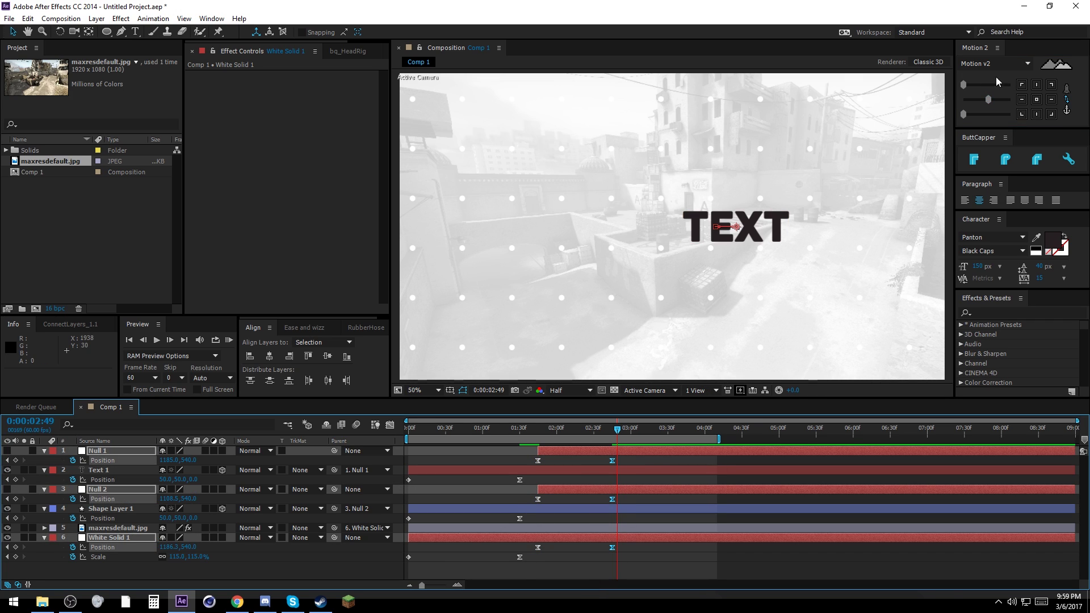
{"action": "left_click", "coordinate": [1004, 99]}
{"action": "left_click", "coordinate": [542, 565]}
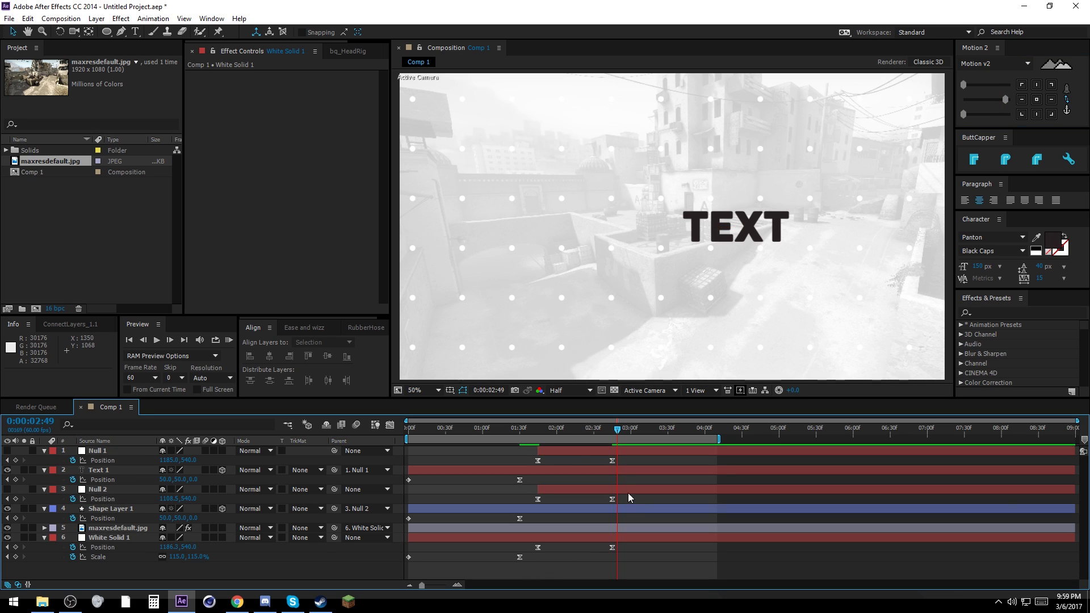
{"action": "left_click_drag", "start_coordinate": [521, 433], "coordinate": [612, 437]}
Nudge the Null 2 dot grid and White Solid 1 end positions left, then shift the dot grid slightly right
{"action": "left_click", "coordinate": [621, 489]}
{"action": "key", "text": "shift+Left"}
{"action": "key", "text": "shift+Left"}
{"action": "key", "text": "shift+Left"}
{"action": "key", "text": "shift+Left"}
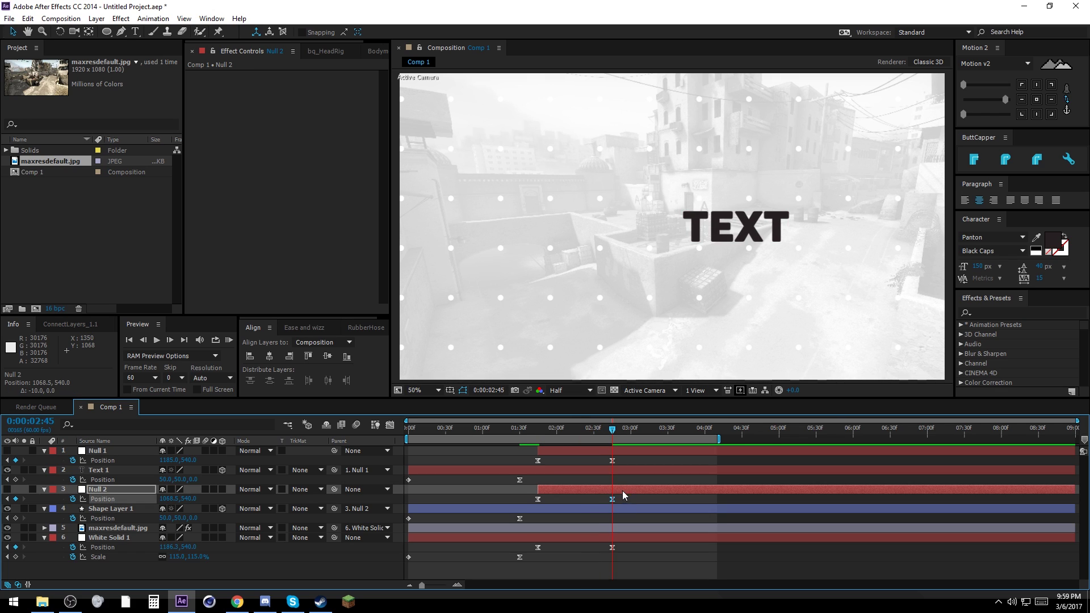
{"action": "left_click", "coordinate": [587, 540]}
{"action": "key", "text": "shift+Left"}
{"action": "key", "text": "shift+Left"}
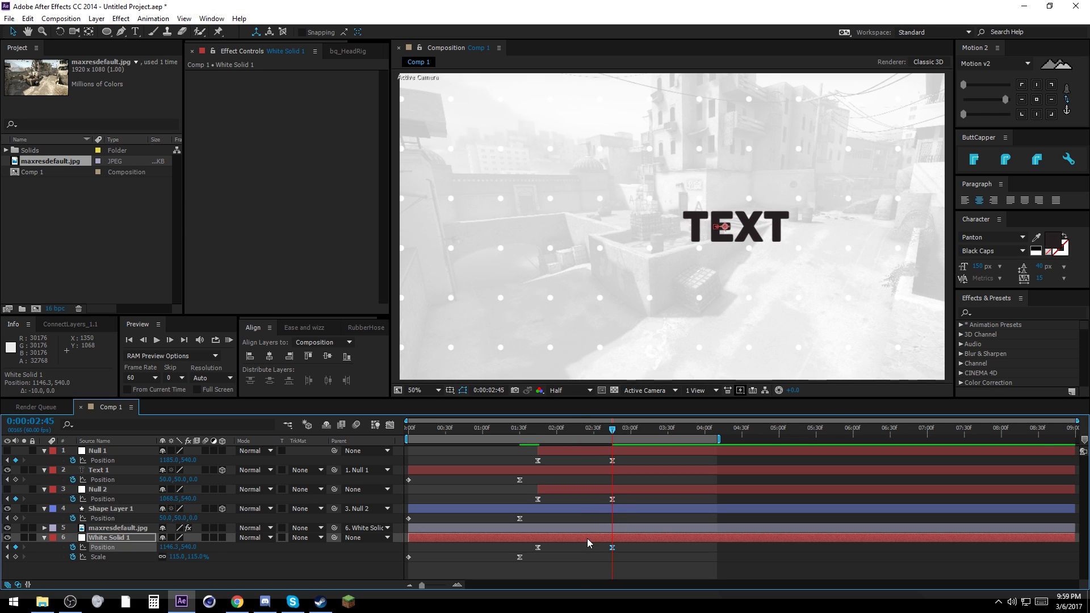
{"action": "left_click", "coordinate": [585, 489]}
{"action": "key", "text": "Right"}
{"action": "key", "text": "Right"}
{"action": "key", "text": "Right"}
{"action": "key", "text": "Right"}
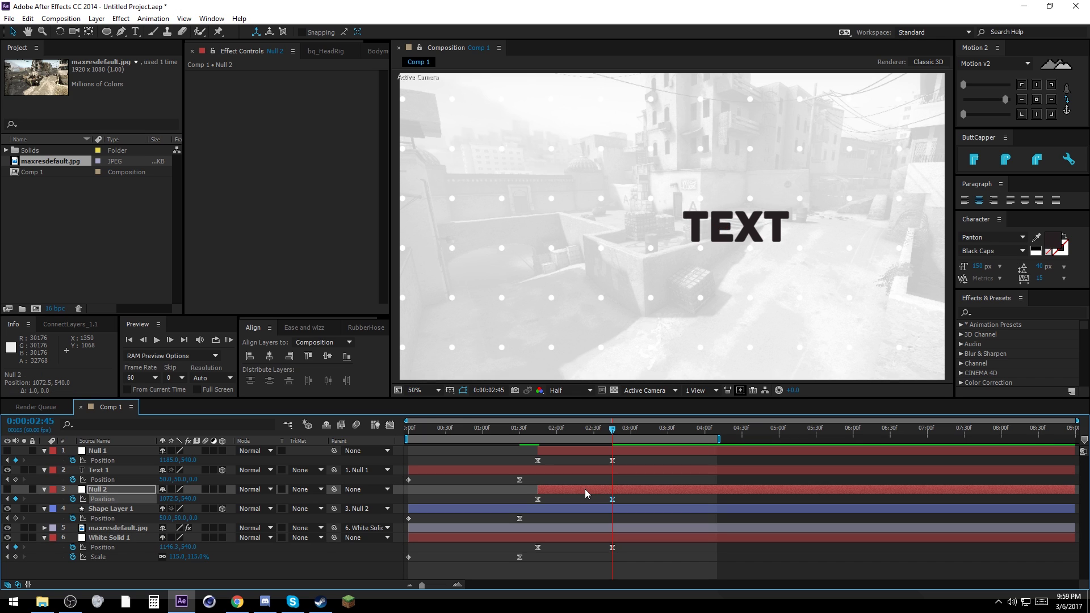
{"action": "key", "text": "Right"}
{"action": "key", "text": "Right"}
{"action": "key", "text": "Right"}
{"action": "key", "text": "Right"}
{"action": "key", "text": "Right"}
{"action": "key", "text": "Right"}
{"action": "key", "text": "Right"}
{"action": "key", "text": "Right"}
{"action": "key", "text": "F2"}
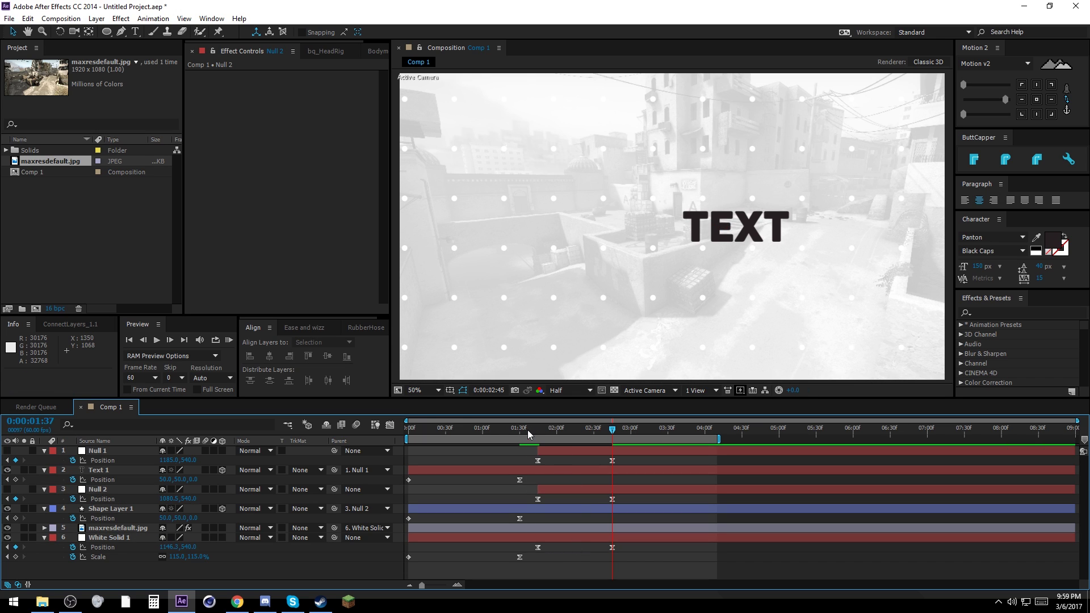
{"action": "left_click_drag", "start_coordinate": [527, 434], "coordinate": [588, 430]}
Select all layers and collapse their properties
{"action": "left_click", "coordinate": [739, 231]}
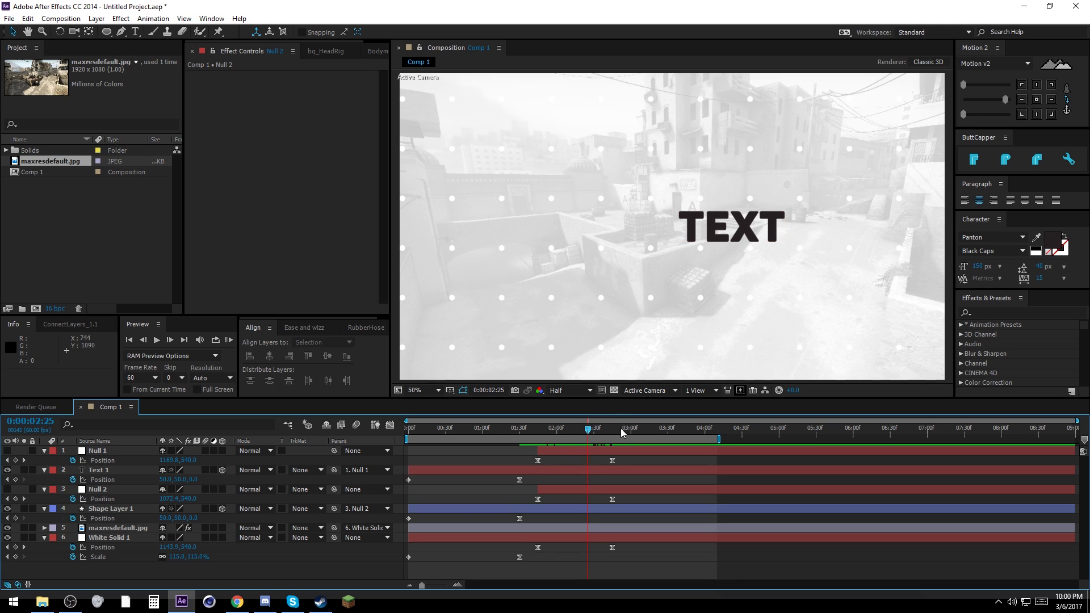
{"action": "key", "text": "ctrl+a"}
{"action": "left_click", "coordinate": [45, 489]}
{"action": "left_click", "coordinate": [305, 531]}
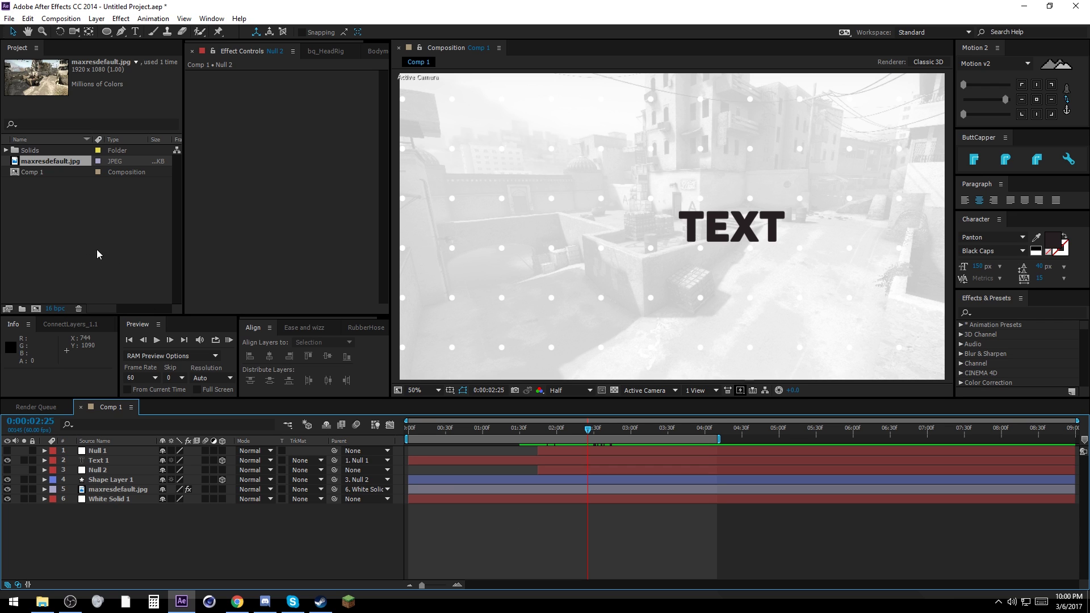
Import monstercat_logo_final_noshaddow(large).png from Pictures > Camera Roll and place it above Null 1
{"action": "double_click", "coordinate": [91, 218]}
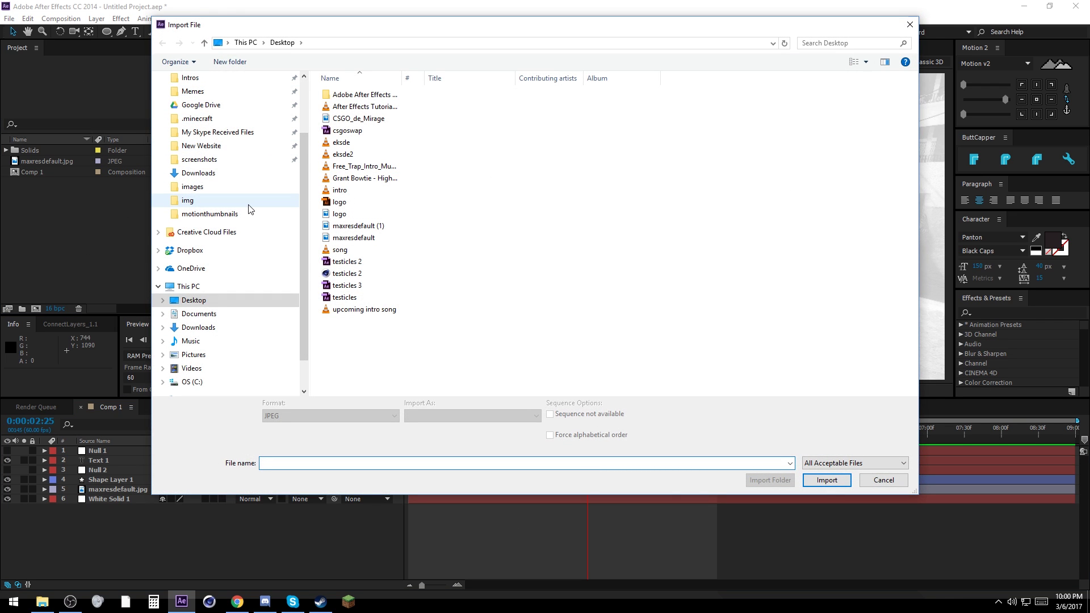
{"action": "scroll", "coordinate": [224, 168], "scroll_direction": "up", "scroll_amount": 2}
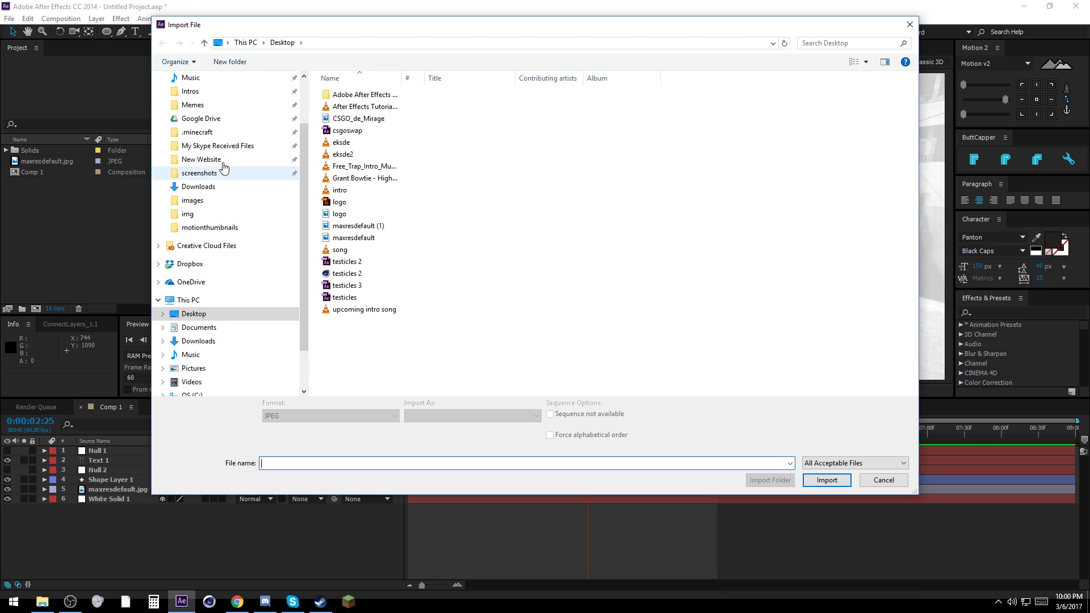
{"action": "left_click", "coordinate": [212, 114]}
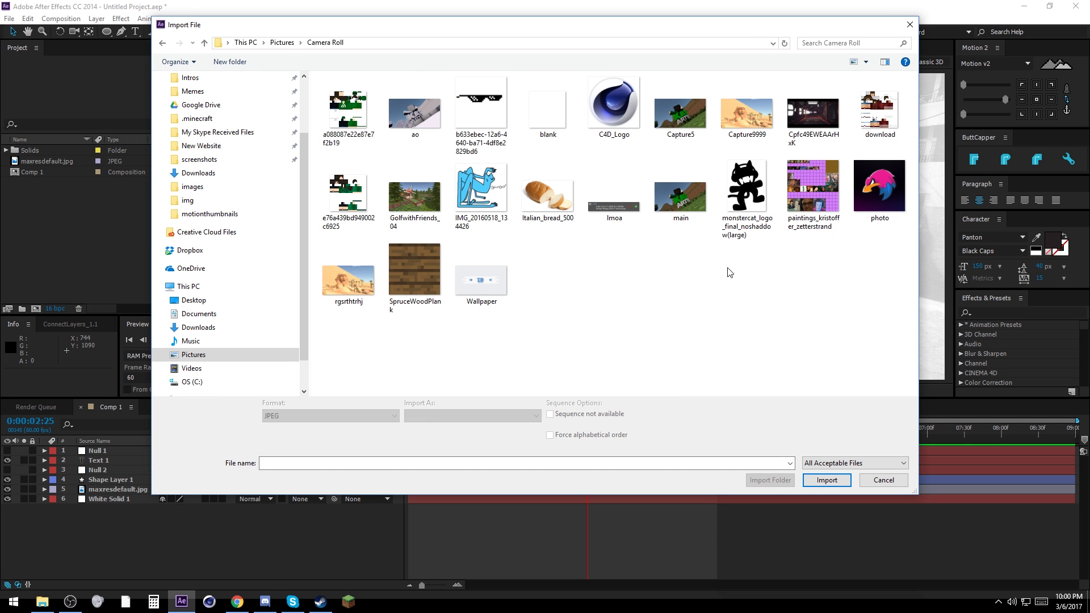
{"action": "left_click", "coordinate": [744, 239]}
{"action": "left_click", "coordinate": [827, 472]}
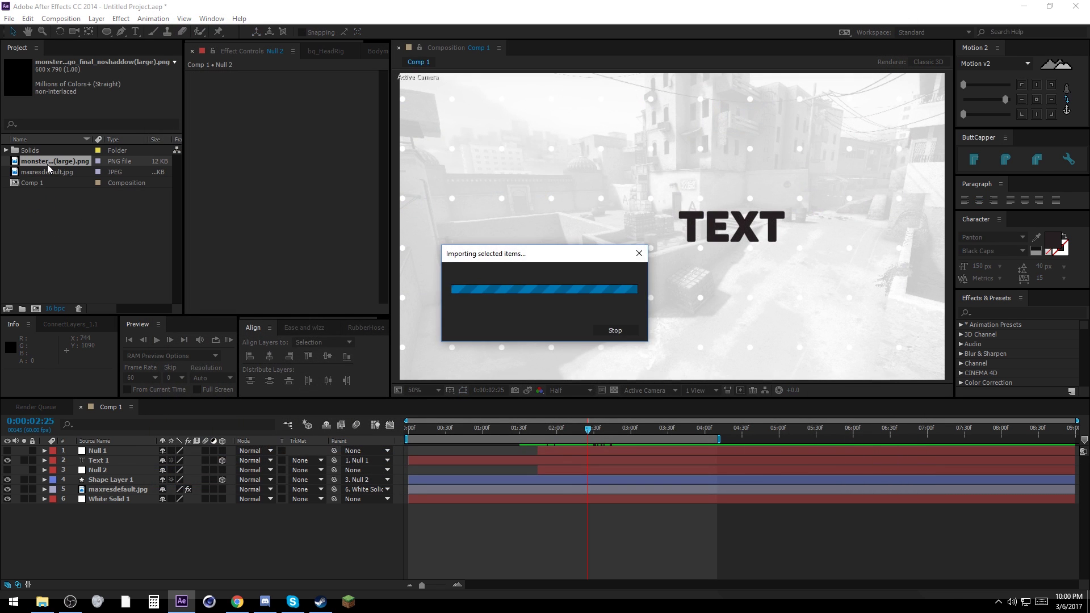
{"action": "left_click_drag", "start_coordinate": [52, 161], "coordinate": [112, 451]}
Scale the Monstercat logo layer to 20%
{"action": "key", "text": "s"}
{"action": "left_click", "coordinate": [179, 461]}
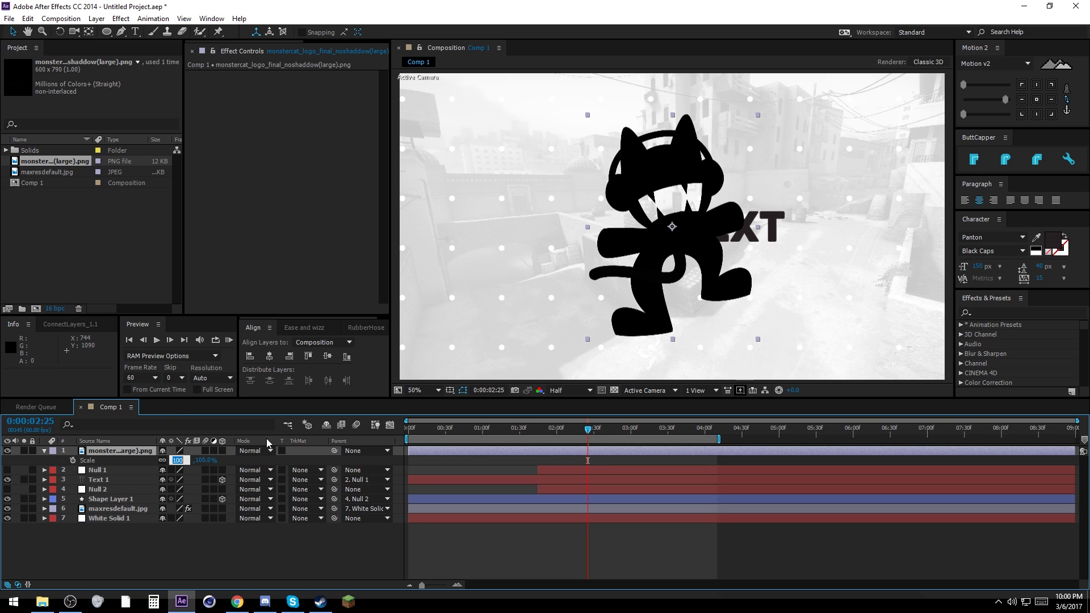
{"action": "type", "text": "20"}
{"action": "key", "text": "Return"}
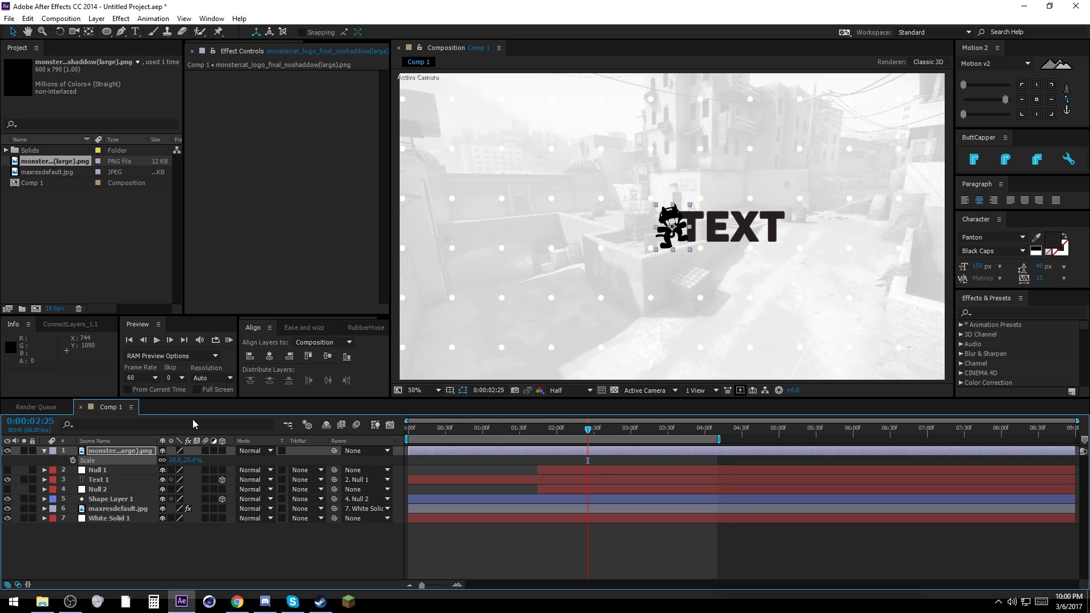
Tint the logo with a Fill effect sampled from TEXT's dark colour and move it left of TEXT
{"action": "right_click", "coordinate": [272, 165]}
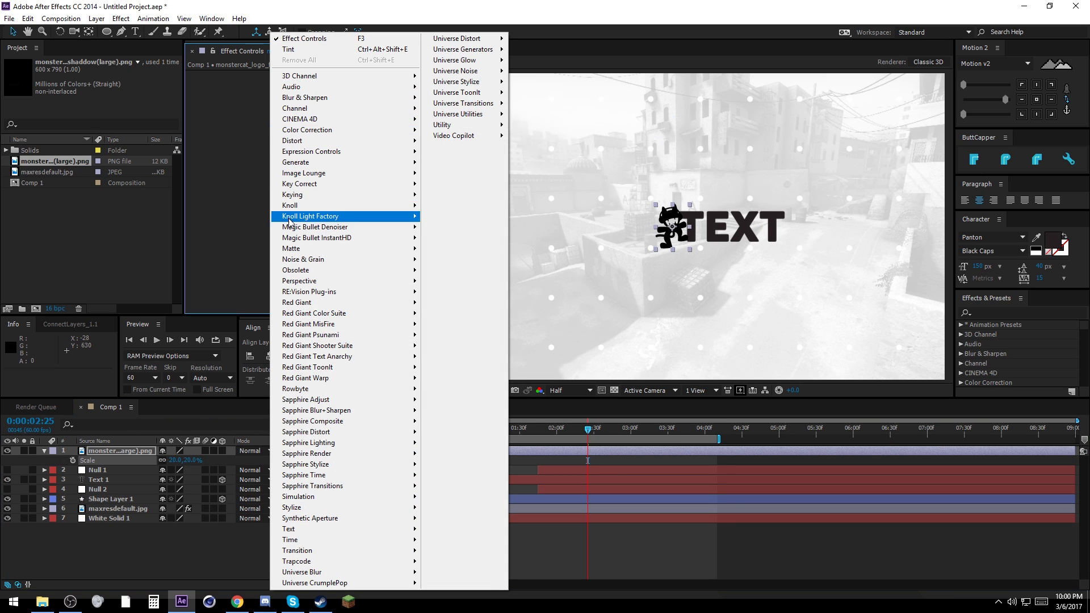
{"action": "mouse_move", "coordinate": [305, 165]}
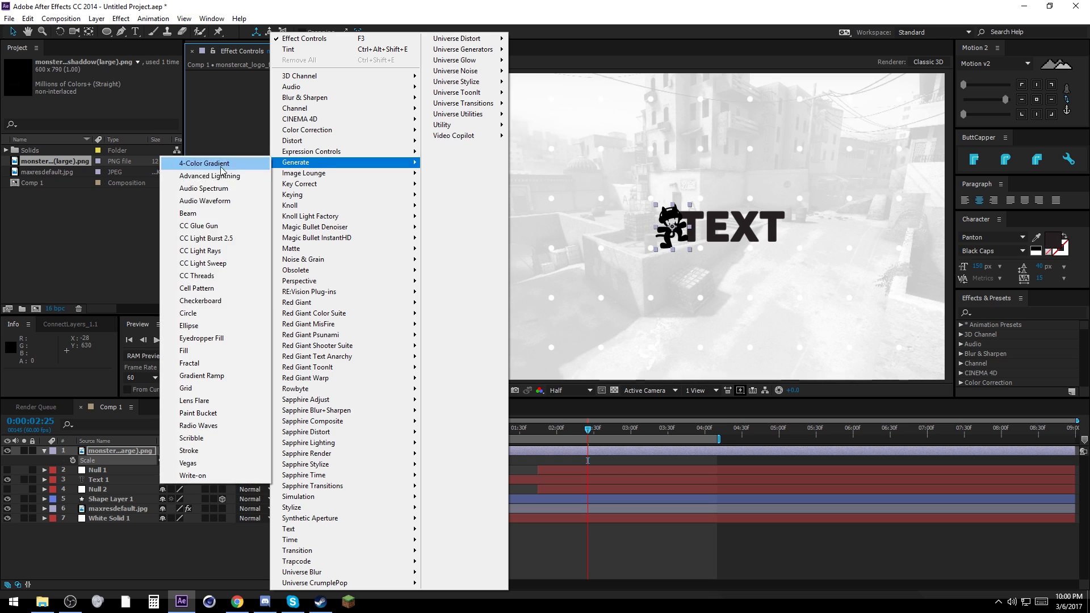
{"action": "left_click", "coordinate": [187, 328]}
{"action": "left_click", "coordinate": [317, 104]}
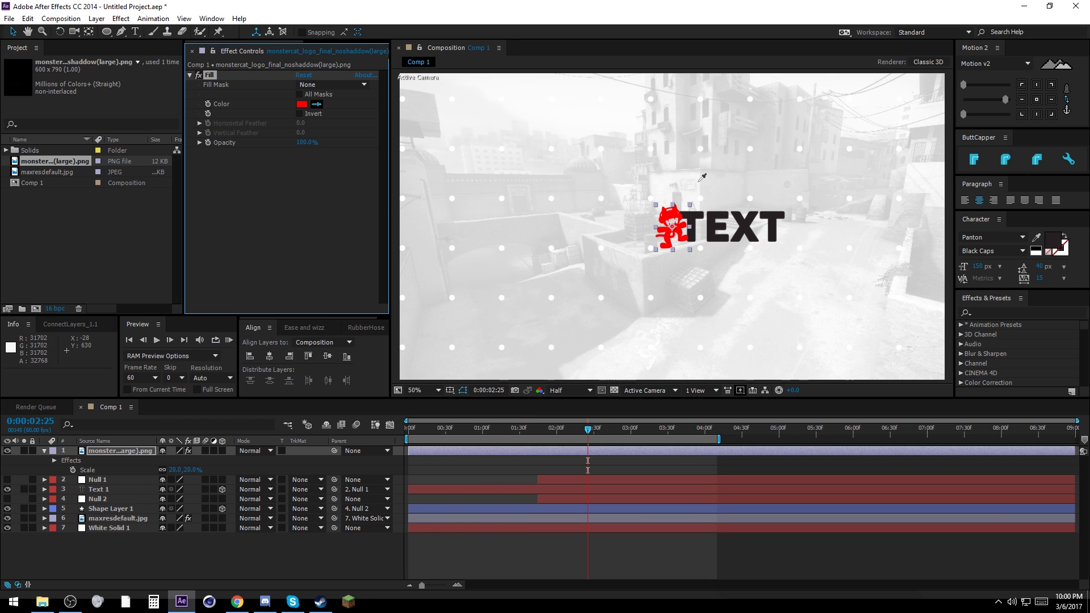
{"action": "left_click", "coordinate": [715, 215]}
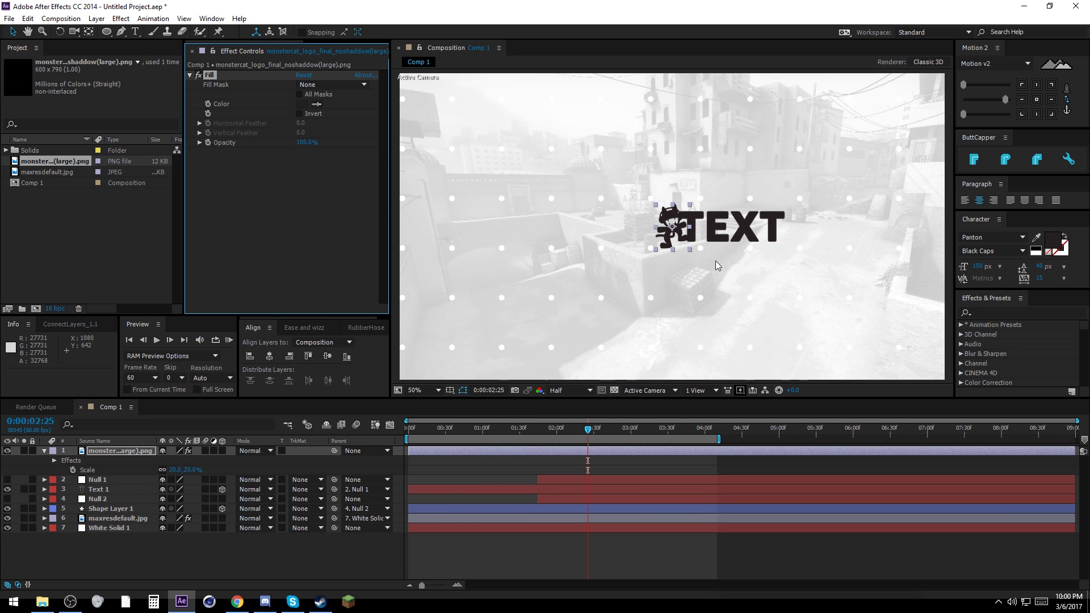
{"action": "left_click_drag", "start_coordinate": [667, 237], "coordinate": [593, 238]}
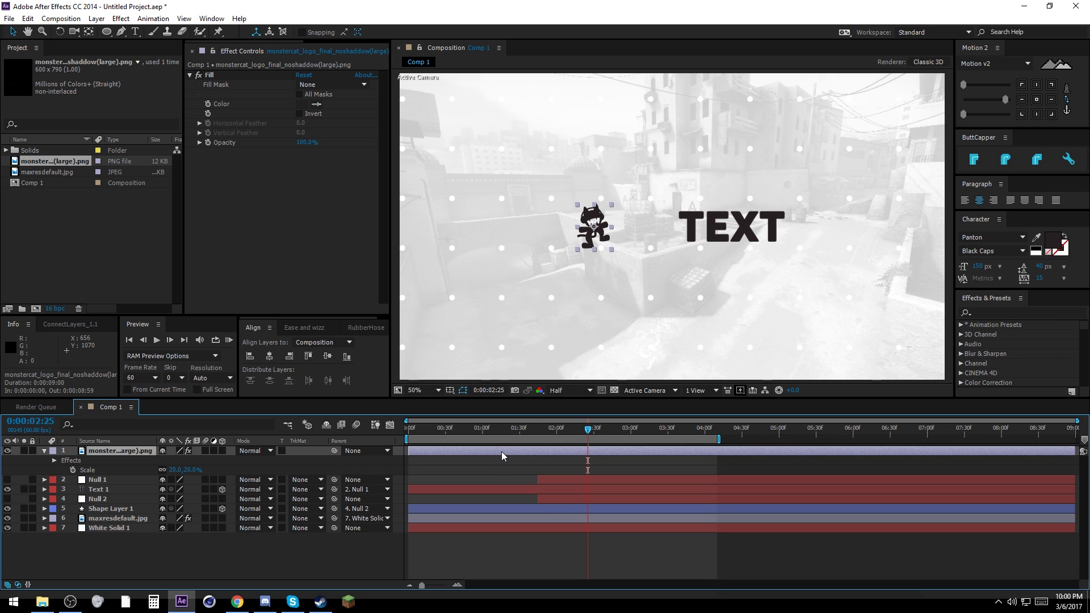
Check Null 1's position keyframes and trim the logo layer to start later
{"action": "key", "text": "p"}
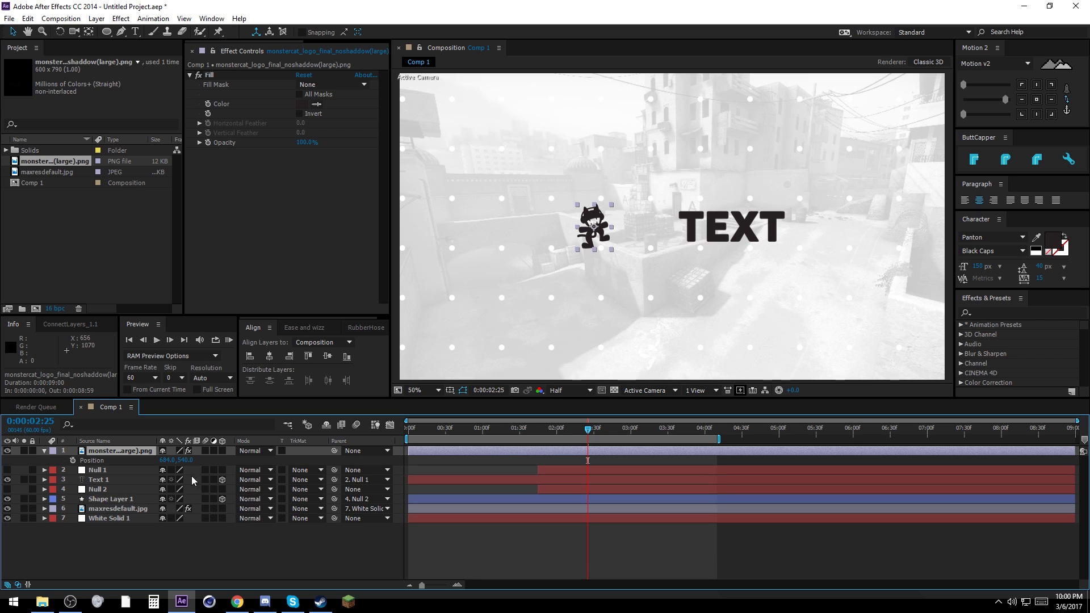
{"action": "left_click", "coordinate": [97, 470]}
{"action": "key", "text": "p"}
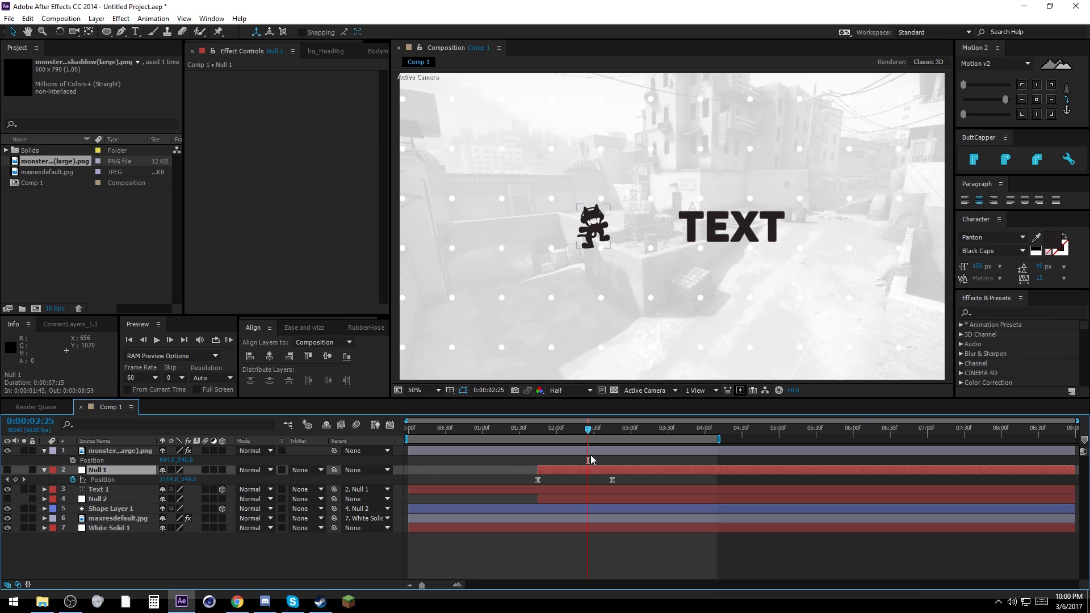
{"action": "left_click", "coordinate": [500, 450]}
{"action": "key", "text": "k"}
{"action": "left_click_drag", "start_coordinate": [410, 453], "coordinate": [521, 454]}
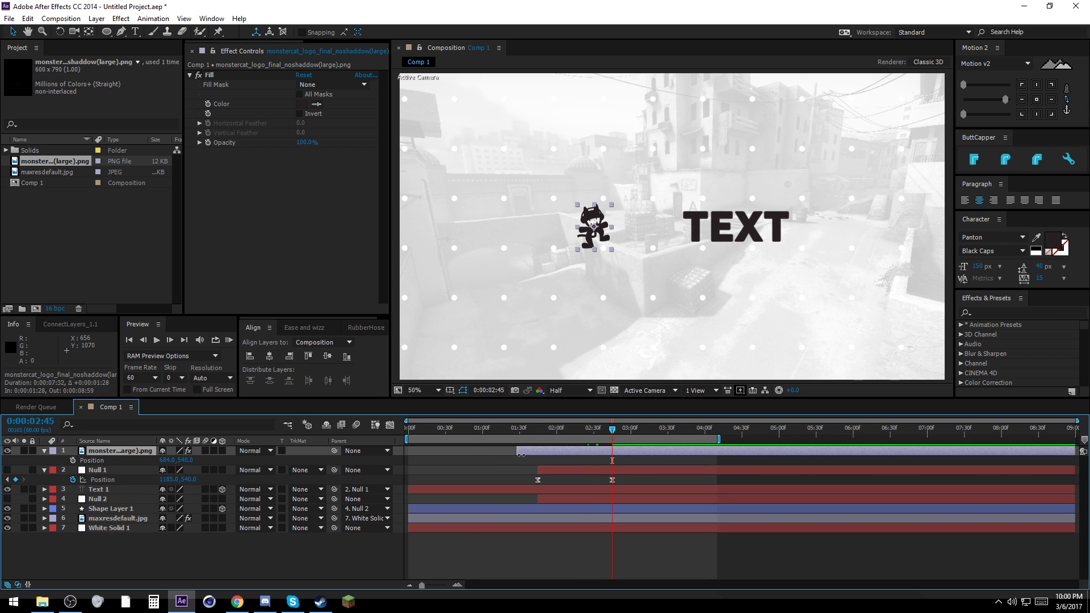
Keyframe the logo beside TEXT at 2:45 and off the left edge at 1:45, with Easy Ease
{"action": "left_click", "coordinate": [73, 461]}
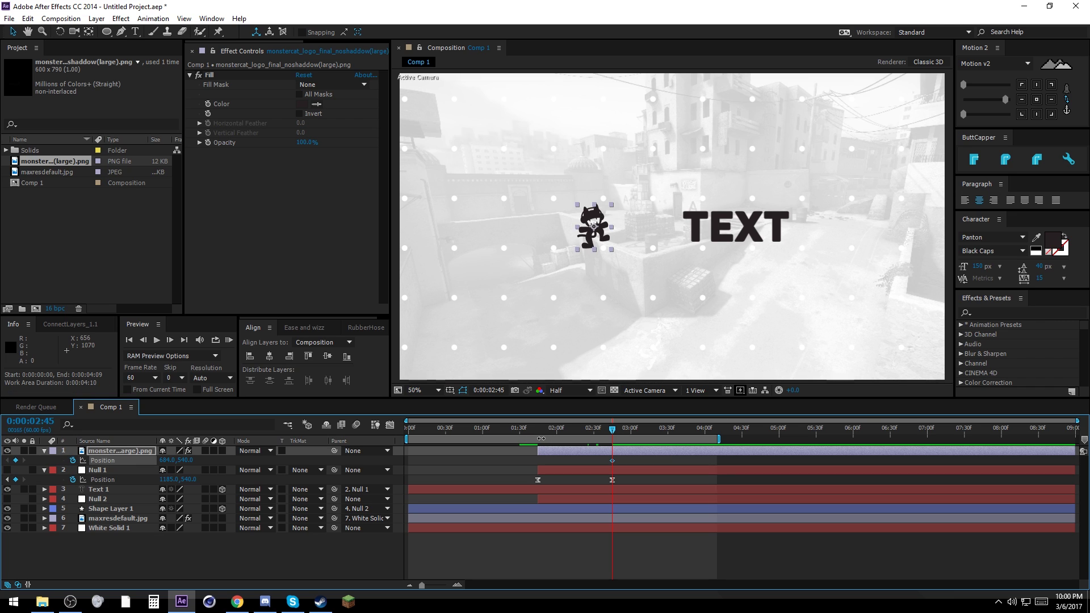
{"action": "key", "text": "j"}
{"action": "left_click_drag", "start_coordinate": [593, 241], "coordinate": [380, 241]}
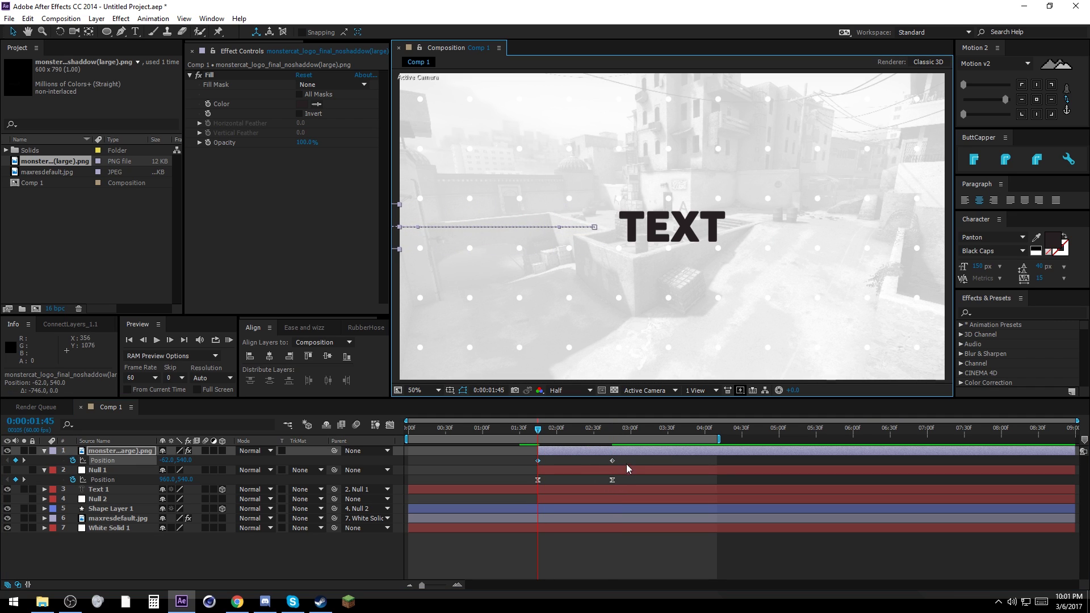
{"action": "key", "text": "F9"}
Open the Keyframe Velocity settings for Null 1's position keyframe
{"action": "left_click", "coordinate": [539, 480]}
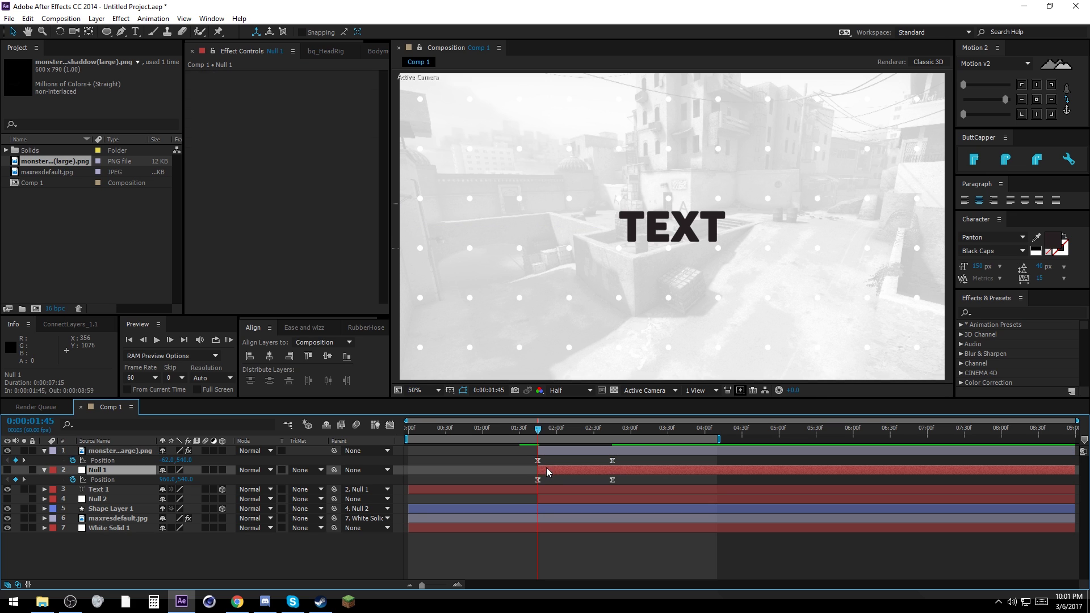
{"action": "right_click", "coordinate": [540, 482]}
{"action": "left_click", "coordinate": [541, 457]}
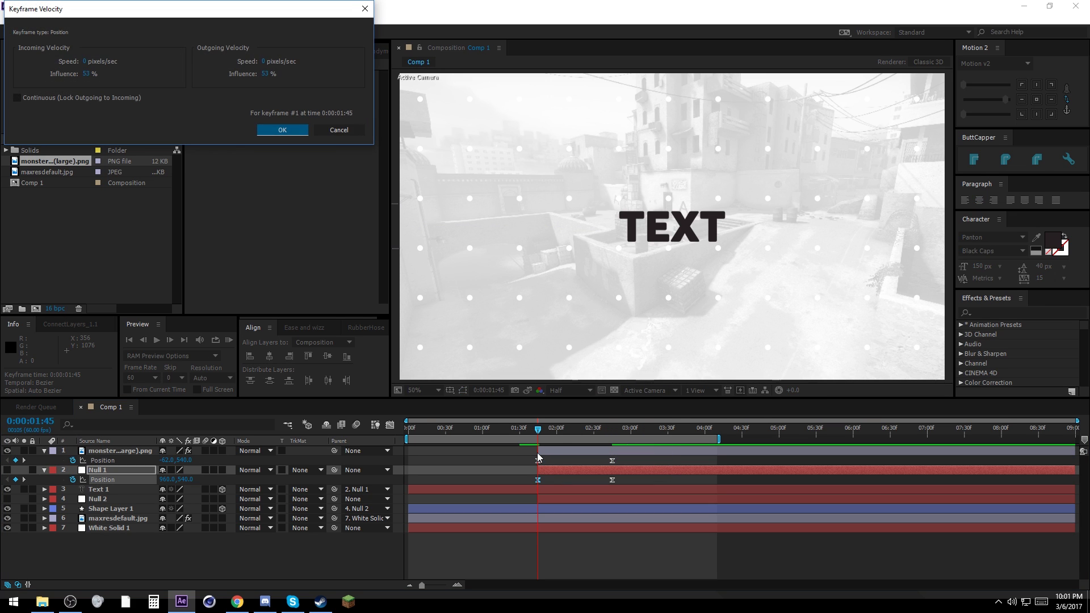
Set the logo's first Position keyframe outgoing influence to 100%
{"action": "key", "text": "Return"}
{"action": "right_click", "coordinate": [538, 461]}
{"action": "left_click", "coordinate": [541, 441]}
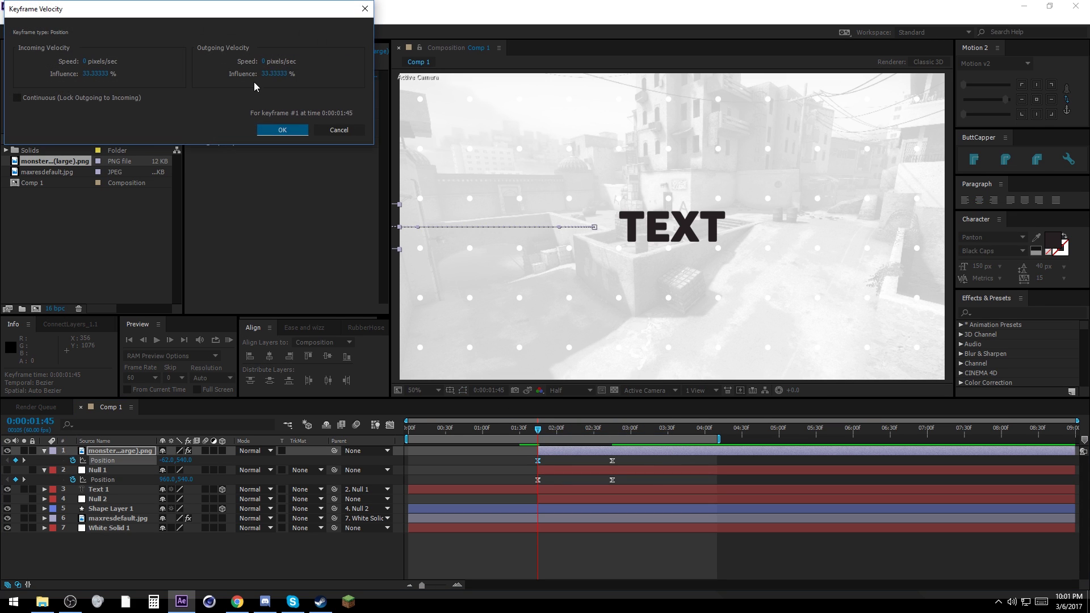
{"action": "left_click", "coordinate": [274, 74]}
{"action": "type", "text": "100"}
{"action": "key", "text": "Return"}
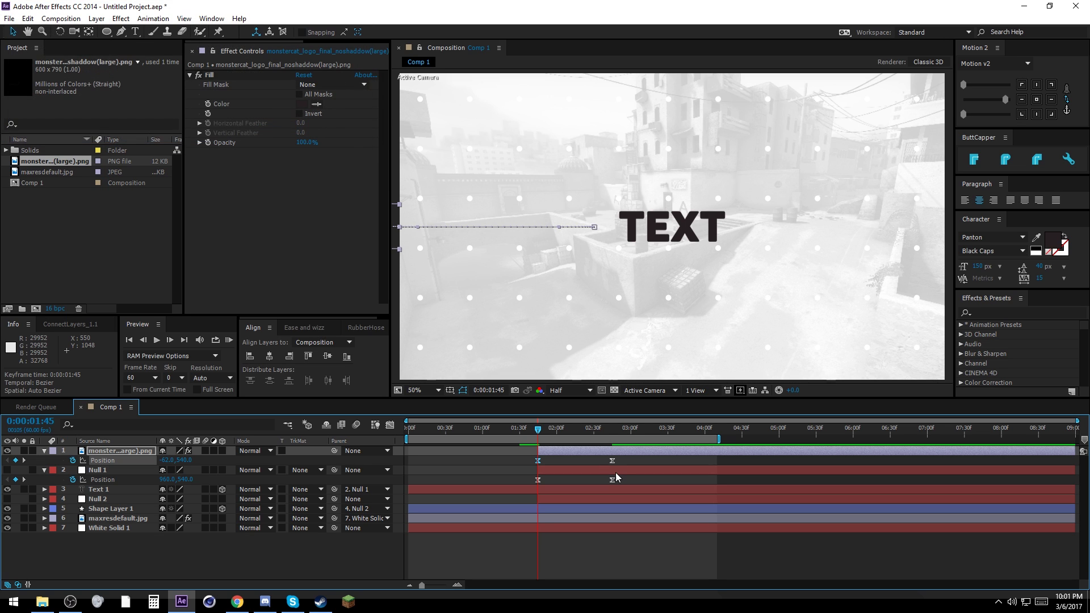
Set the logo's second keyframe incoming influence to 89% and scrub through the slide-in
{"action": "right_click", "coordinate": [612, 481]}
{"action": "left_click", "coordinate": [653, 458]}
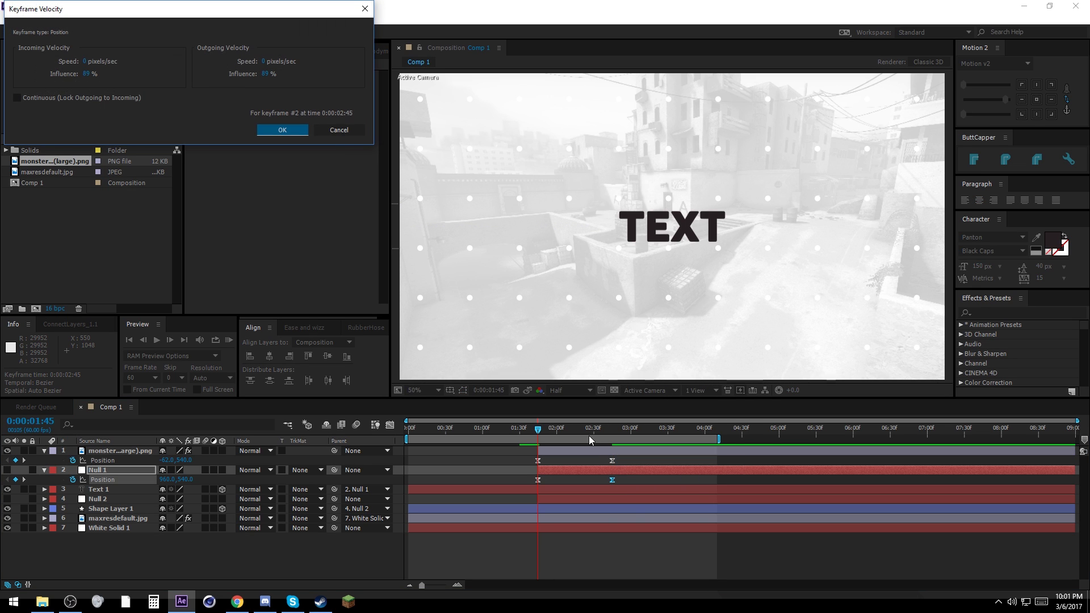
{"action": "key", "text": "Return"}
{"action": "left_click", "coordinate": [613, 461]}
{"action": "key", "text": "ctrl+shift+k"}
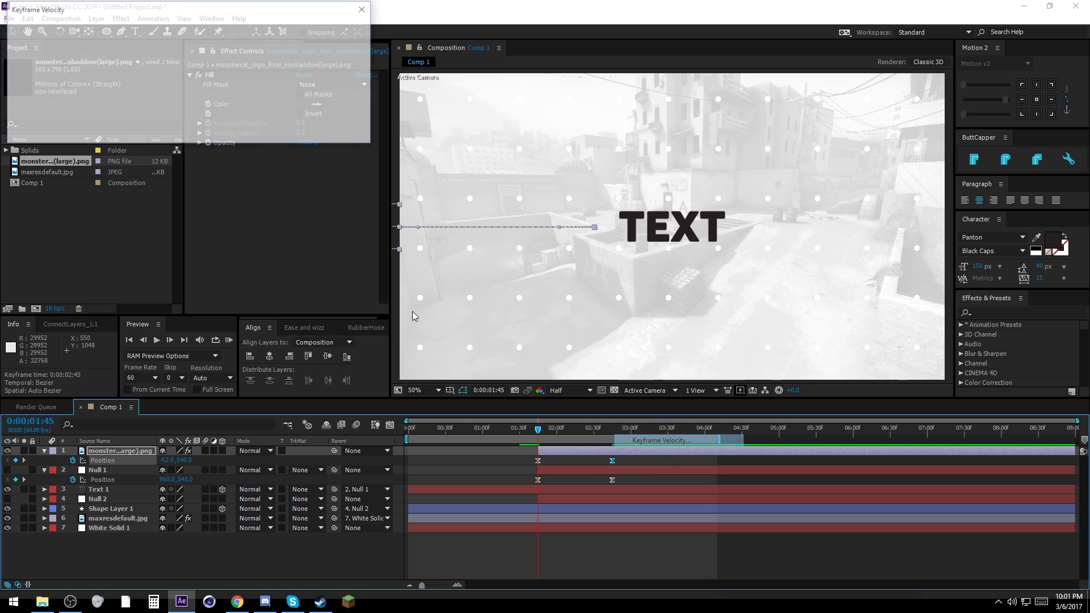
{"action": "left_click", "coordinate": [101, 74]}
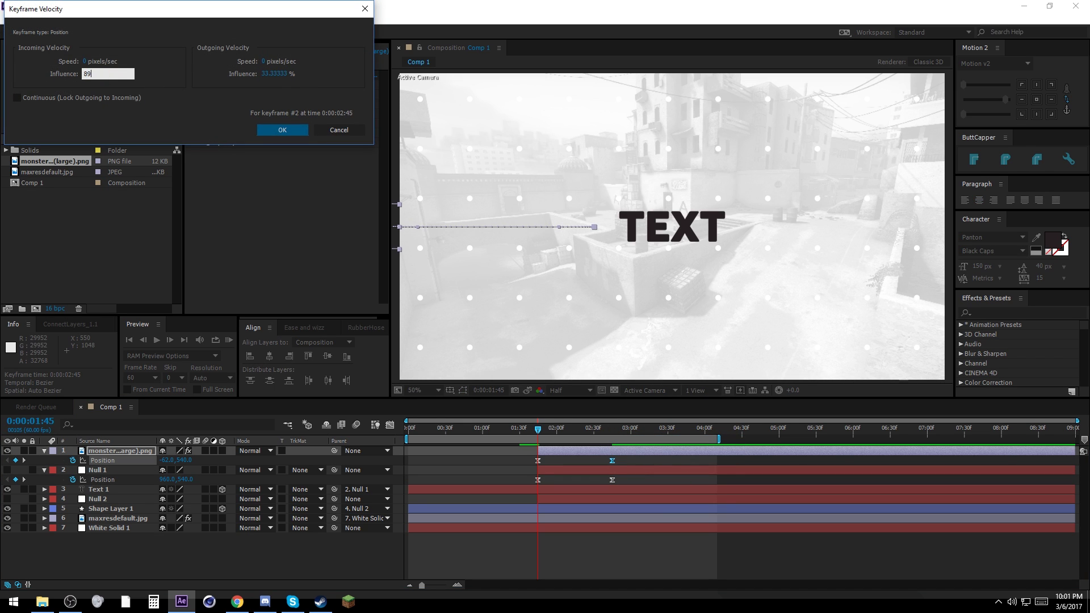
{"action": "key", "text": "Return"}
{"action": "left_click_drag", "start_coordinate": [538, 433], "coordinate": [631, 431]}
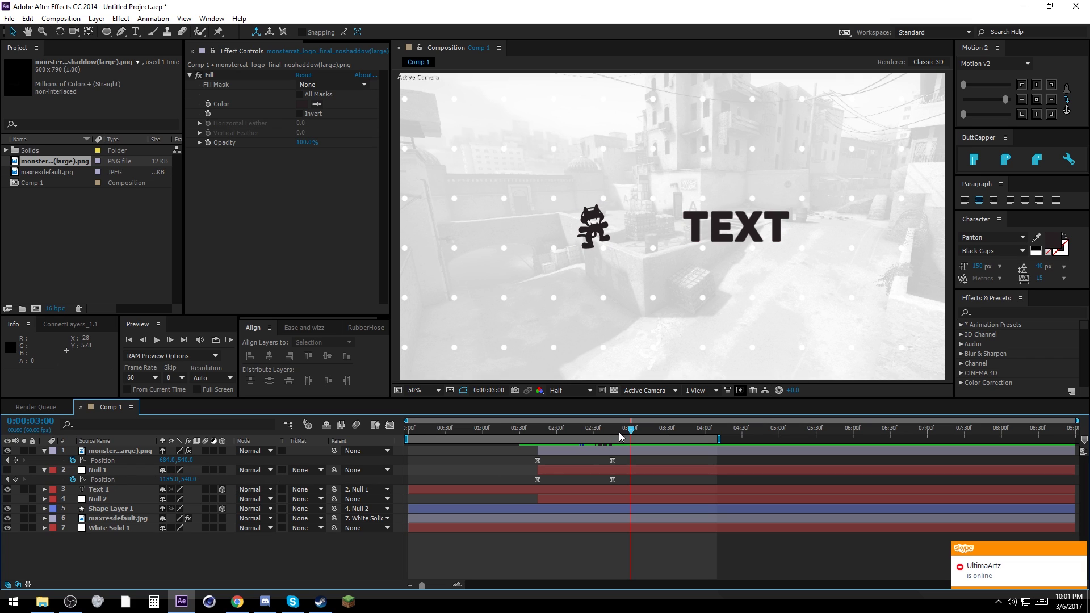
Nudge Null 1's Position at 2:45 to 1173,540, scrubbing to review TEXT's landing
{"action": "left_click_drag", "start_coordinate": [620, 436], "coordinate": [612, 436]}
{"action": "left_click", "coordinate": [202, 491]}
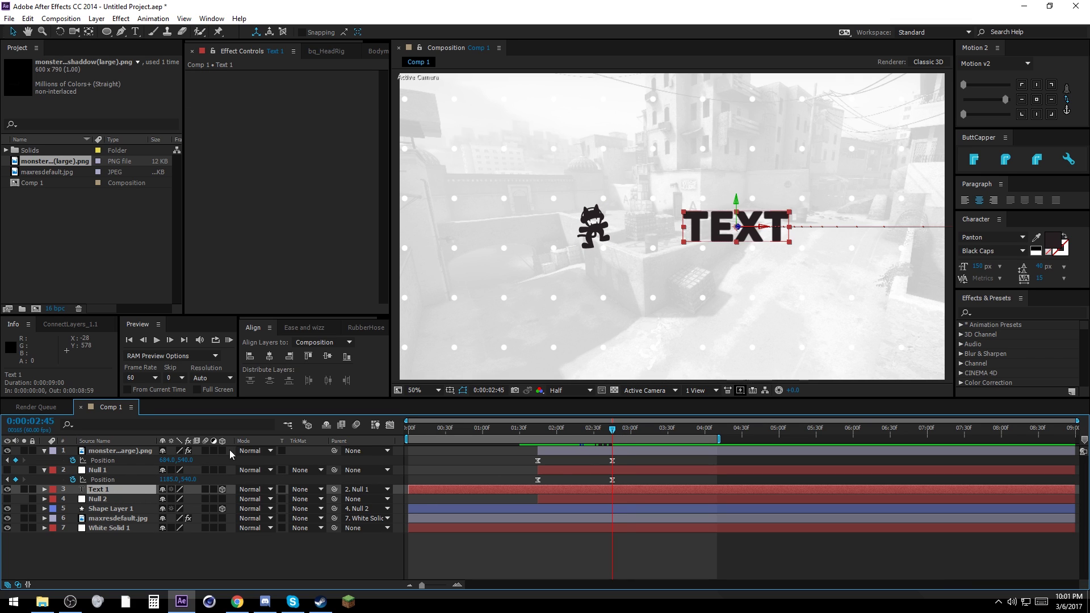
{"action": "left_click", "coordinate": [98, 471]}
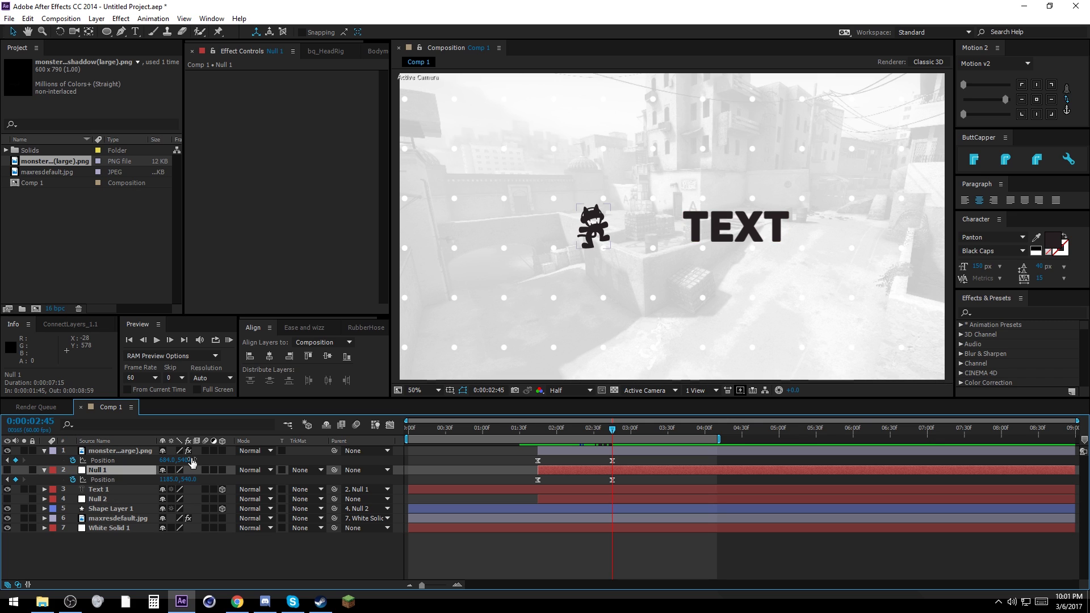
{"action": "key", "text": "shift+Left"}
{"action": "key", "text": "shift+Left"}
{"action": "key", "text": "shift+Left"}
{"action": "key", "text": "shift+Left"}
{"action": "key", "text": "shift+Left"}
{"action": "key", "text": "shift+Left"}
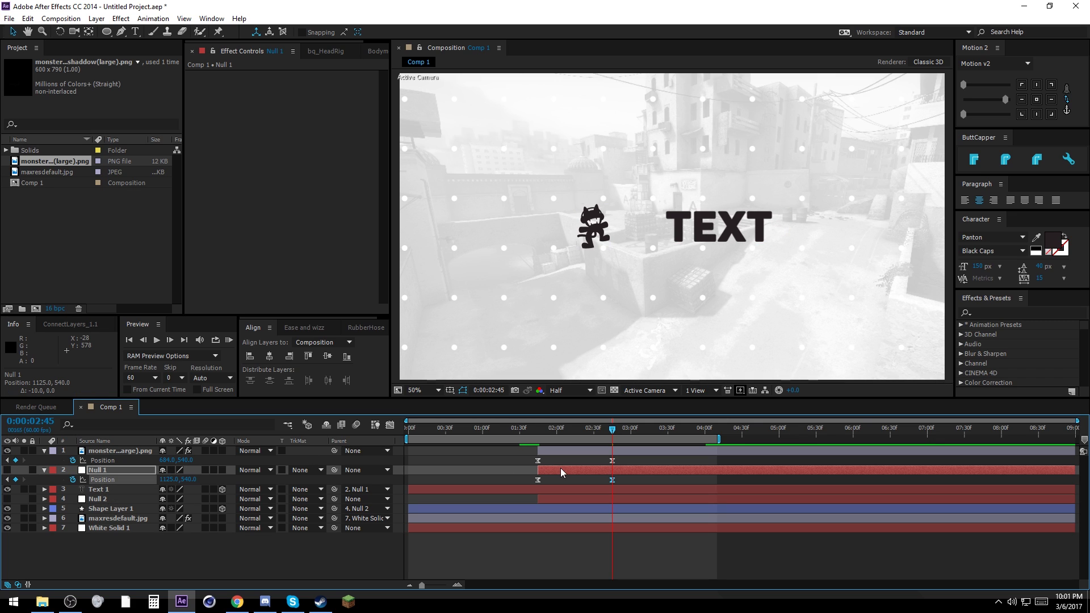
{"action": "left_click_drag", "start_coordinate": [534, 435], "coordinate": [605, 436]}
{"action": "key", "text": "Right"}
{"action": "key", "text": "Right"}
{"action": "key", "text": "Right"}
{"action": "key", "text": "Right"}
{"action": "key", "text": "Right"}
{"action": "key", "text": "Right"}
{"action": "key", "text": "Right"}
{"action": "key", "text": "Right"}
{"action": "key", "text": "Right"}
{"action": "key", "text": "Right"}
{"action": "key", "text": "Right"}
{"action": "key", "text": "Right"}
{"action": "key", "text": "Right"}
{"action": "key", "text": "Right"}
{"action": "key", "text": "Right"}
{"action": "key", "text": "Right"}
{"action": "key", "text": "Right"}
{"action": "key", "text": "Right"}
{"action": "key", "text": "Right"}
{"action": "key", "text": "Right"}
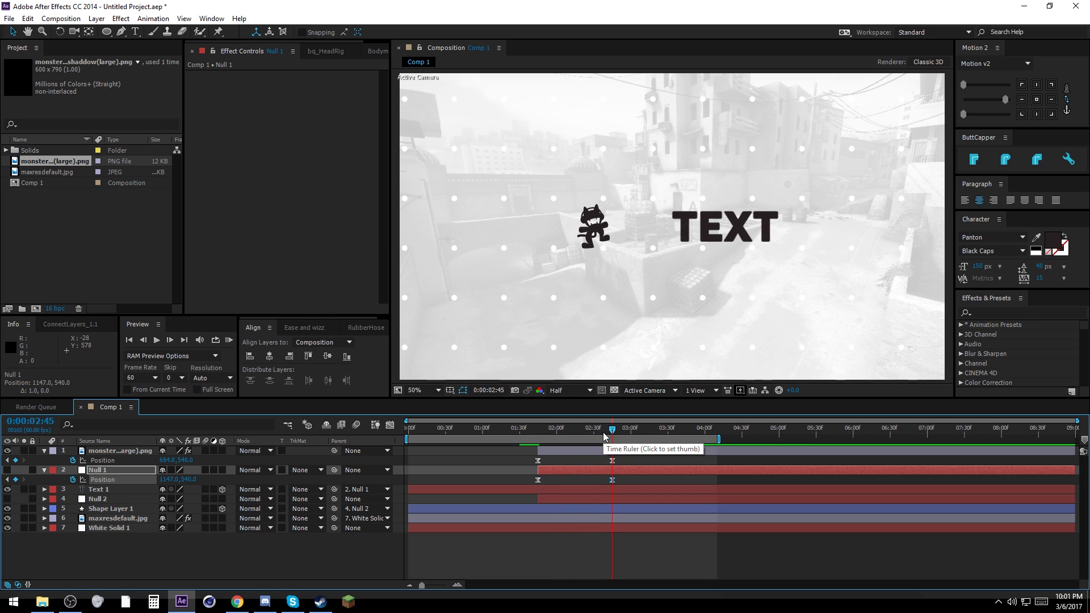
{"action": "left_click_drag", "start_coordinate": [518, 428], "coordinate": [614, 436]}
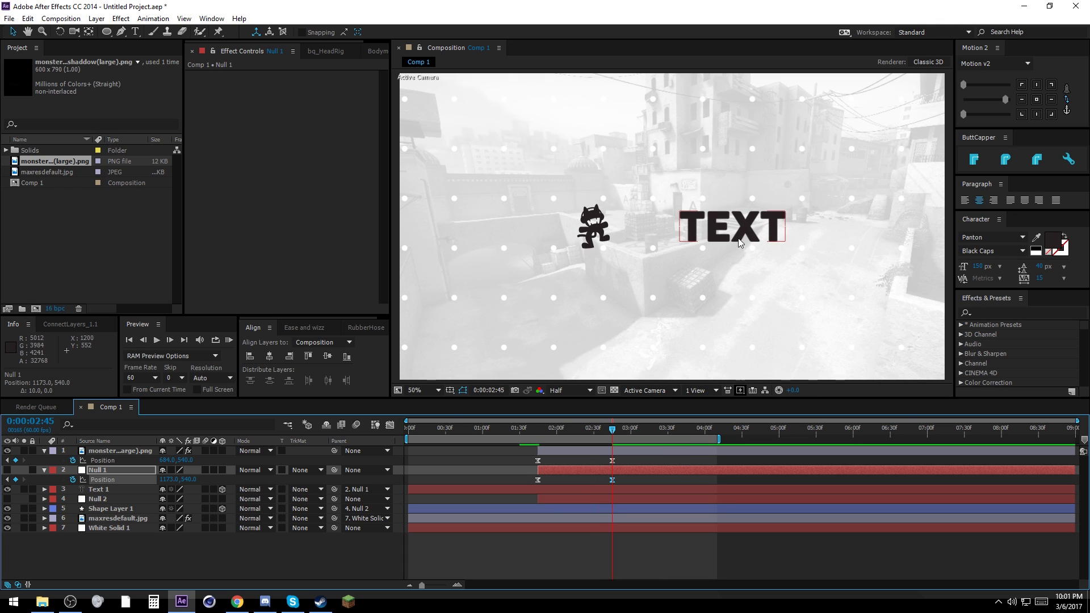
{"action": "left_click", "coordinate": [487, 470]}
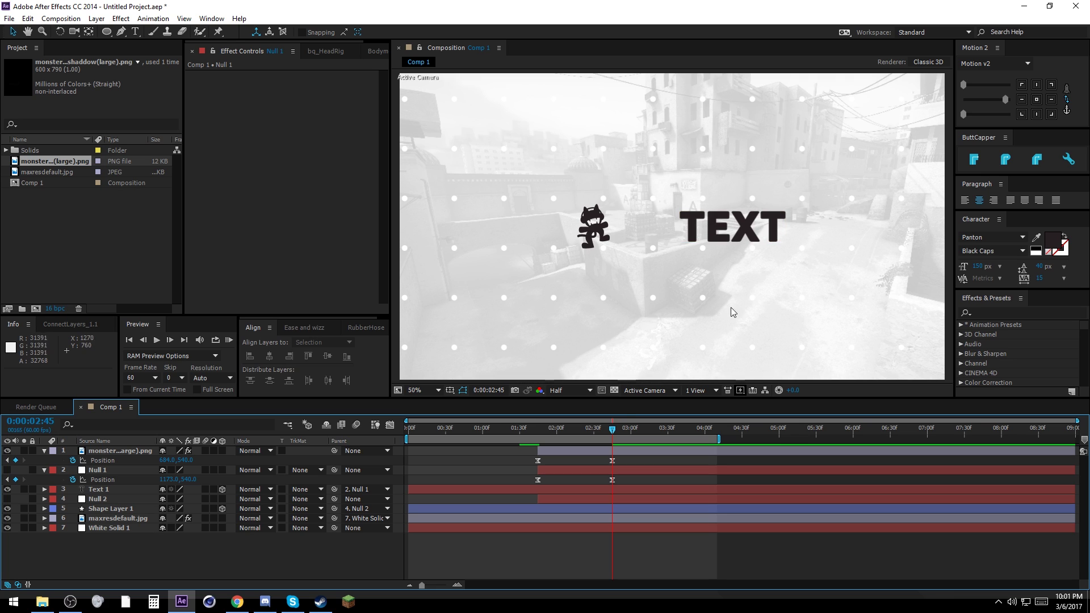
{"action": "left_click_drag", "start_coordinate": [587, 438], "coordinate": [573, 434]}
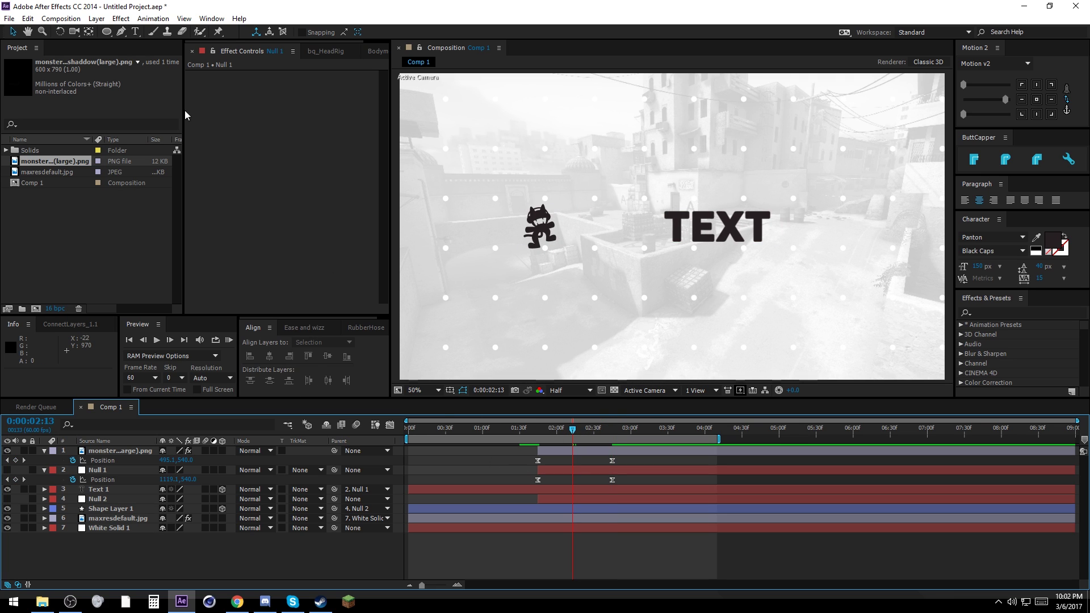
Set the Pen tool to no fill and a dark stroke colour sampled from the screen
{"action": "left_click", "coordinate": [122, 32]}
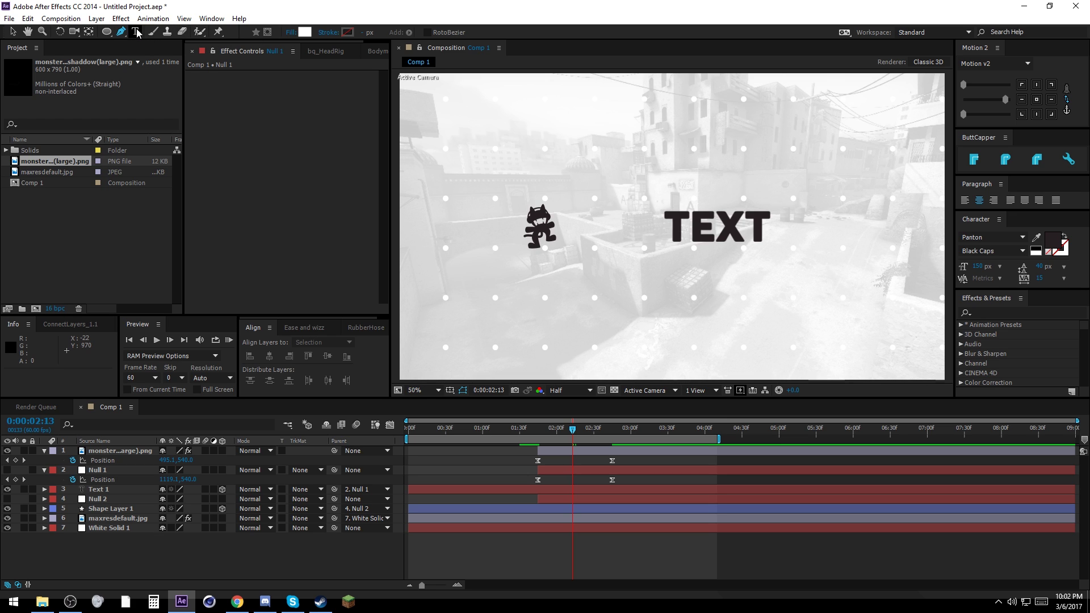
{"action": "left_click", "coordinate": [298, 34]}
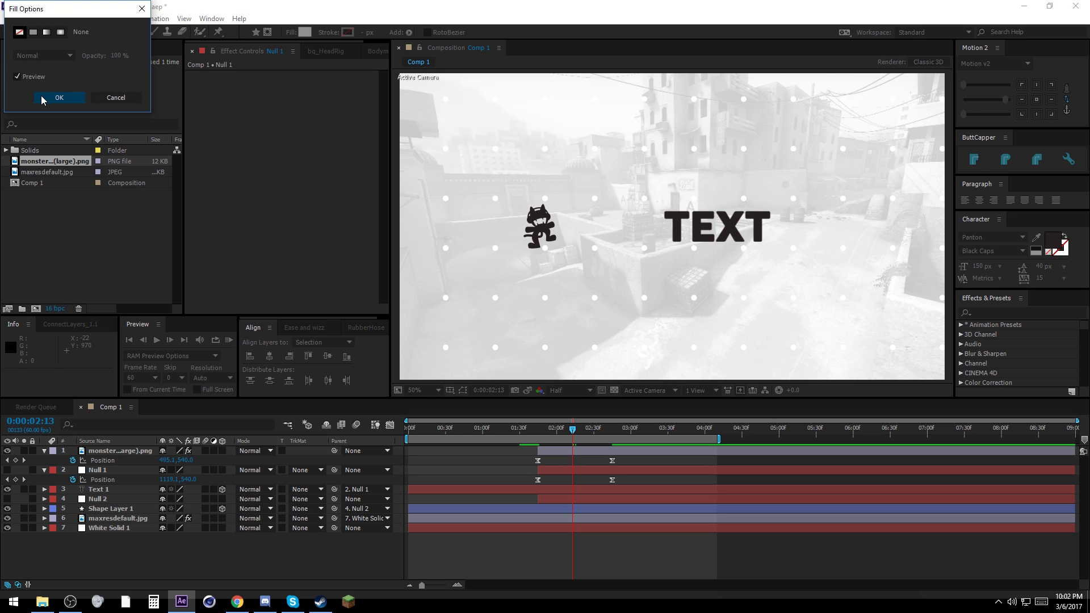
{"action": "left_click", "coordinate": [59, 97]}
{"action": "left_click", "coordinate": [347, 32]}
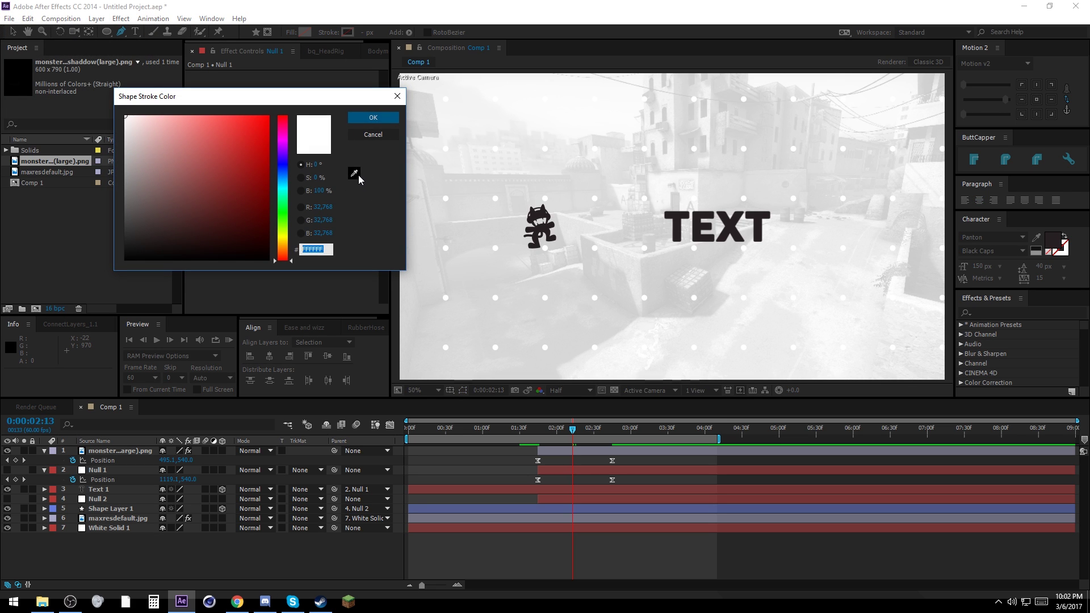
{"action": "left_click", "coordinate": [354, 173]}
{"action": "left_click", "coordinate": [357, 176]}
{"action": "left_click", "coordinate": [373, 117]}
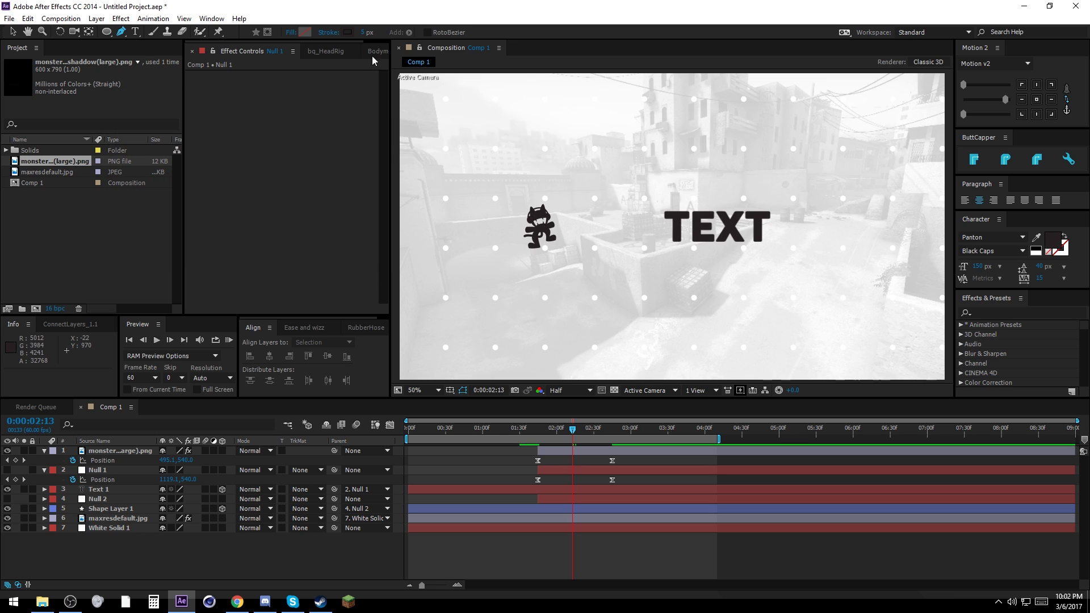
At 3:08 draw a vertical line between the logo and TEXT, lengthen it downward, and centre it
{"action": "left_click", "coordinate": [641, 430]}
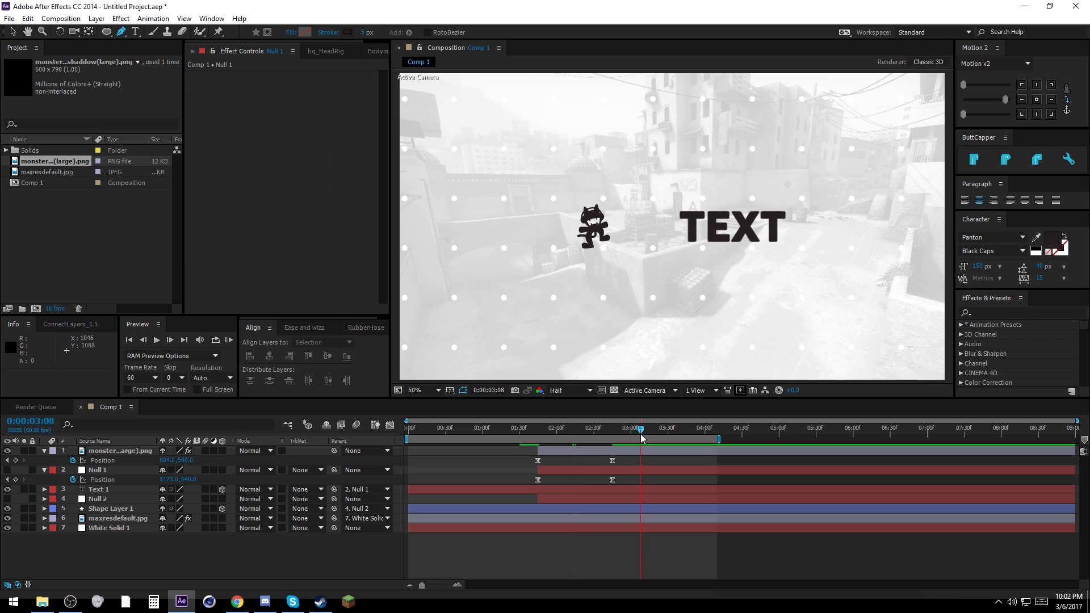
{"action": "left_click", "coordinate": [643, 226]}
{"action": "left_click", "coordinate": [644, 189]}
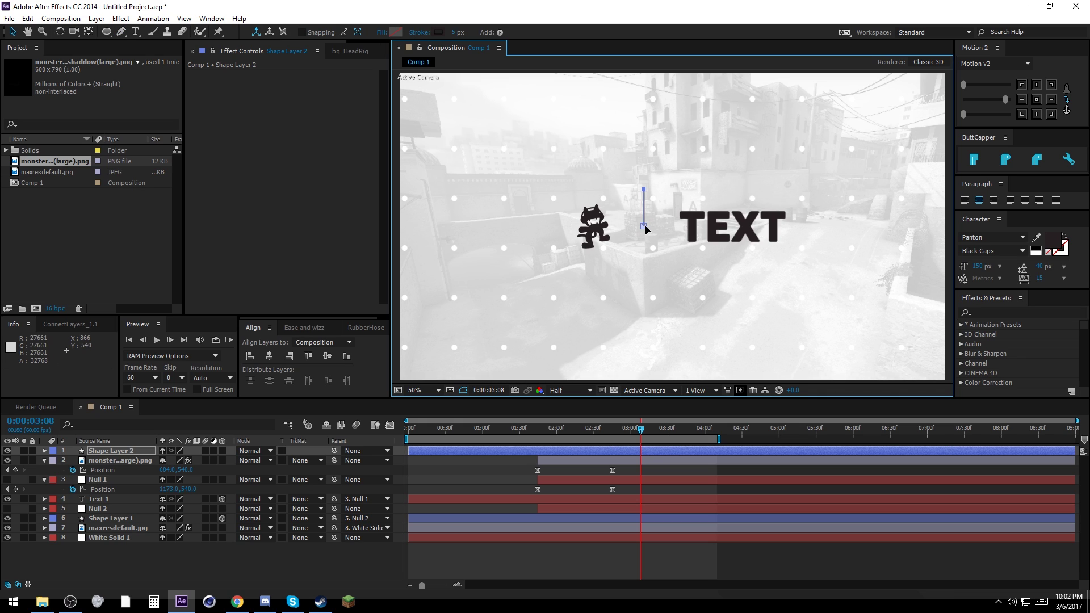
{"action": "left_click_drag", "start_coordinate": [645, 226], "coordinate": [644, 249]}
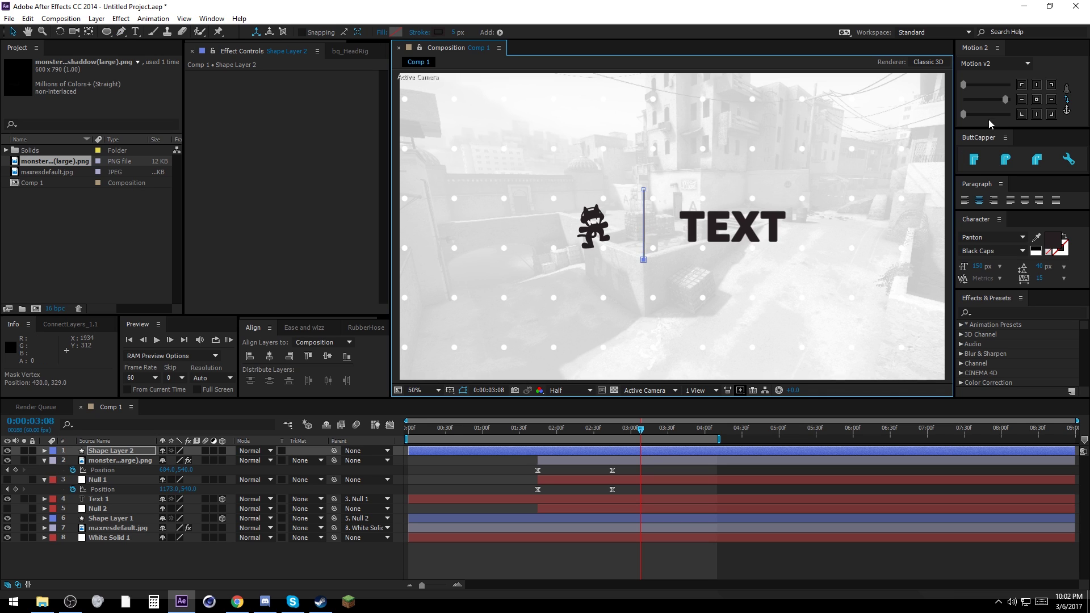
{"action": "left_click", "coordinate": [1037, 100]}
{"action": "left_click", "coordinate": [642, 451]}
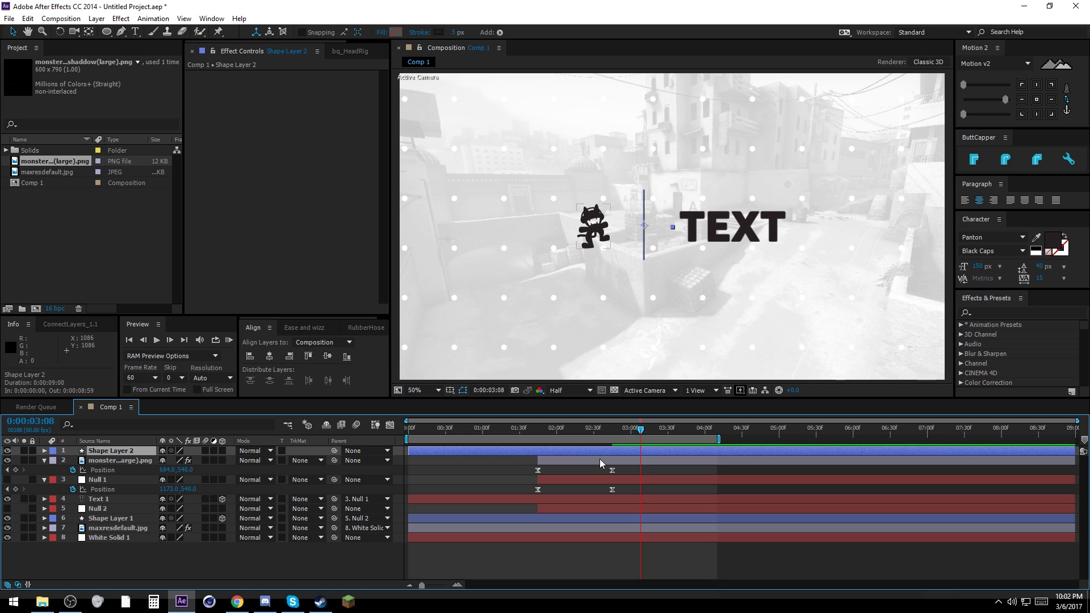
{"action": "left_click", "coordinate": [1036, 98]}
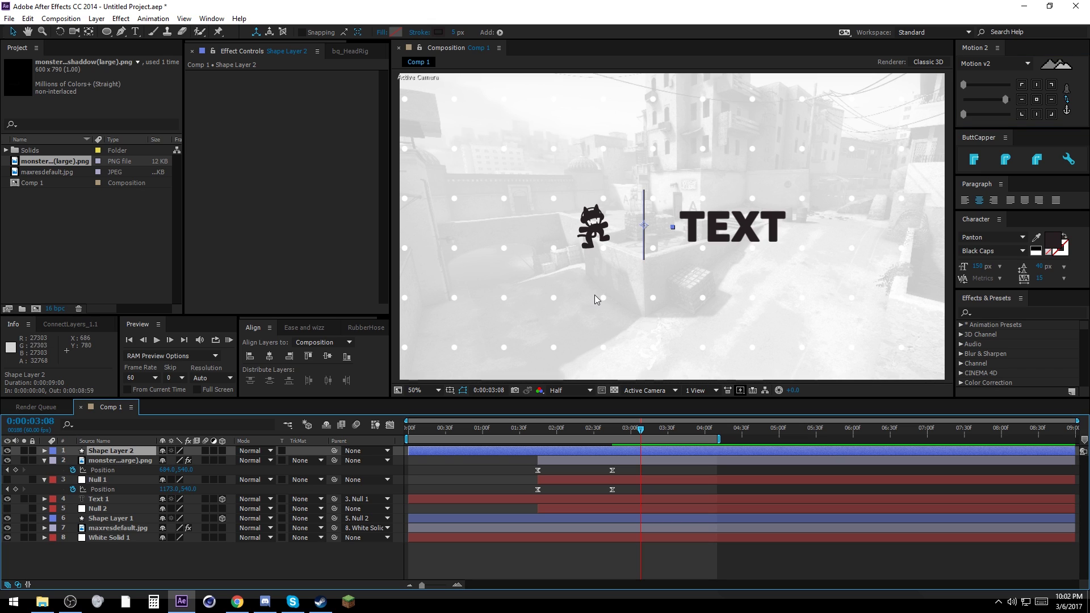
{"action": "key", "text": "shift+Down"}
{"action": "key", "text": "shift+Up"}
{"action": "key", "text": "Up"}
{"action": "key", "text": "Up"}
{"action": "key", "text": "Up"}
{"action": "key", "text": "Up"}
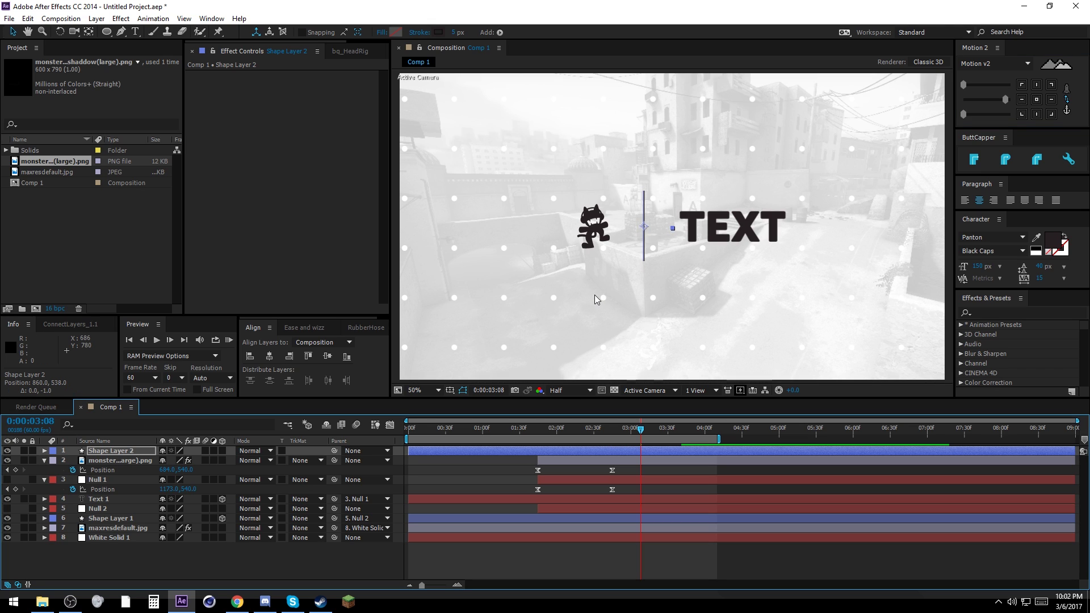
Set the line's stroke width to 3 px
{"action": "left_click", "coordinate": [454, 32]}
{"action": "type", "text": "3"}
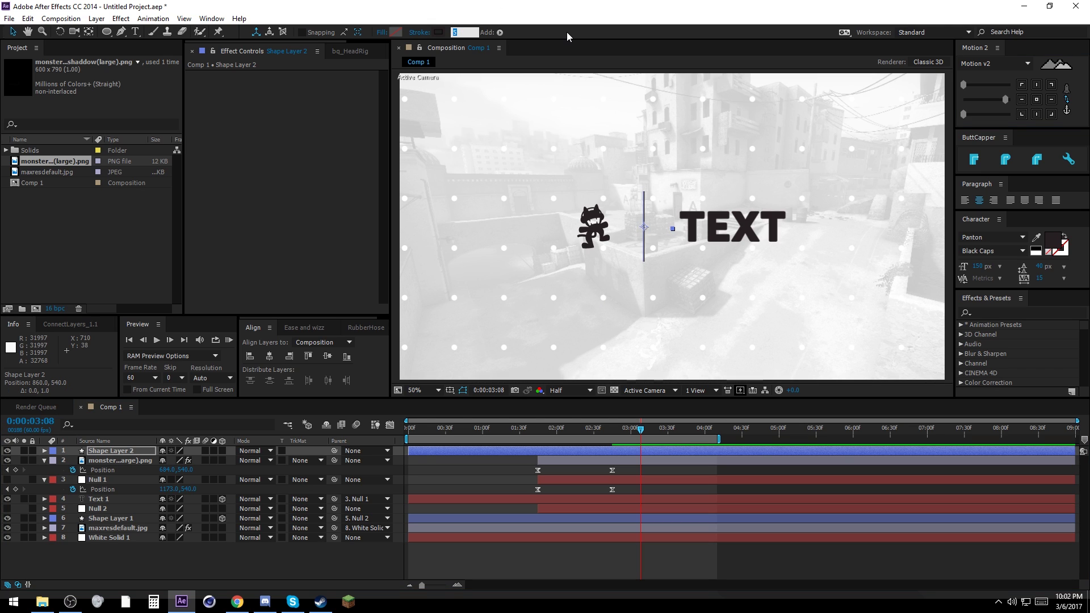
{"action": "key", "text": "Return"}
{"action": "left_click", "coordinate": [525, 455]}
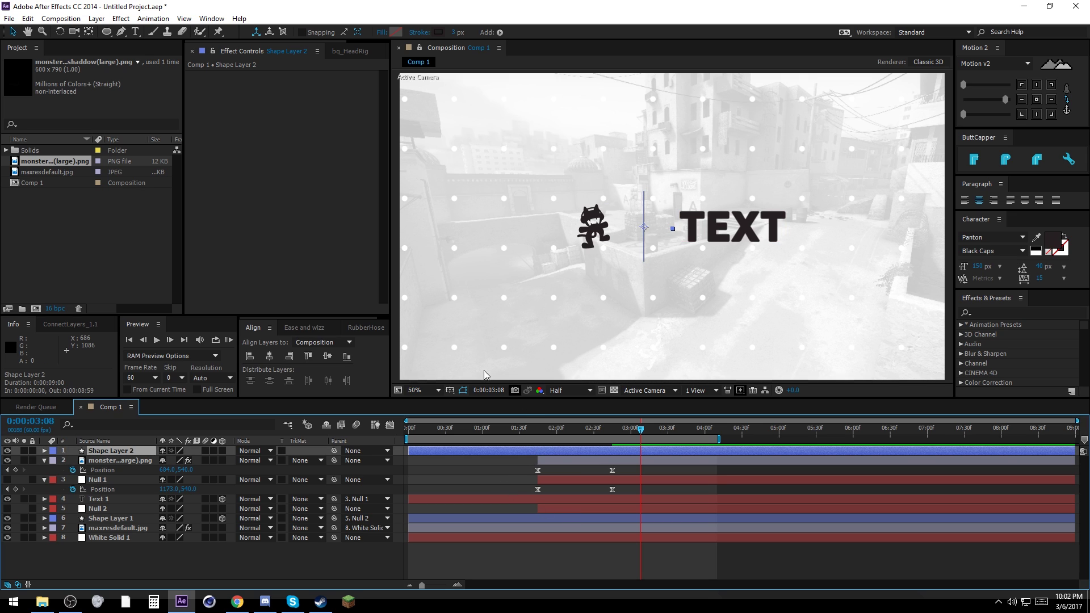
{"action": "left_click", "coordinate": [499, 33]}
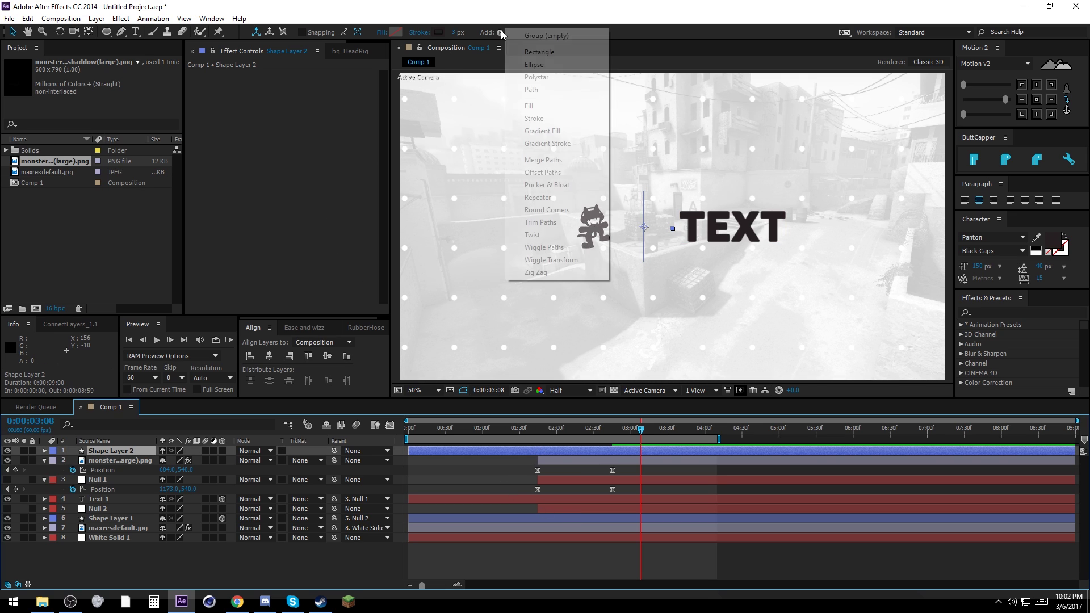
Add Trim Paths to the line and keyframe Start and End meeting at 50%
{"action": "left_click", "coordinate": [546, 223]}
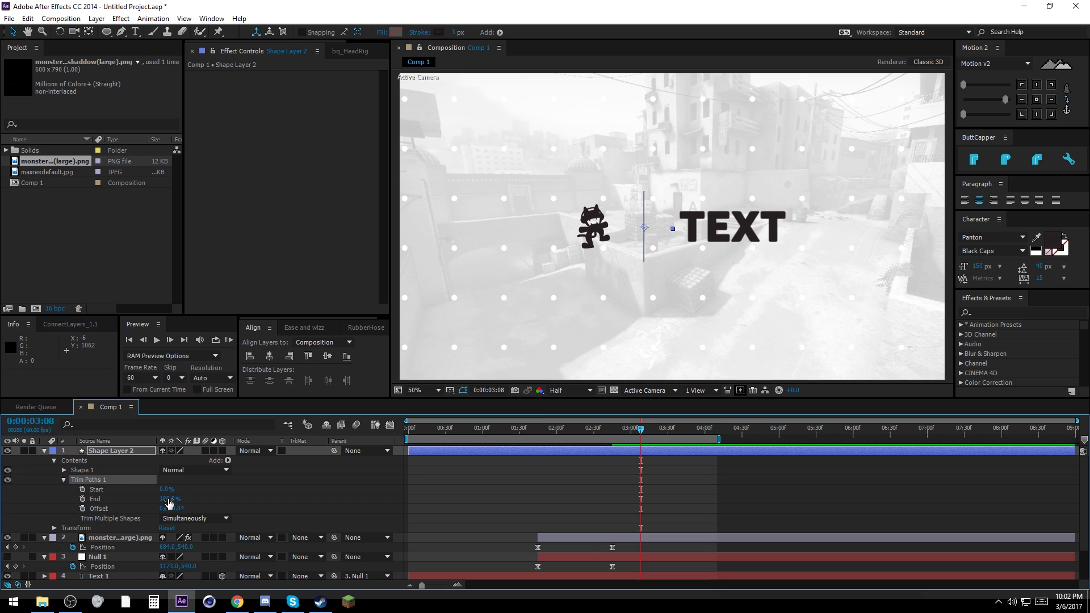
{"action": "left_click", "coordinate": [168, 499]}
{"action": "type", "text": "20"}
{"action": "key", "text": "Return"}
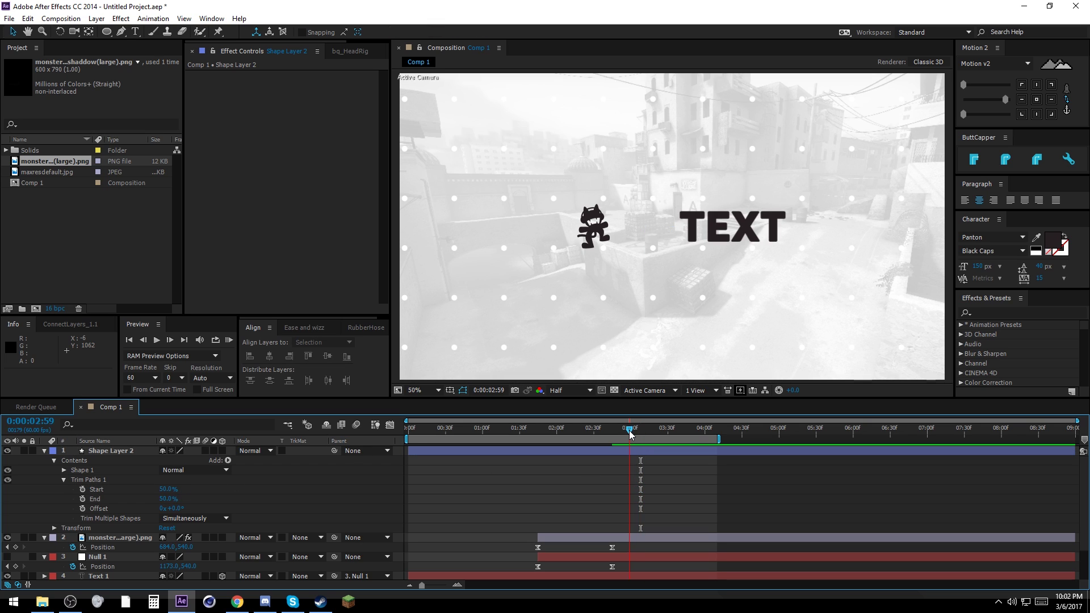
{"action": "left_click", "coordinate": [170, 340]}
{"action": "left_click", "coordinate": [82, 490]}
{"action": "left_click", "coordinate": [82, 499]}
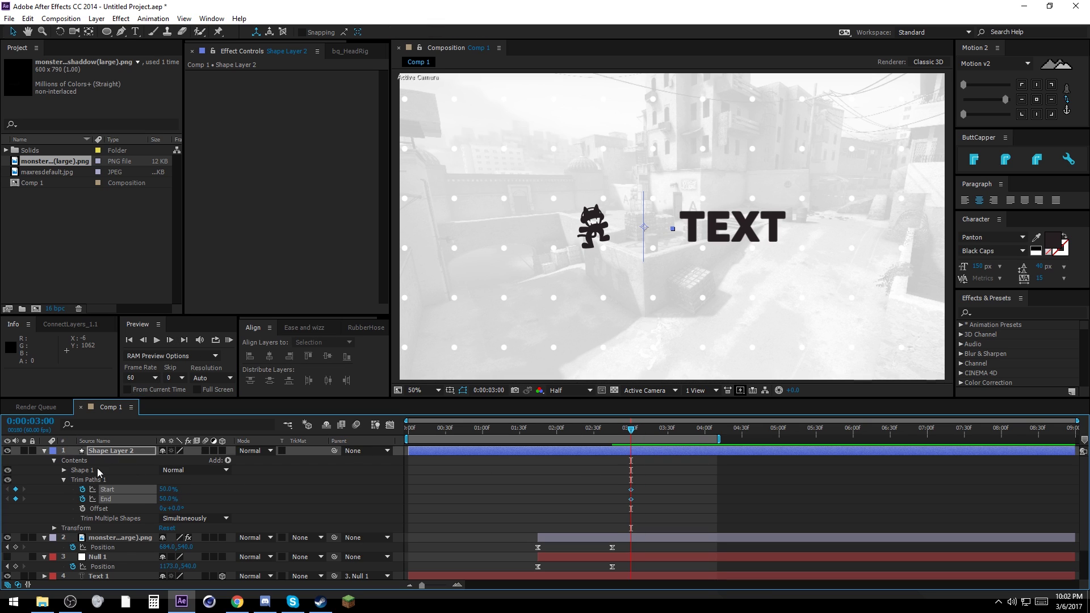
{"action": "left_click", "coordinate": [169, 340]}
Thirty frames later set Start 100% and End 0%, then easy-ease the trim keyframes
{"action": "key", "text": "shift+Page_Down"}
{"action": "key", "text": "shift+Page_Down"}
{"action": "key", "text": "shift+Page_Down"}
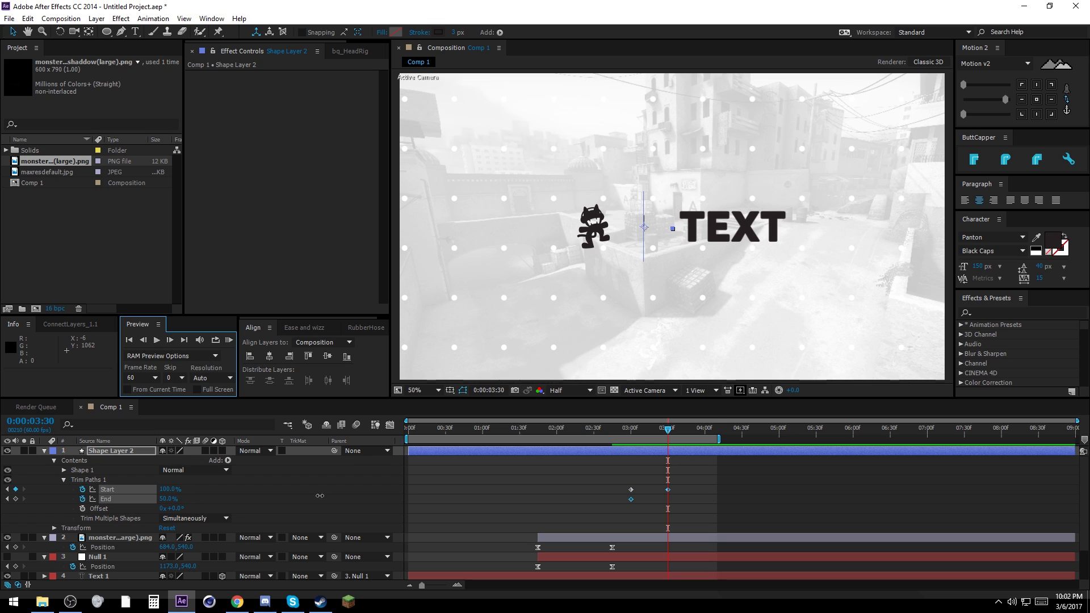
{"action": "left_click_drag", "start_coordinate": [169, 499], "coordinate": [113, 499]}
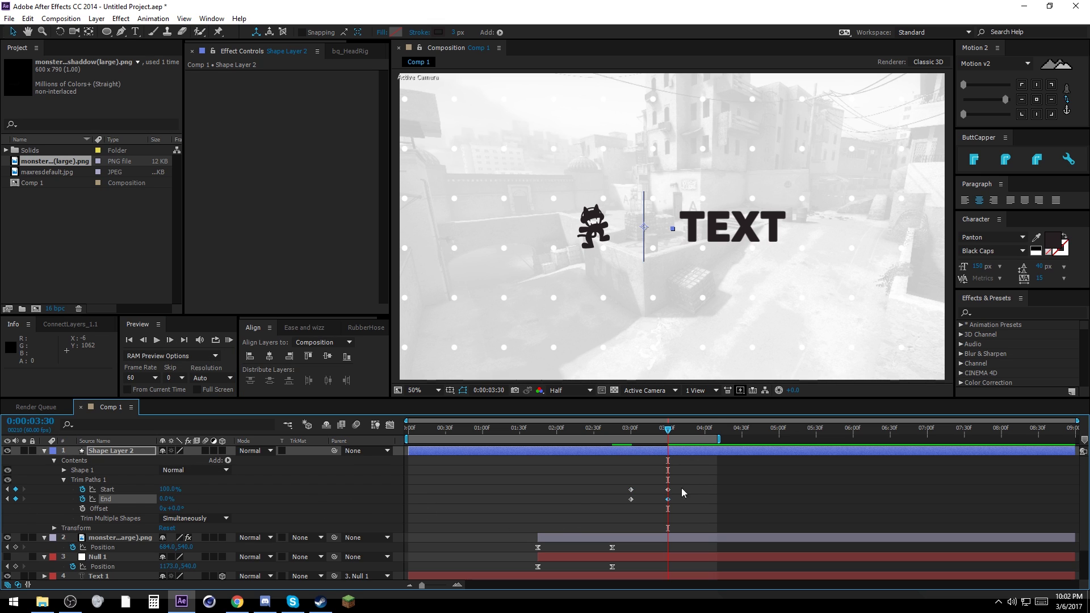
{"action": "left_click_drag", "start_coordinate": [684, 487], "coordinate": [650, 509]}
{"action": "key", "text": "F9"}
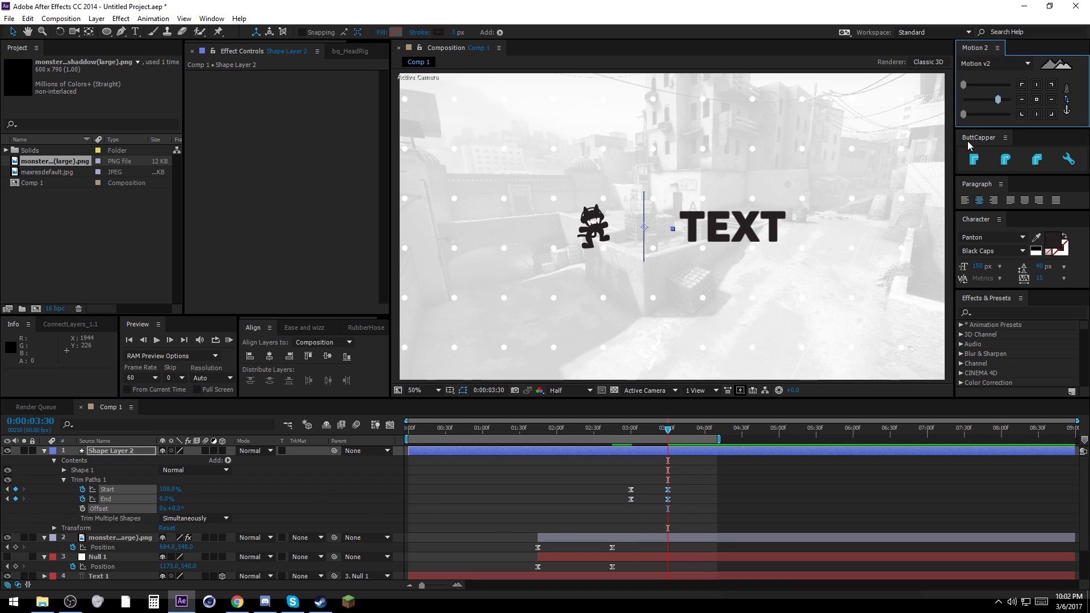
{"action": "left_click", "coordinate": [692, 475]}
{"action": "left_click", "coordinate": [626, 433]}
{"action": "mouse_move", "coordinate": [637, 435]}
{"action": "left_mouse_down"}
{"action": "mouse_move", "coordinate": [659, 433]}
{"action": "mouse_move", "coordinate": [636, 432]}
{"action": "left_mouse_up"}
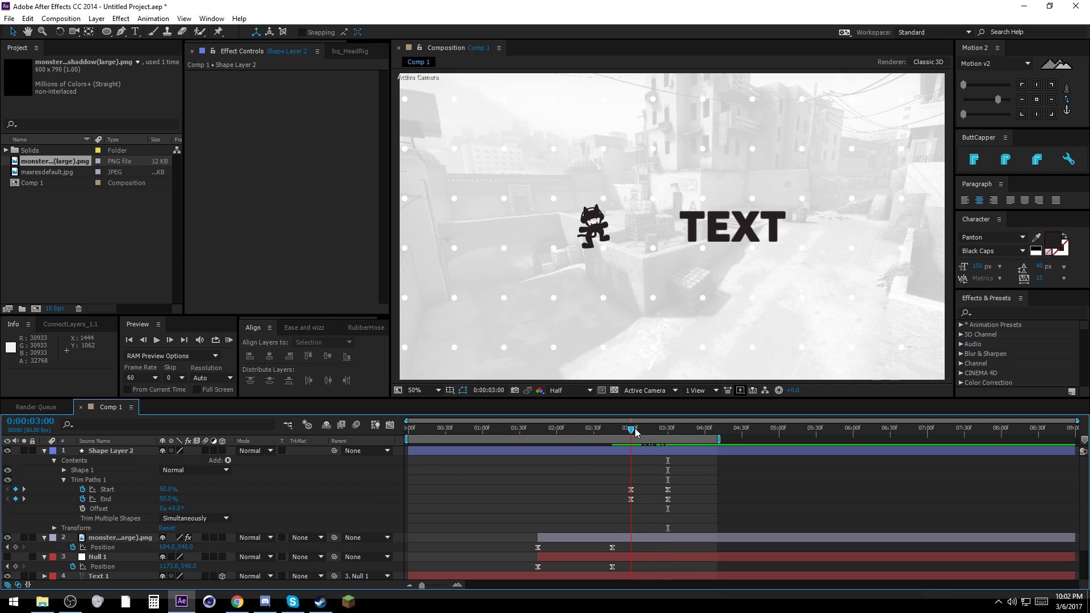
Trim the line layer to begin and end with its trim animation, then preview the intro
{"action": "left_click_drag", "start_coordinate": [407, 455], "coordinate": [645, 452]}
{"action": "key", "text": "k"}
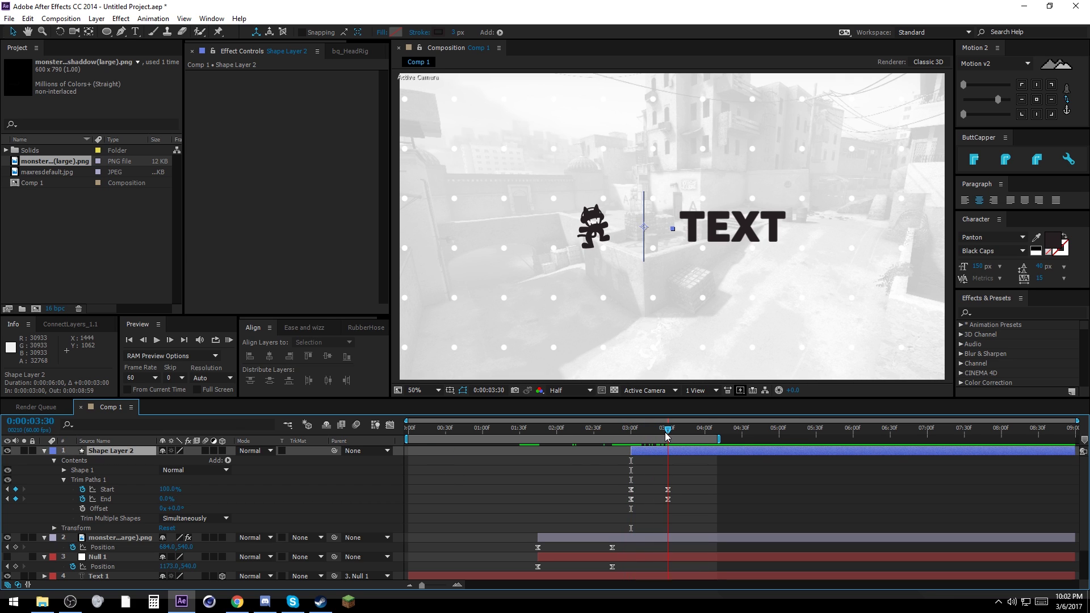
{"action": "key", "text": "alt+bracketright"}
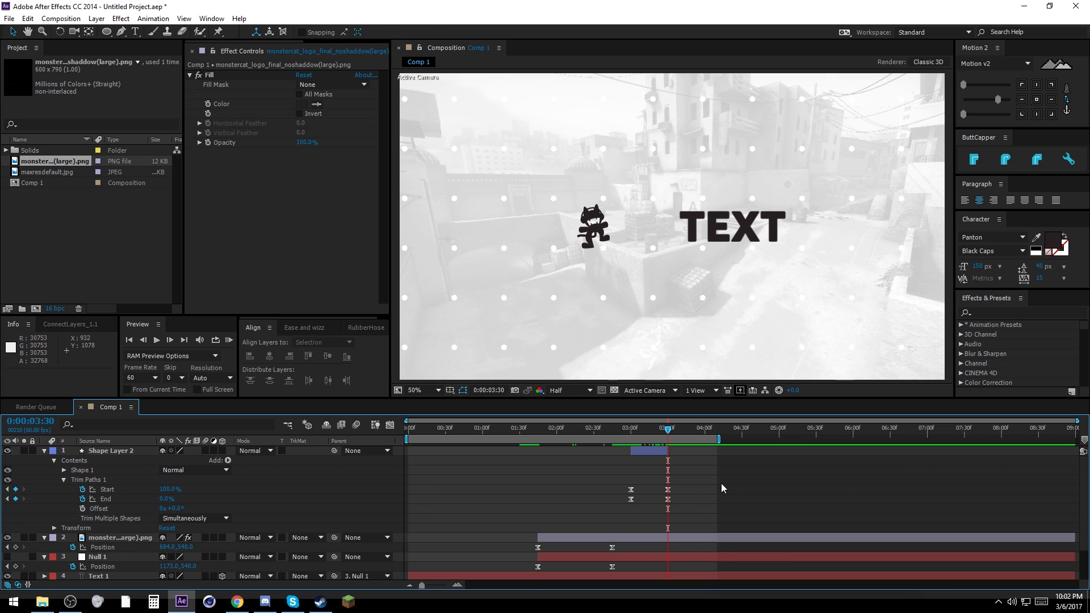
{"action": "left_click", "coordinate": [646, 454]}
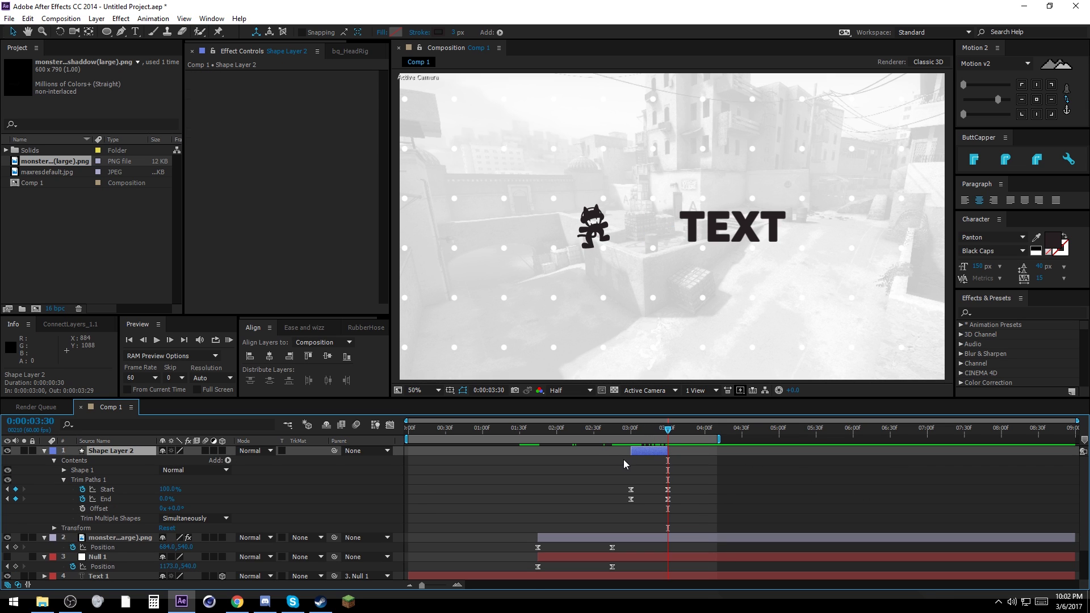
{"action": "left_click_drag", "start_coordinate": [603, 437], "coordinate": [632, 457]}
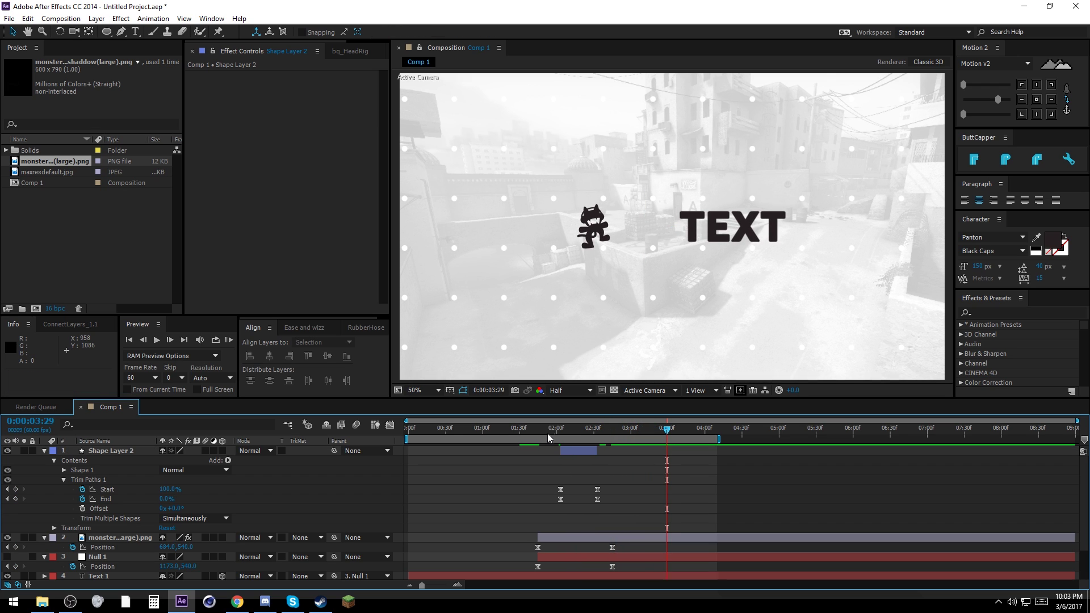
{"action": "left_click_drag", "start_coordinate": [548, 436], "coordinate": [713, 456]}
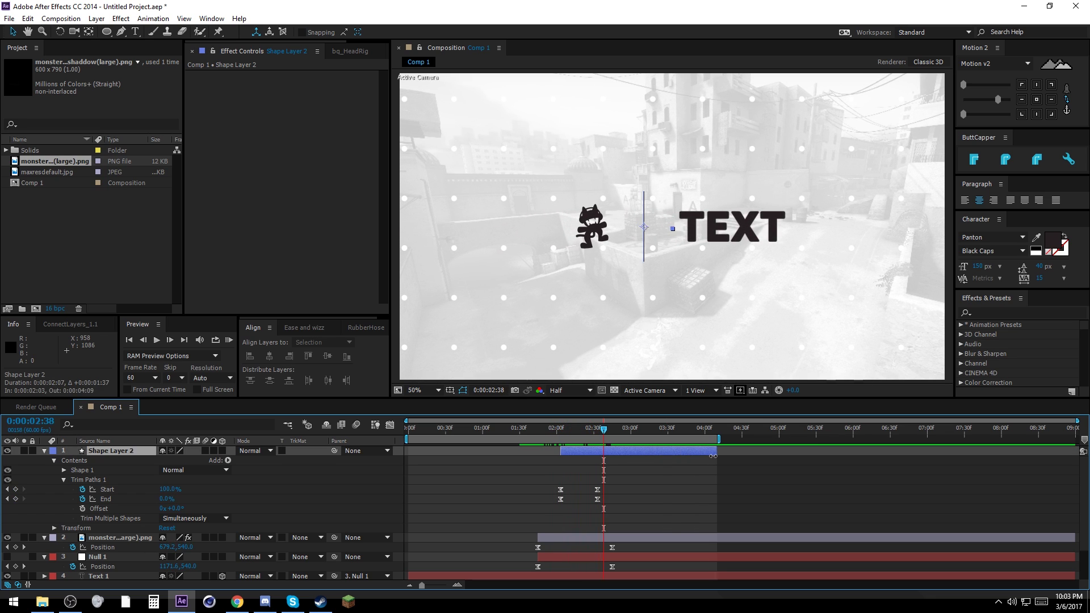
Add a Position keyframe for the line at 2:45
{"action": "left_click", "coordinate": [604, 453]}
{"action": "key", "text": "p"}
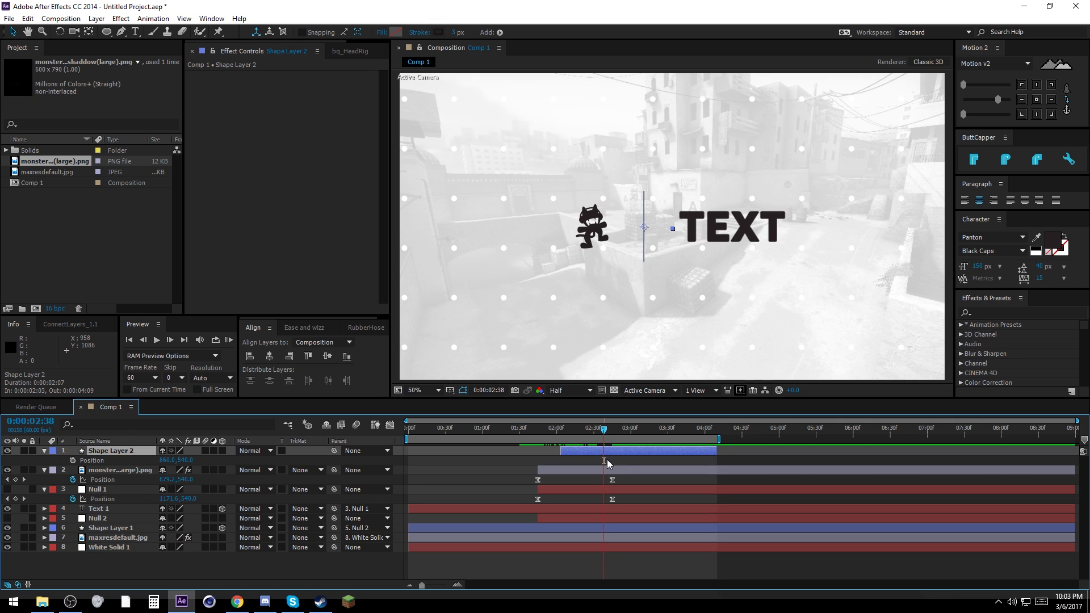
{"action": "left_click", "coordinate": [607, 463]}
{"action": "key", "text": "k"}
{"action": "left_click", "coordinate": [72, 461]}
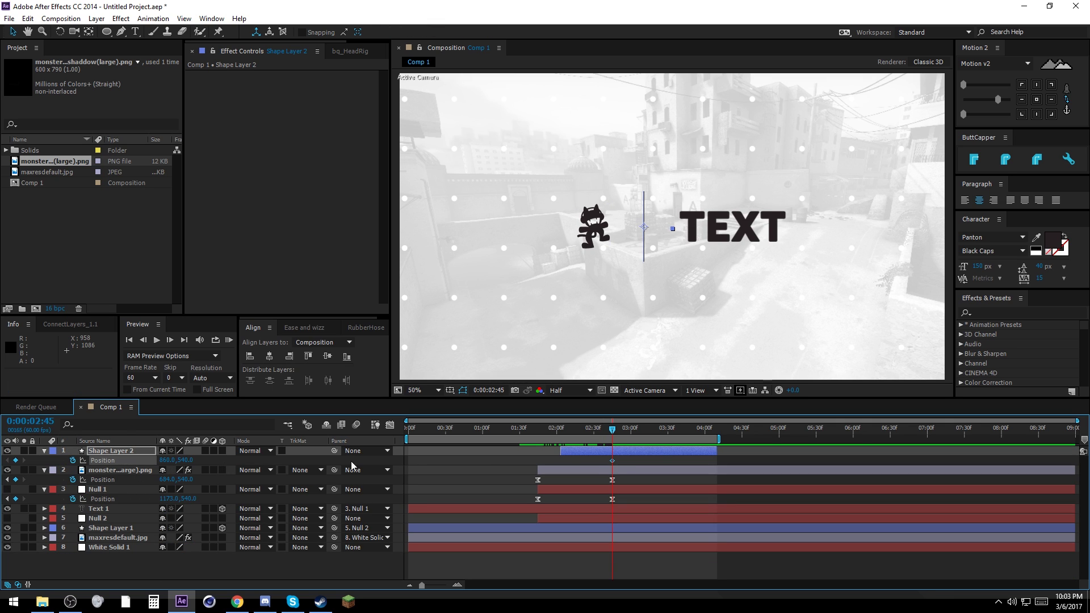
{"action": "key", "text": "u"}
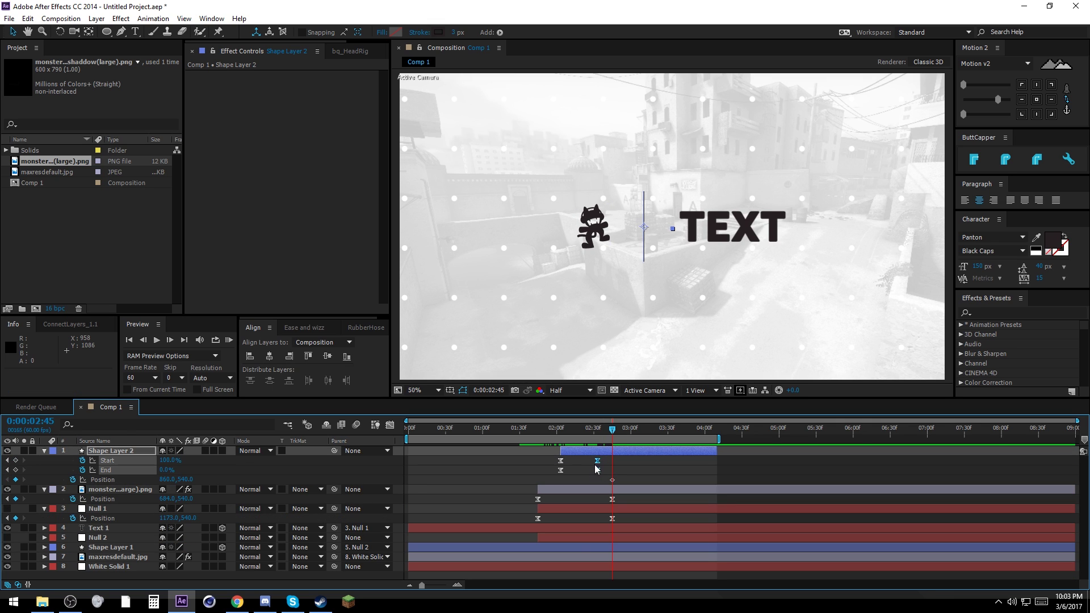
{"action": "left_click", "coordinate": [582, 480]}
{"action": "left_click_drag", "start_coordinate": [572, 438], "coordinate": [539, 441]}
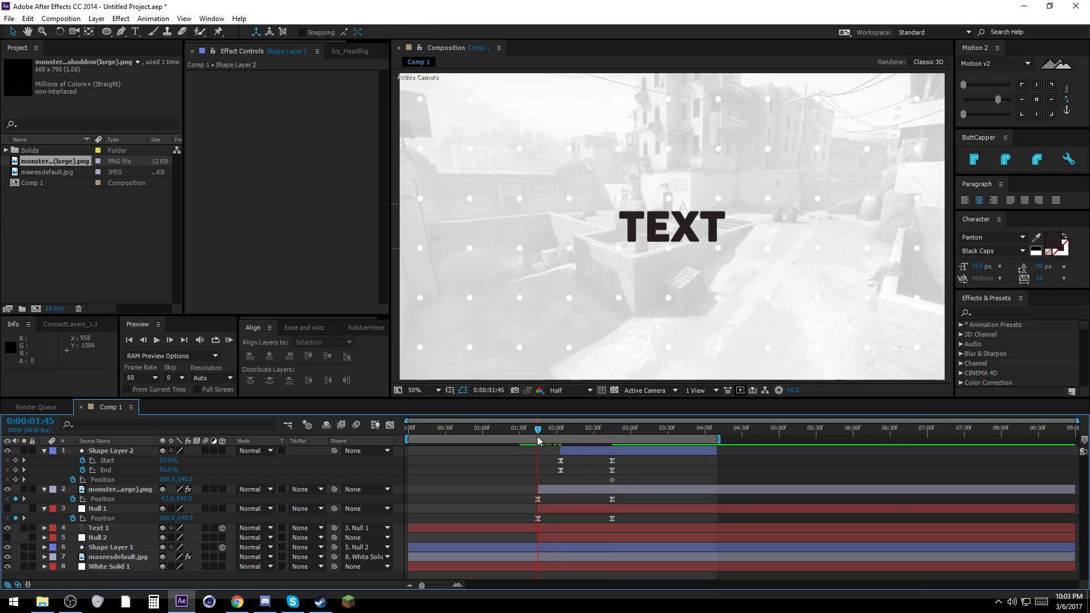
{"action": "left_click", "coordinate": [613, 480]}
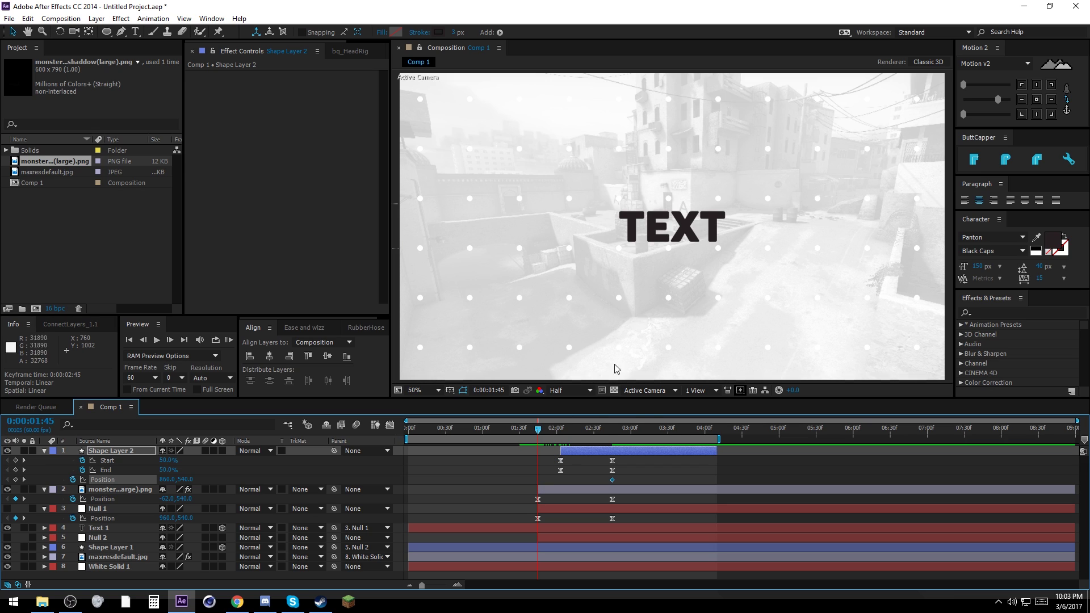
Nudge Shape Layer 2's starting Position left and Easy Ease both Position keyframes
{"action": "key", "text": "shift+Left"}
{"action": "key", "text": "shift+Left"}
{"action": "key", "text": "shift+Left"}
{"action": "key", "text": "shift+Left"}
{"action": "key", "text": "shift+Left"}
{"action": "key", "text": "shift+Left"}
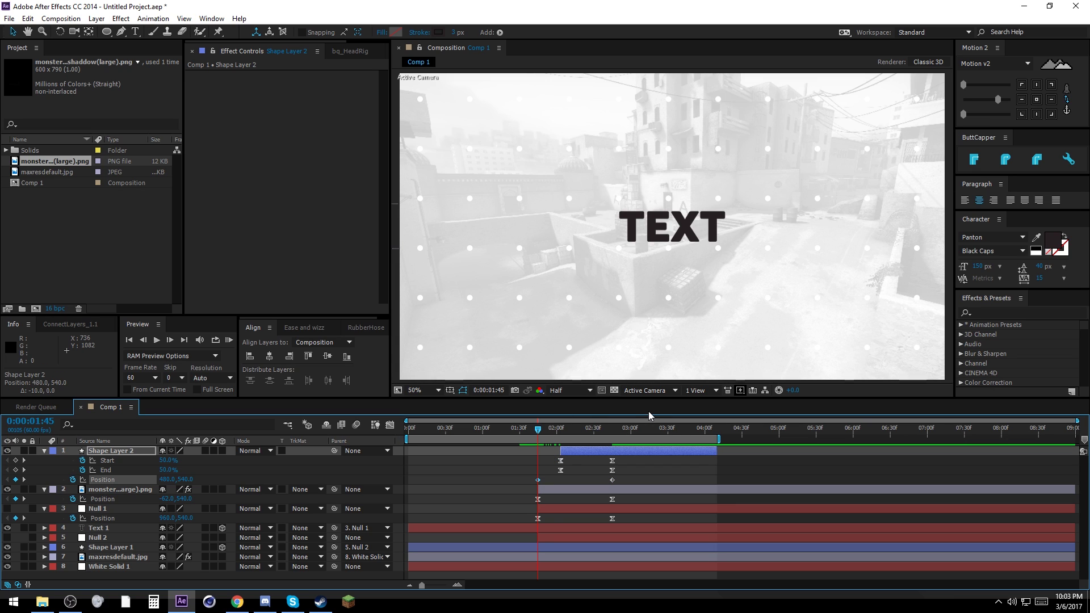
{"action": "left_click", "coordinate": [599, 472]}
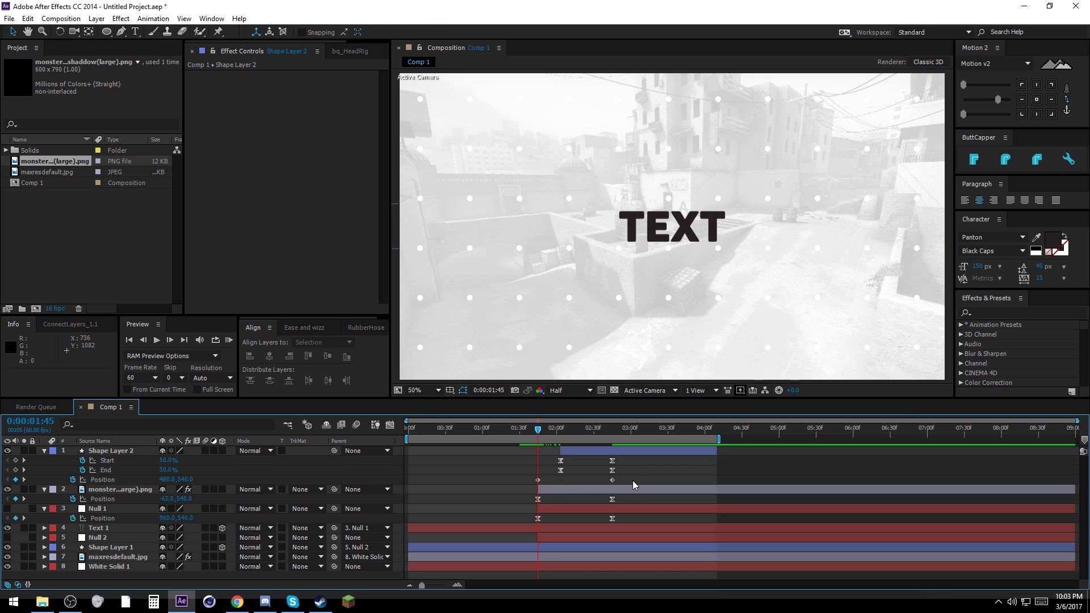
{"action": "left_click_drag", "start_coordinate": [634, 485], "coordinate": [502, 486]}
{"action": "key", "text": "F9"}
Set the first Position keyframe's outgoing influence to 100%
{"action": "left_click", "coordinate": [538, 480]}
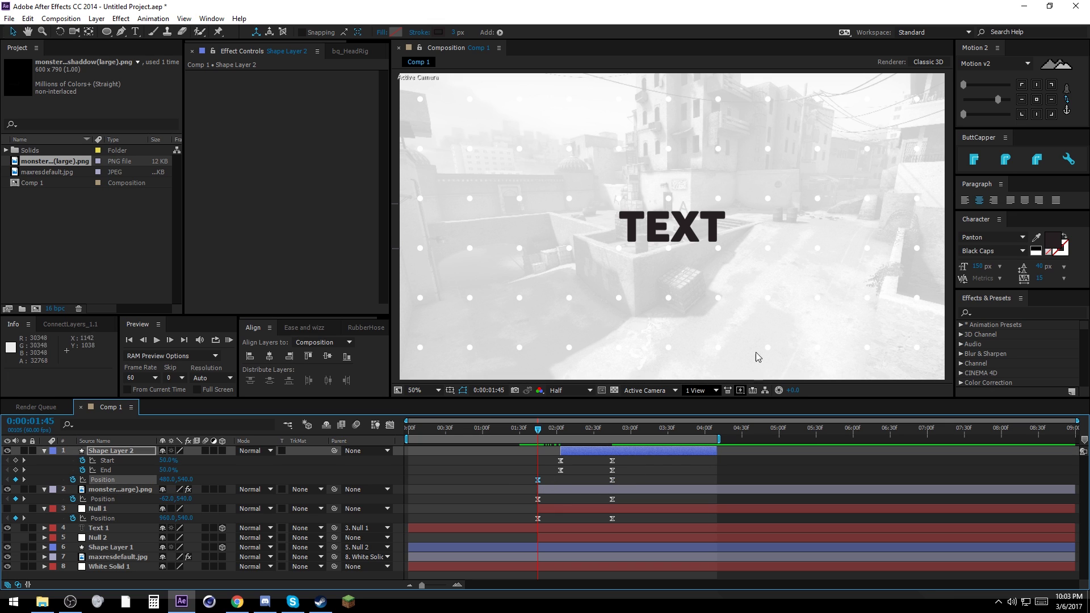
{"action": "right_click", "coordinate": [537, 484]}
{"action": "left_click", "coordinate": [579, 467]}
{"action": "left_click", "coordinate": [301, 73]}
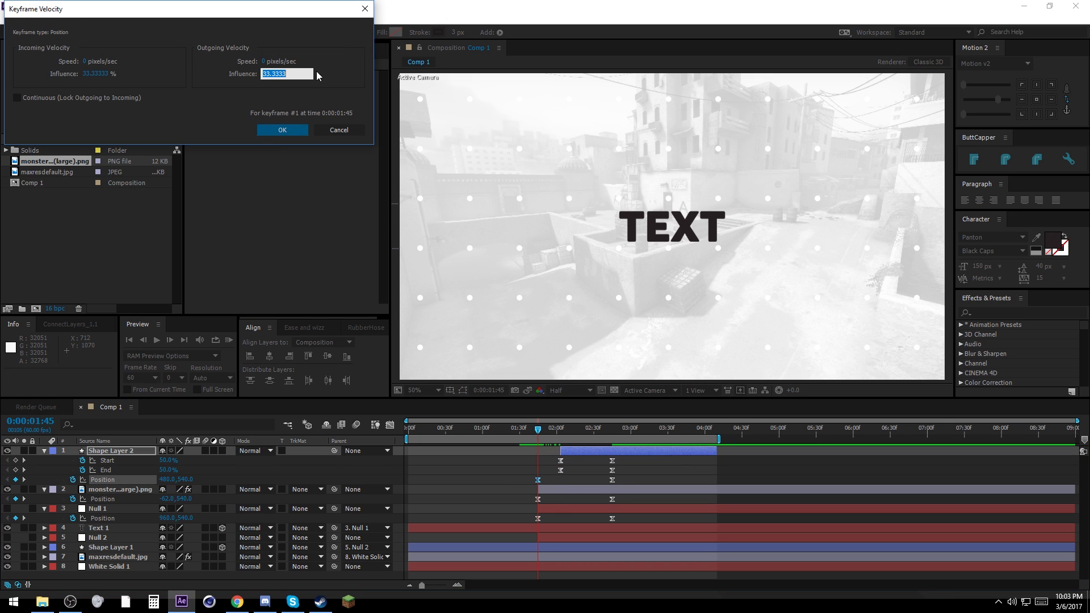
{"action": "type", "text": "100"}
{"action": "key", "text": "Return"}
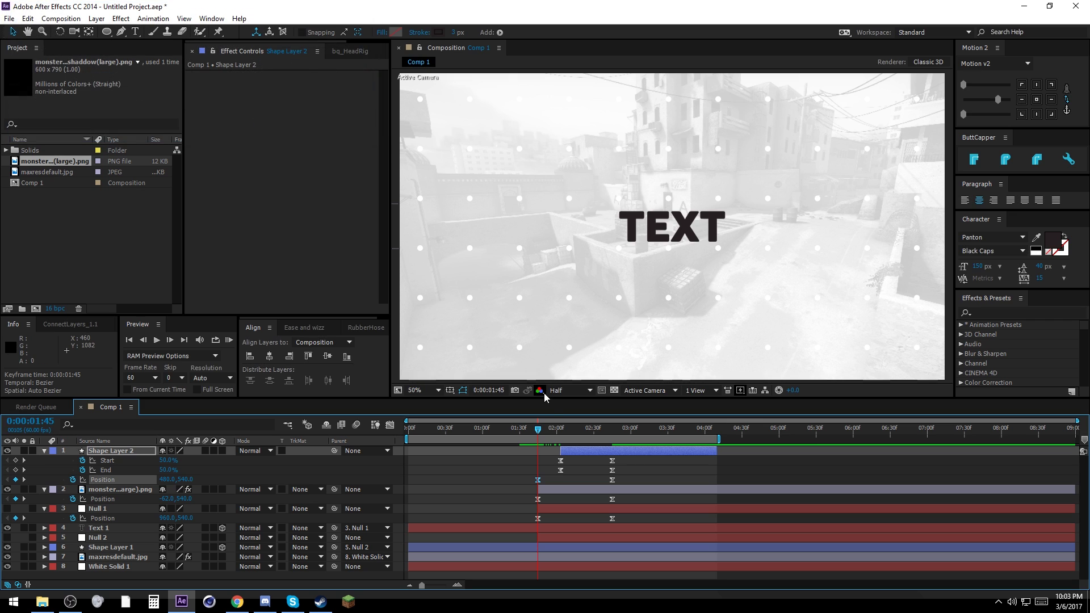
Set the second Position keyframe's incoming influence to 100%
{"action": "left_click", "coordinate": [612, 481]}
{"action": "right_click", "coordinate": [612, 481]}
{"action": "left_click", "coordinate": [653, 468]}
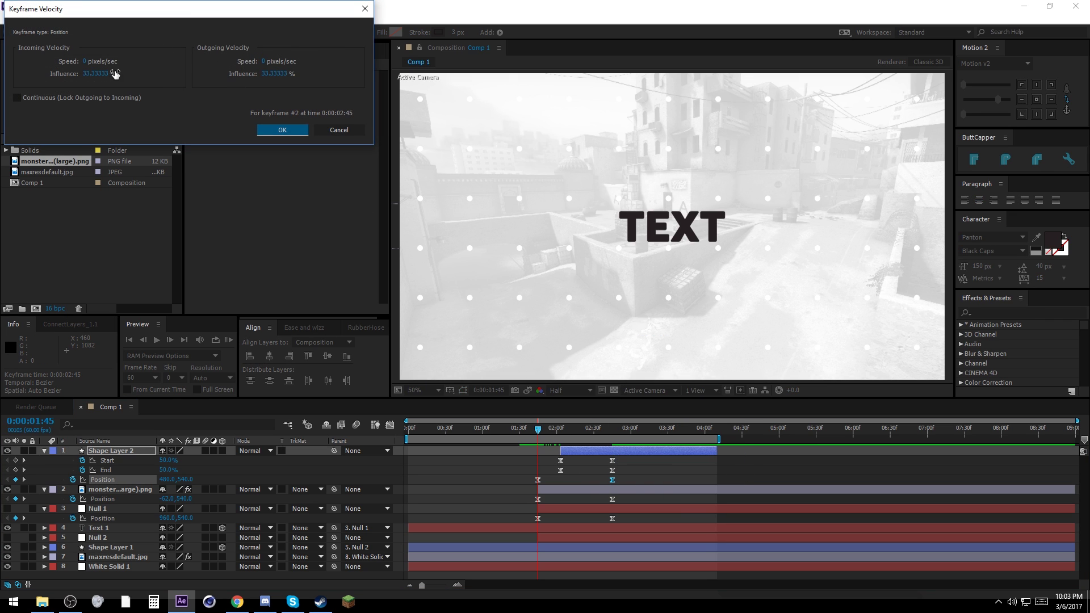
{"action": "type", "text": "100"}
{"action": "key", "text": "Return"}
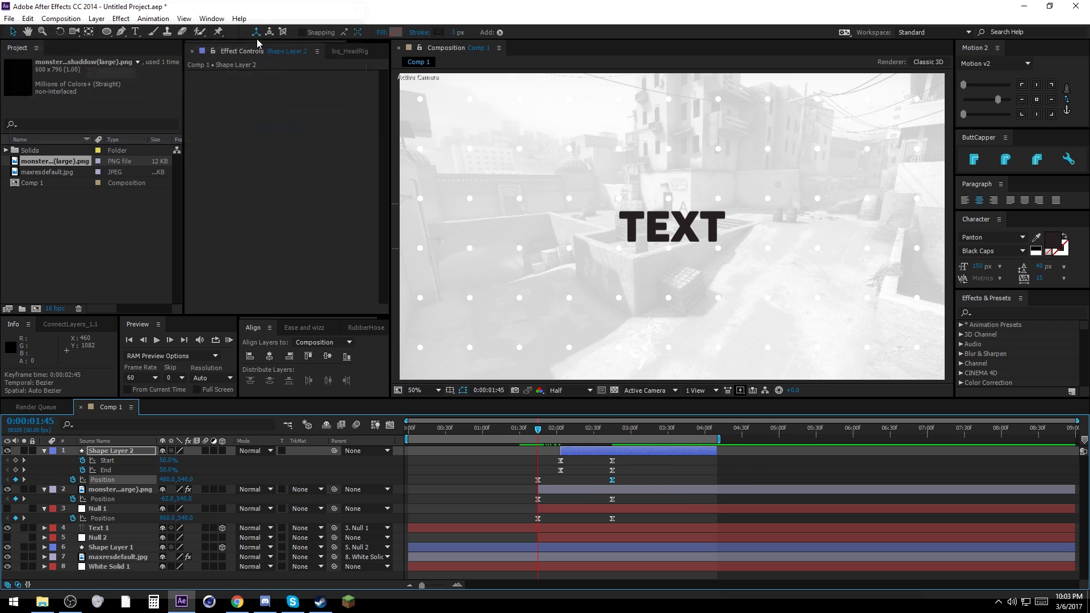
{"action": "left_click", "coordinate": [519, 519]}
Scrub and RAM-preview the logo and divider animation
{"action": "left_click_drag", "start_coordinate": [538, 437], "coordinate": [612, 437]}
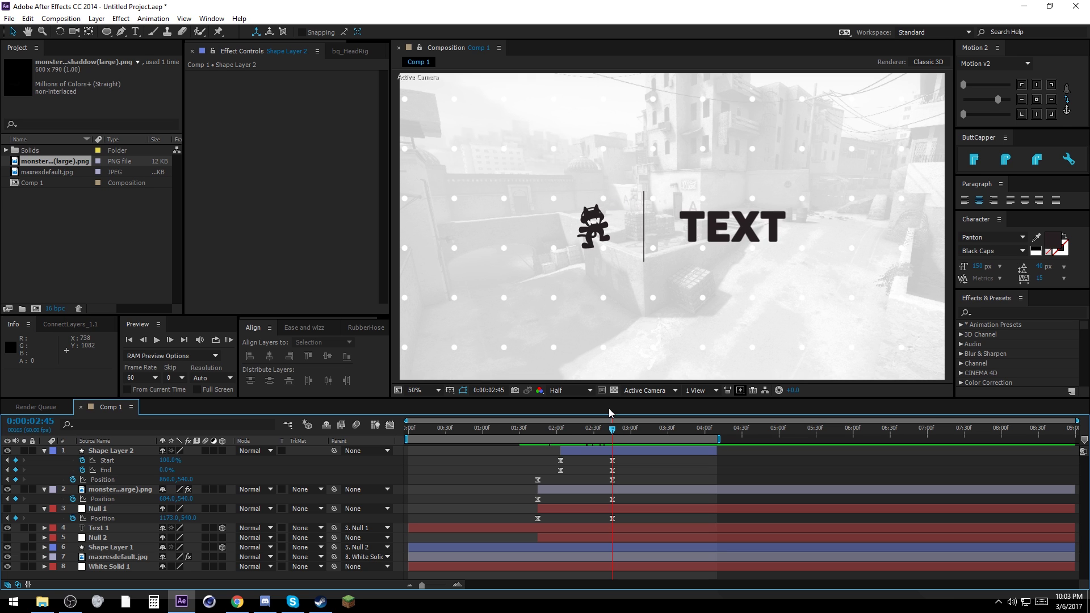
{"action": "left_click_drag", "start_coordinate": [612, 436], "coordinate": [528, 437]}
{"action": "key", "text": "KP_0"}
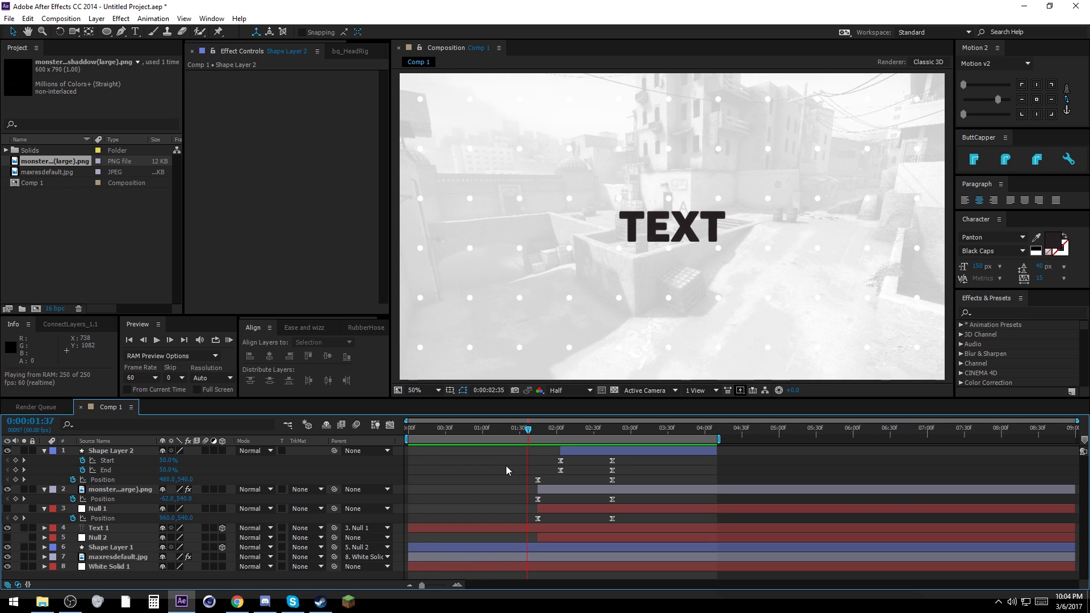
{"action": "key", "text": "space"}
Collapse layer properties and extend the work area and Shape Layer 2 to the comp end
{"action": "key", "text": "ctrl+a"}
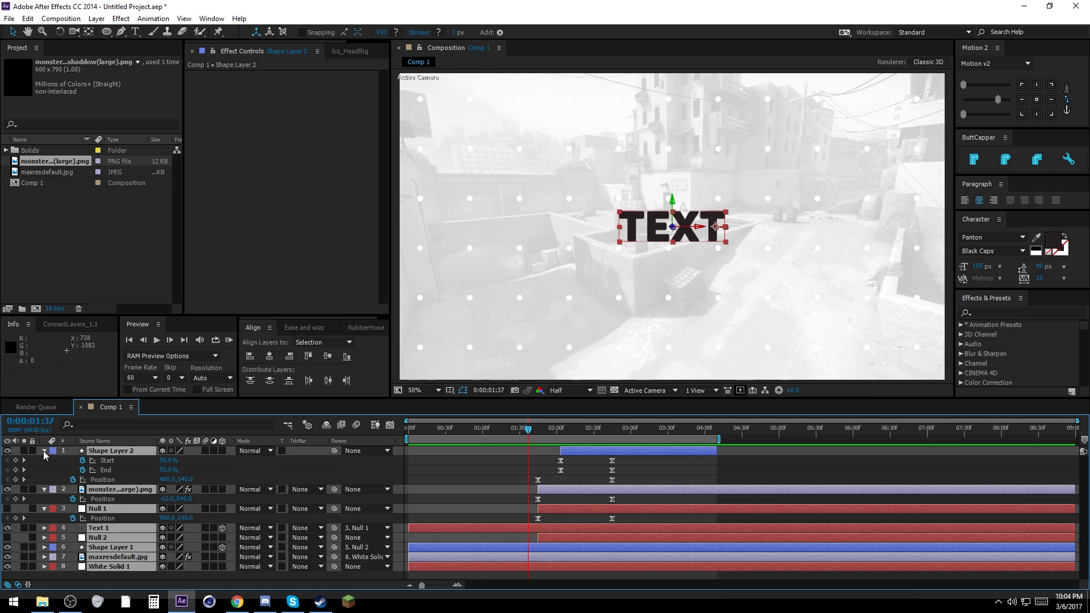
{"action": "left_click", "coordinate": [44, 451]}
{"action": "left_click", "coordinate": [184, 563]}
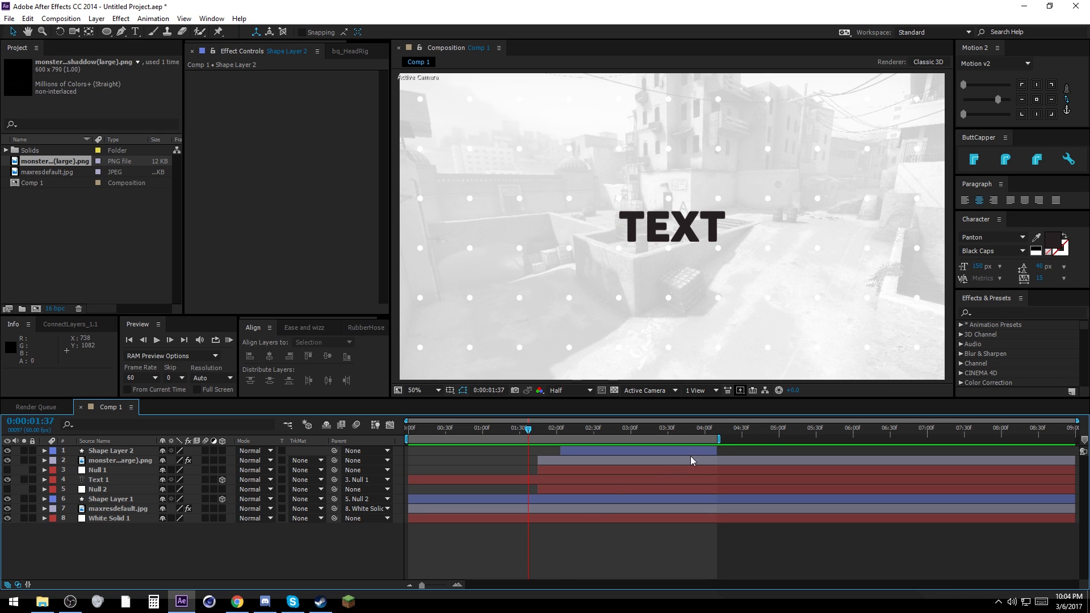
{"action": "left_click_drag", "start_coordinate": [721, 442], "coordinate": [873, 444]}
{"action": "left_click_drag", "start_coordinate": [716, 451], "coordinate": [1075, 451]}
Enable the 3D Layer switch on all eight layers
{"action": "key", "text": "ctrl+a"}
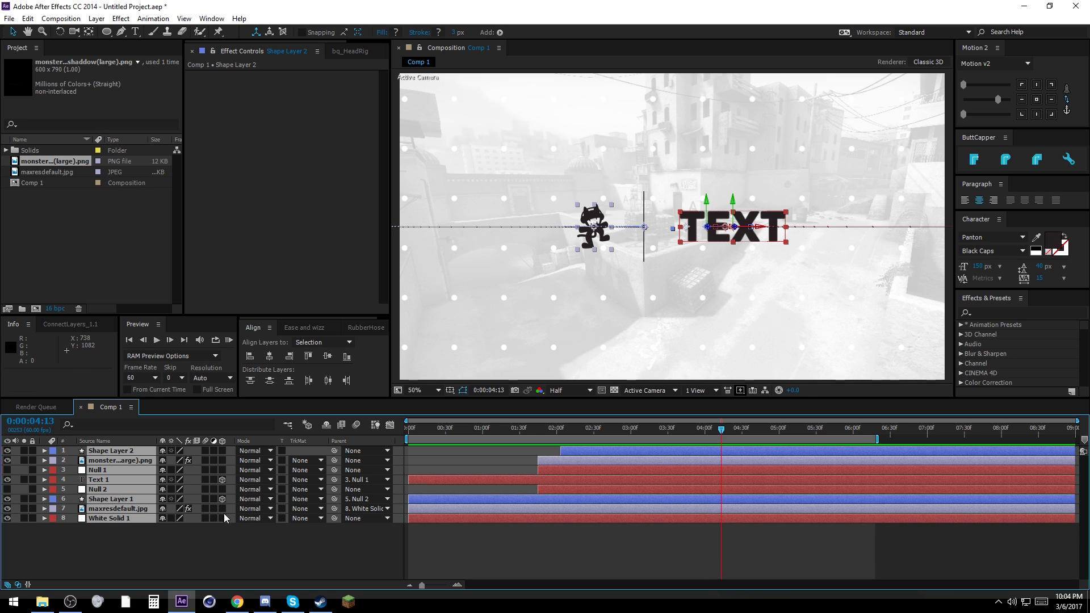
{"action": "left_click", "coordinate": [221, 469]}
{"action": "left_click", "coordinate": [207, 543]}
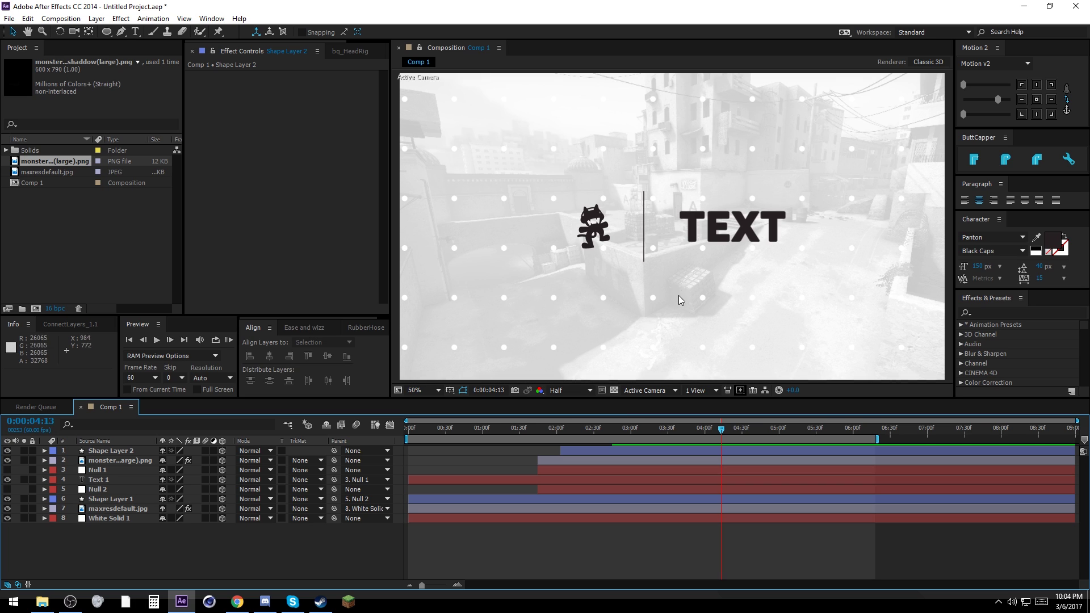
{"action": "key", "text": "Page_Down"}
{"action": "key", "text": "Page_Down"}
{"action": "key", "text": "Page_Down"}
{"action": "key", "text": "Page_Down"}
{"action": "key", "text": "Page_Down"}
{"action": "key", "text": "Page_Down"}
{"action": "key", "text": "Page_Down"}
{"action": "key", "text": "Page_Down"}
{"action": "key", "text": "Page_Down"}
{"action": "key", "text": "Page_Down"}
{"action": "key", "text": "Page_Down"}
{"action": "key", "text": "Page_Down"}
{"action": "key", "text": "Page_Down"}
{"action": "key", "text": "Page_Down"}
{"action": "key", "text": "Page_Down"}
{"action": "key", "text": "Page_Down"}
{"action": "key", "text": "Page_Down"}
{"action": "left_click", "coordinate": [110, 519]}
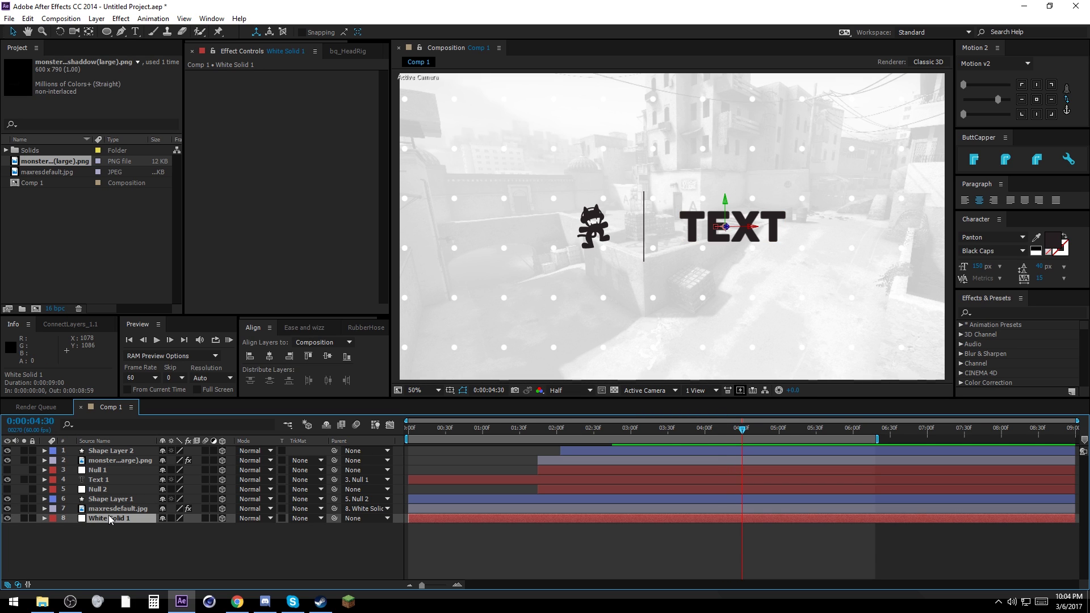
Show Orientation and X/Y/Z Rotation with R for White Solid 1, Shape Layer 1 and Text 1
{"action": "key", "text": "r"}
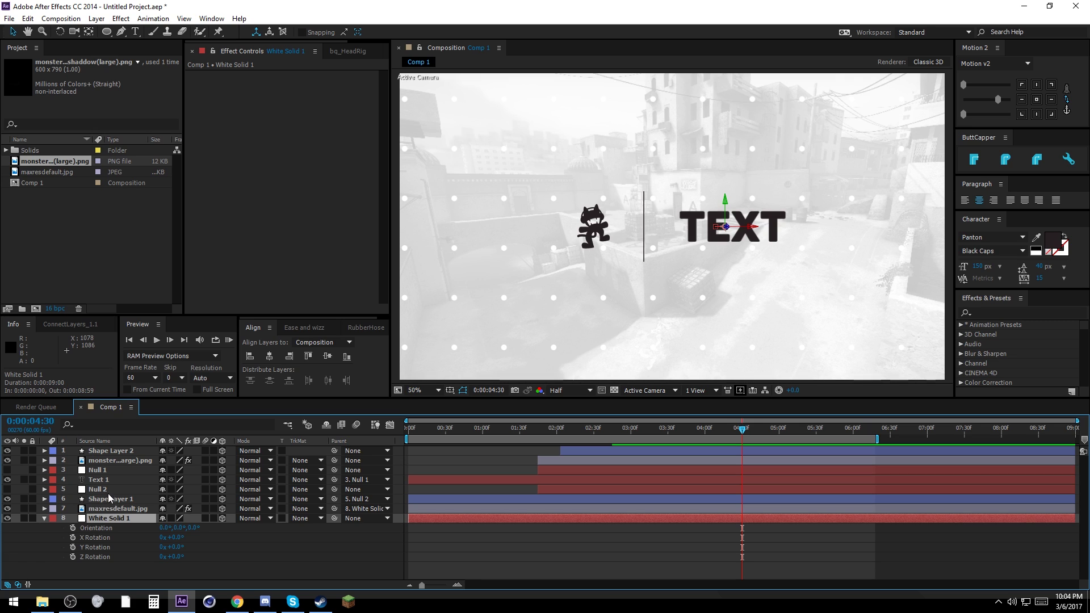
{"action": "left_click", "coordinate": [109, 499]}
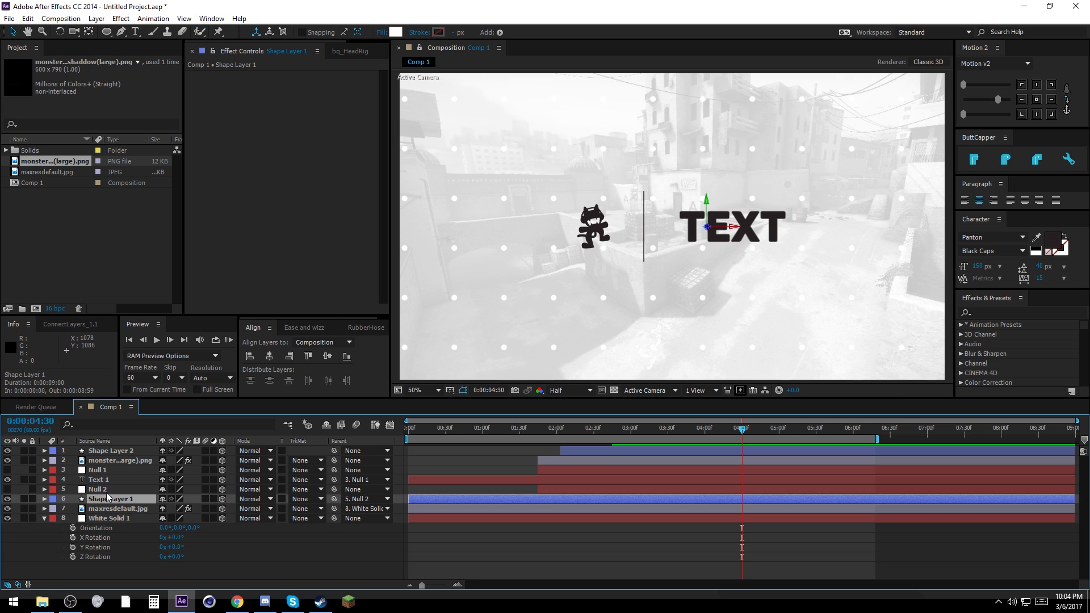
{"action": "key", "text": "r"}
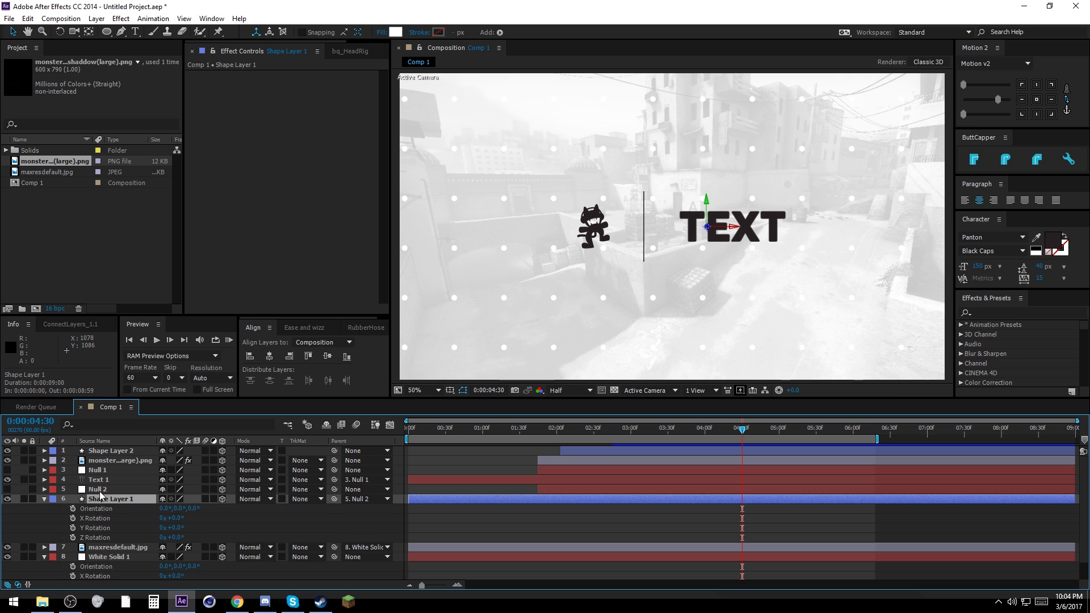
{"action": "left_click", "coordinate": [98, 490]}
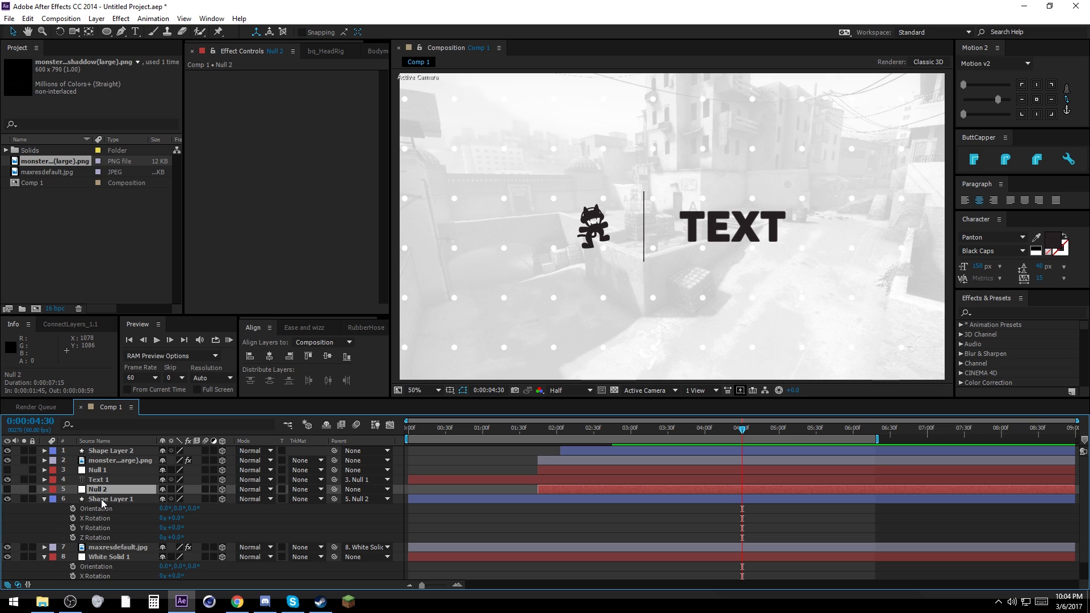
{"action": "left_click", "coordinate": [110, 499]}
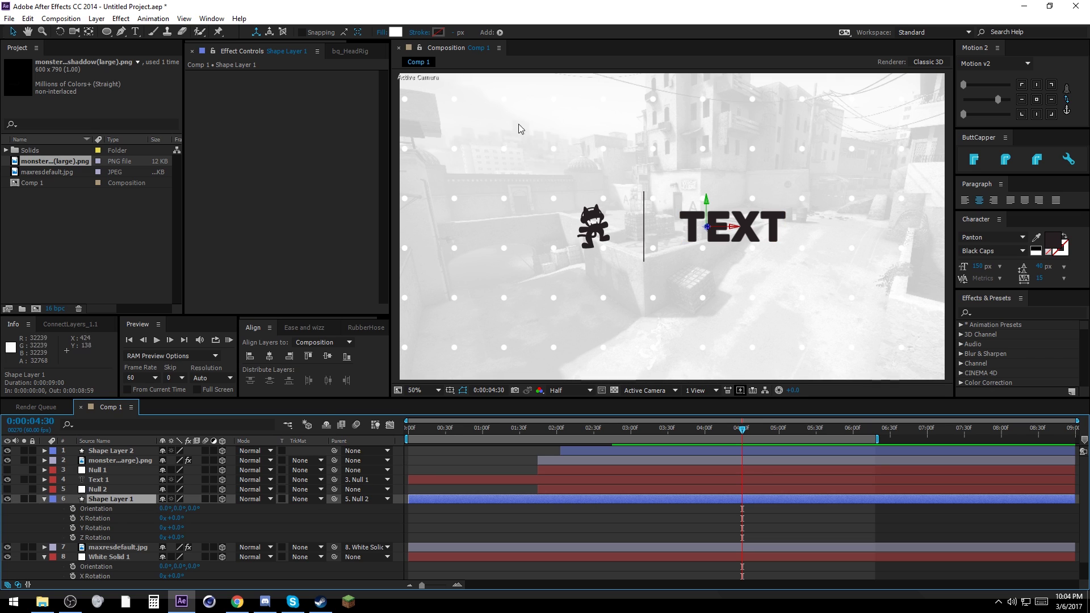
{"action": "key", "text": "p"}
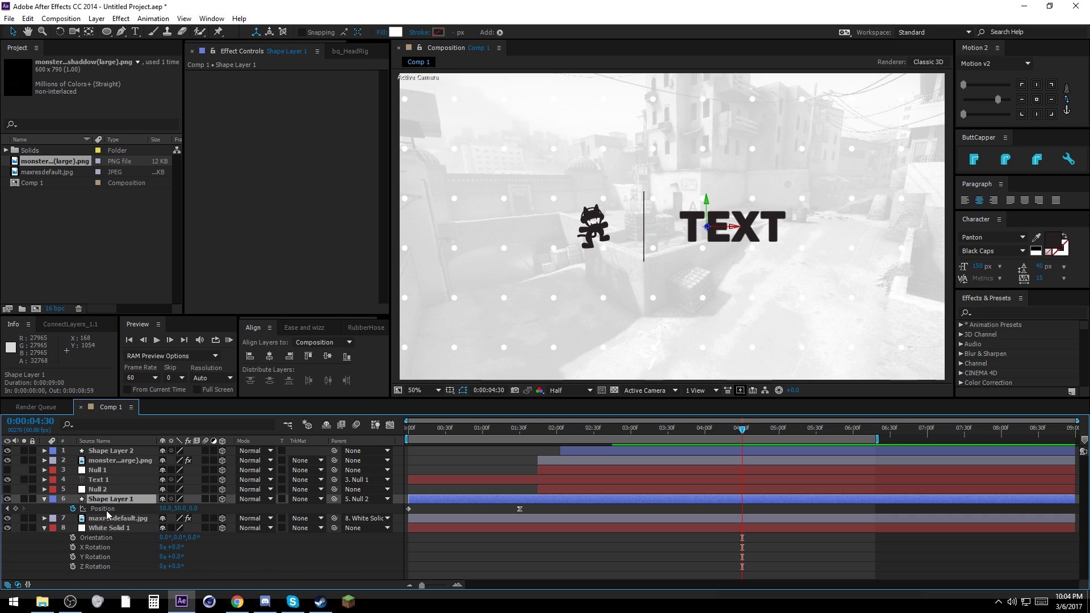
{"action": "key", "text": "s"}
{"action": "key", "text": "r"}
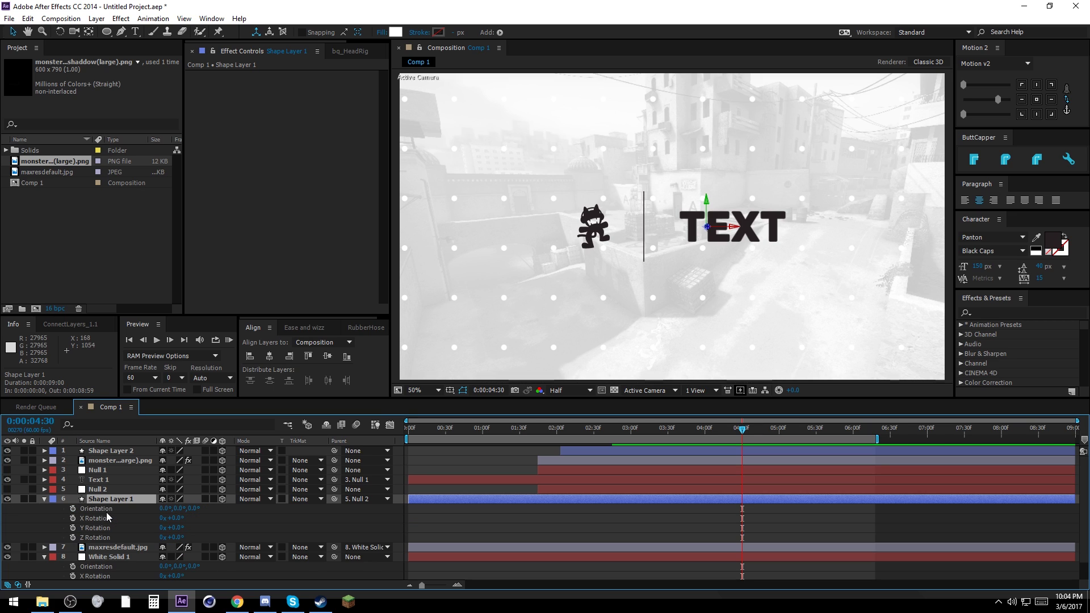
{"action": "left_click", "coordinate": [101, 481]}
{"action": "key", "text": "r"}
{"action": "left_click", "coordinate": [110, 462]}
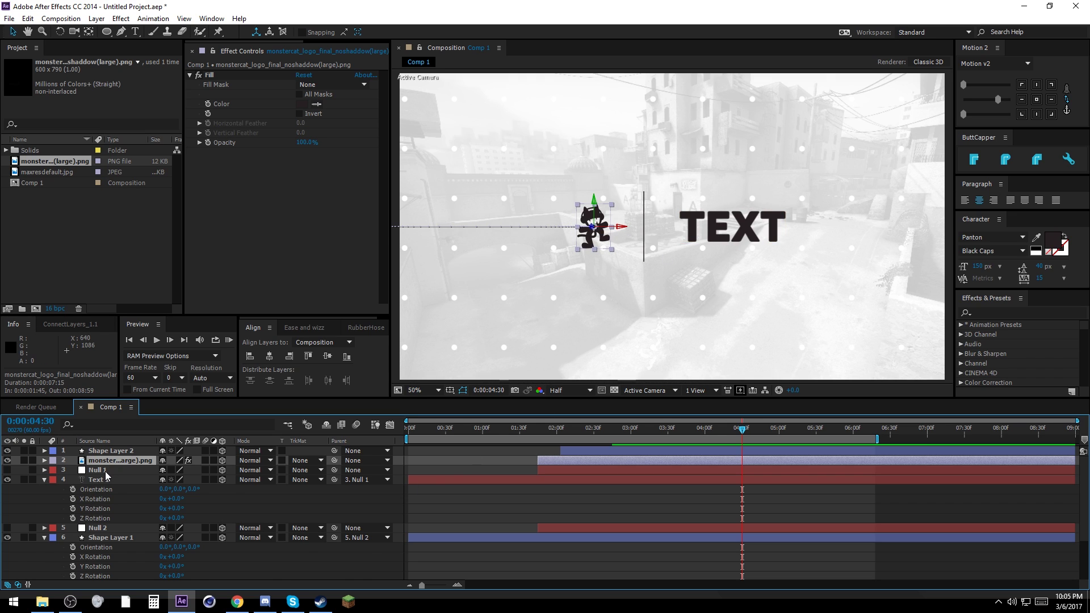
Reveal the rotation properties of the monster logo layer and Shape Layer 2
{"action": "key", "text": "r"}
{"action": "left_click", "coordinate": [104, 452]}
{"action": "key", "text": "r"}
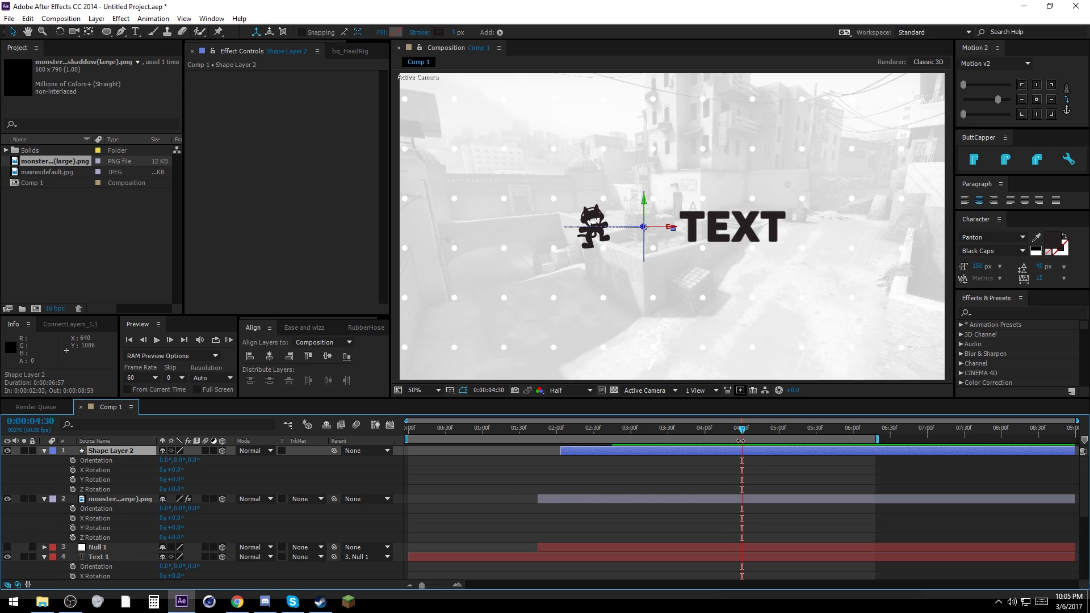
Add X Rotation keyframes at 0:00:03:00 on Shape Layer 2, logo, Text 1, Shape Layer 1 and White Solid 1
{"action": "left_click_drag", "start_coordinate": [741, 441], "coordinate": [632, 443]}
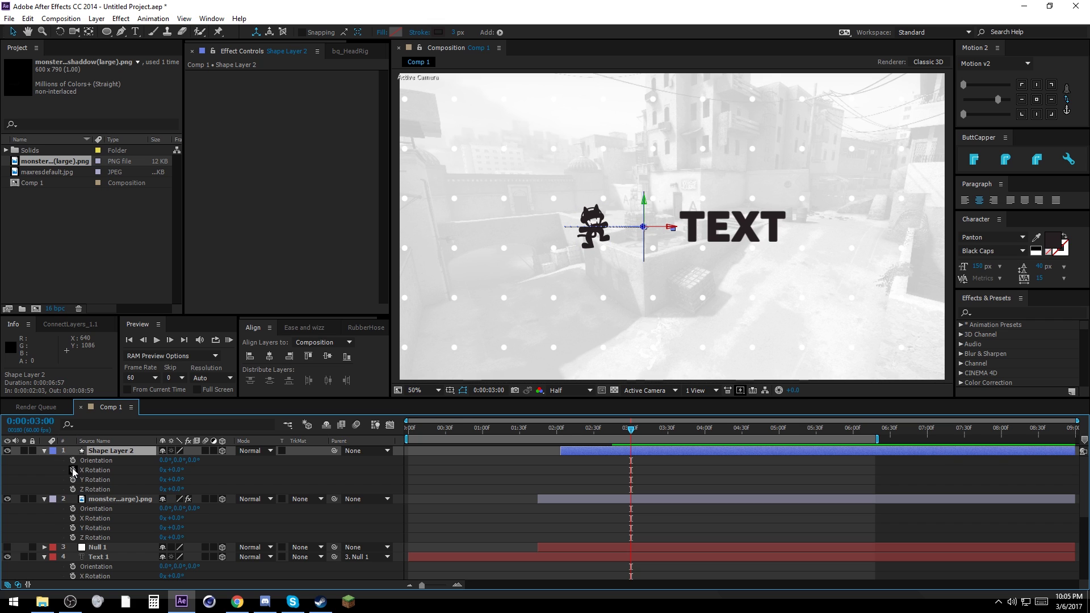
{"action": "left_click", "coordinate": [73, 470]}
{"action": "left_click", "coordinate": [73, 518]}
{"action": "scroll", "coordinate": [71, 520], "scroll_direction": "down", "scroll_amount": 1}
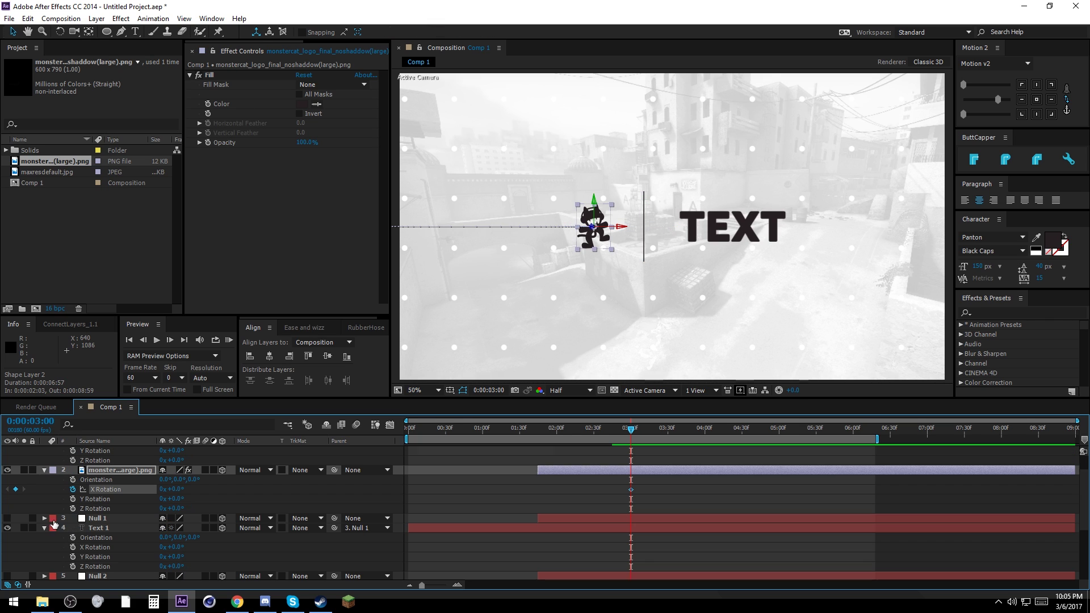
{"action": "left_click", "coordinate": [73, 547]}
{"action": "scroll", "coordinate": [61, 548], "scroll_direction": "down", "scroll_amount": 2}
{"action": "left_click", "coordinate": [73, 547]}
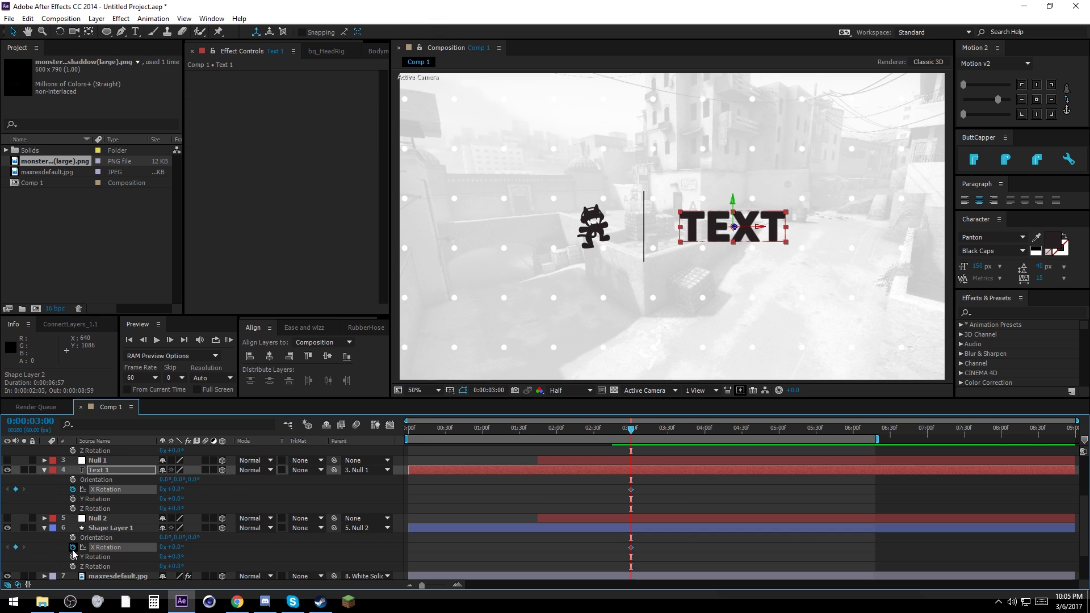
{"action": "scroll", "coordinate": [73, 547], "scroll_direction": "down", "scroll_amount": 2}
{"action": "left_click", "coordinate": [72, 555]}
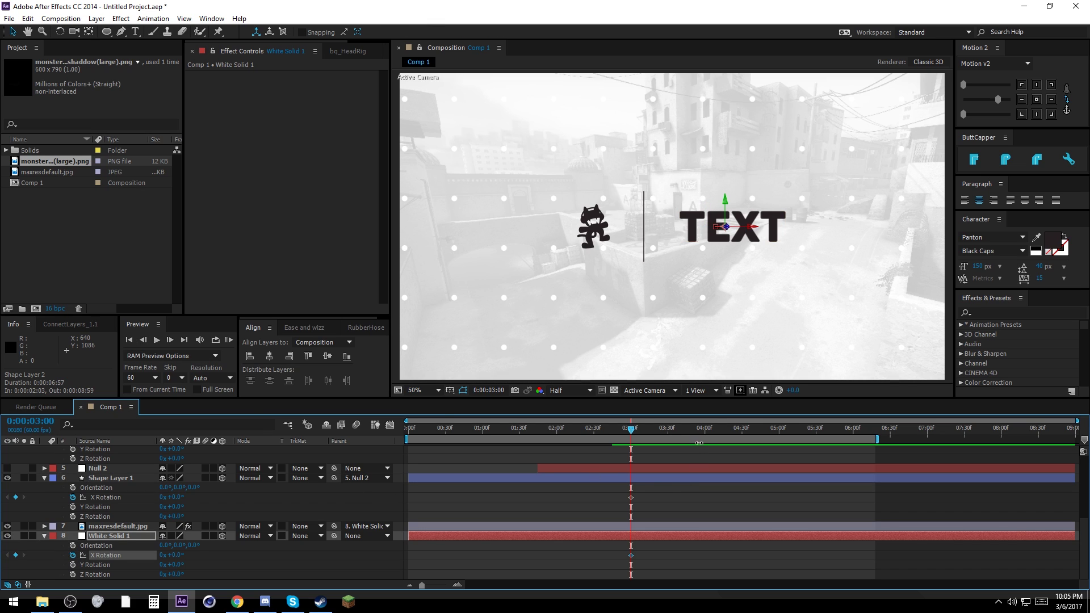
Move the playhead to 0:00:04:15 and select Shape Layer 2
{"action": "left_click", "coordinate": [724, 437]}
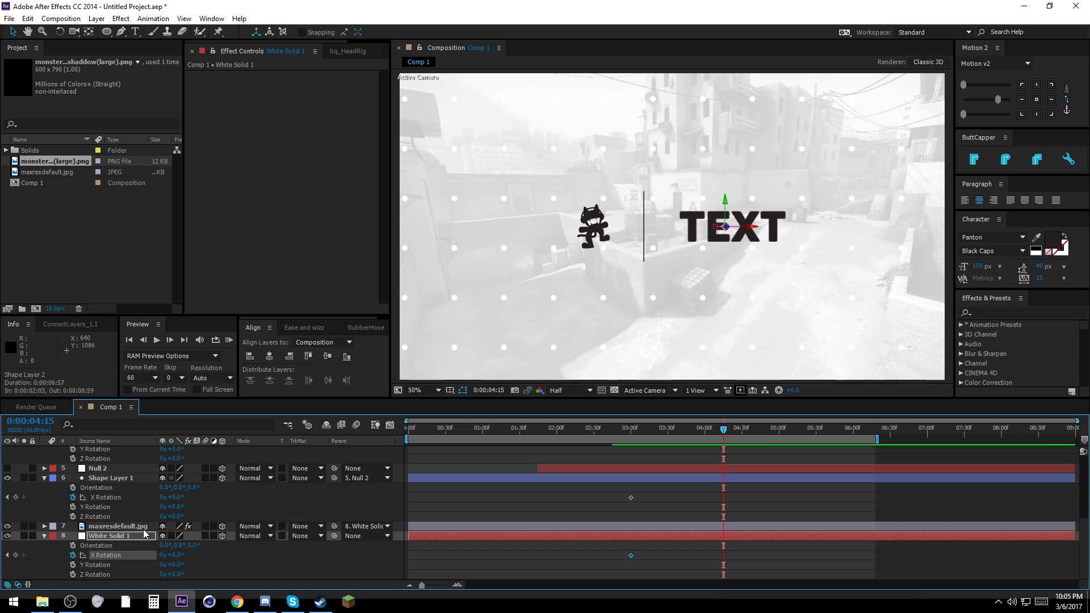
{"action": "scroll", "coordinate": [144, 531], "scroll_direction": "up", "scroll_amount": 5}
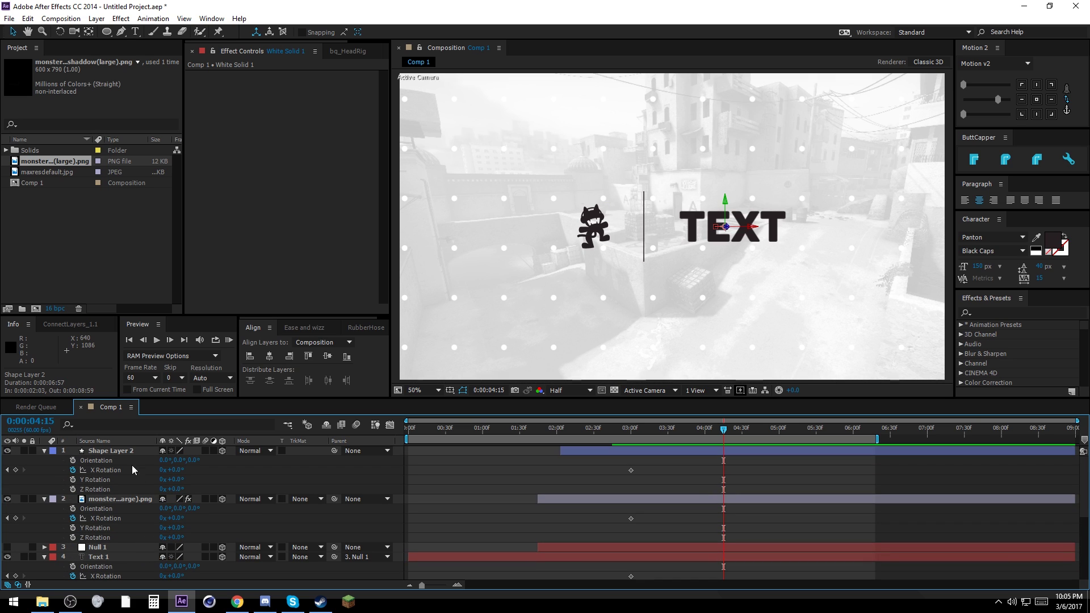
{"action": "left_click", "coordinate": [118, 451]}
Keyframe X Rotation -35° on Shape Layer 2, the monster logo and Text 1
{"action": "left_click", "coordinate": [176, 471]}
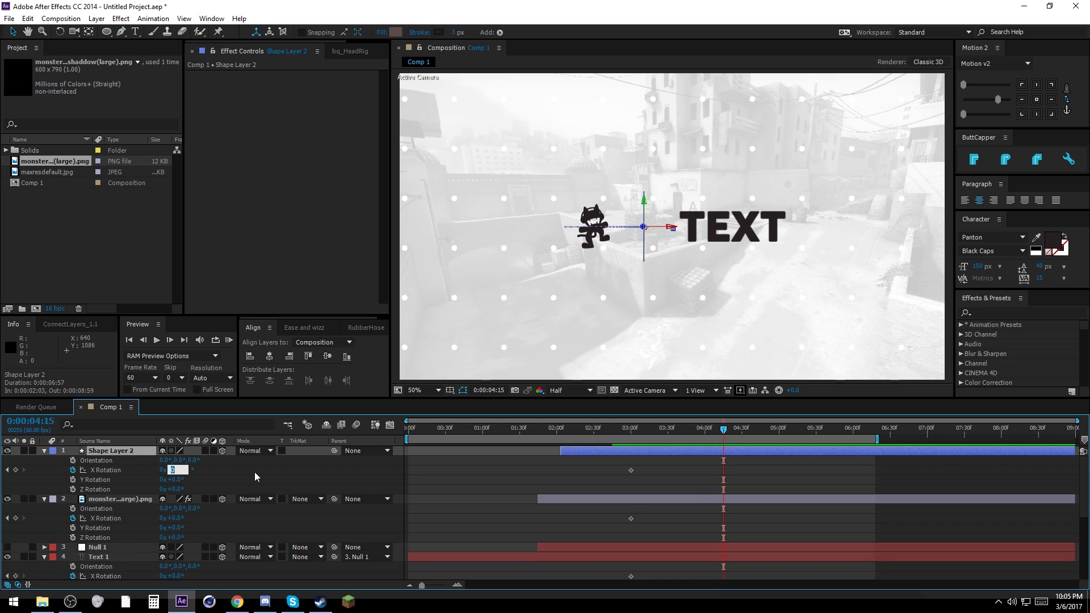
{"action": "type", "text": "-35"}
{"action": "key", "text": "Return"}
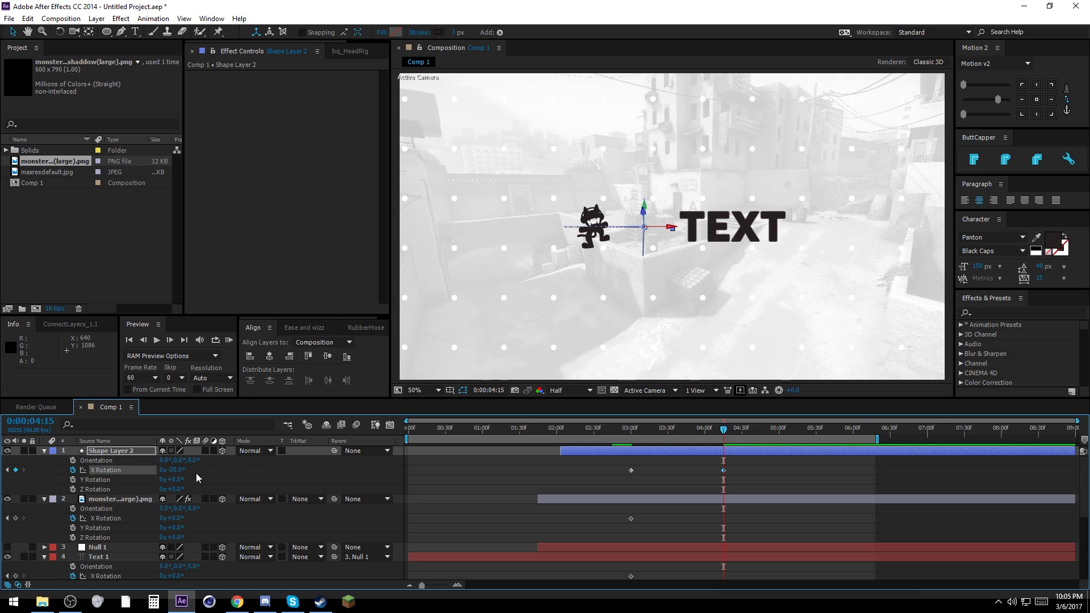
{"action": "left_click", "coordinate": [173, 518]}
{"action": "type", "text": "-35"}
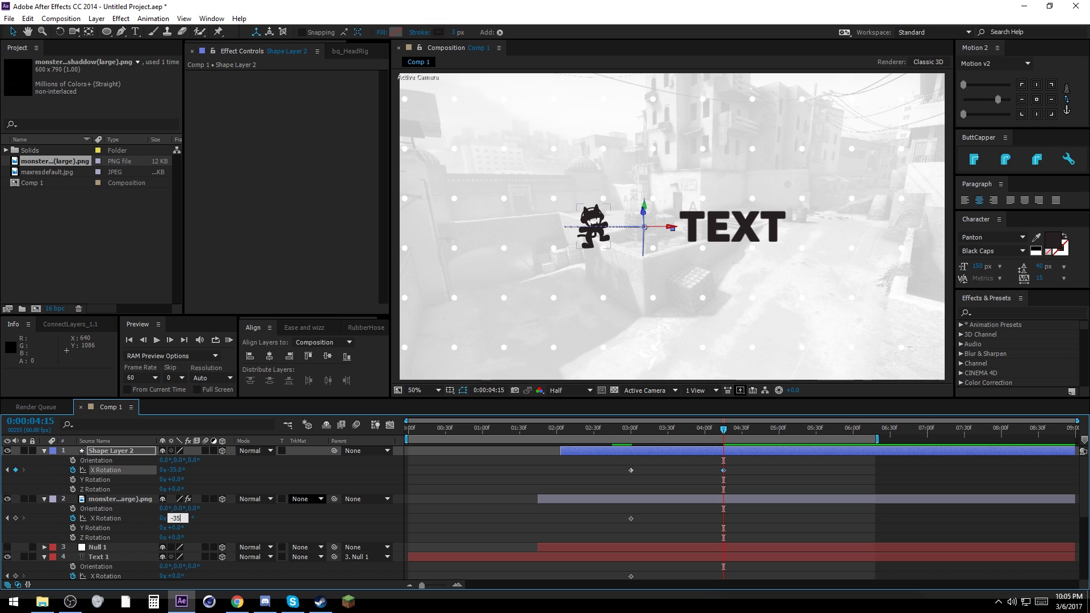
{"action": "key", "text": "Return"}
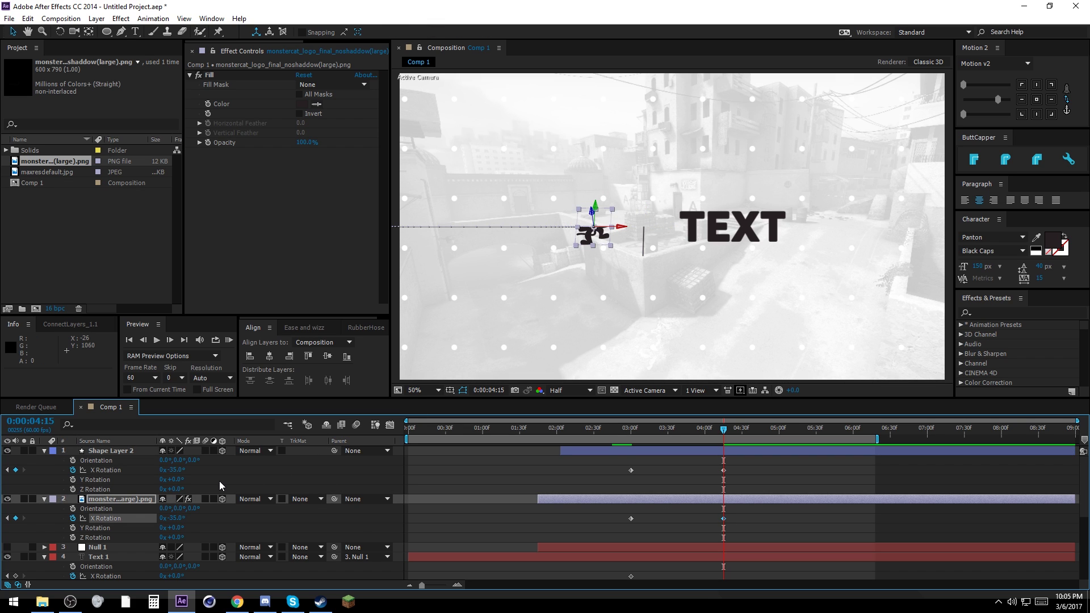
{"action": "scroll", "coordinate": [219, 481], "scroll_direction": "down", "scroll_amount": 1}
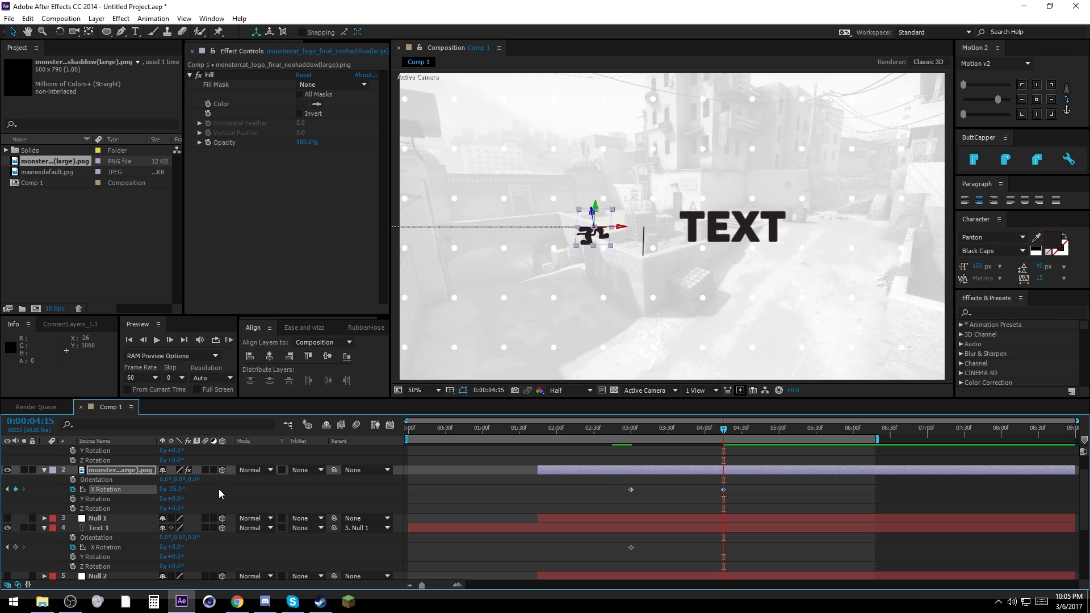
{"action": "left_click", "coordinate": [172, 547]}
{"action": "key", "text": "Return"}
Select White Solid 1 and reveal its Position keyframes
{"action": "scroll", "coordinate": [137, 501], "scroll_direction": "down", "scroll_amount": 4}
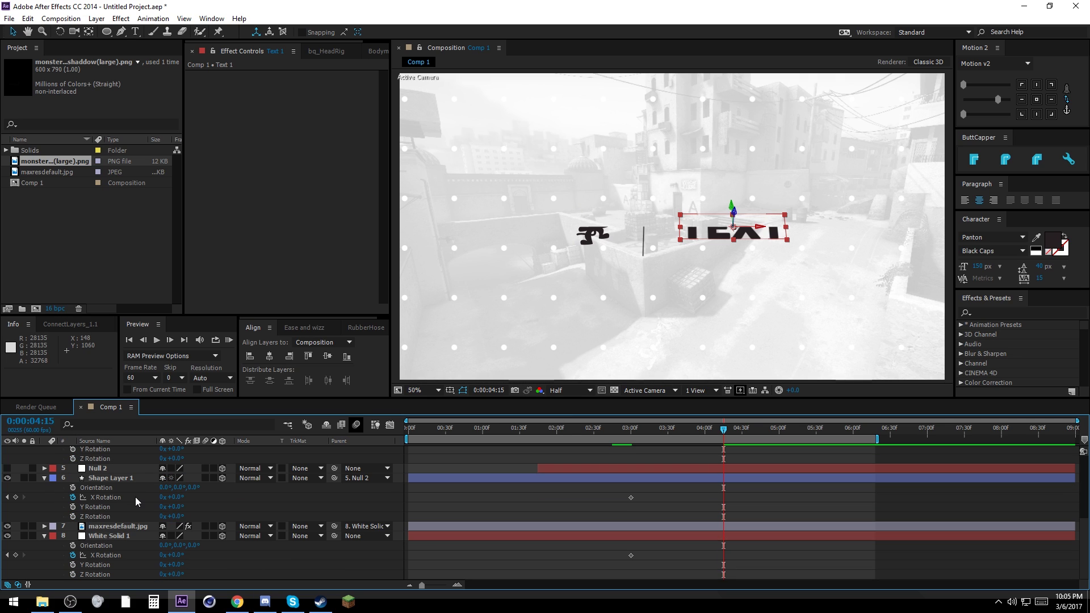
{"action": "left_click", "coordinate": [107, 537]}
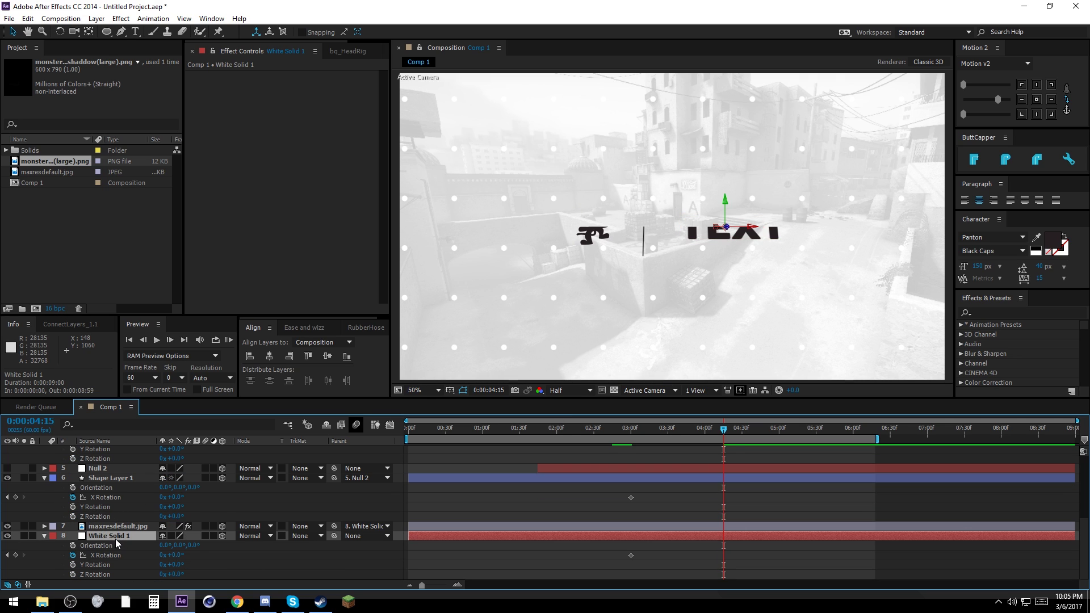
{"action": "key", "text": "shift+p"}
Raise the Z value on both White Solid 1 Position keyframes, reaching 152.0 at 0:00:02:45
{"action": "left_click", "coordinate": [612, 430]}
{"action": "left_click_drag", "start_coordinate": [624, 554], "coordinate": [315, 537]}
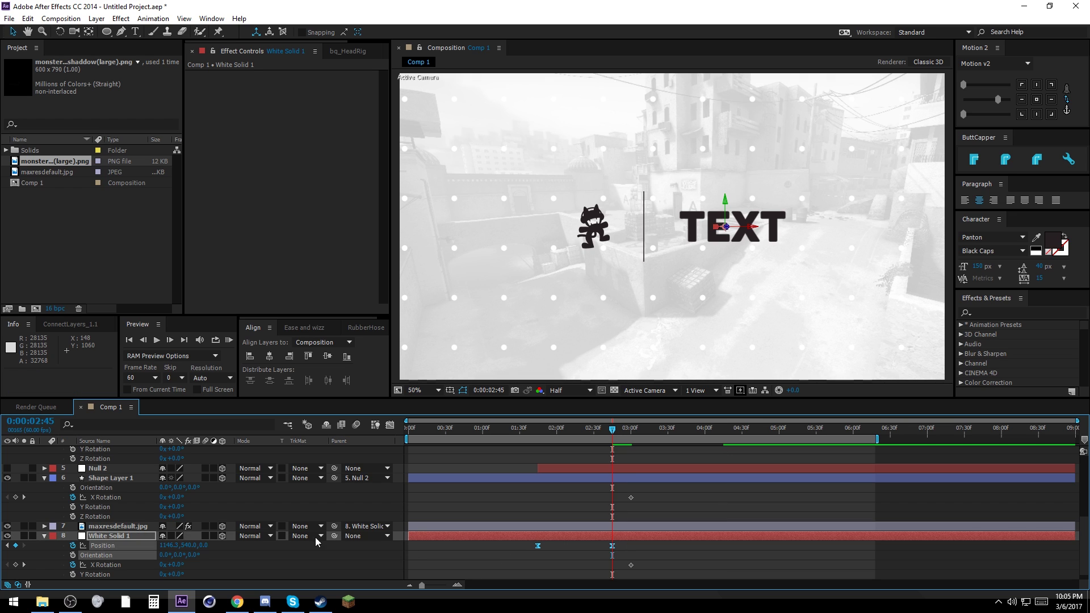
{"action": "left_click_drag", "start_coordinate": [203, 546], "coordinate": [287, 543]}
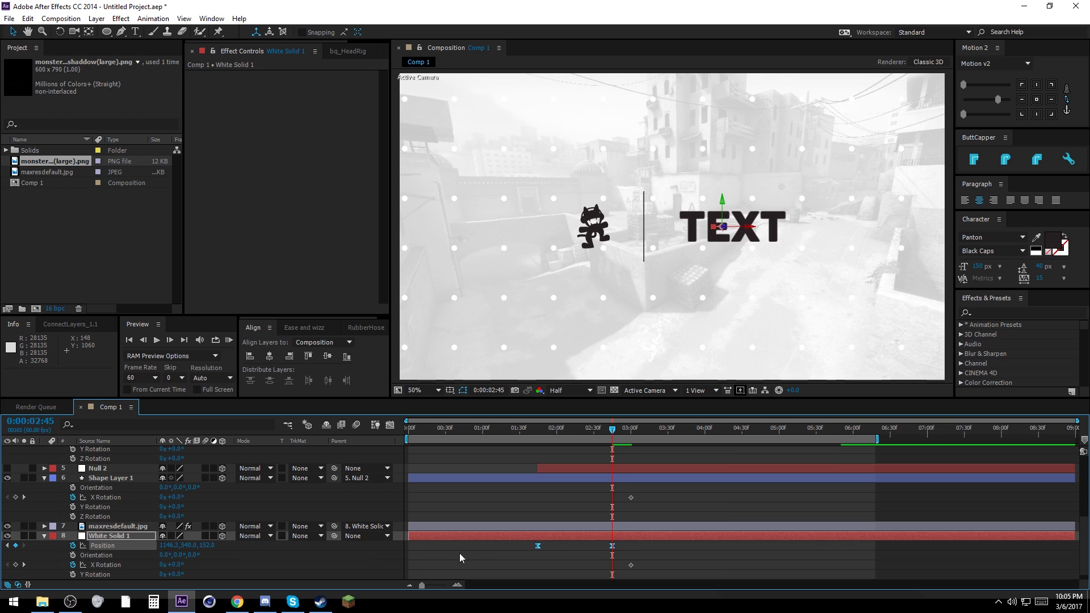
{"action": "left_click", "coordinate": [460, 559]}
Scrub through the animation and reset the work area start to 0:00:00
{"action": "left_click_drag", "start_coordinate": [617, 431], "coordinate": [736, 429]}
{"action": "scroll", "coordinate": [719, 480], "scroll_direction": "up", "scroll_amount": 5}
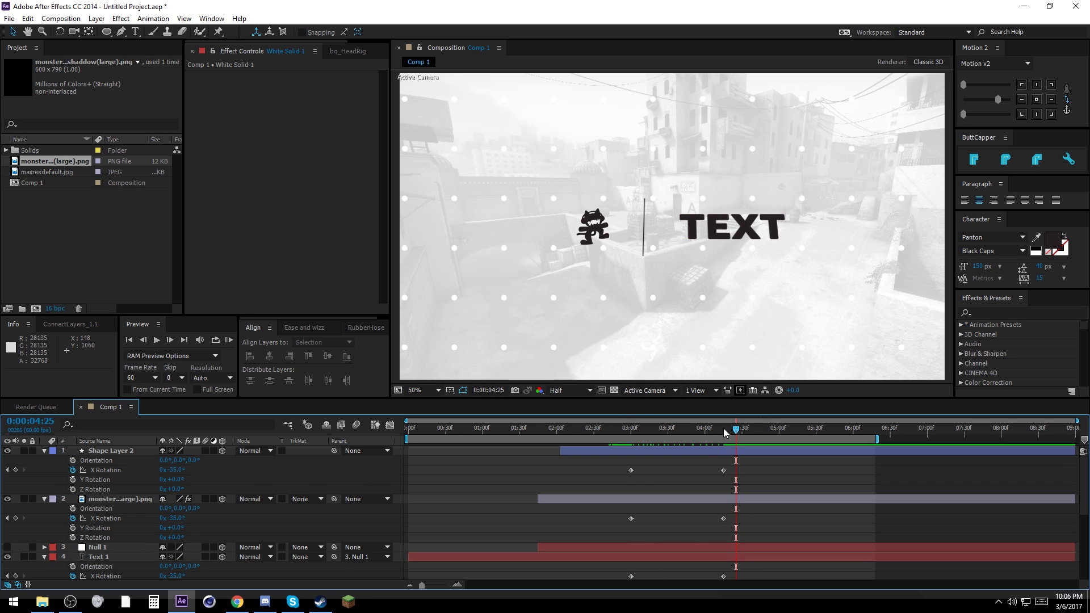
{"action": "left_click_drag", "start_coordinate": [631, 437], "coordinate": [656, 439]}
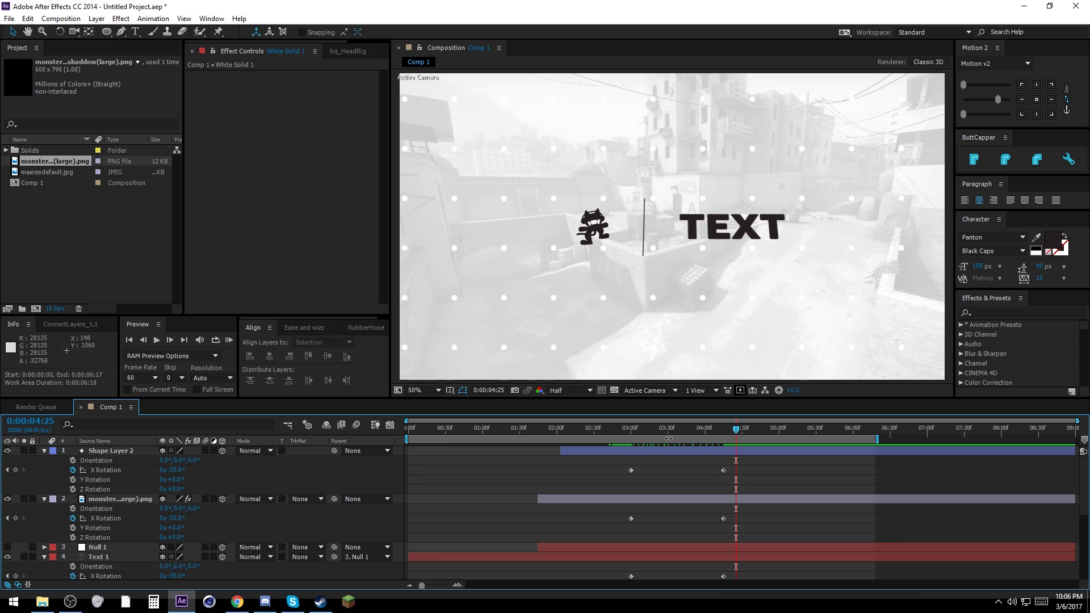
{"action": "left_click_drag", "start_coordinate": [736, 429], "coordinate": [723, 429]}
{"action": "scroll", "coordinate": [512, 495], "scroll_direction": "down", "scroll_amount": 5}
{"action": "scroll", "coordinate": [676, 496], "scroll_direction": "up", "scroll_amount": 2}
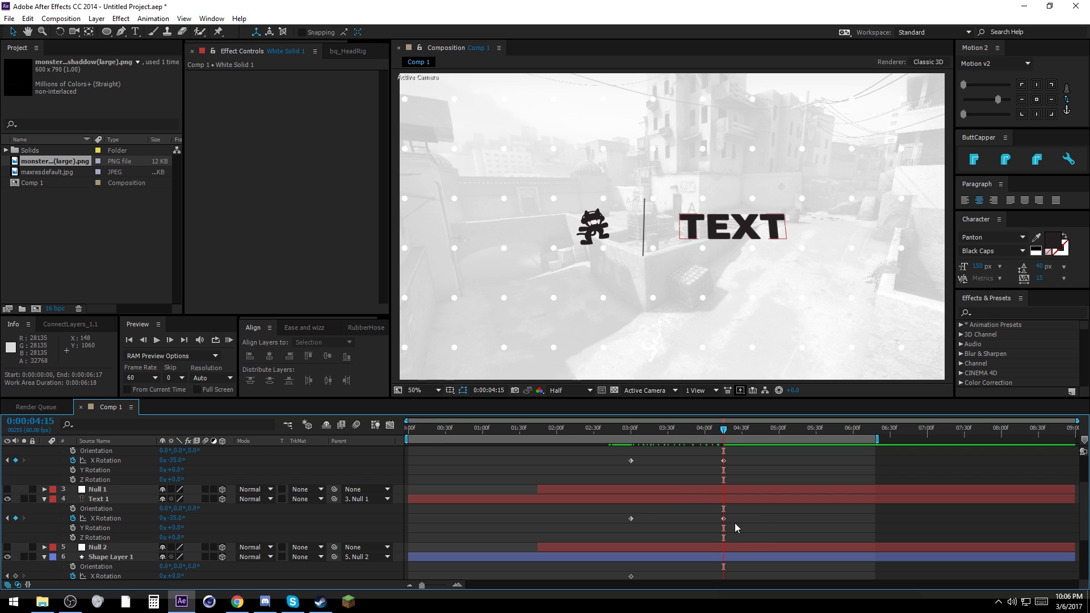
Keyframe X Rotation -22.5° on Shape Layer 1 and -12.5° on White Solid 1
{"action": "scroll", "coordinate": [152, 527], "scroll_direction": "down", "scroll_amount": 2}
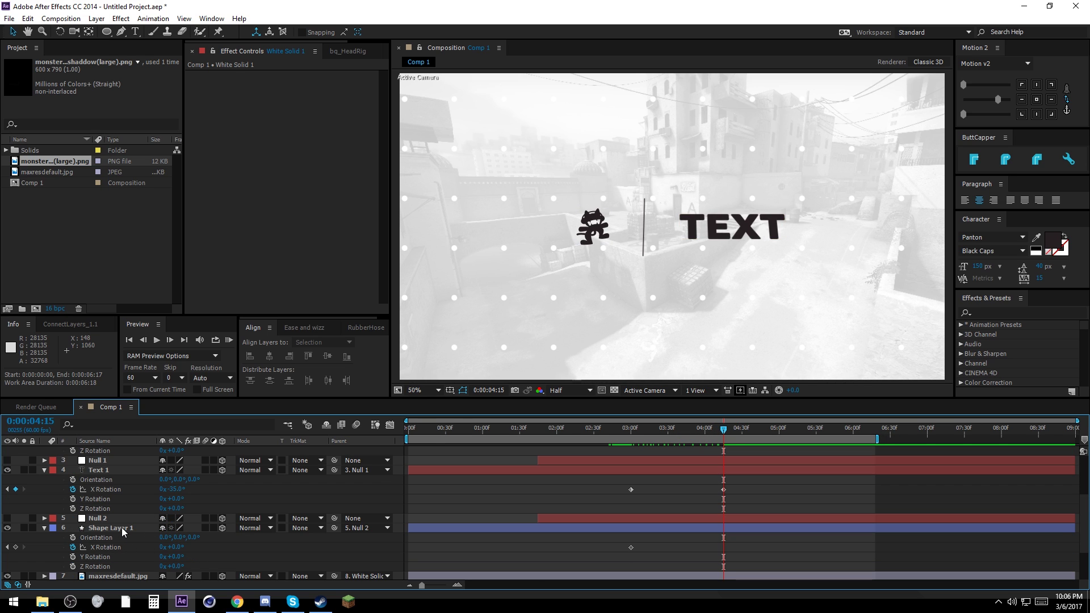
{"action": "left_click", "coordinate": [122, 528]}
{"action": "left_click", "coordinate": [176, 547]}
{"action": "type", "text": "-"}
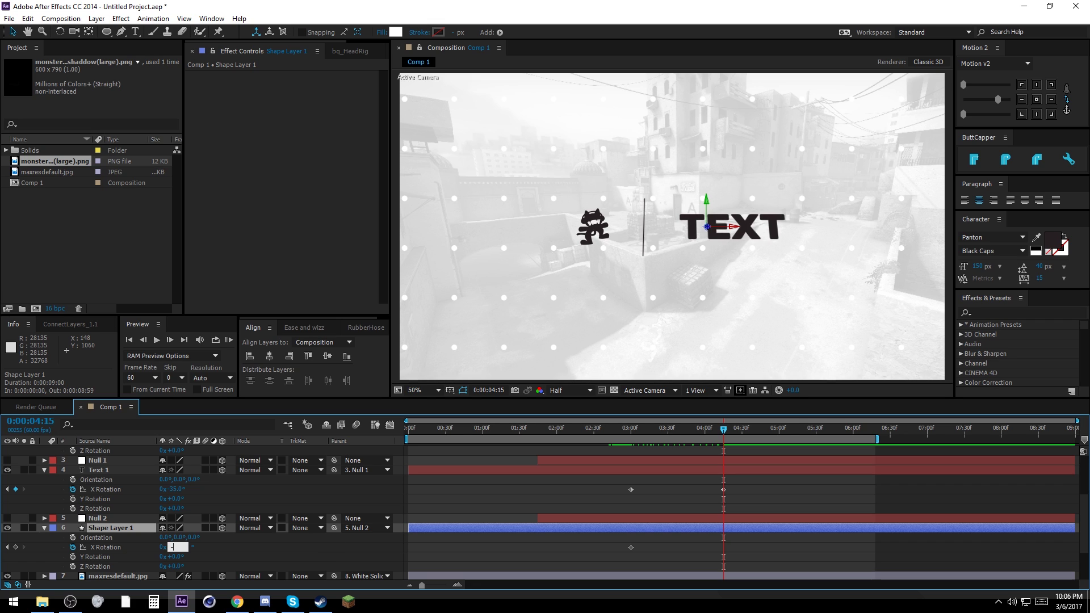
{"action": "type", "text": "22.5"}
{"action": "key", "text": "Return"}
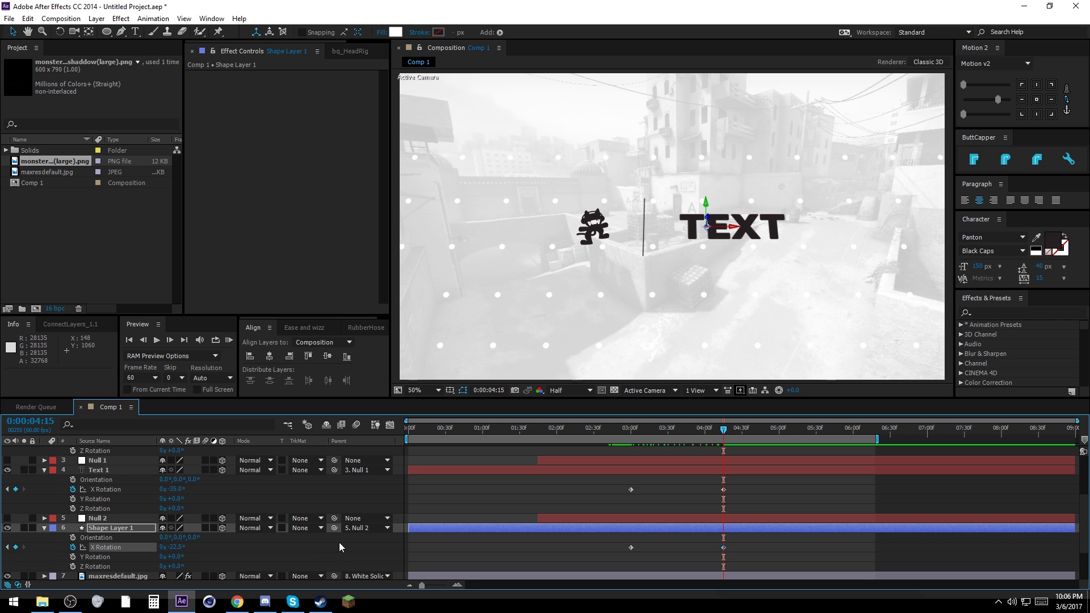
{"action": "scroll", "coordinate": [339, 543], "scroll_direction": "down", "scroll_amount": 1}
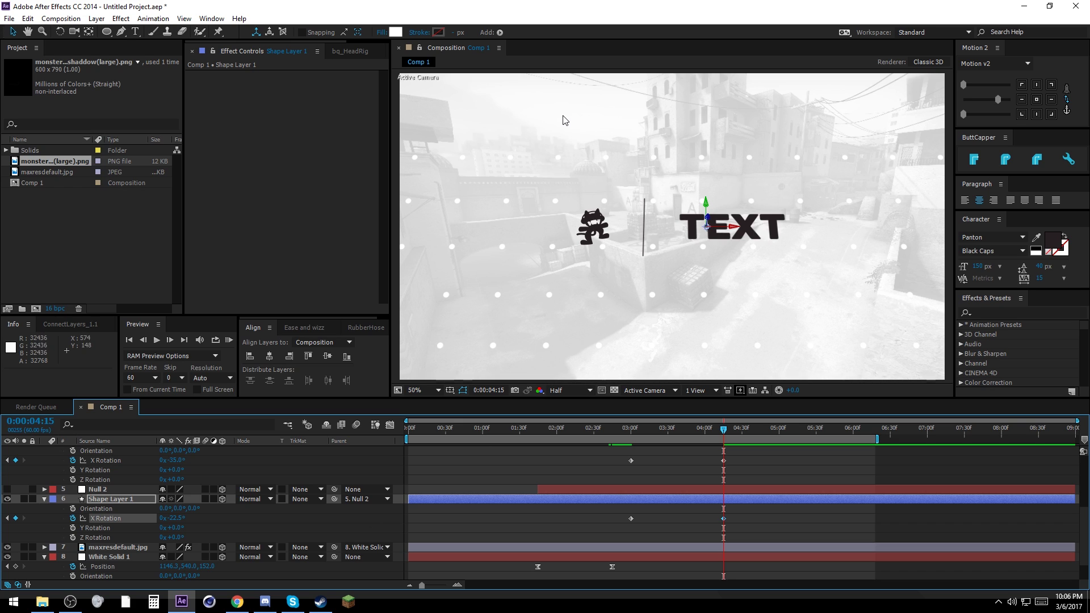
{"action": "scroll", "coordinate": [132, 534], "scroll_direction": "down", "scroll_amount": 1}
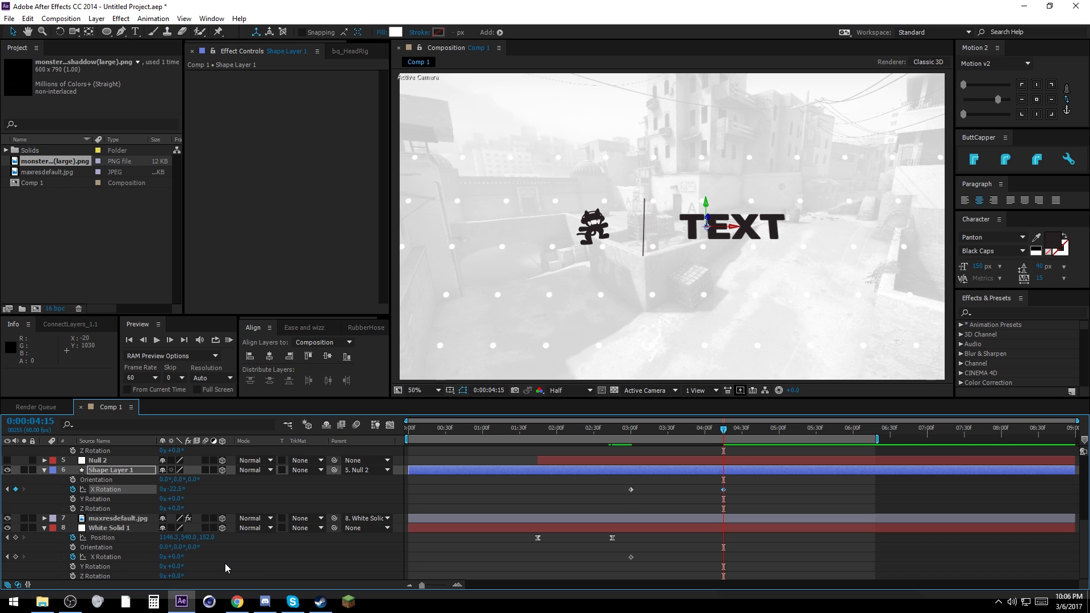
{"action": "left_click", "coordinate": [177, 556]}
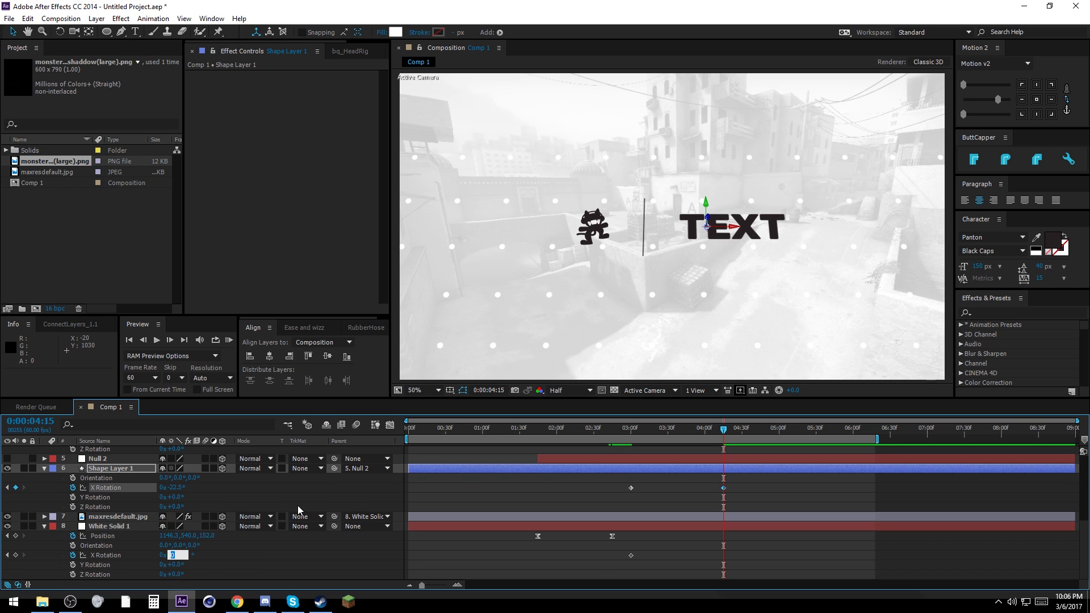
{"action": "type", "text": "-12.5"}
{"action": "key", "text": "Return"}
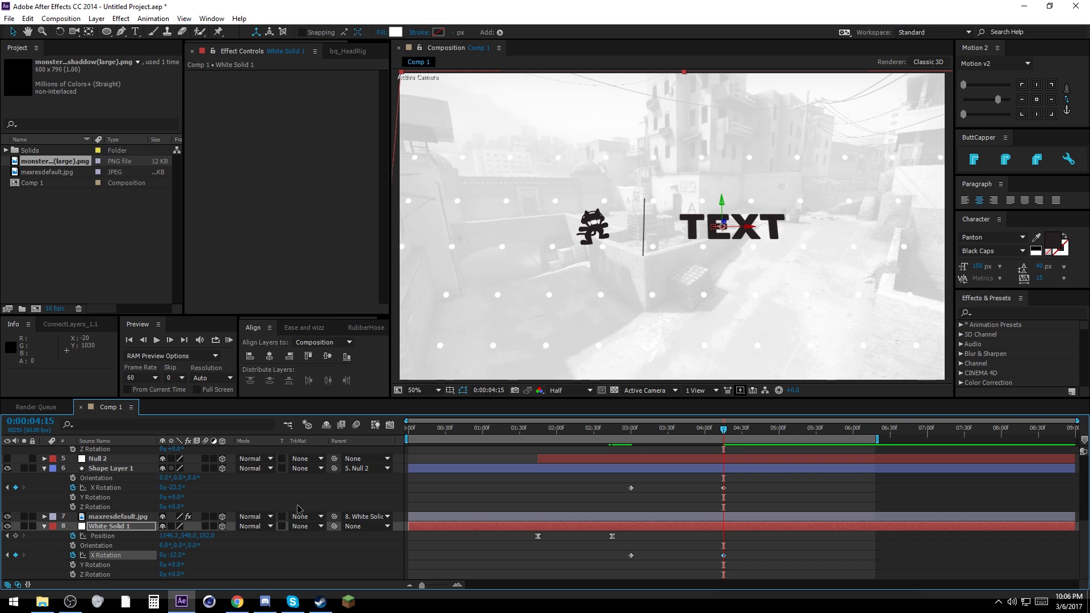
Reduce Shape Layer 1's X Rotation to -19°
{"action": "left_click", "coordinate": [205, 487]}
{"action": "left_click", "coordinate": [180, 487]}
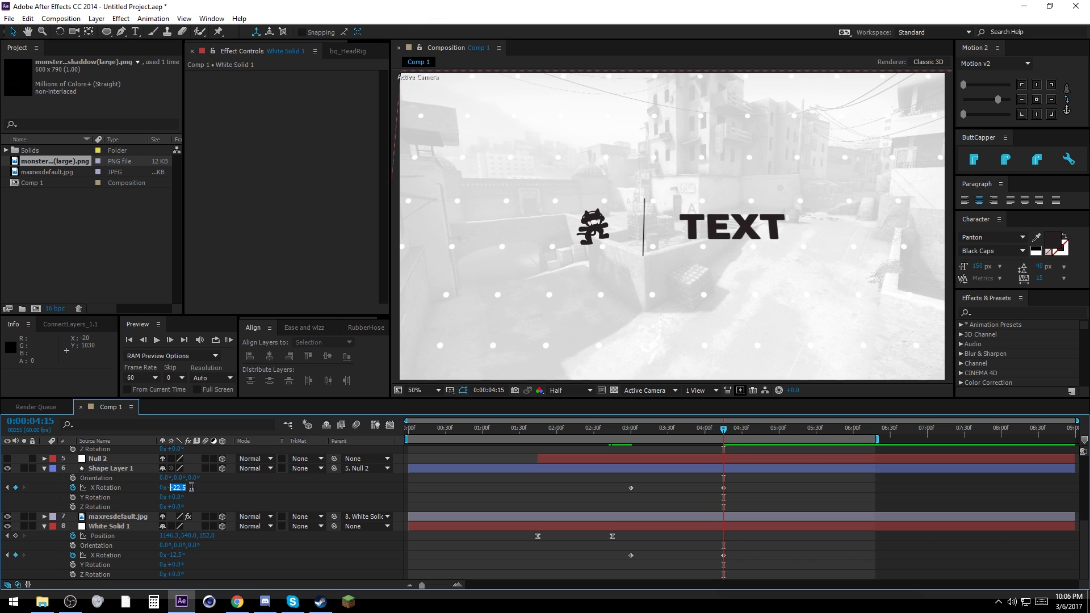
{"action": "type", "text": "-"}
{"action": "type", "text": "9"}
{"action": "key", "text": "Return"}
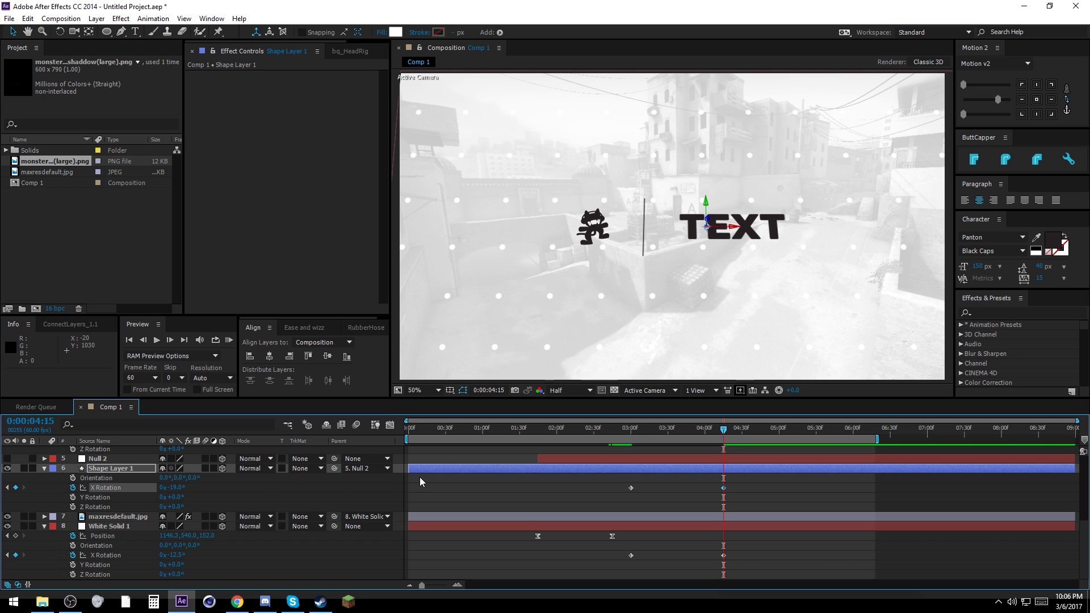
Select White Solid 1's Position keyframes and preview the tilt from 0:00:02:45
{"action": "left_click", "coordinate": [123, 531]}
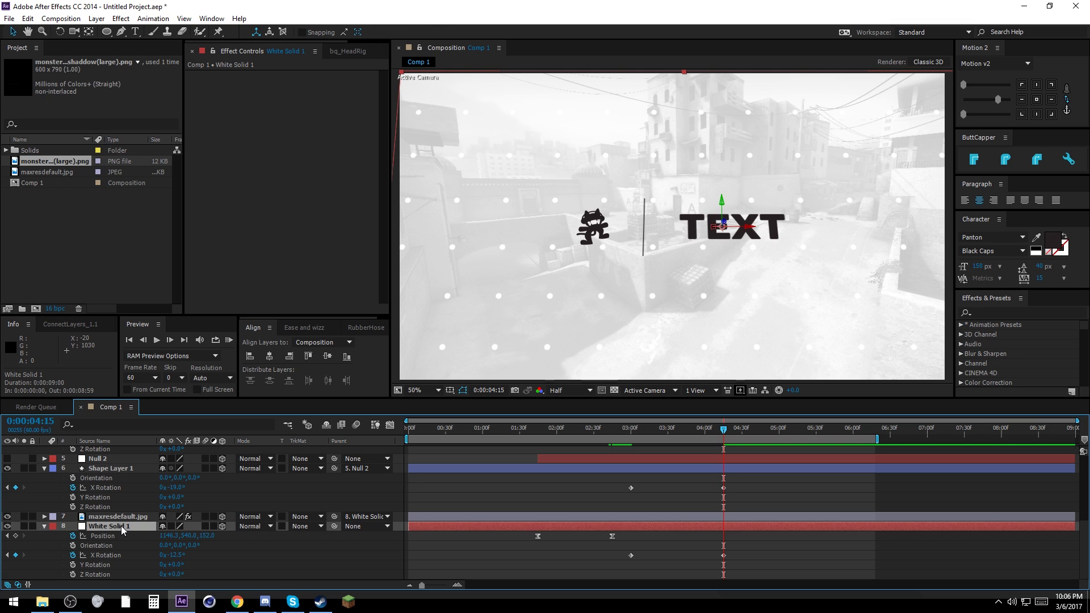
{"action": "left_click_drag", "start_coordinate": [618, 543], "coordinate": [535, 539]}
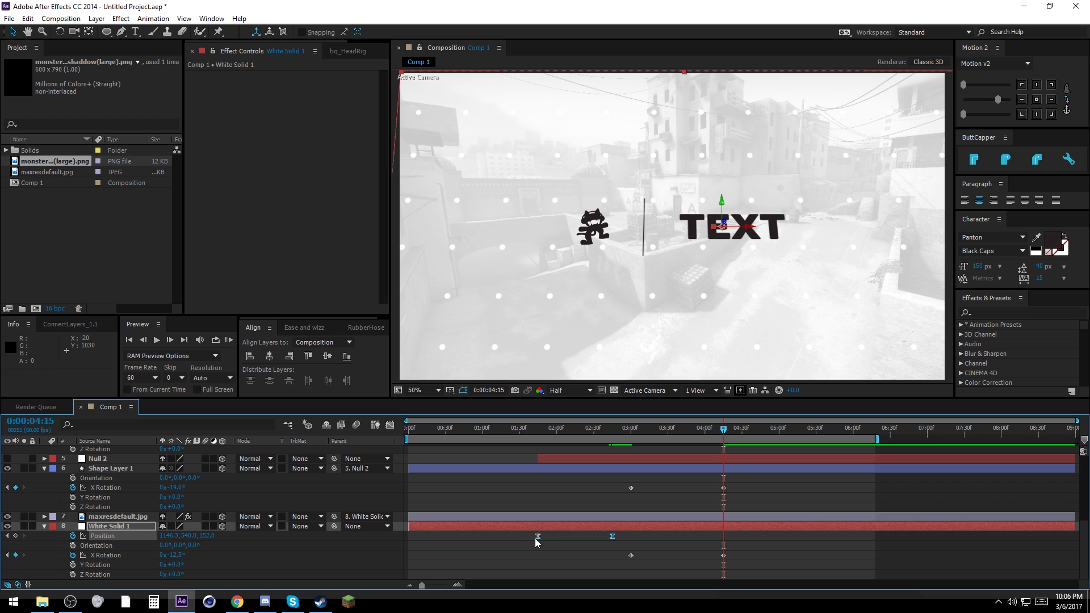
{"action": "left_click", "coordinate": [618, 430]}
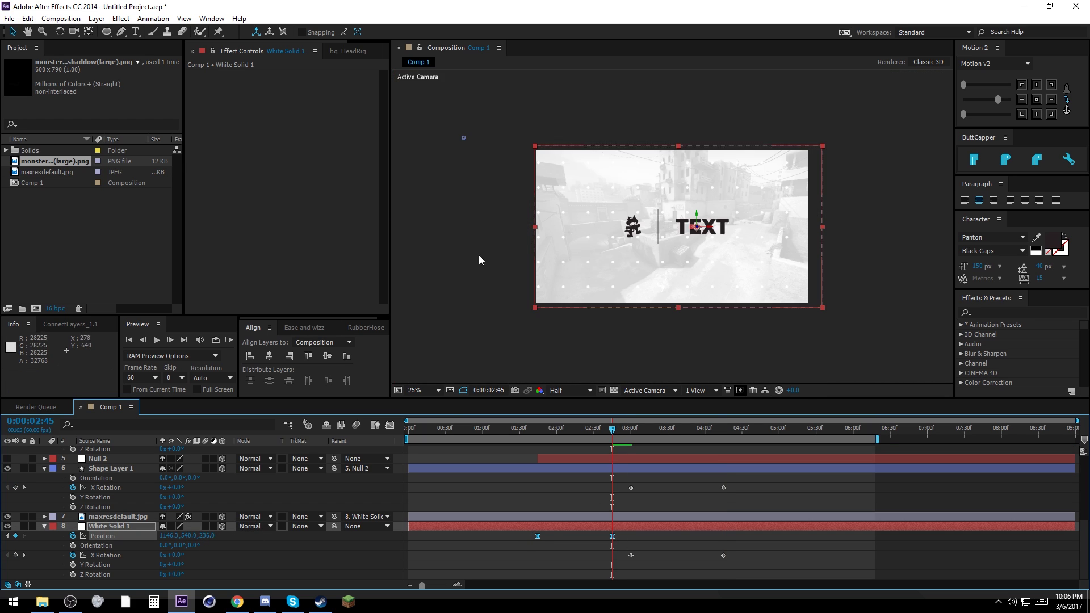
{"action": "key", "text": "comma"}
{"action": "left_click_drag", "start_coordinate": [623, 434], "coordinate": [730, 440]}
{"action": "key", "text": "period"}
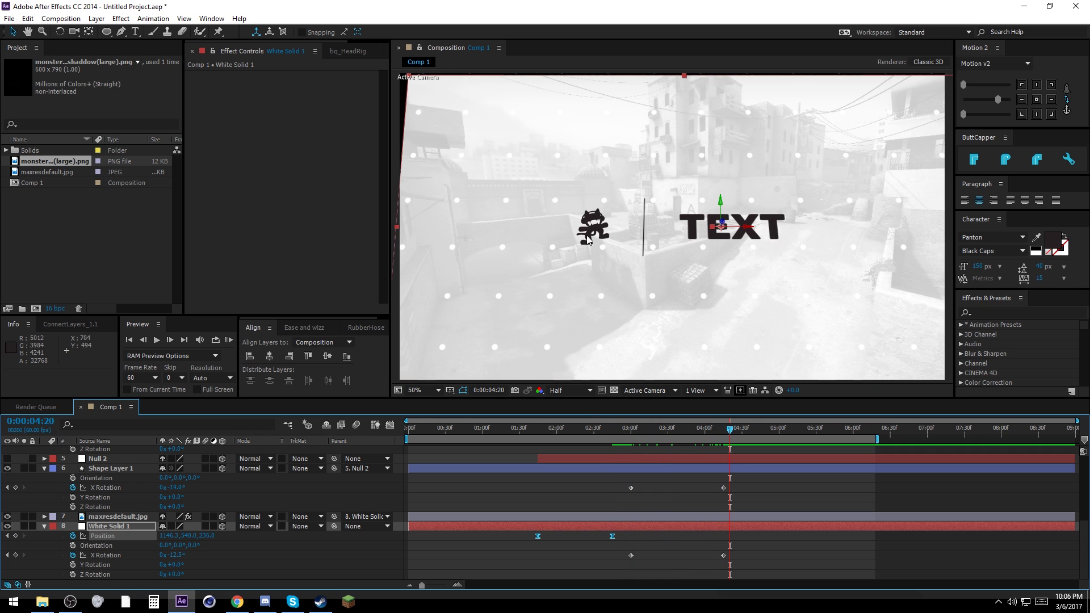
{"action": "left_click", "coordinate": [613, 431]}
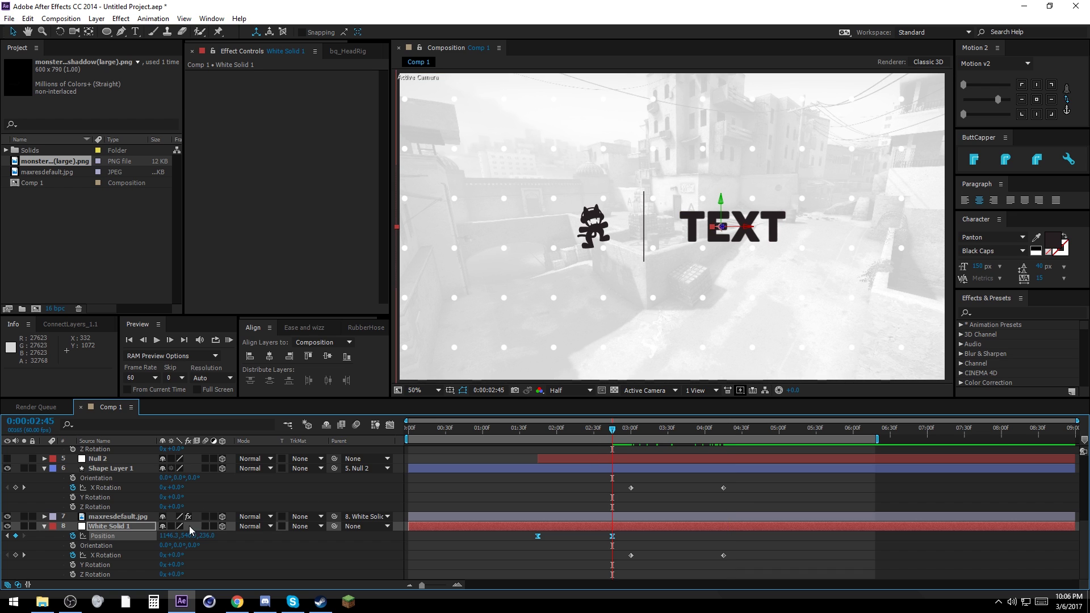
Lower White Solid 1's Z Position to 122.0 at the 0:00:02:45 keyframe
{"action": "left_click_drag", "start_coordinate": [210, 536], "coordinate": [176, 536]}
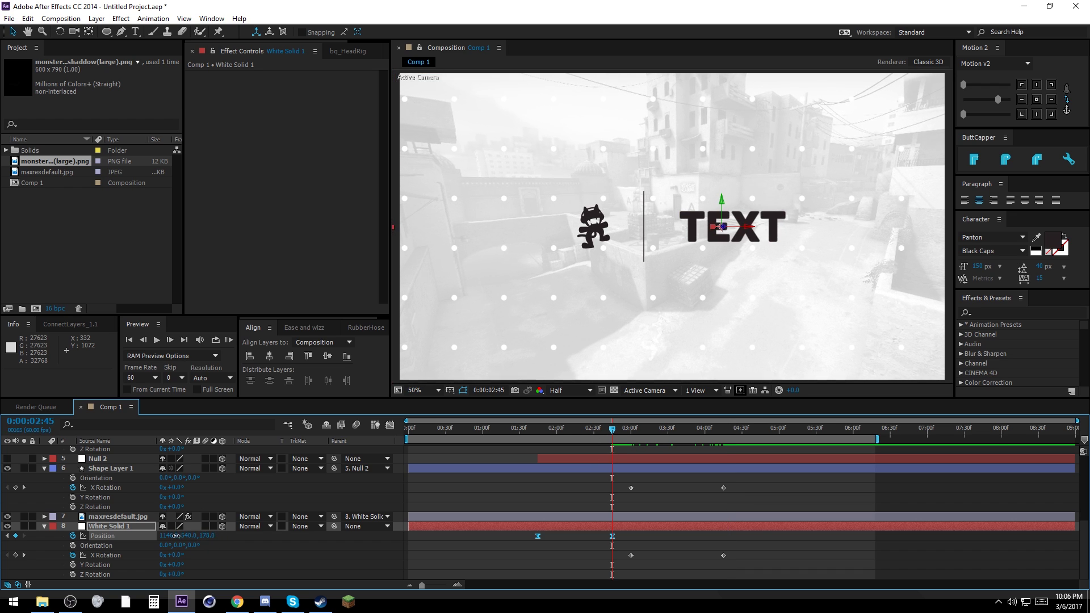
{"action": "left_click_drag", "start_coordinate": [539, 434], "coordinate": [764, 446]}
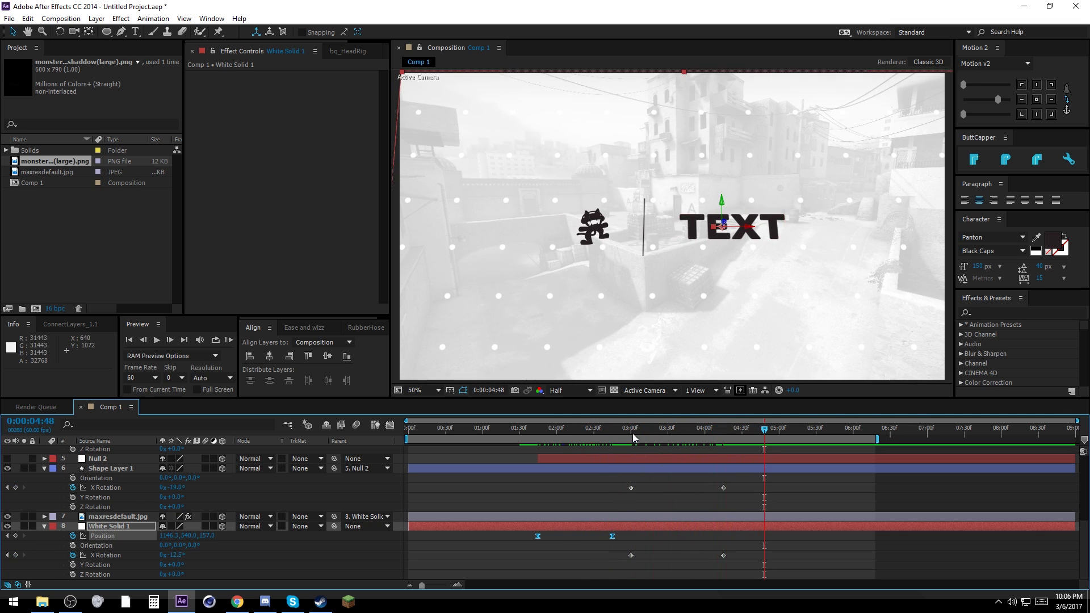
{"action": "left_click", "coordinate": [613, 435]}
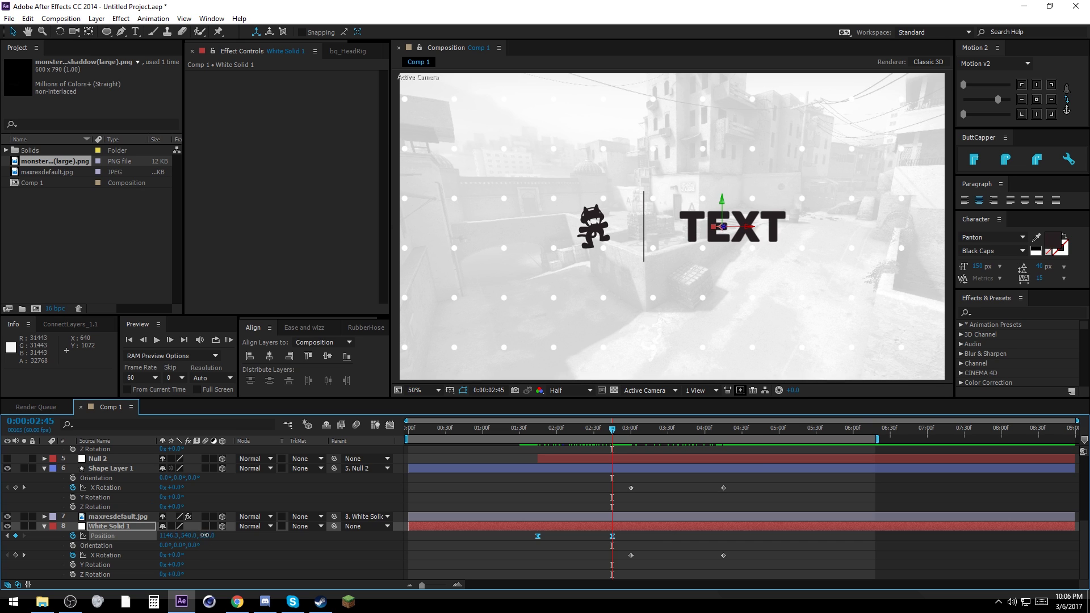
{"action": "left_click_drag", "start_coordinate": [204, 536], "coordinate": [183, 535]}
{"action": "left_click", "coordinate": [532, 561]}
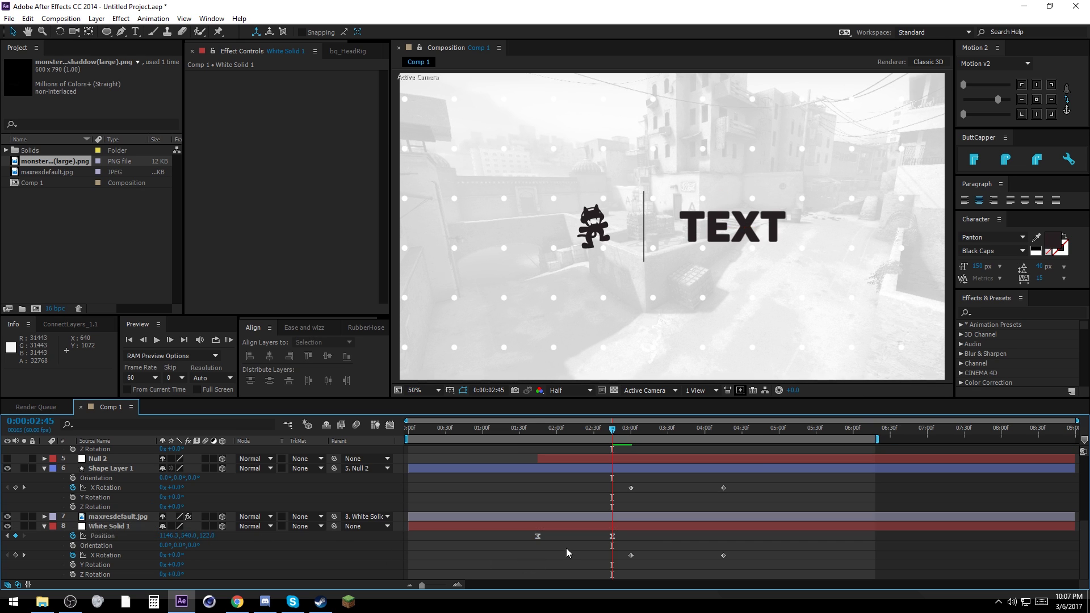
{"action": "left_click_drag", "start_coordinate": [612, 430], "coordinate": [633, 444]}
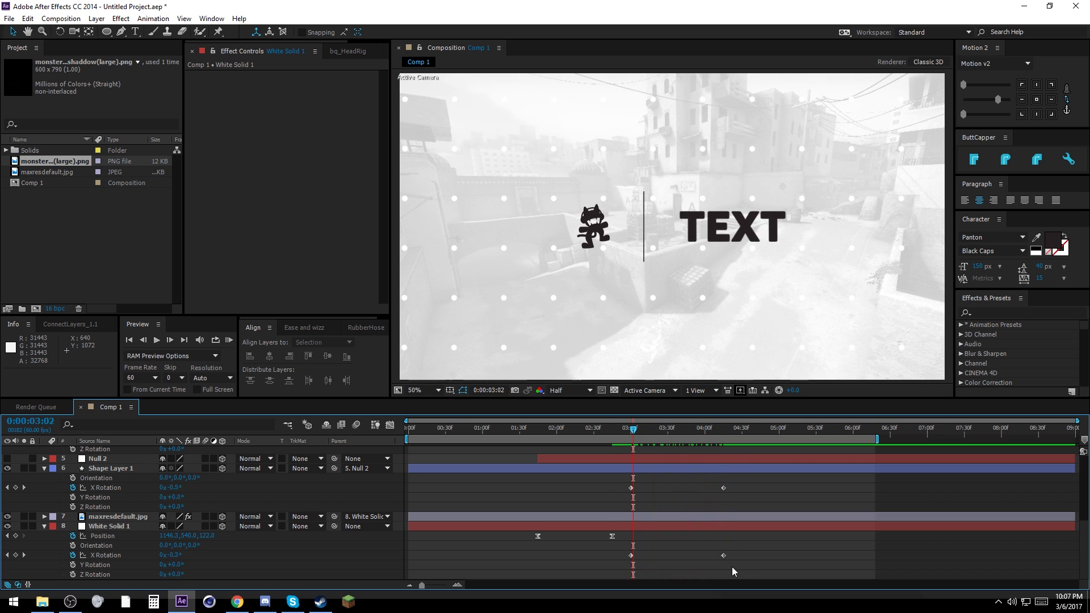
Apply Easy Ease to the layers' X Rotation keyframes
{"action": "left_click_drag", "start_coordinate": [732, 567], "coordinate": [619, 404]}
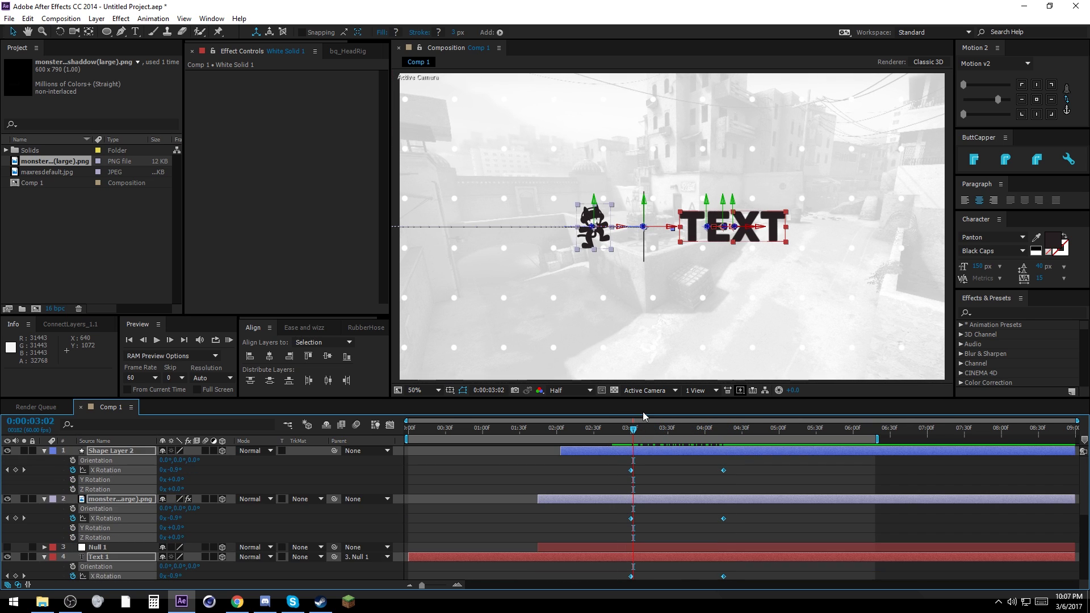
{"action": "scroll", "coordinate": [643, 448], "scroll_direction": "down", "scroll_amount": 2}
{"action": "key", "text": "F9"}
{"action": "left_click_drag", "start_coordinate": [738, 578], "coordinate": [707, 444]}
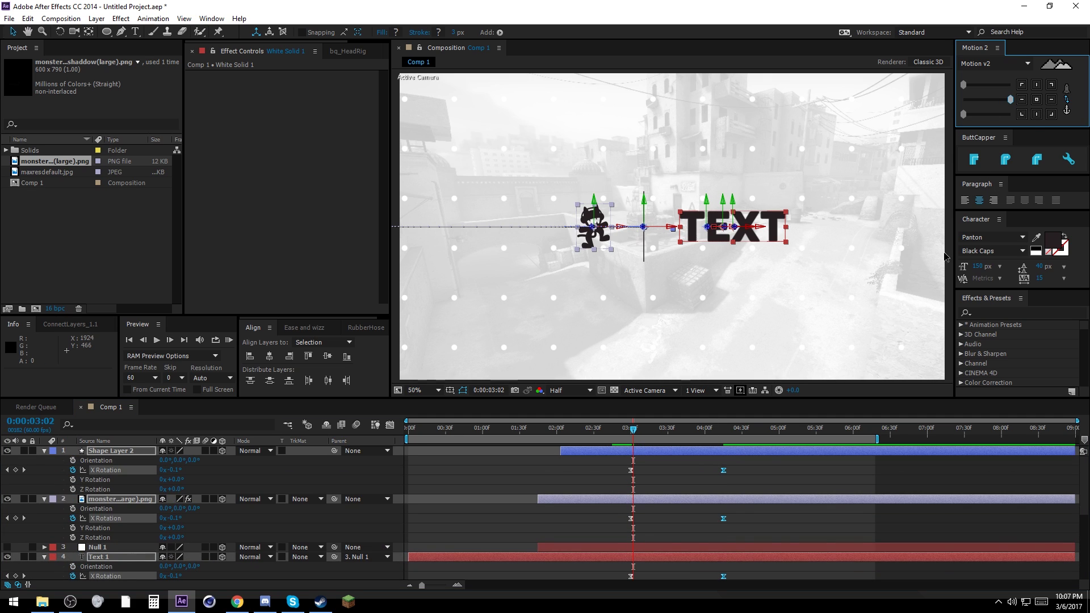
{"action": "left_click", "coordinate": [496, 488]}
Collapse every layer's properties and deselect
{"action": "key", "text": "ctrl+a"}
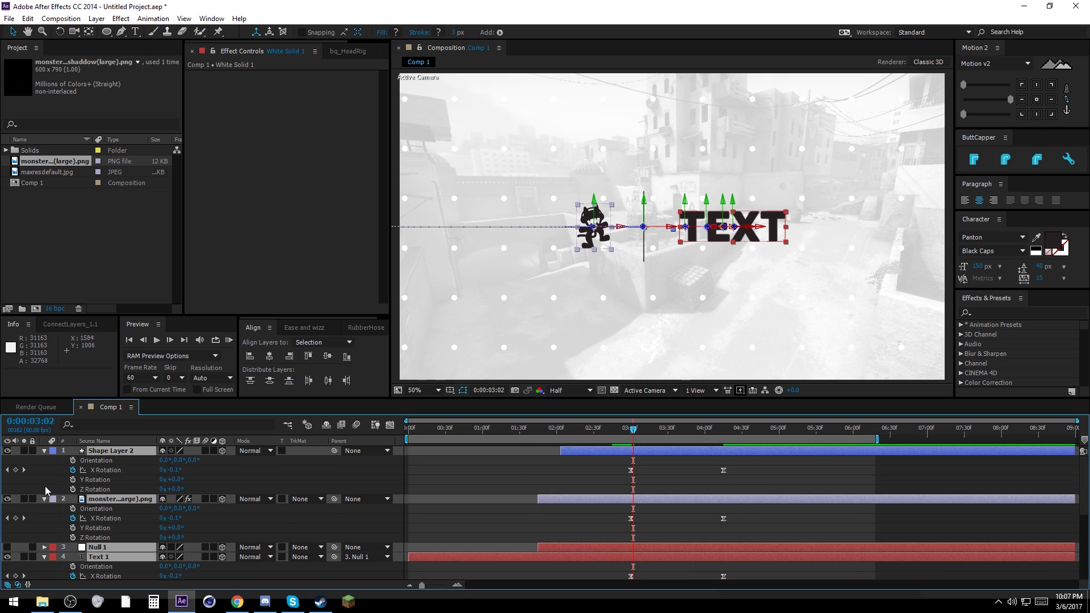
{"action": "left_click", "coordinate": [44, 451]}
{"action": "left_click", "coordinate": [140, 535]}
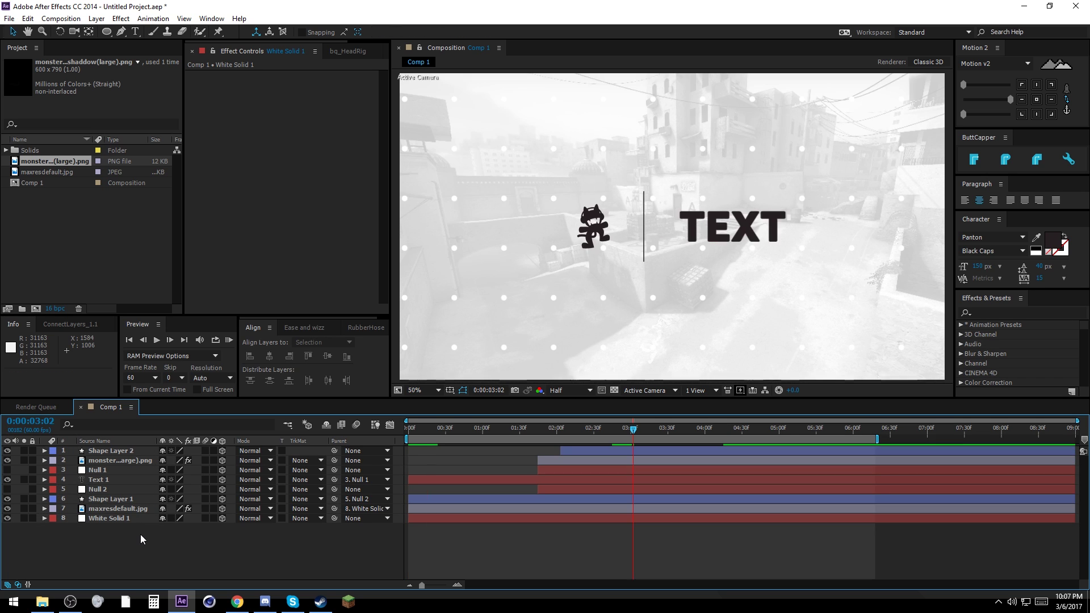
Reveal Text 1's Position and scrub the opening frames from 0:00:00:00
{"action": "left_click", "coordinate": [99, 480]}
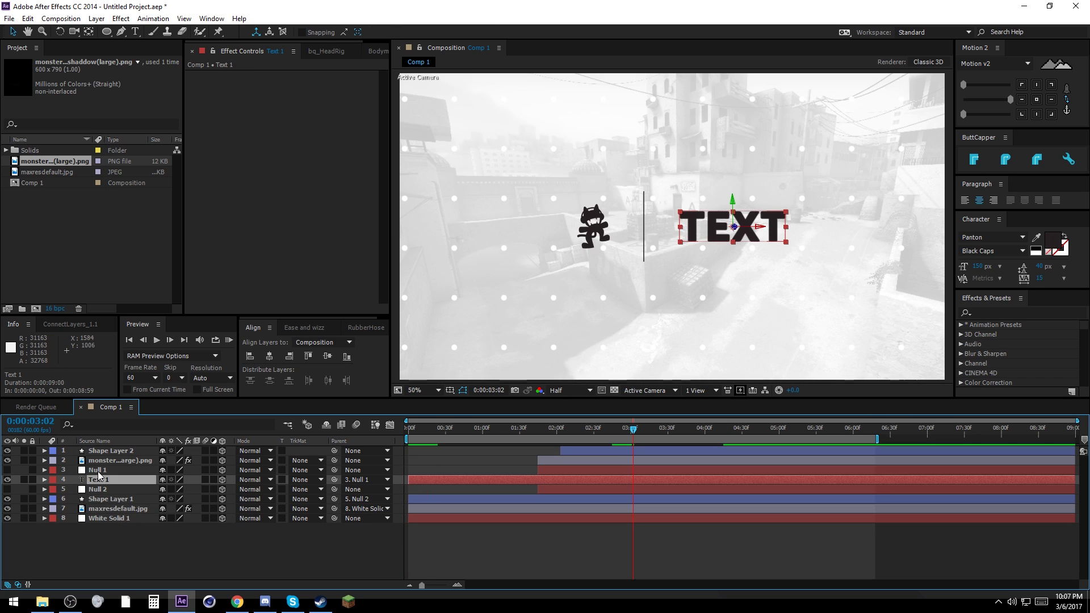
{"action": "key", "text": "p"}
{"action": "left_click", "coordinate": [429, 457]}
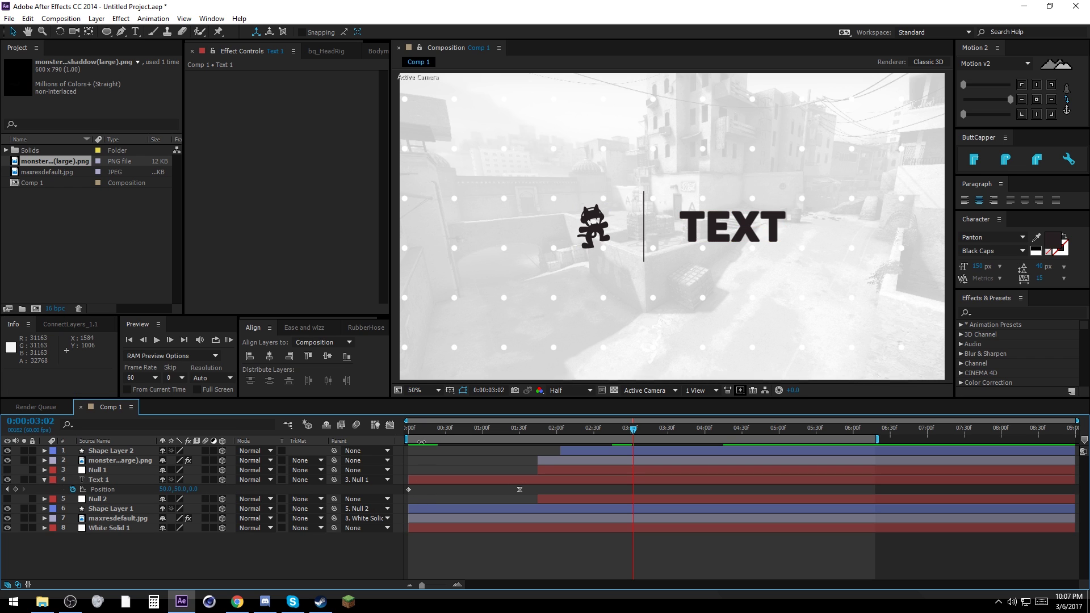
{"action": "left_click", "coordinate": [422, 430]}
{"action": "left_click_drag", "start_coordinate": [422, 432], "coordinate": [515, 433]}
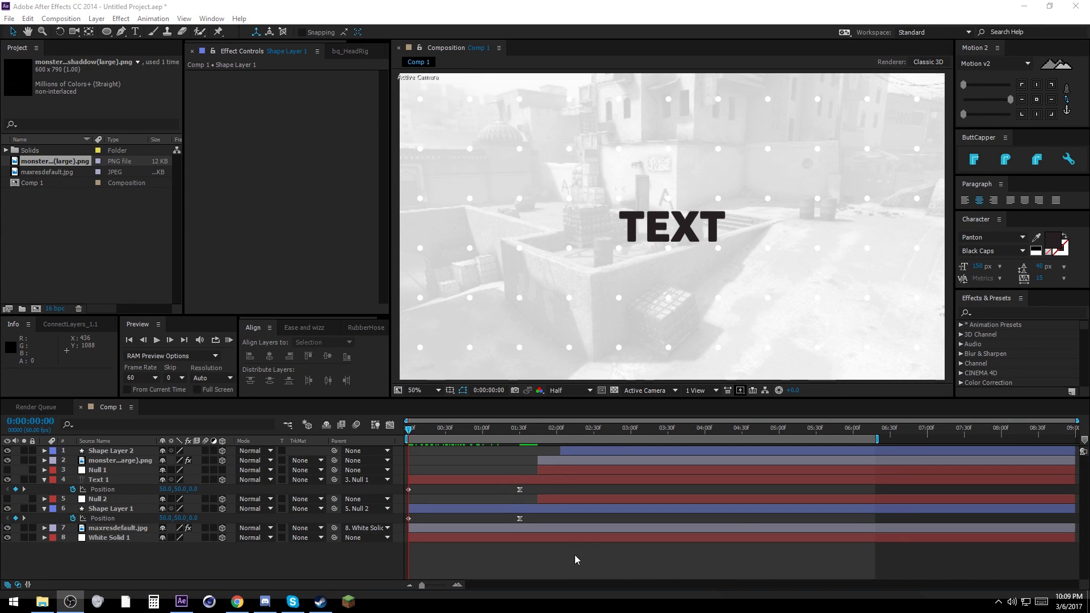
{"action": "mouse_move", "coordinate": [413, 434]}
{"action": "left_mouse_down"}
{"action": "mouse_move", "coordinate": [514, 435]}
{"action": "mouse_move", "coordinate": [407, 437]}
{"action": "left_mouse_up"}
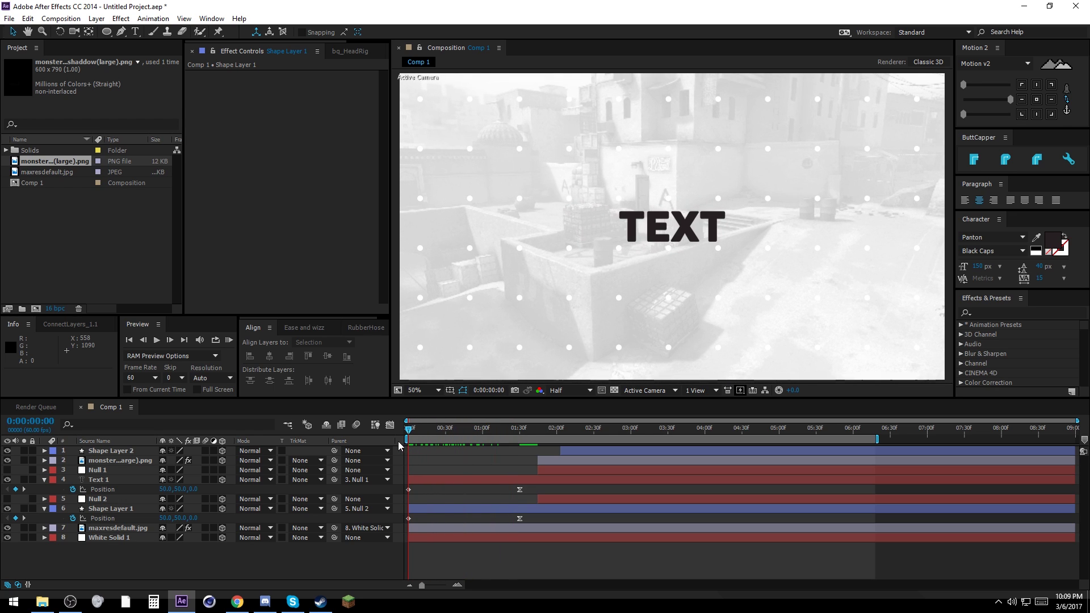
Set starting Z Position to -2636 on Text 1 and -1500 on Shape Layer 1
{"action": "left_click_drag", "start_coordinate": [195, 489], "coordinate": [181, 493]}
{"action": "left_click", "coordinate": [198, 489]}
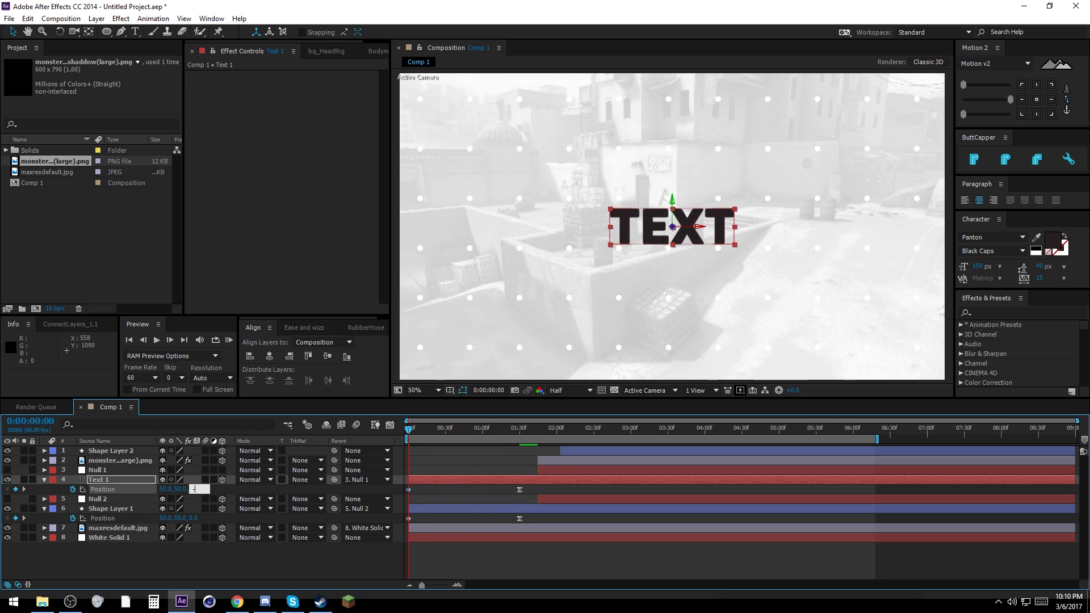
{"action": "type", "text": "-2636"}
{"action": "key", "text": "Return"}
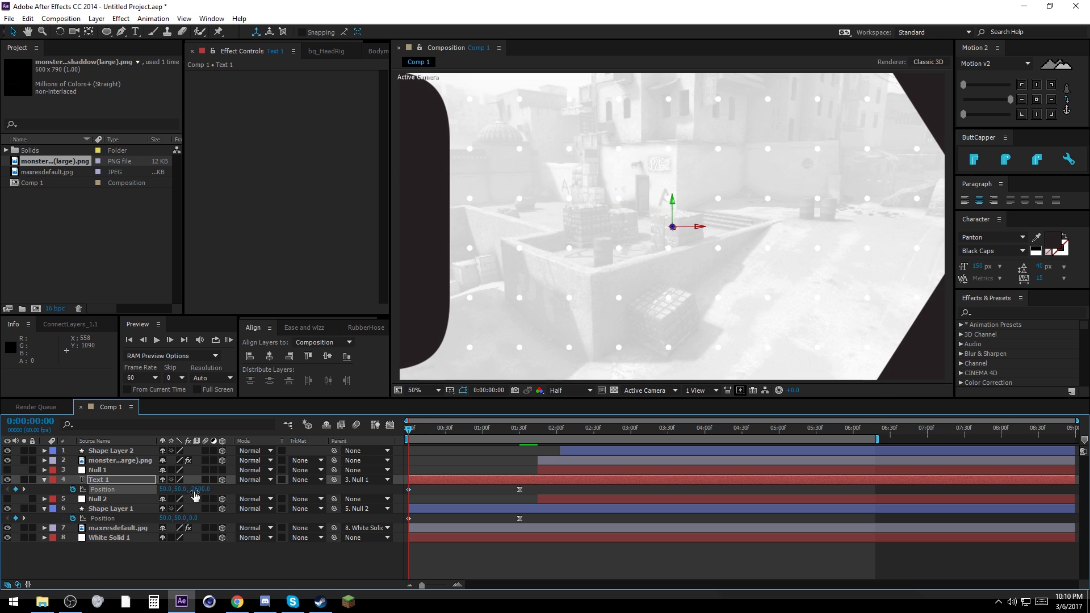
{"action": "left_click", "coordinate": [193, 518]}
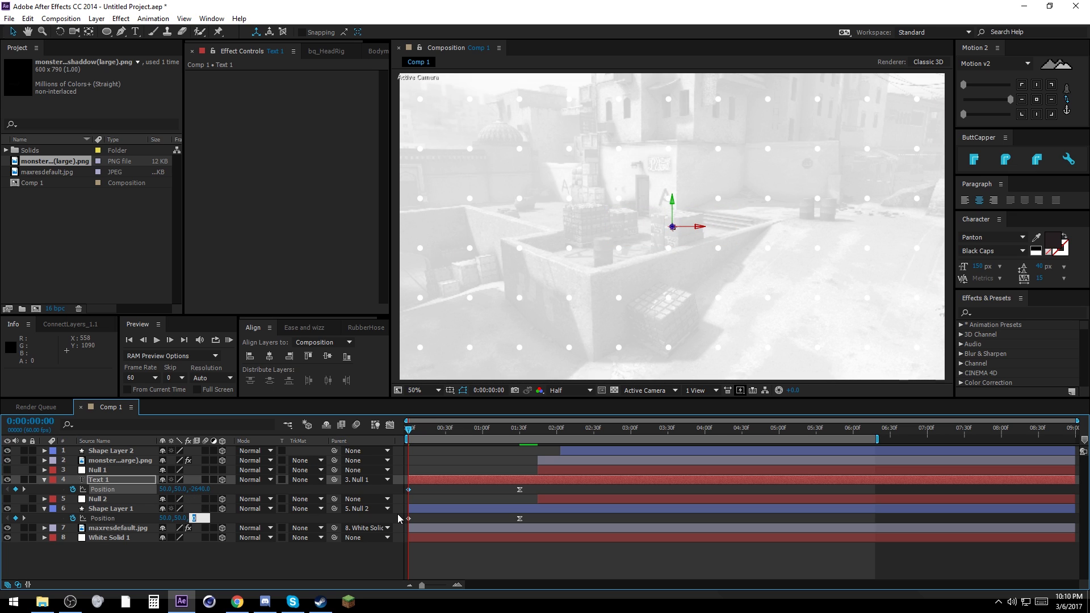
{"action": "type", "text": "-1500"}
{"action": "key", "text": "Return"}
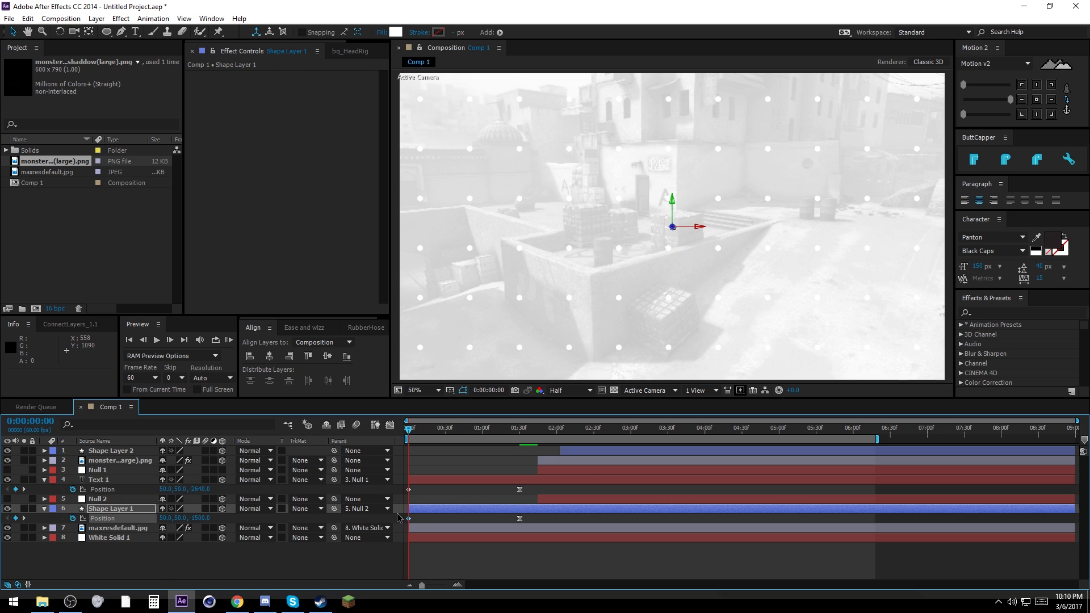
Preview the new TEXT fly-in
{"action": "mouse_move", "coordinate": [408, 431]}
{"action": "left_mouse_down"}
{"action": "mouse_move", "coordinate": [446, 431]}
{"action": "mouse_move", "coordinate": [408, 431]}
{"action": "left_mouse_up"}
{"action": "key", "text": "space"}
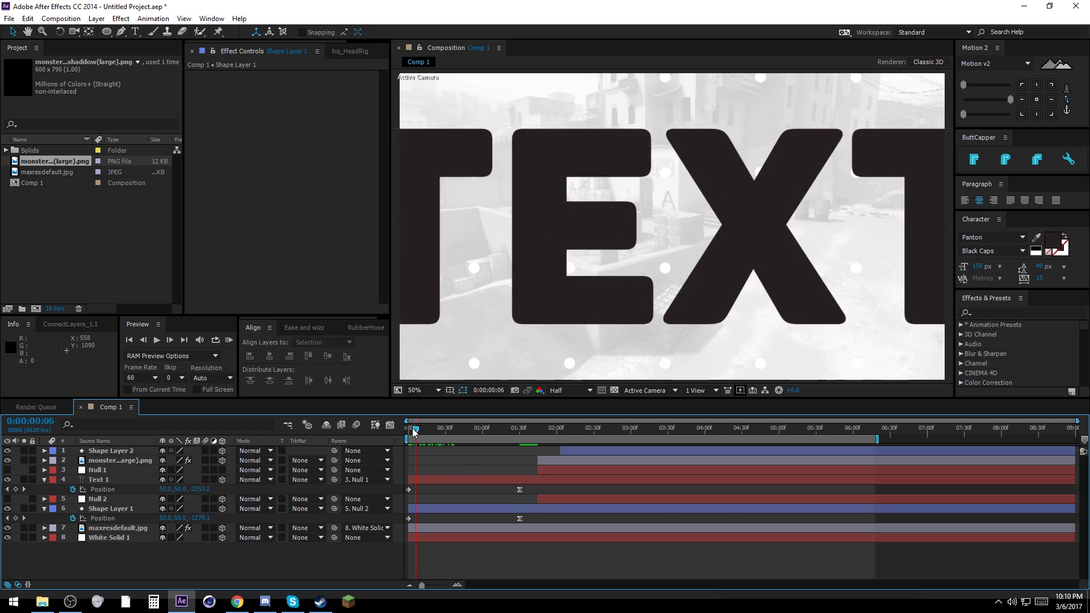
{"action": "key", "text": "space"}
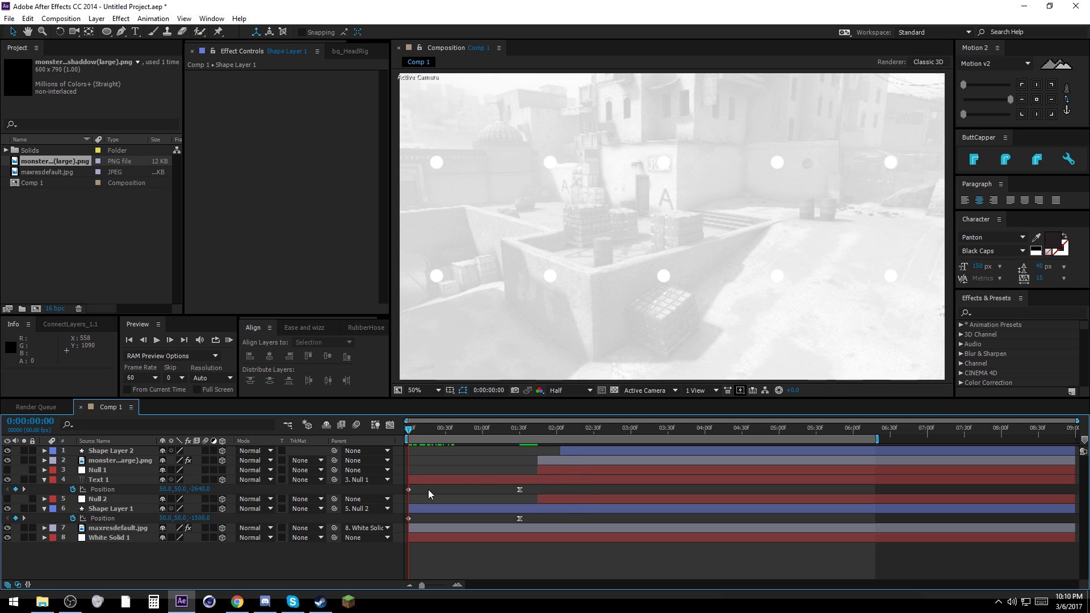
{"action": "left_click_drag", "start_coordinate": [410, 432], "coordinate": [383, 433]}
Collapse the Text 1 and Shape Layer 1 properties, then scrub through the TEXT and logo animation
{"action": "left_click", "coordinate": [45, 480]}
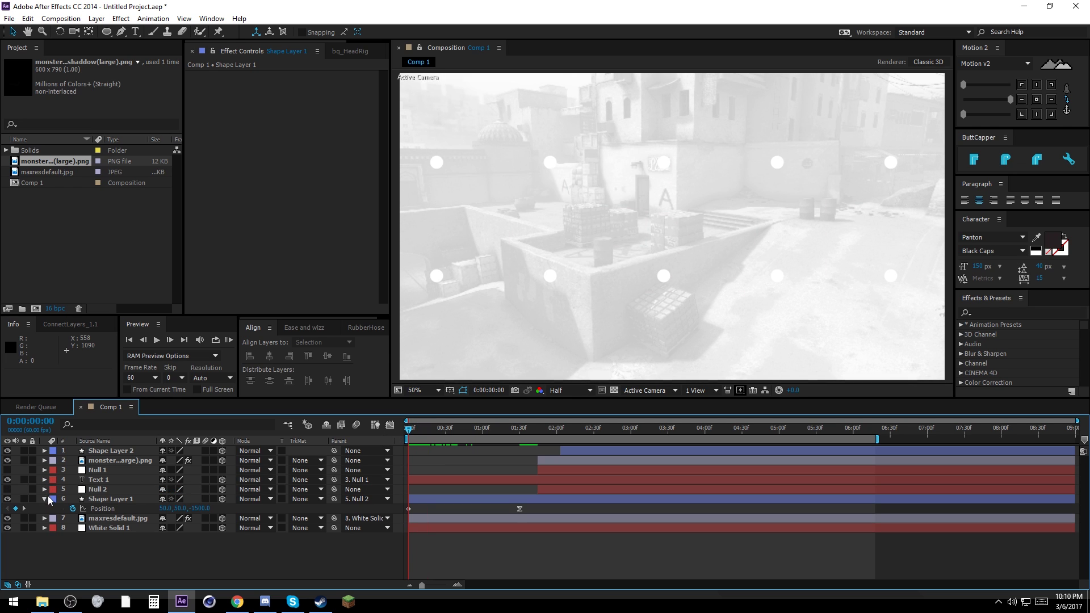
{"action": "left_click", "coordinate": [45, 500]}
{"action": "left_click_drag", "start_coordinate": [409, 432], "coordinate": [487, 434]}
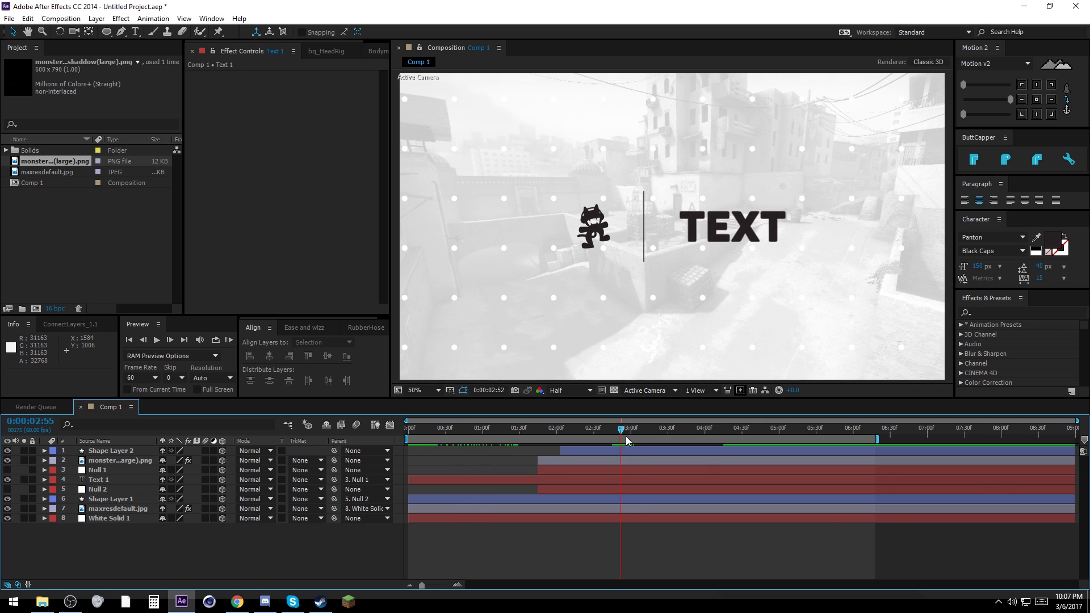
{"action": "left_click_drag", "start_coordinate": [626, 437], "coordinate": [710, 441]}
Deselect Text 1, RAM preview the full intro, and scrub around 0:00:03:20–0:00:03:39
{"action": "left_click", "coordinate": [665, 533]}
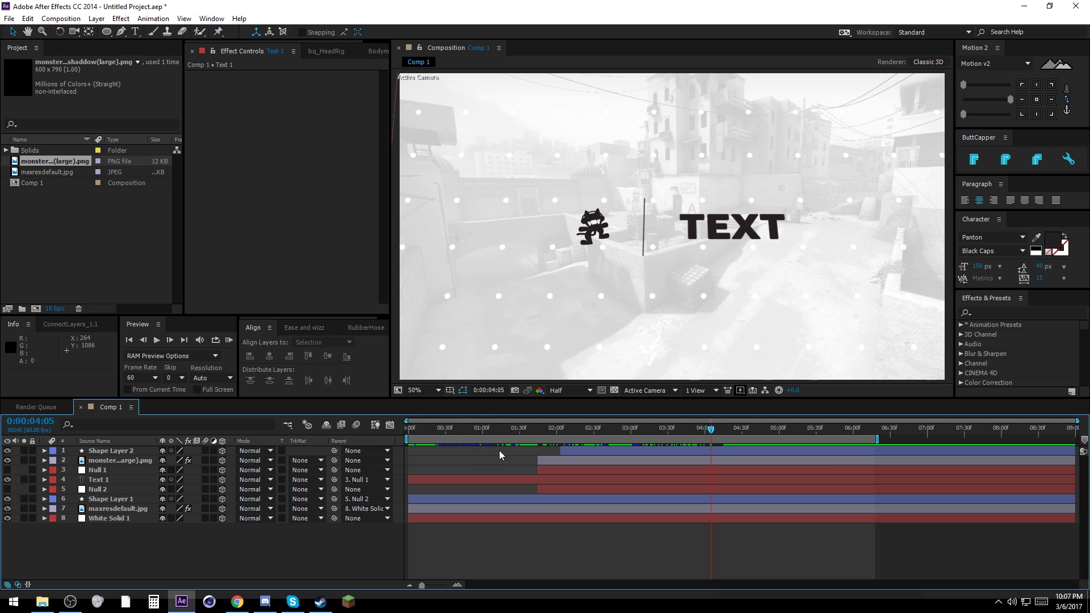
{"action": "key", "text": "KP_0"}
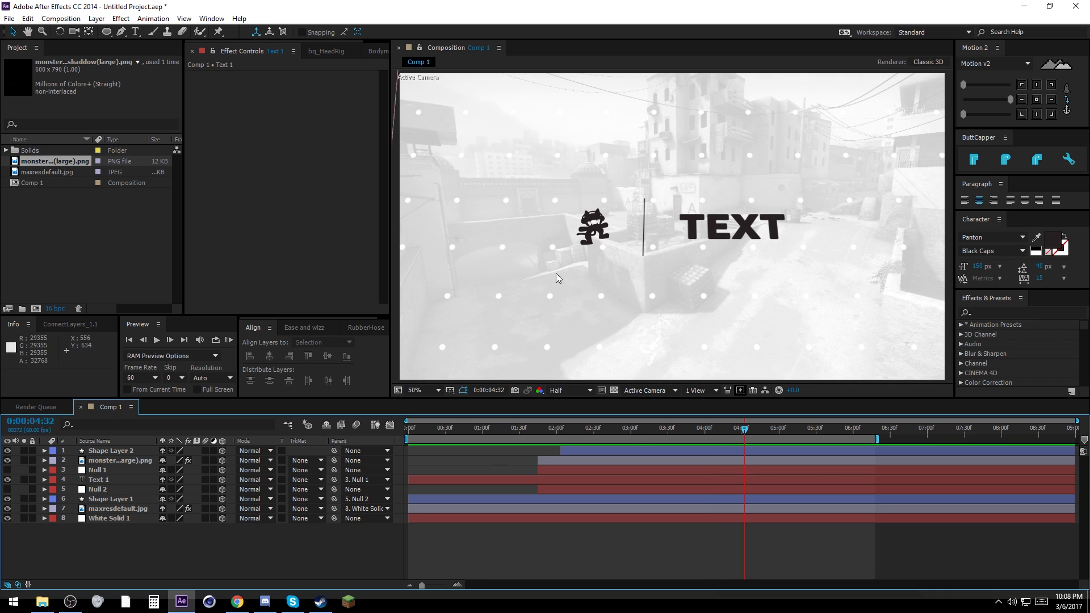
{"action": "left_click_drag", "start_coordinate": [543, 433], "coordinate": [729, 444]}
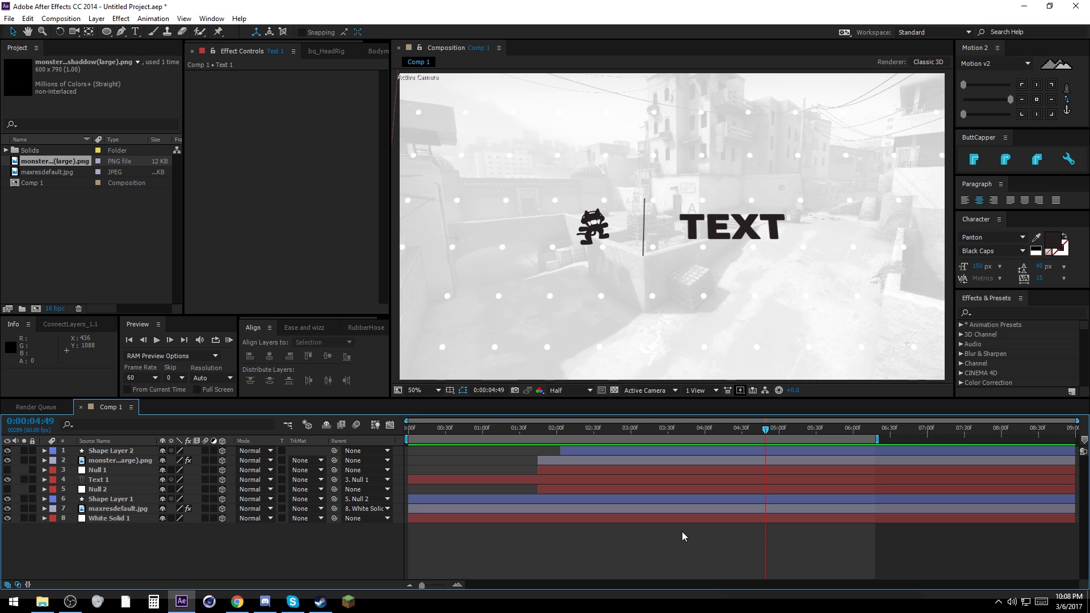
{"action": "left_click_drag", "start_coordinate": [602, 433], "coordinate": [741, 437]}
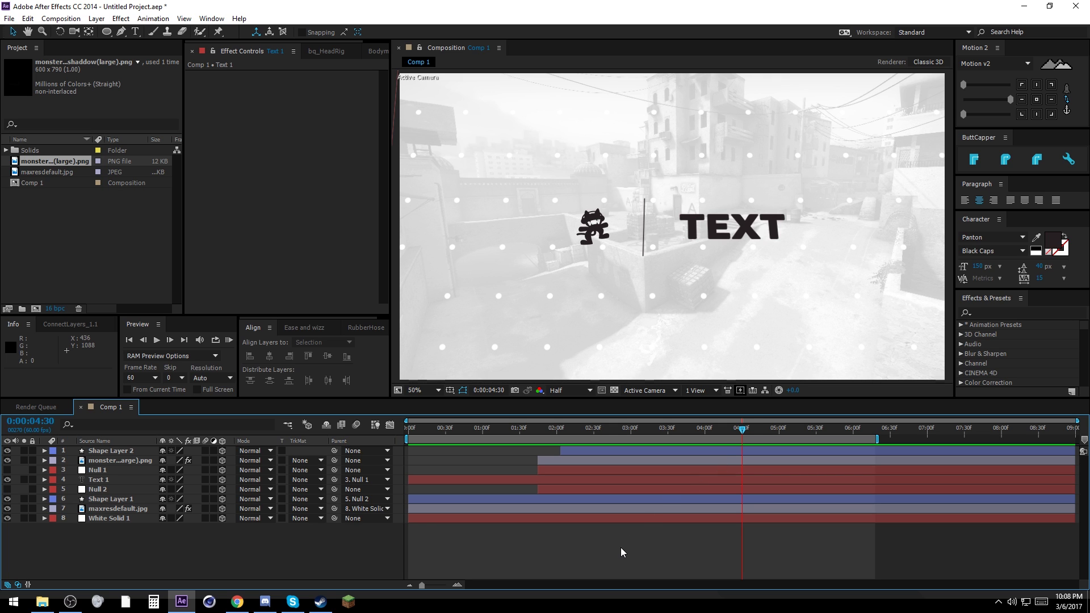